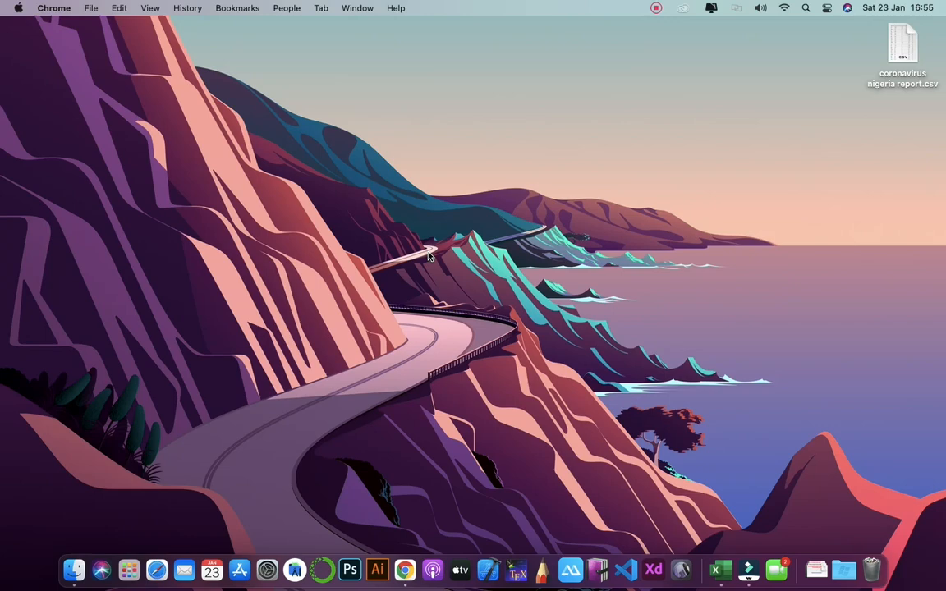
# Step: Switch to Chrome and open datastudio.google.com
pyautogui.click(409, 546)
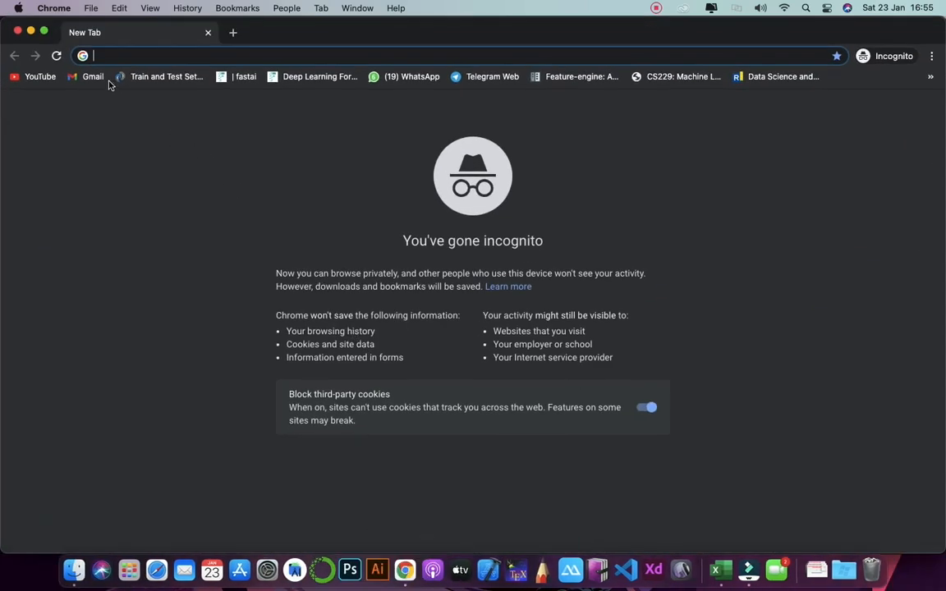
pyautogui.write('datastudio.google.com')
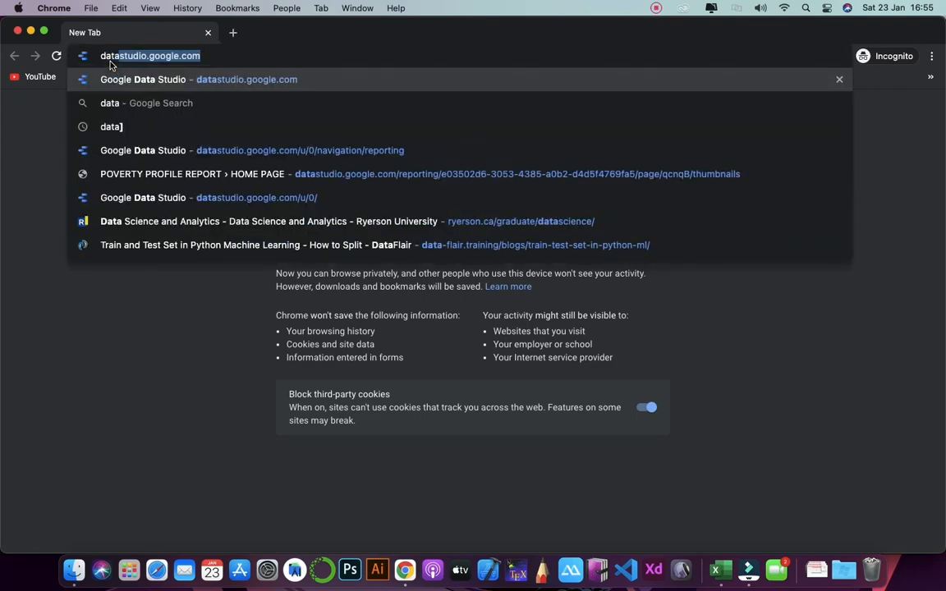
pyautogui.press('Return')
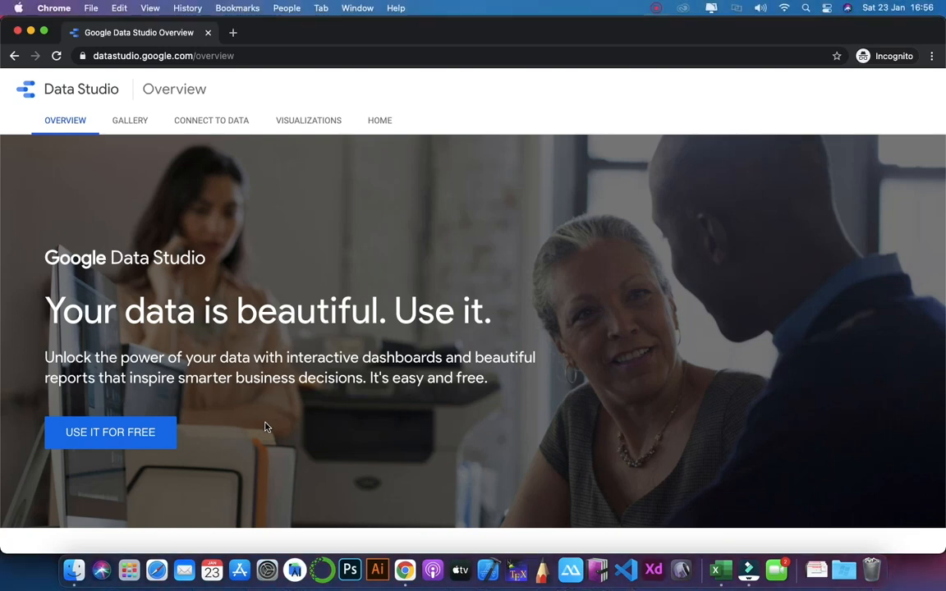
# Step: Examine the Google and partner connectors offered on the Connect to Data page
pyautogui.click(195, 119)
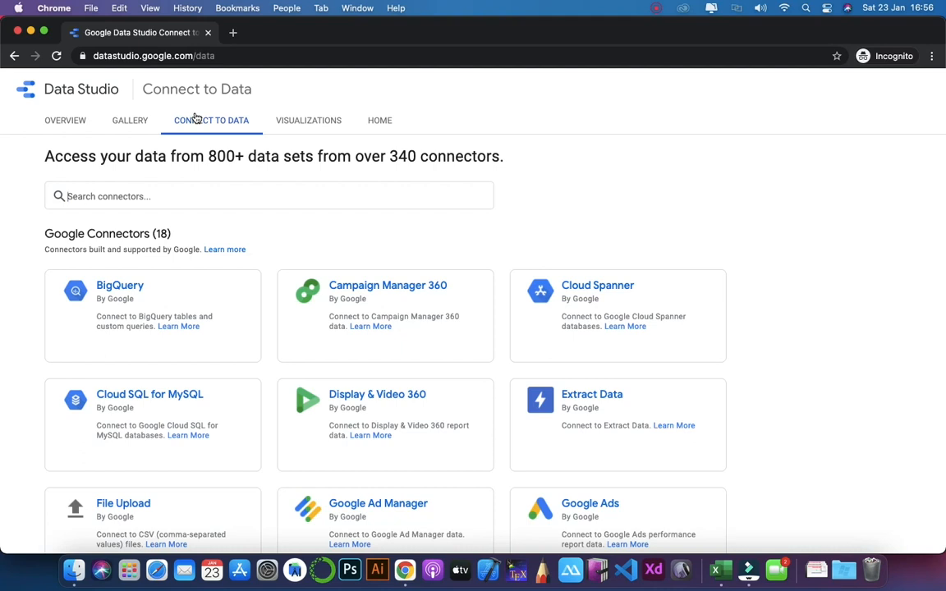
pyautogui.scroll(-10, 195, 118)
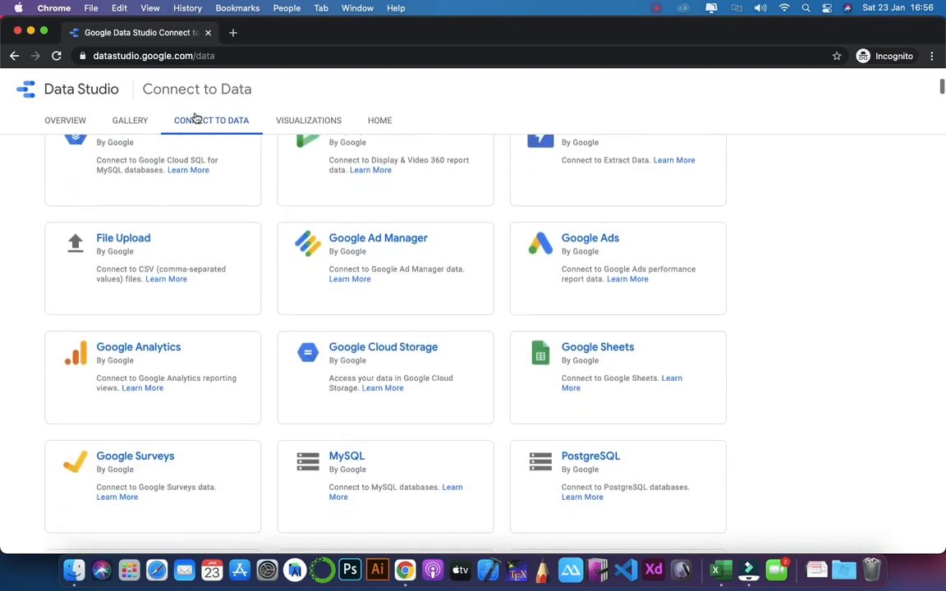
pyautogui.scroll(-3, 196, 118)
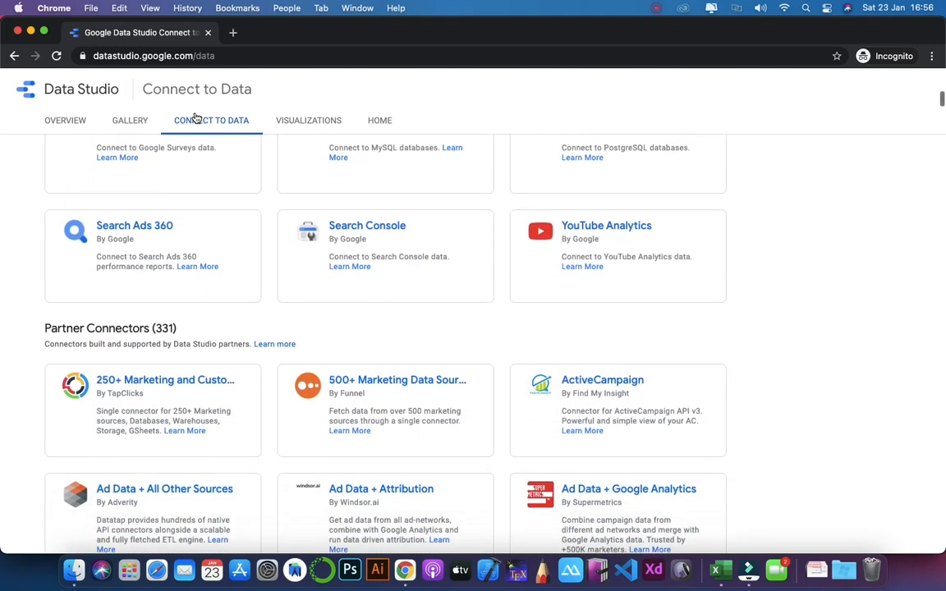
pyautogui.scroll(10, 195, 119)
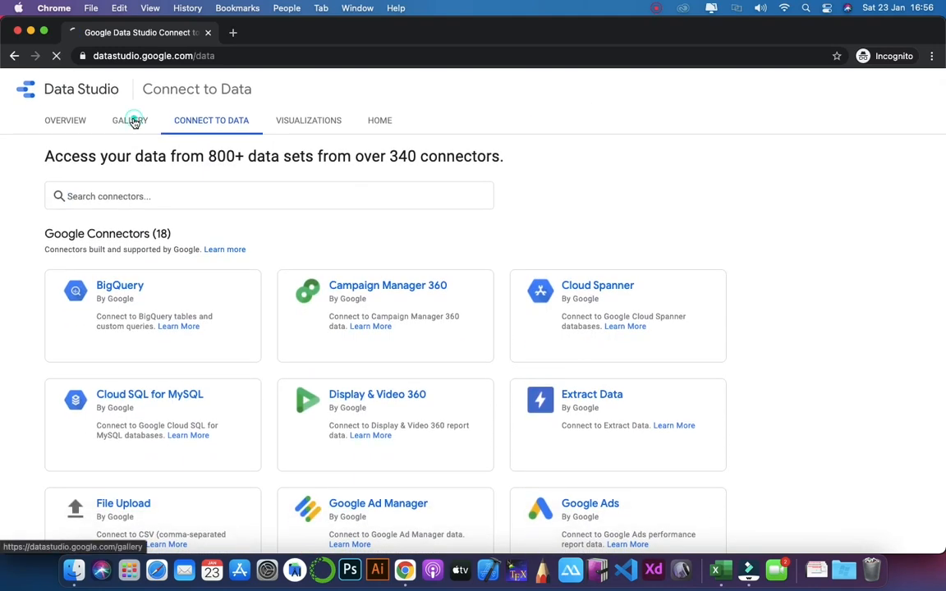
# Step: Browse the community-built reports in the Report Gallery
pyautogui.click(132, 121)
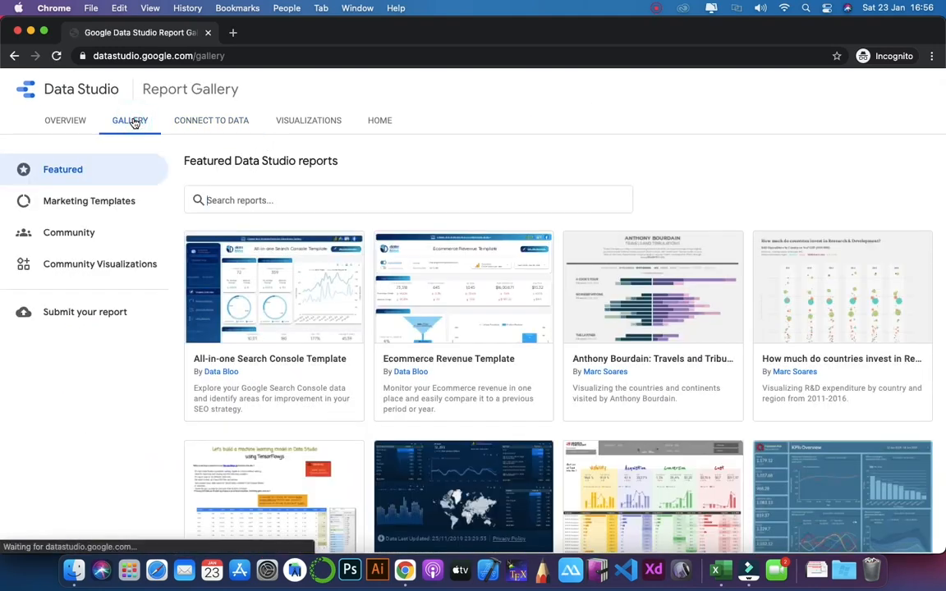
pyautogui.click(76, 233)
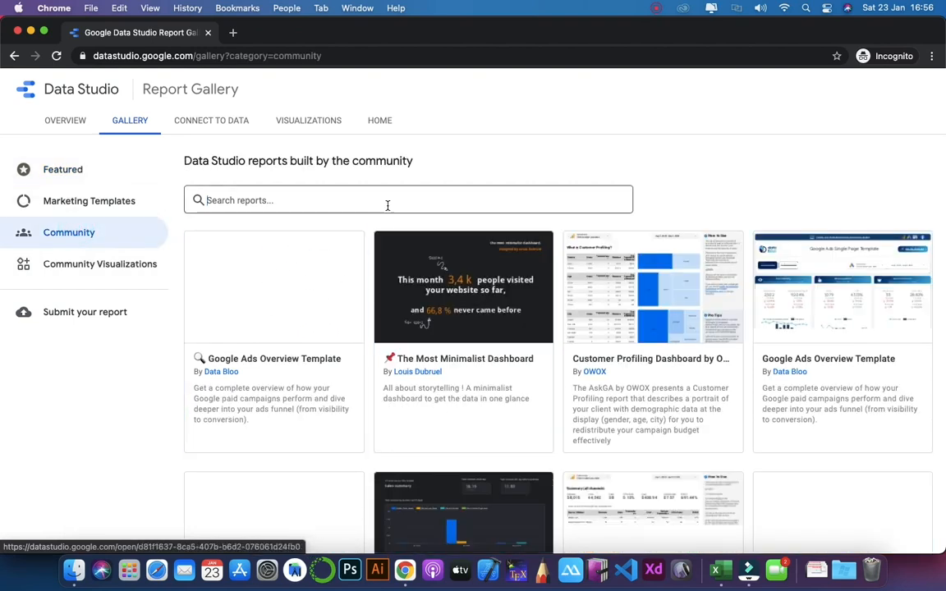
pyautogui.scroll(-10, 381, 410)
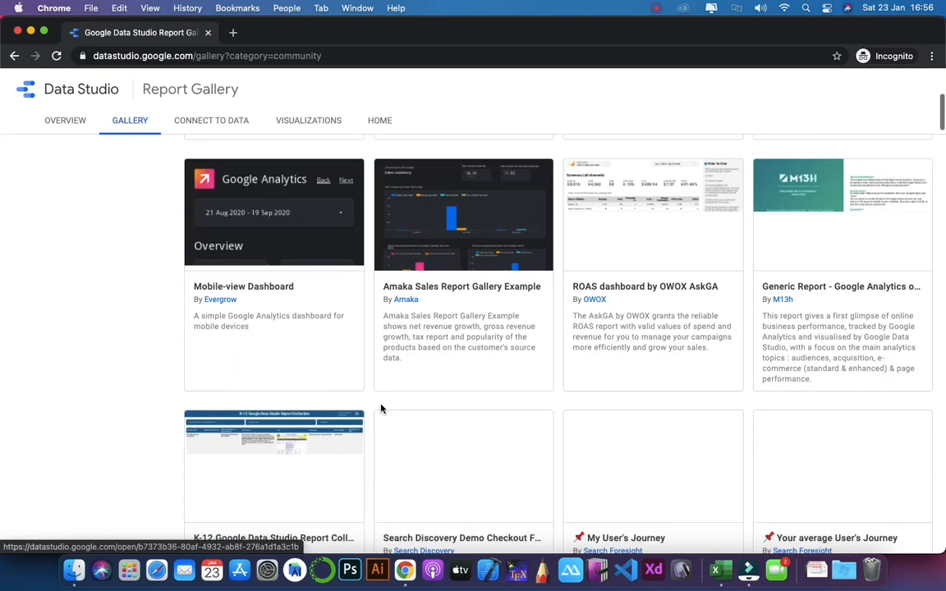
pyautogui.scroll(-3, 382, 410)
pyautogui.scroll(10, 380, 408)
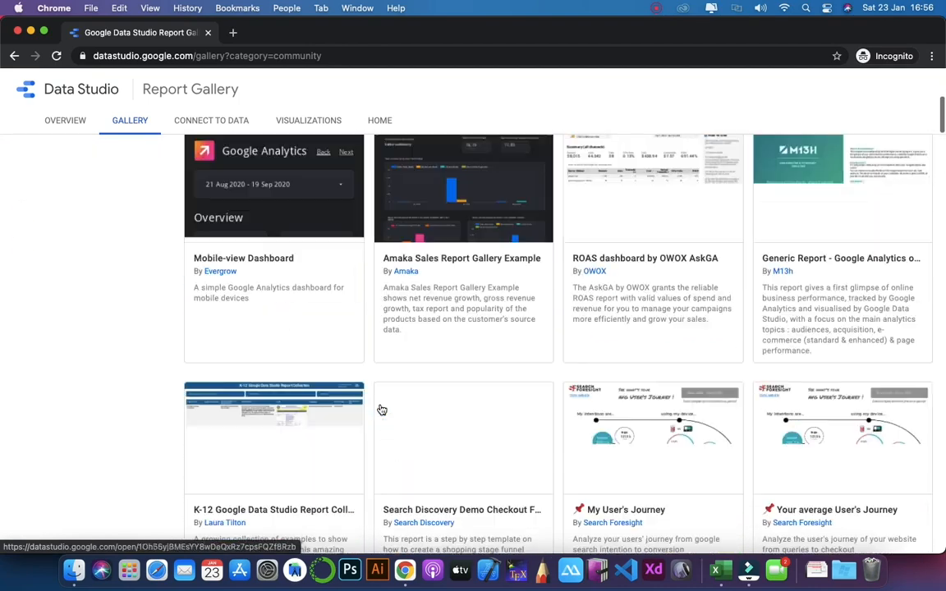
# Step: Return to the overview page, start using Data Studio for free, and sign in to the listed Google account with its password
pyautogui.click(73, 120)
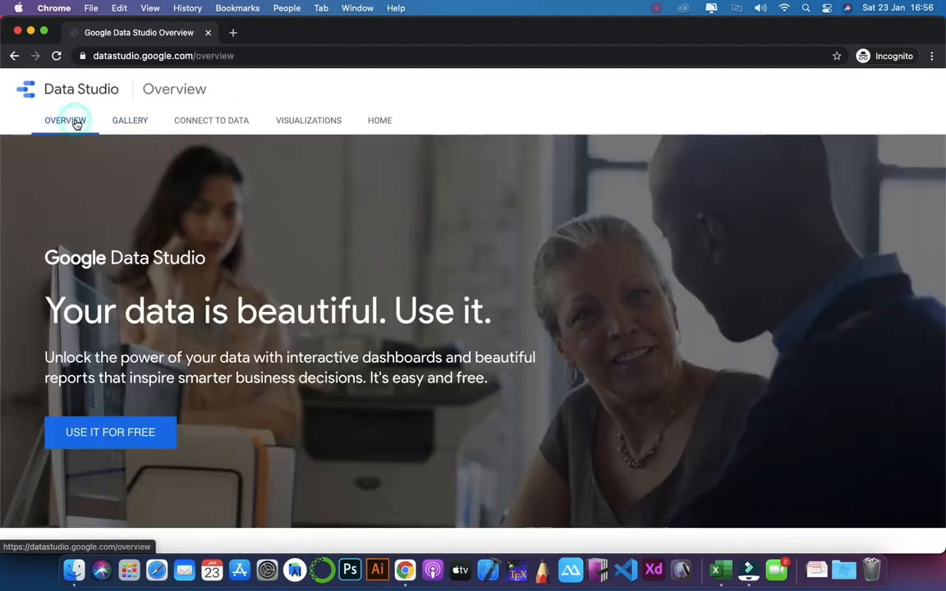
pyautogui.click(119, 438)
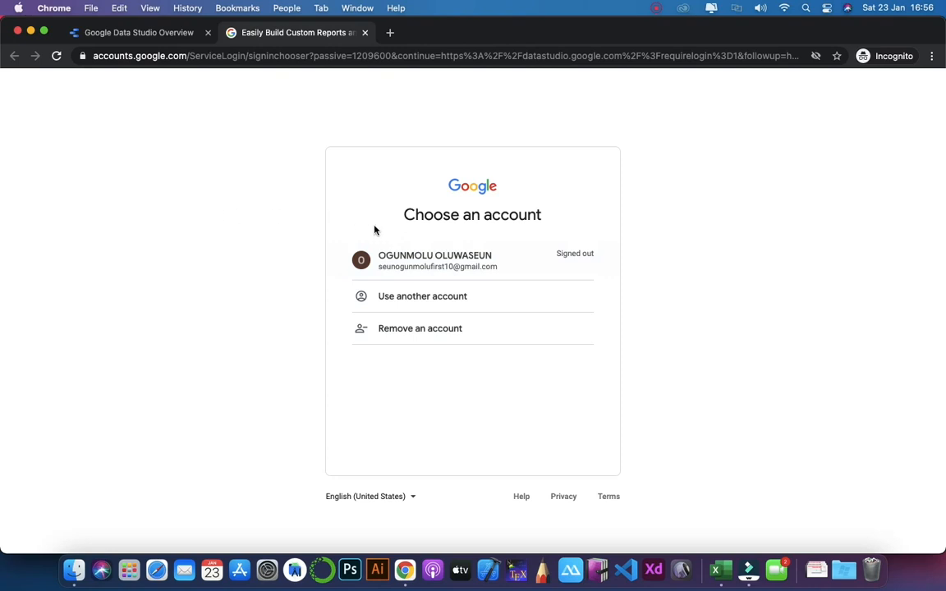
pyautogui.click(442, 261)
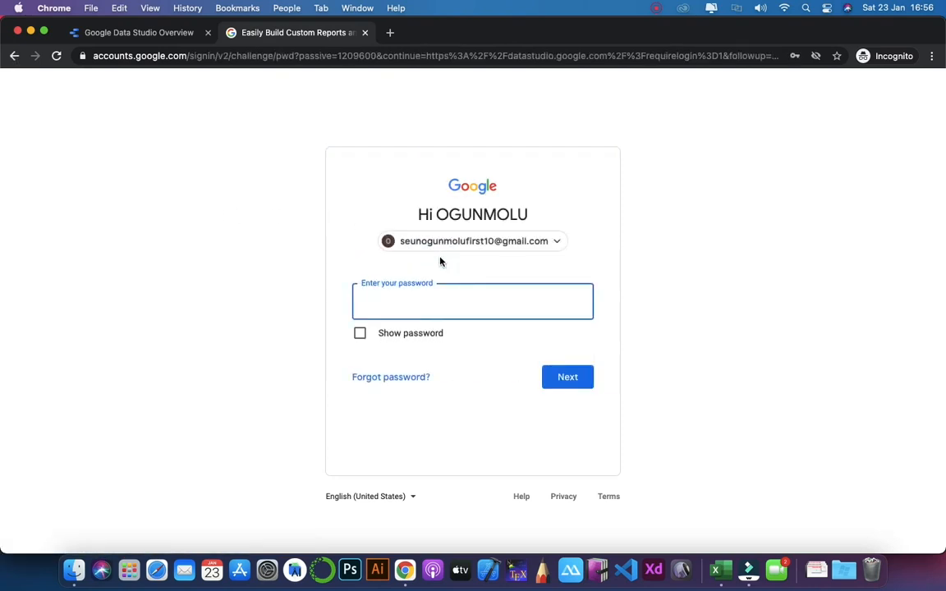
pyautogui.write('•••••••••••')
pyautogui.press('Return')
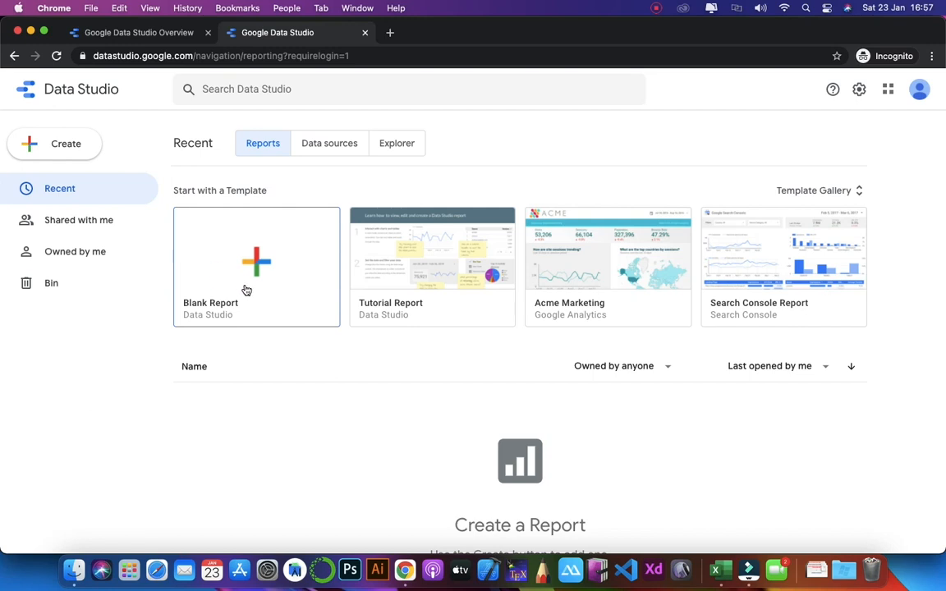
# Step: Create a new report from the Blank Report template
pyautogui.click(50, 145)
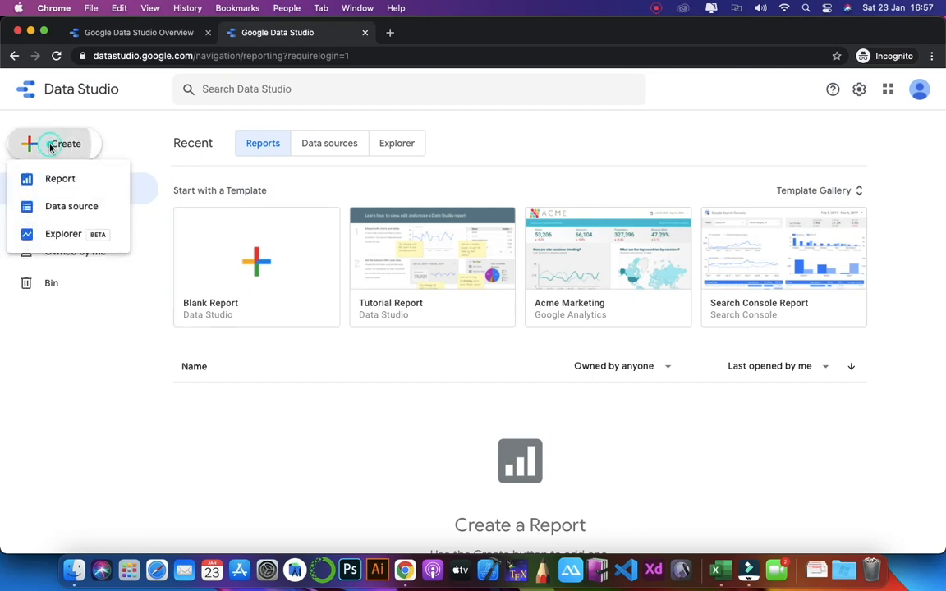
pyautogui.click(256, 260)
pyautogui.click(258, 260)
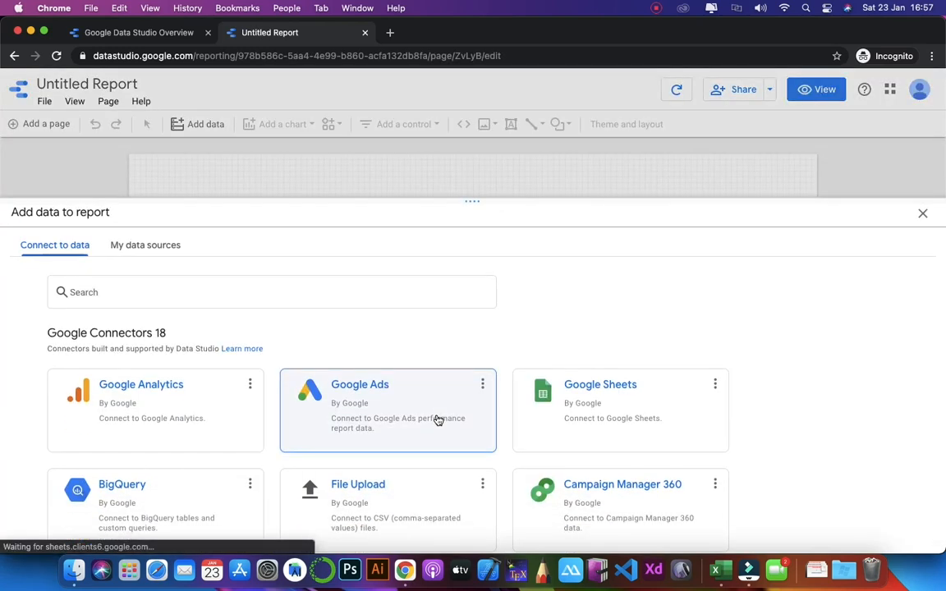
# Step: Look over the Google connectors available for the new report, and dismiss the data selection without connecting a source
pyautogui.scroll(-3, 127, 401)
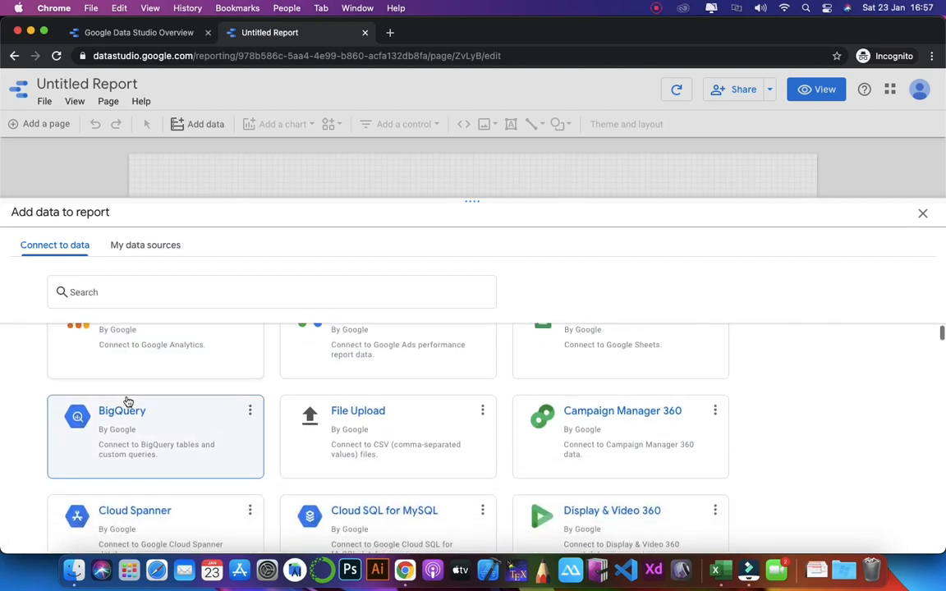
pyautogui.scroll(4, 127, 400)
pyautogui.scroll(-4, 127, 401)
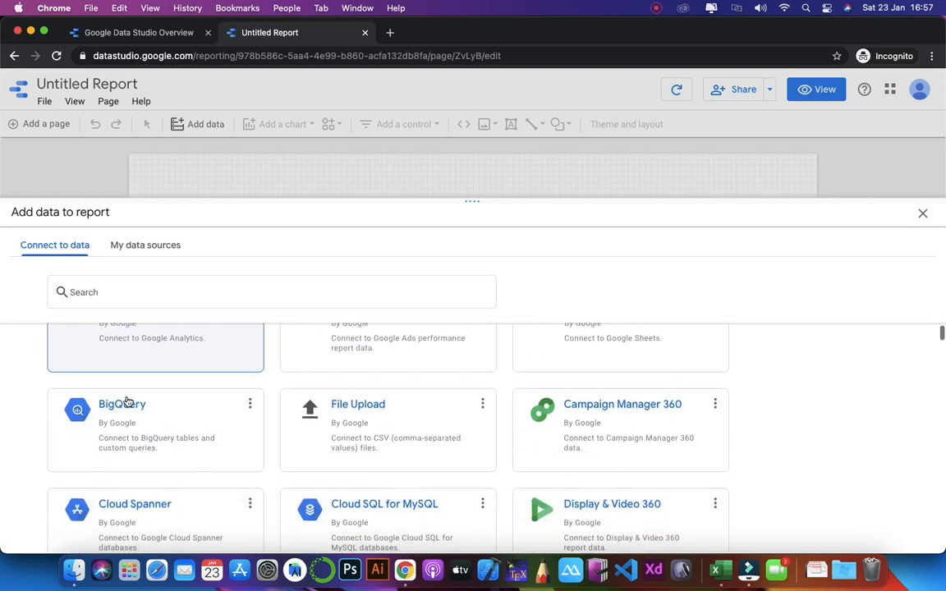
pyautogui.scroll(3, 126, 396)
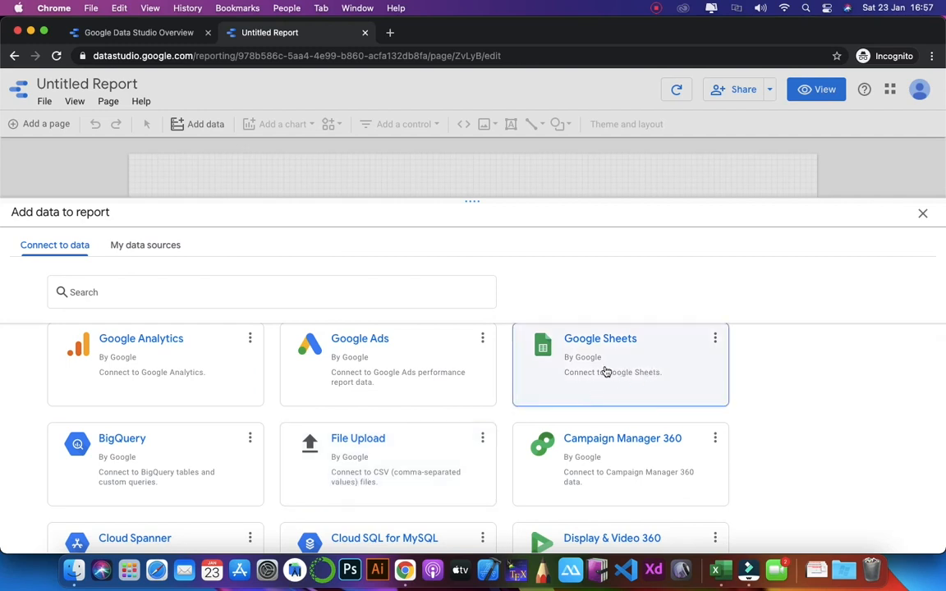
pyautogui.click(922, 212)
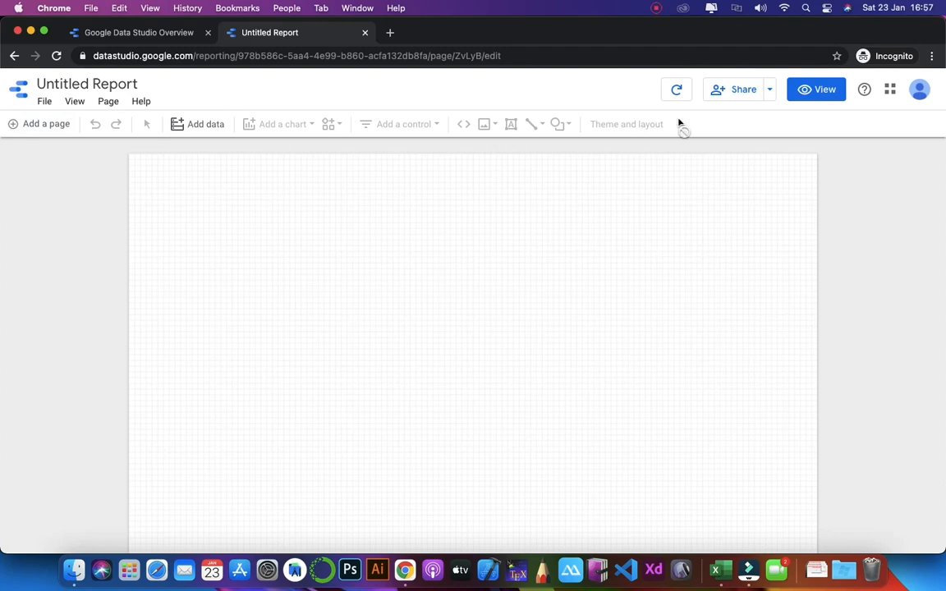
# Step: Examine the report's file commands and its grid size and offset options, and refresh the data
pyautogui.click(44, 101)
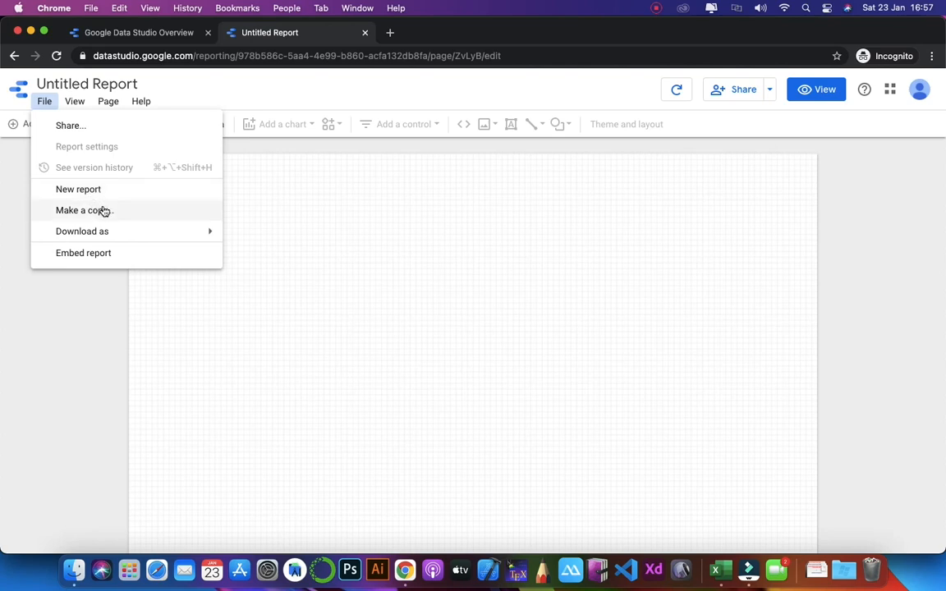
pyautogui.moveTo(189, 235)
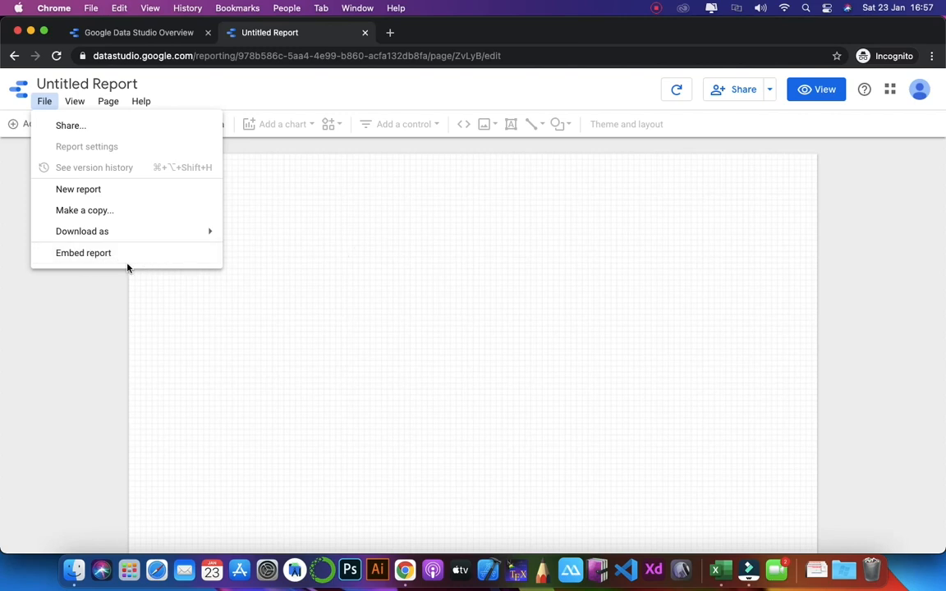
pyautogui.click(296, 239)
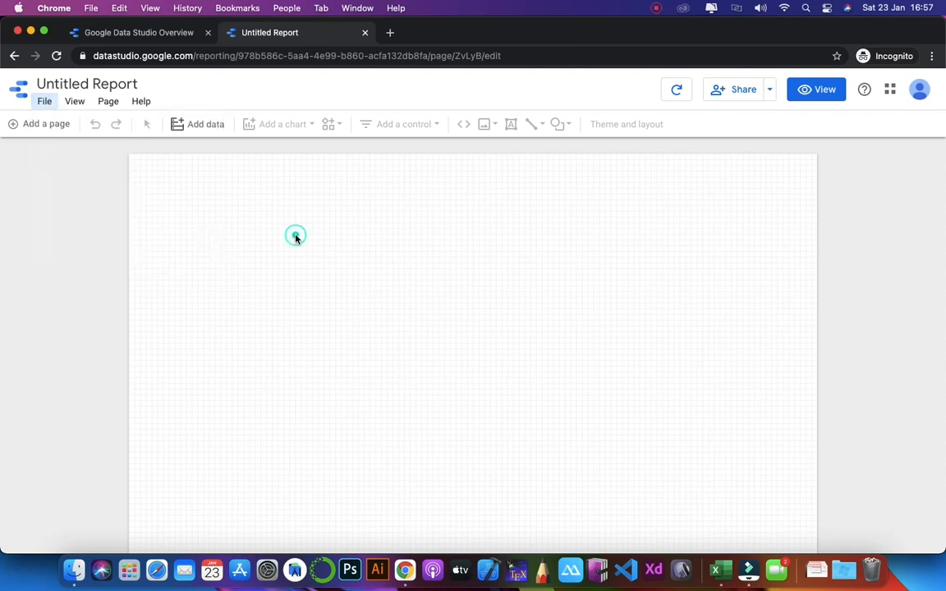
pyautogui.click(75, 101)
pyautogui.moveTo(125, 171)
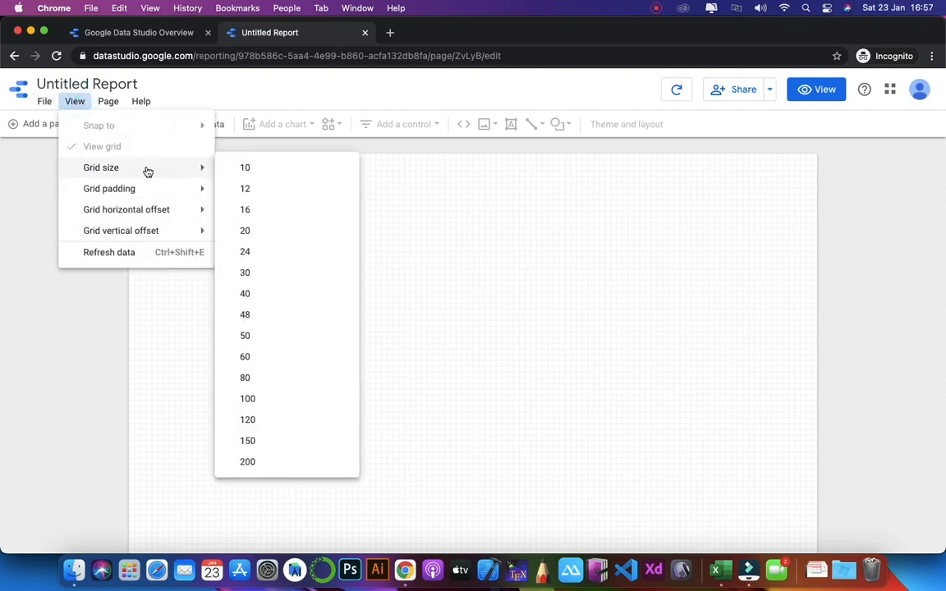
pyautogui.moveTo(129, 213)
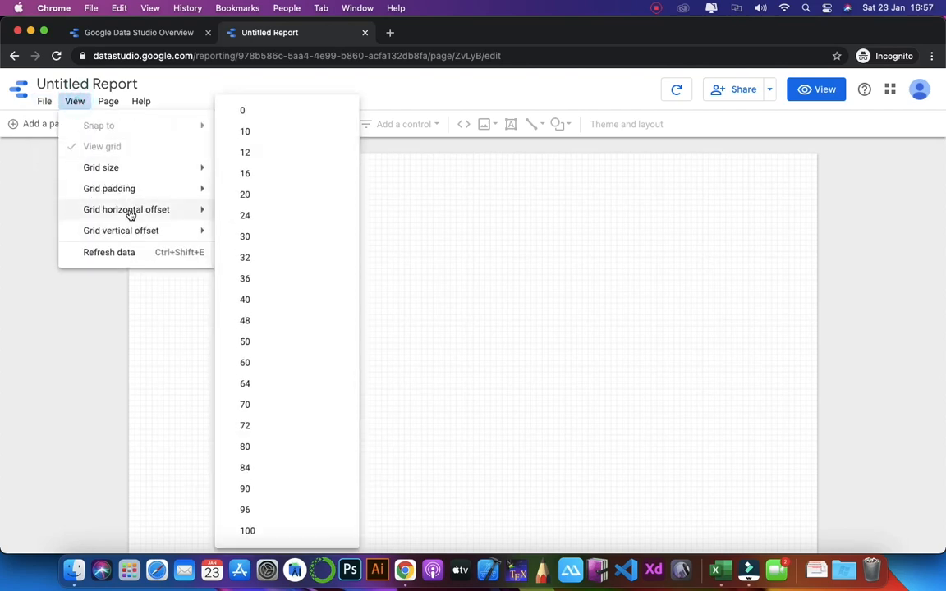
pyautogui.click(137, 254)
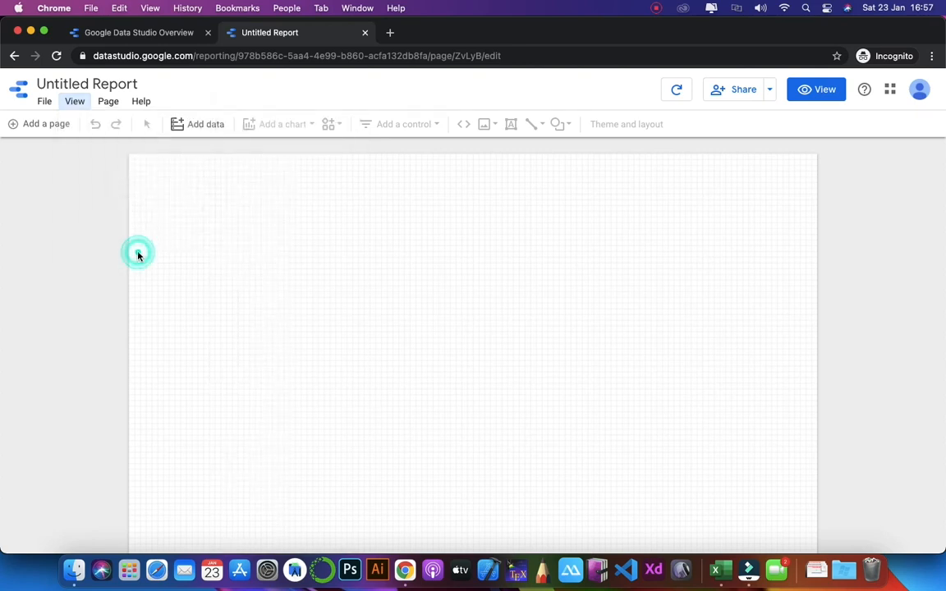
# Step: Examine the report's page commands, help resources and sharing options
pyautogui.click(115, 104)
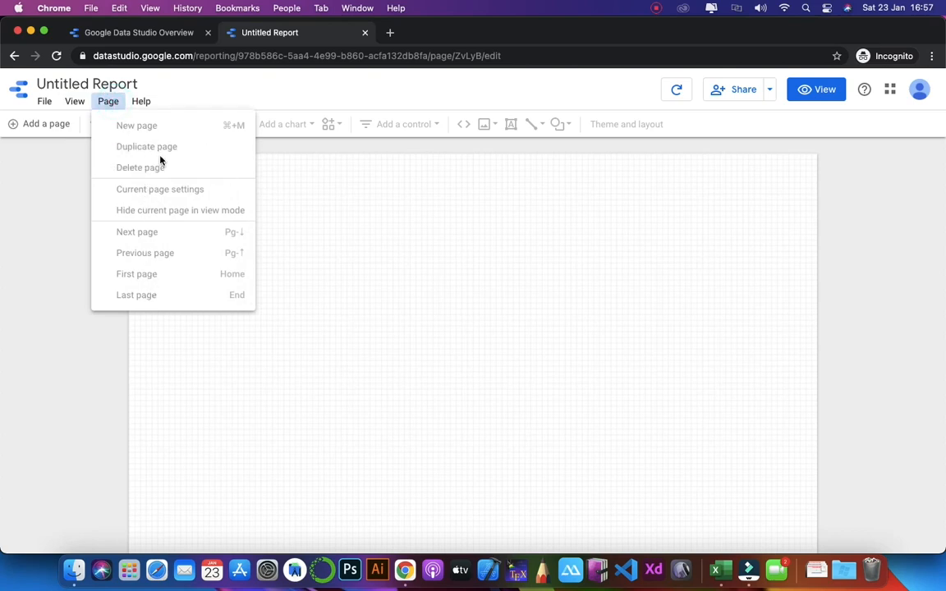
pyautogui.click(400, 267)
pyautogui.click(138, 101)
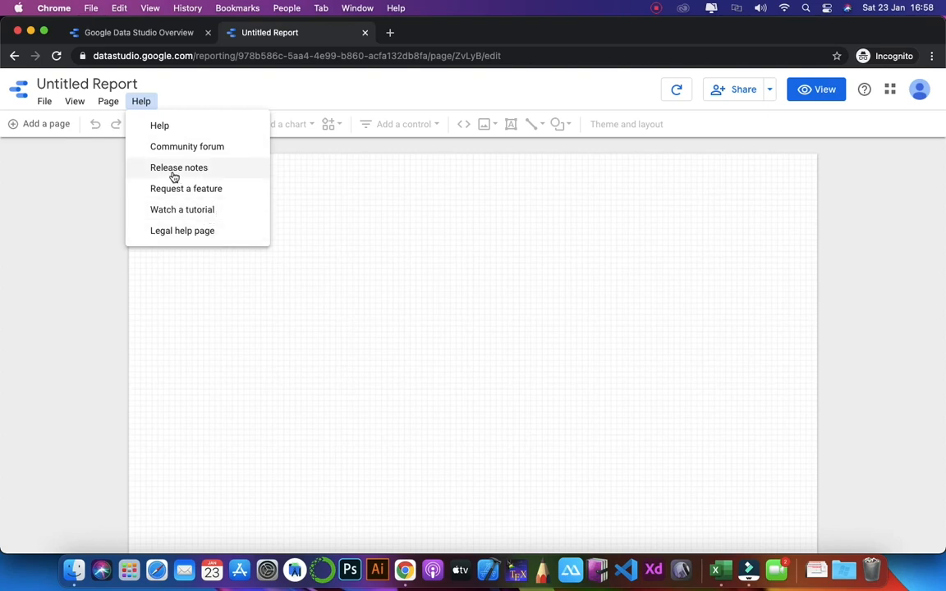
pyautogui.click(433, 202)
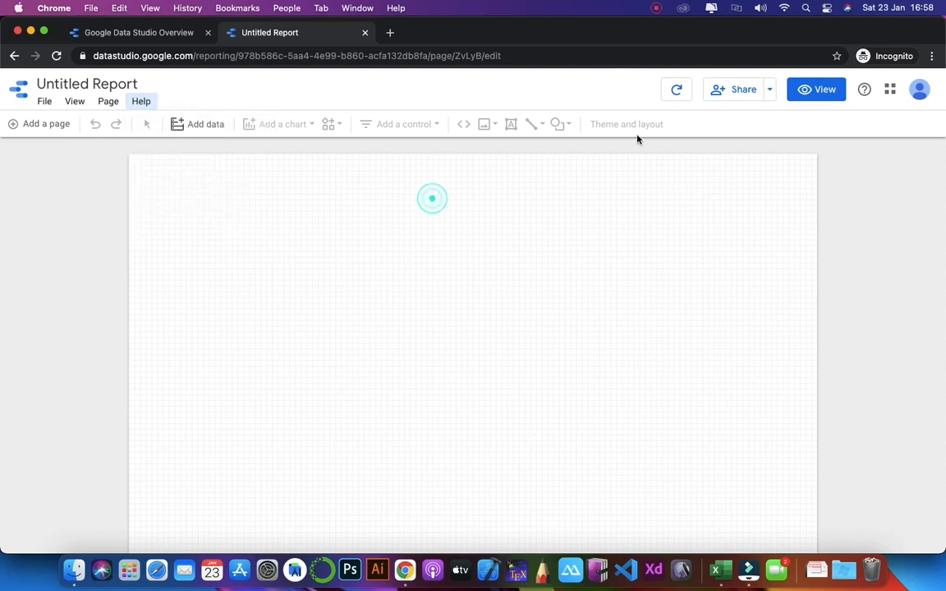
pyautogui.click(769, 90)
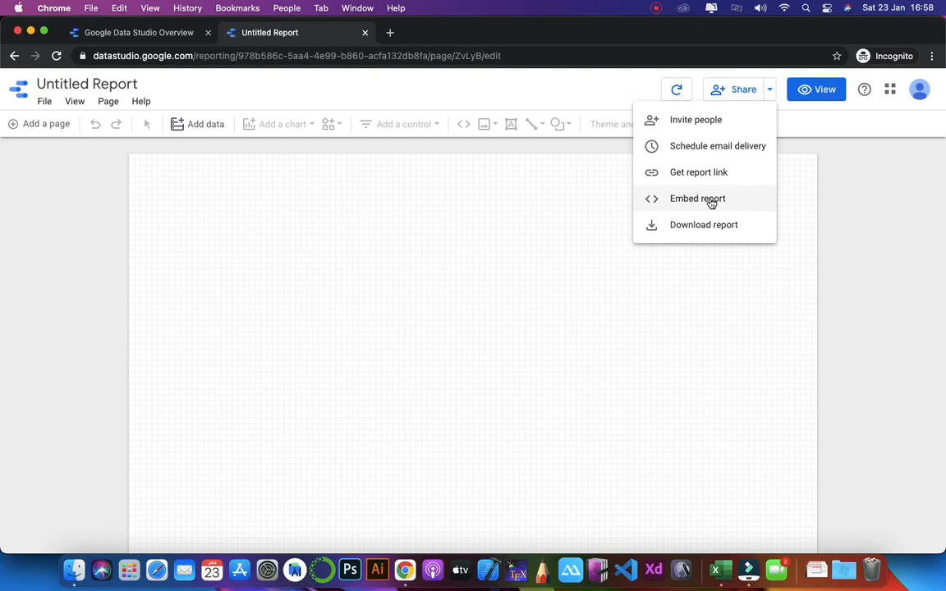
pyautogui.click(796, 187)
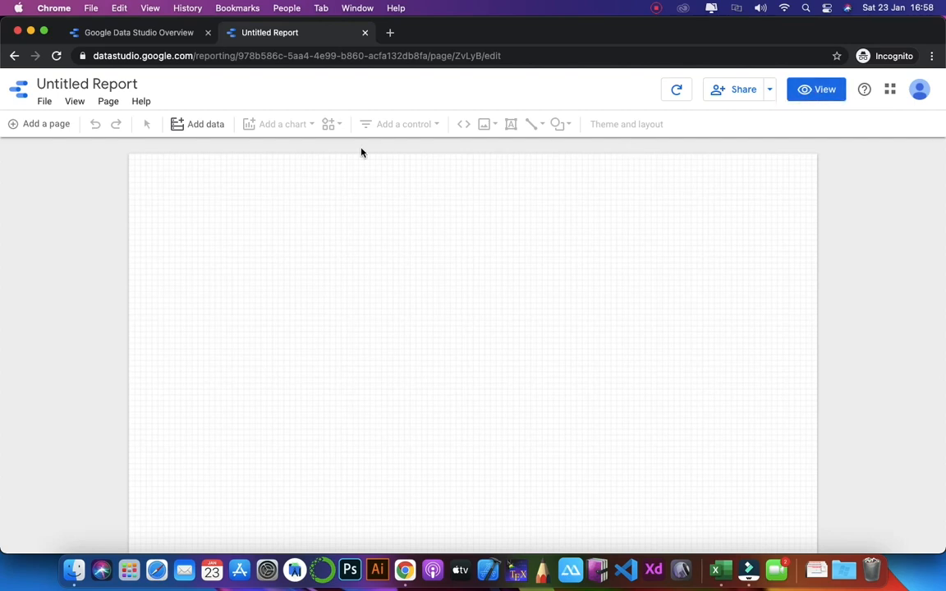
# Step: Add a second and a third page to the report, and reopen the page list
pyautogui.click(47, 125)
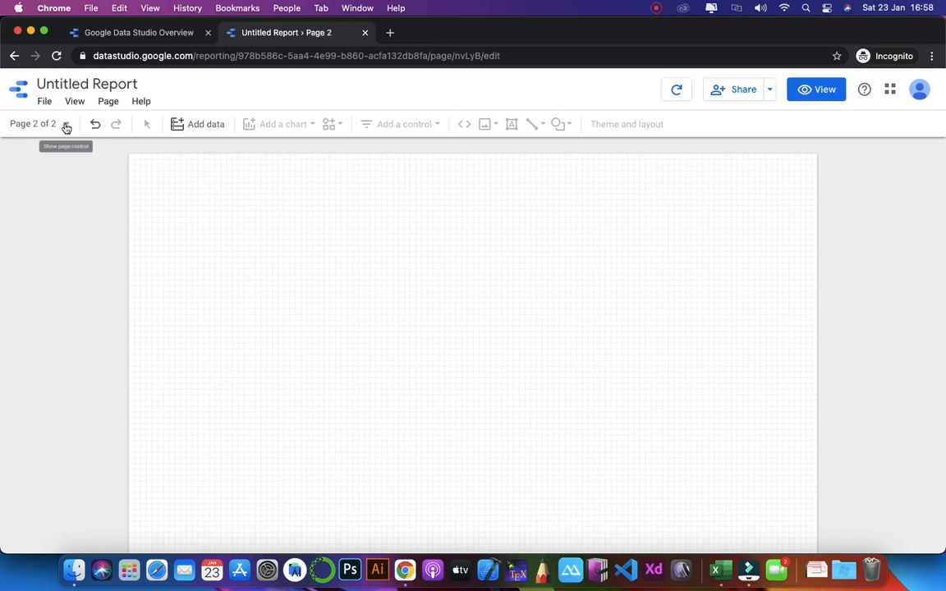
pyautogui.click(66, 126)
pyautogui.click(71, 239)
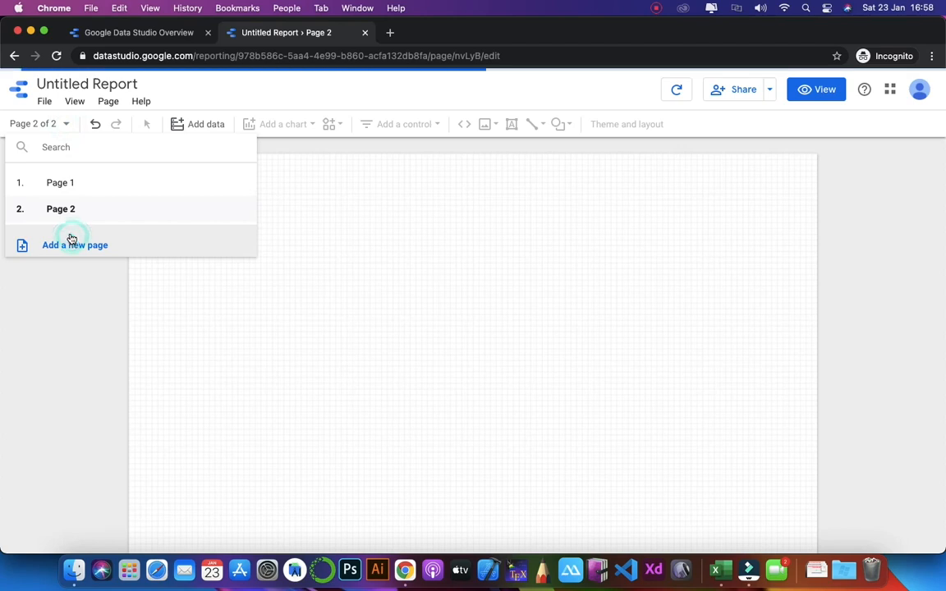
pyautogui.click(66, 126)
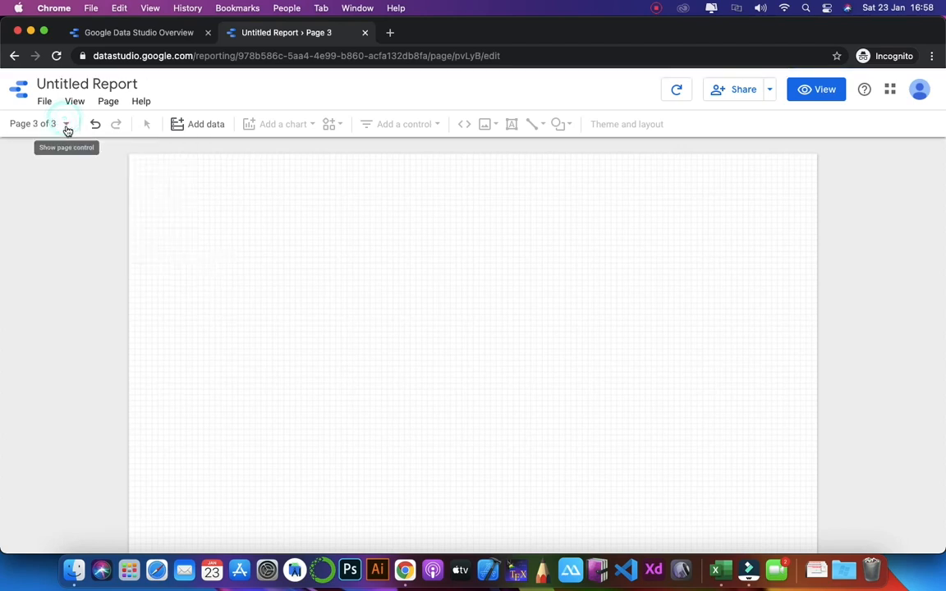
# Step: Add a fourth page to the report and return to Page 1
pyautogui.click(66, 127)
pyautogui.click(98, 276)
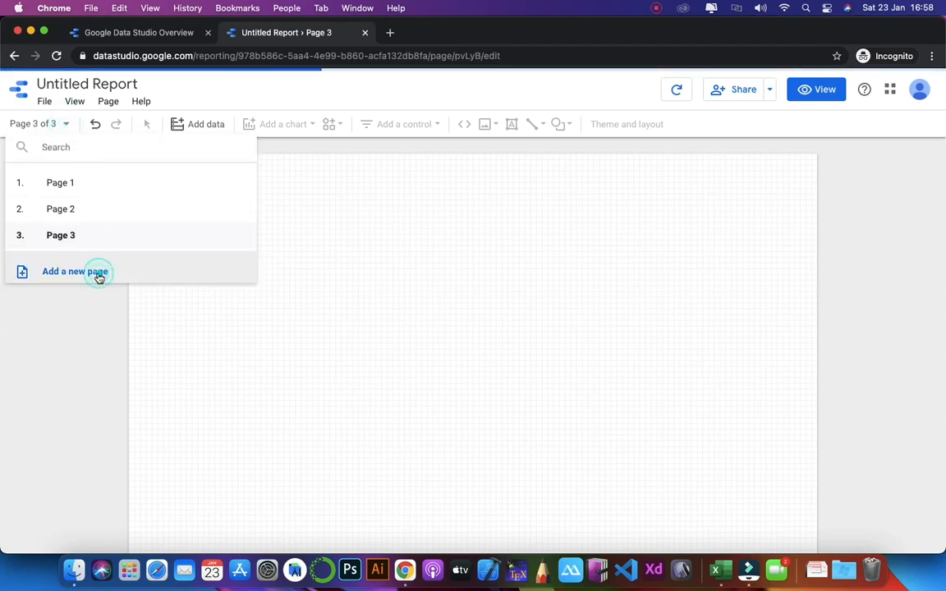
pyautogui.click(62, 185)
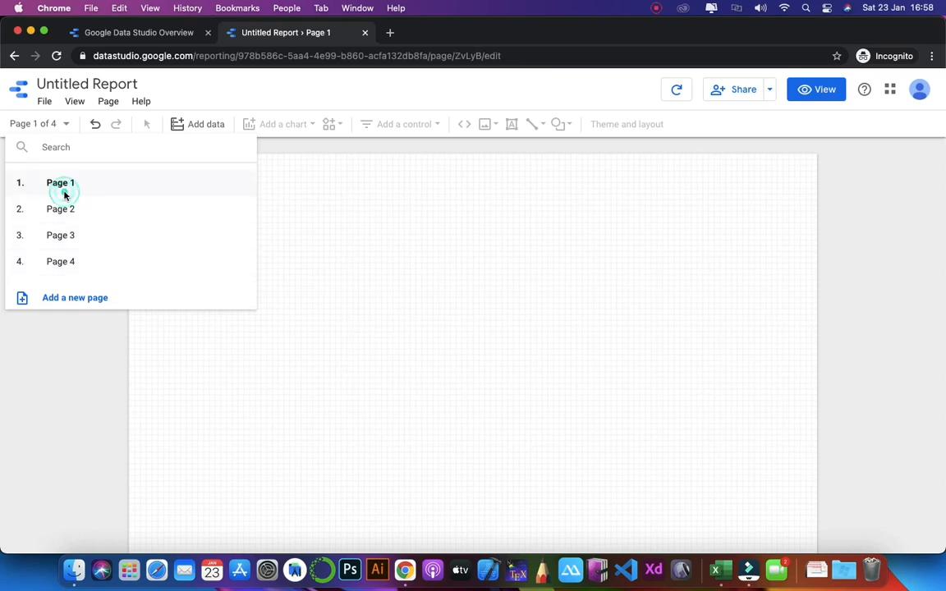
# Step: Start adding data to the report and look over the Google connectors, including File Upload
pyautogui.click(207, 127)
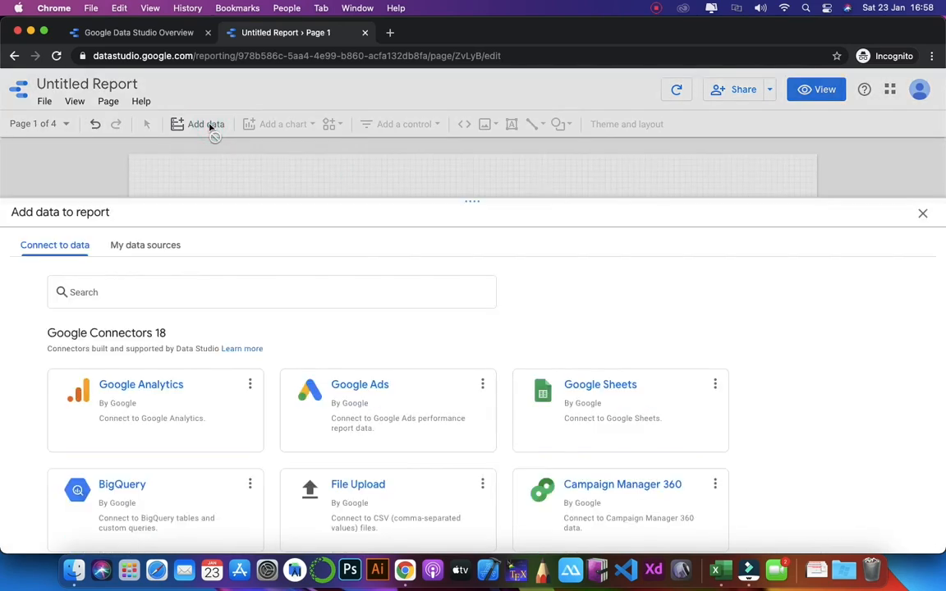
pyautogui.scroll(-3, 399, 374)
pyautogui.scroll(3, 399, 375)
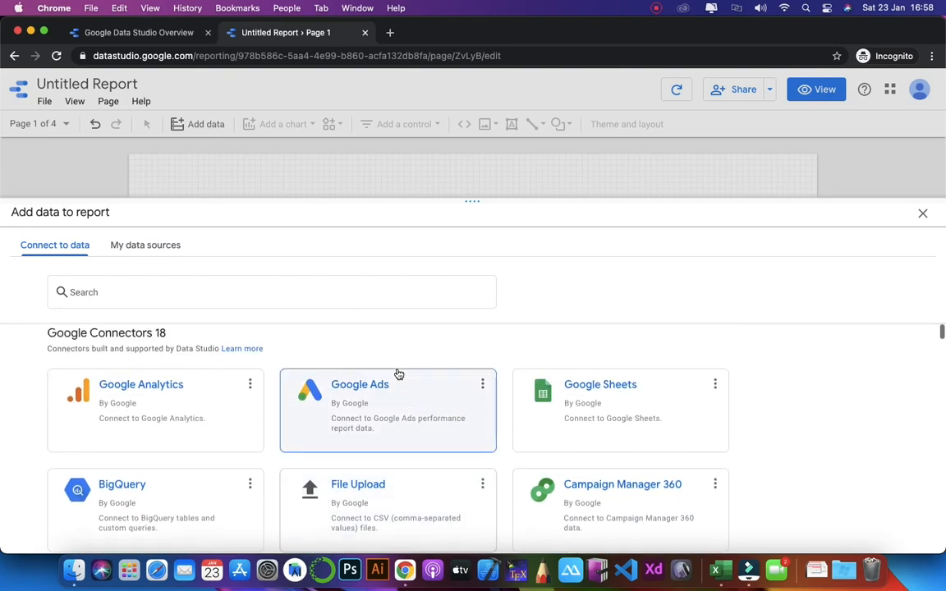
pyautogui.scroll(-1, 399, 374)
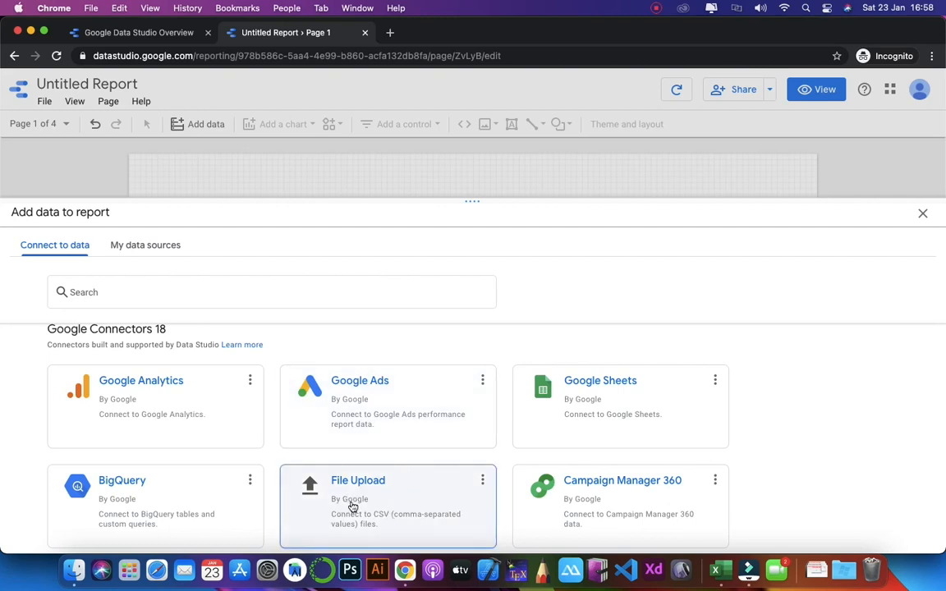
# Step: Search for ncdc in a new browser tab, open the Nigeria Centre for Disease Control's COVID-19 page and dismiss its travel notice
pyautogui.click(390, 32)
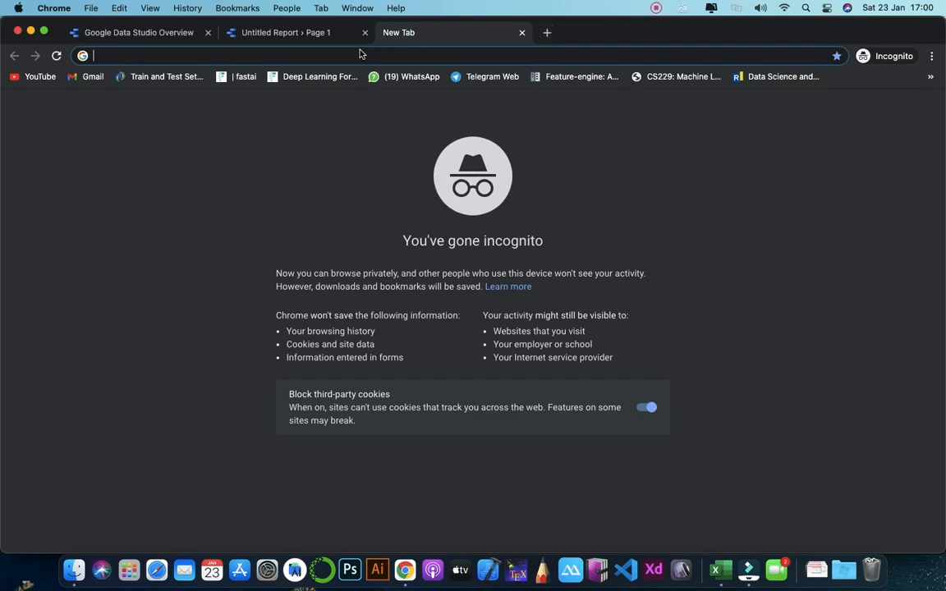
pyautogui.write('ncdc')
pyautogui.press('Return')
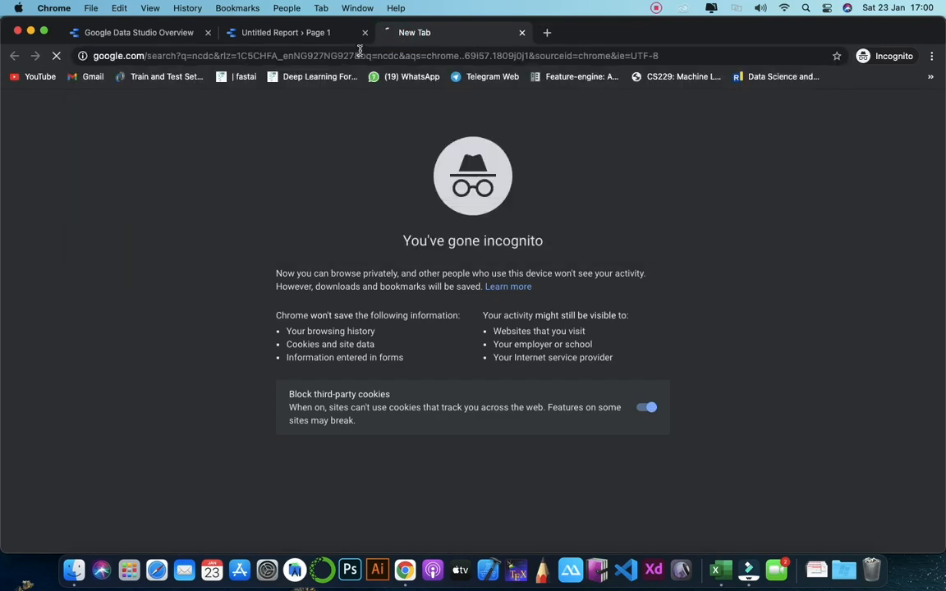
pyautogui.scroll(-5, 213, 320)
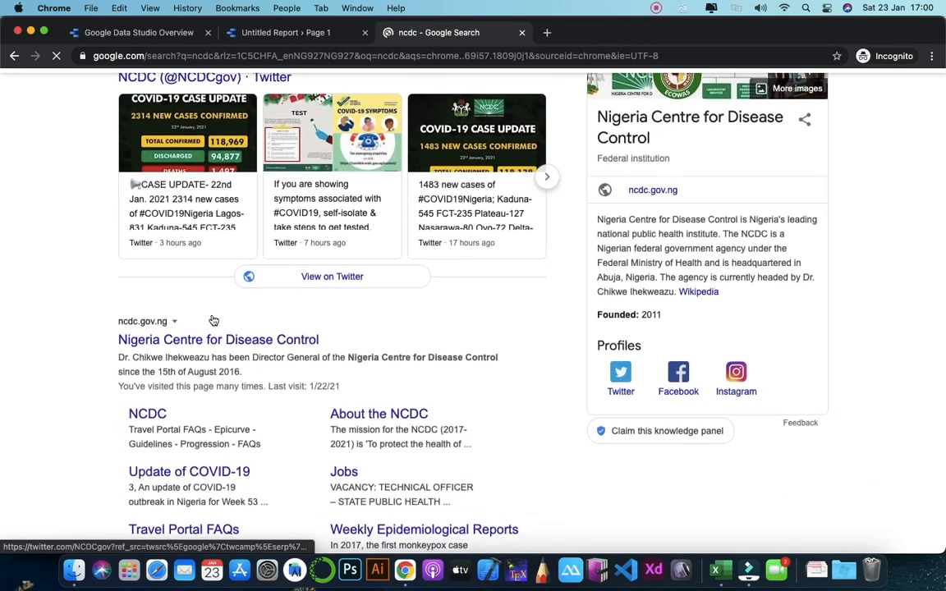
pyautogui.click(213, 342)
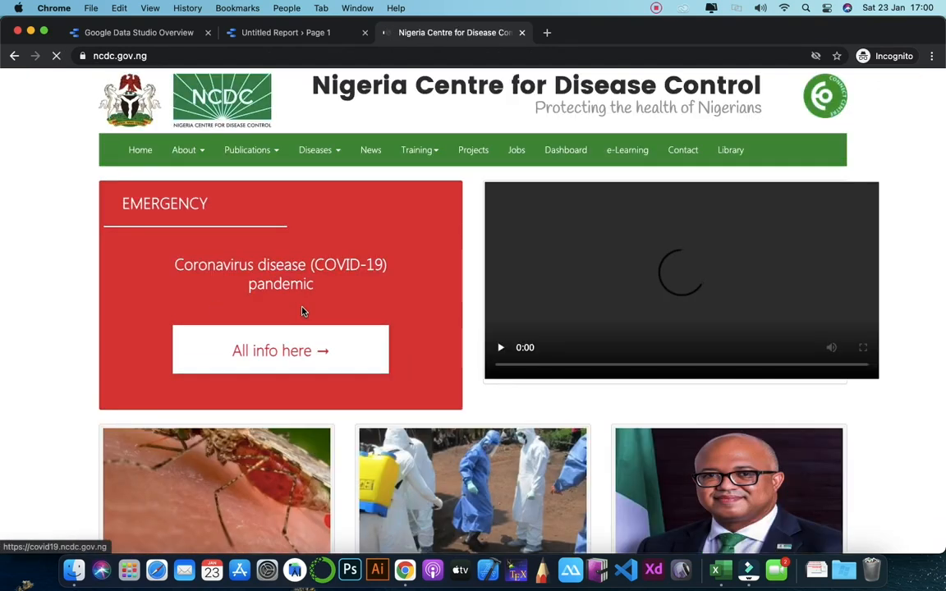
pyautogui.click(300, 353)
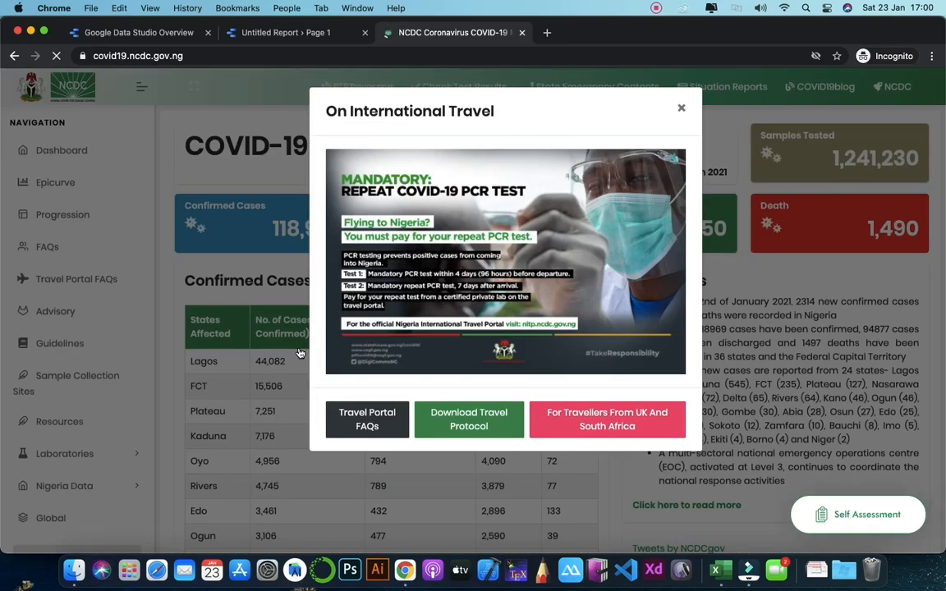
pyautogui.click(680, 106)
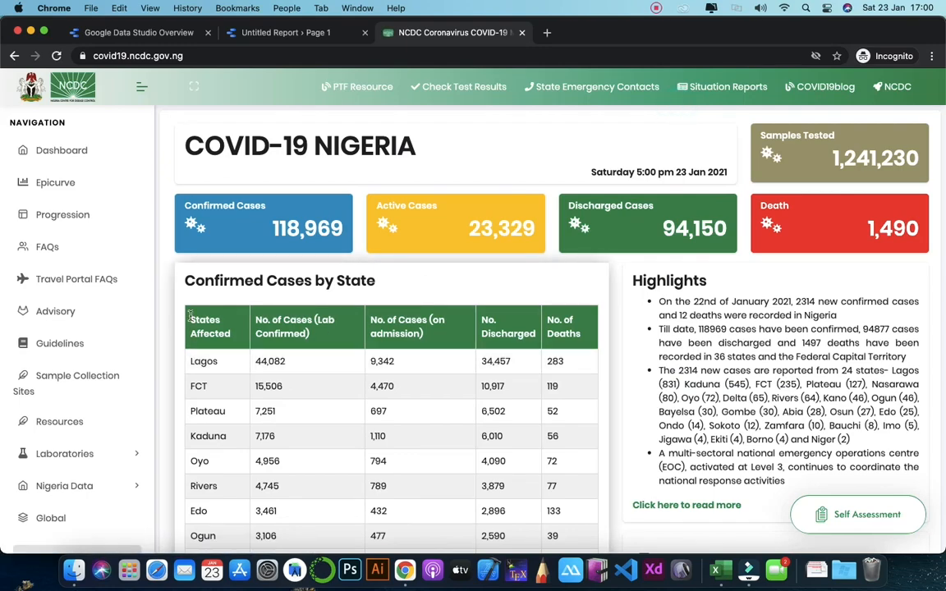
# Step: Copy the entire Confirmed Cases by State table, from the column headings through the Kogi row
pyautogui.moveTo(189, 317); pyautogui.dragTo(580, 489)
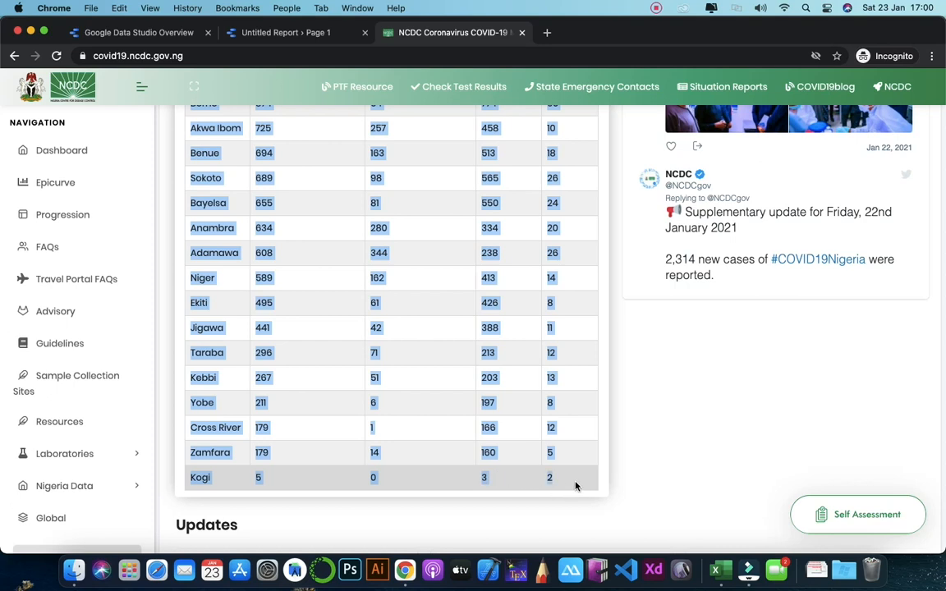
pyautogui.rightClick(550, 453)
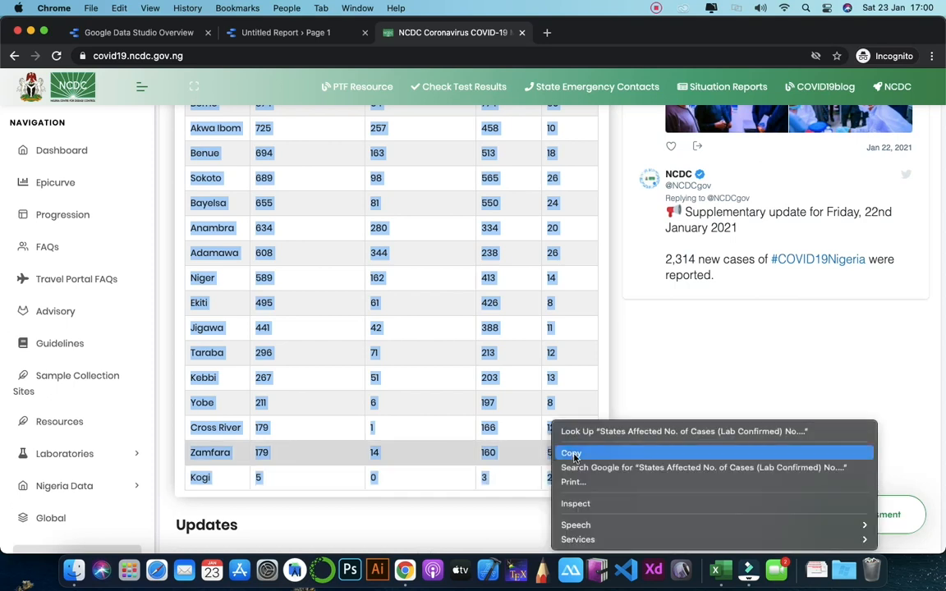
pyautogui.click(570, 451)
# Step: Switch to Excel, create a blank workbook and paste the copied table starting at cell A1
pyautogui.click(713, 573)
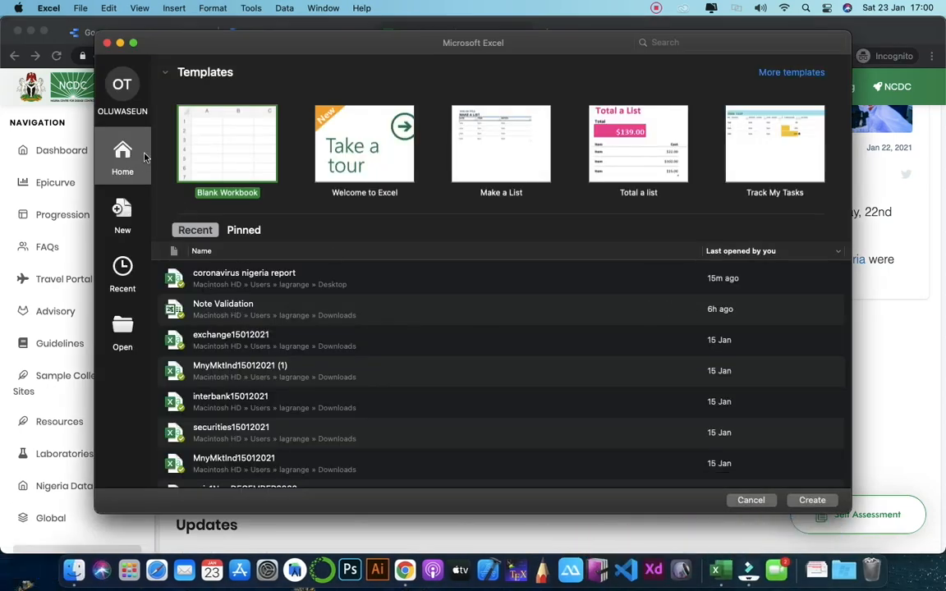
pyautogui.doubleClick(233, 153)
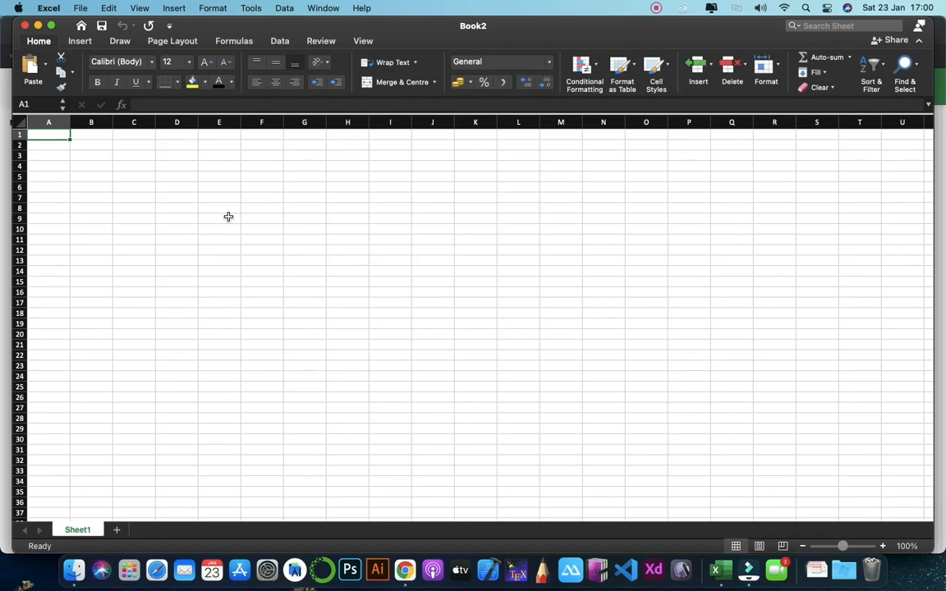
pyautogui.press('super+v')
pyautogui.click(130, 194)
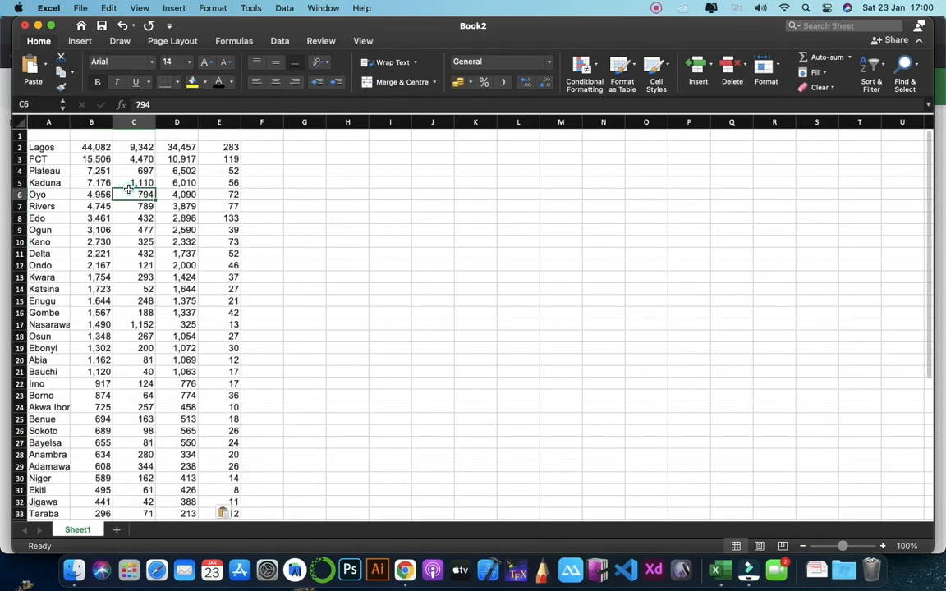
# Step: Make the text of header row 1 black and widen columns A to E to fit the pasted data
pyautogui.click(46, 133)
pyautogui.click(20, 135)
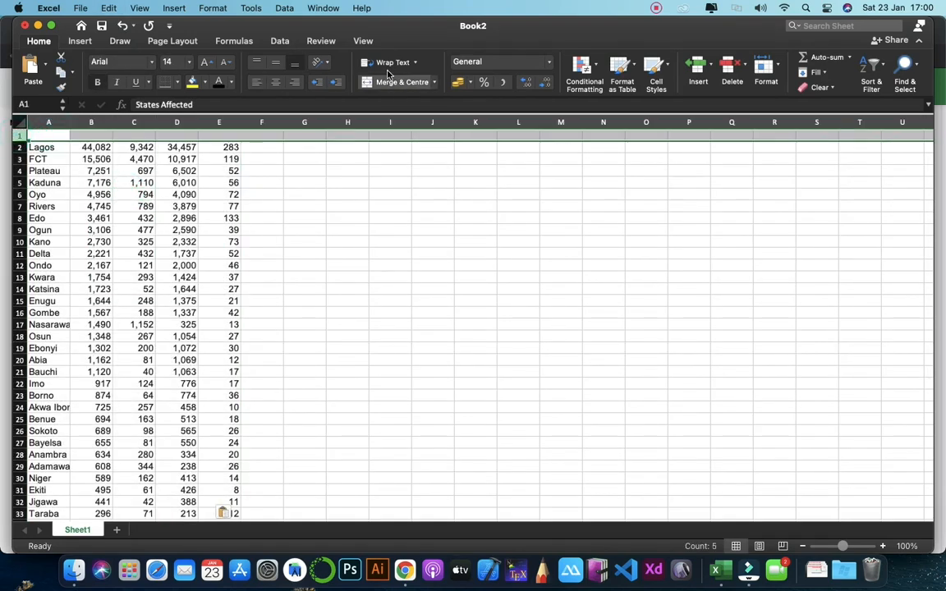
pyautogui.click(220, 83)
pyautogui.click(132, 193)
pyautogui.moveTo(70, 121); pyautogui.dragTo(438, 121)
pyautogui.click(134, 207)
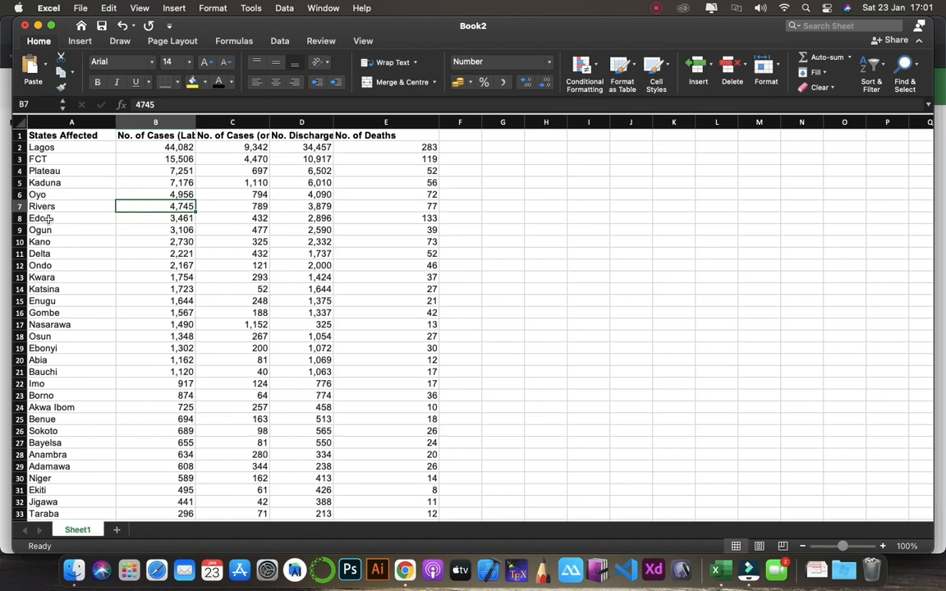
# Step: Examine the pasted state names and case figures across the sheet's rows and columns
pyautogui.scroll(-5, 48, 219)
pyautogui.scroll(5, 48, 218)
pyautogui.scroll(-1, 48, 218)
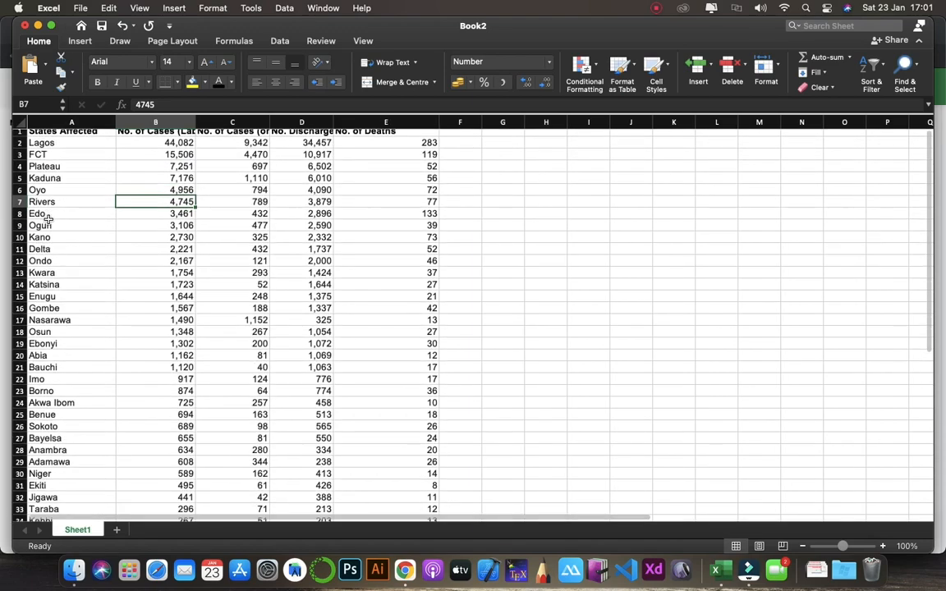
pyautogui.scroll(-2, 48, 219)
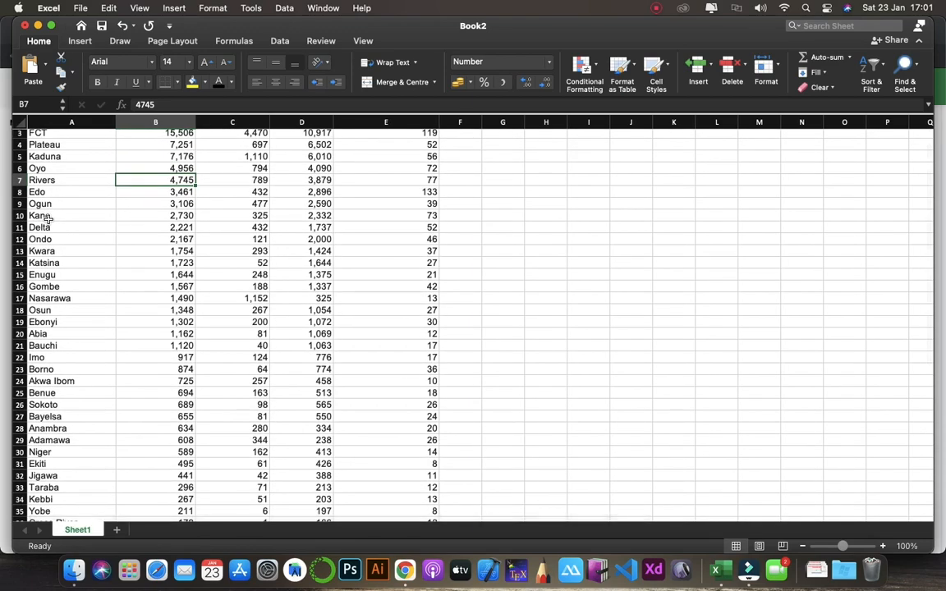
pyautogui.scroll(2, 47, 219)
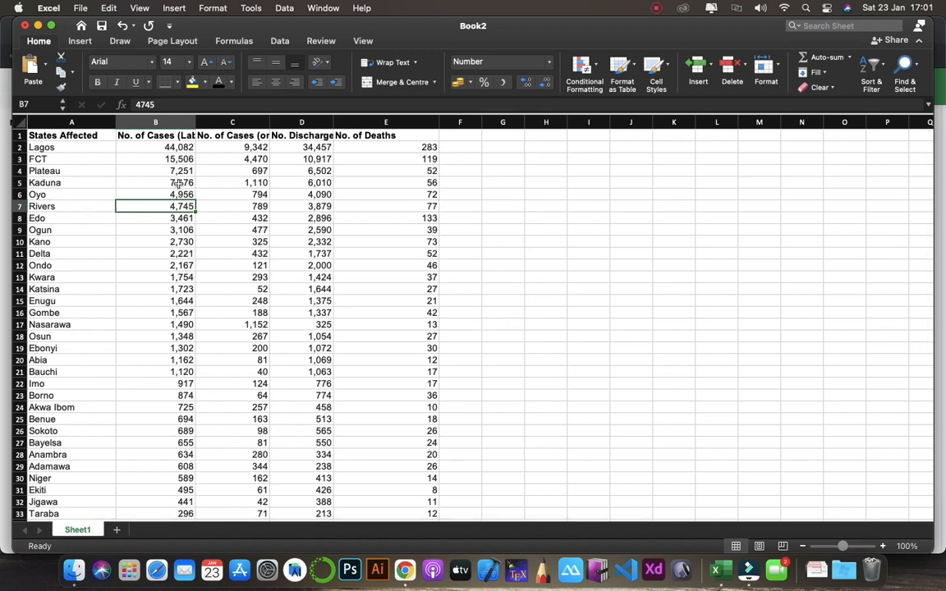
pyautogui.click(178, 183)
pyautogui.press('Right')
pyautogui.press('Left')
pyautogui.press('Down')
pyautogui.press('Down')
pyautogui.press('Down')
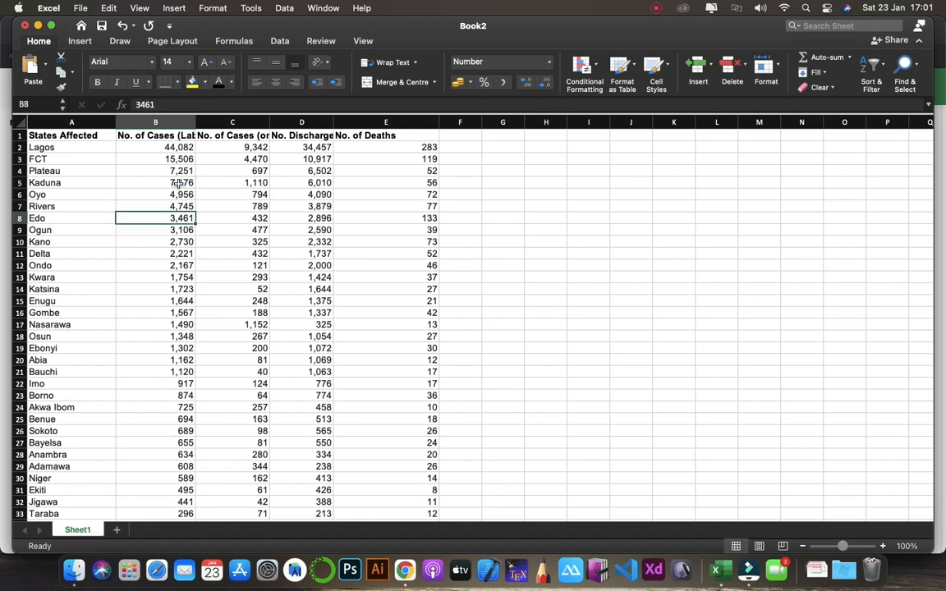
pyautogui.press('Down')
pyautogui.press('Up')
pyautogui.press('Up')
pyautogui.press('Up')
pyautogui.press('Up')
pyautogui.press('Up')
pyautogui.press('Up')
pyautogui.press('Up')
pyautogui.press('Left')
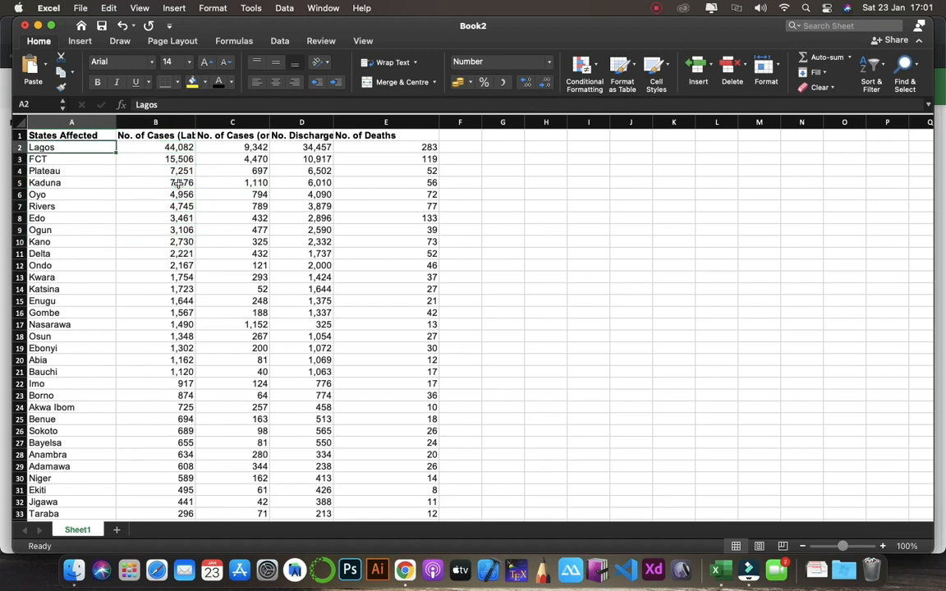
pyautogui.press('Down')
pyautogui.press('Down')
pyautogui.press('Down')
pyautogui.press('Up')
pyautogui.press('Up')
pyautogui.press('Up')
pyautogui.press('Up')
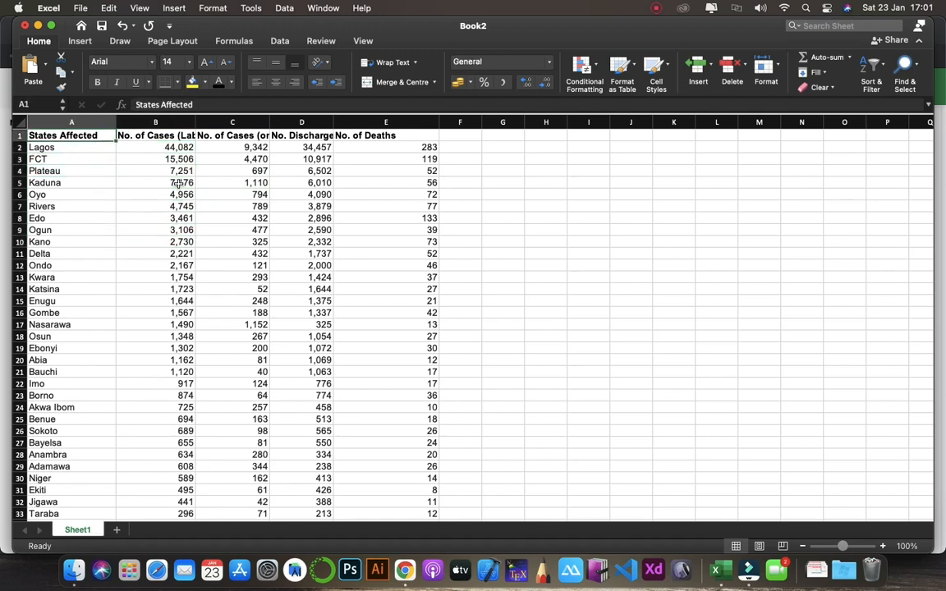
pyautogui.press('Down')
pyautogui.press('Down')
pyautogui.press('Down')
pyautogui.press('Down')
pyautogui.press('Down')
pyautogui.press('Down')
pyautogui.press('Down')
pyautogui.press('Down')
pyautogui.press('Down')
pyautogui.press('Down')
pyautogui.press('Down')
pyautogui.press('Down')
pyautogui.press('Down')
pyautogui.press('Down')
pyautogui.press('Down')
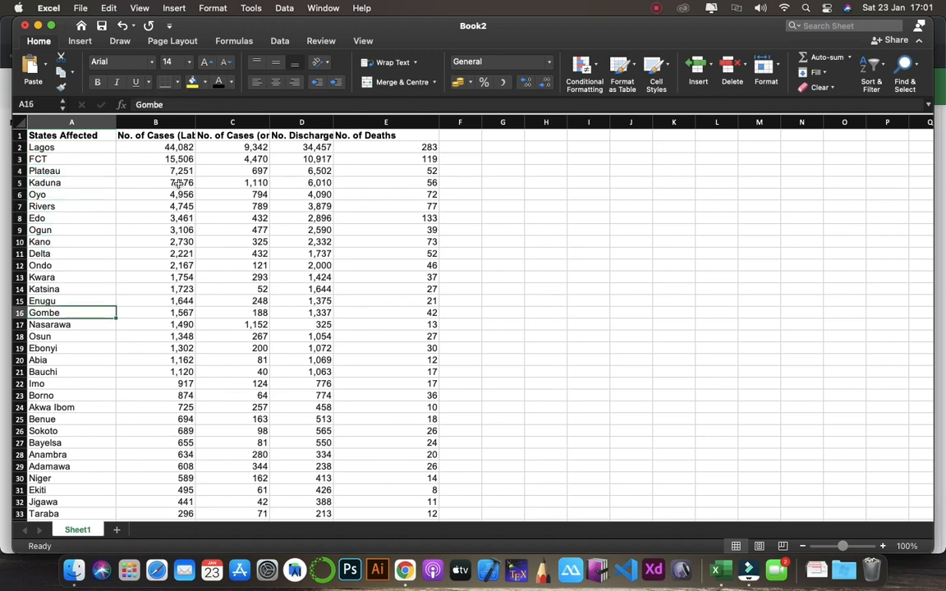
pyautogui.press('Down')
pyautogui.press('Down')
pyautogui.press('Down')
pyautogui.press('Down')
pyautogui.press('Down')
pyautogui.press('Right')
pyautogui.press('Right')
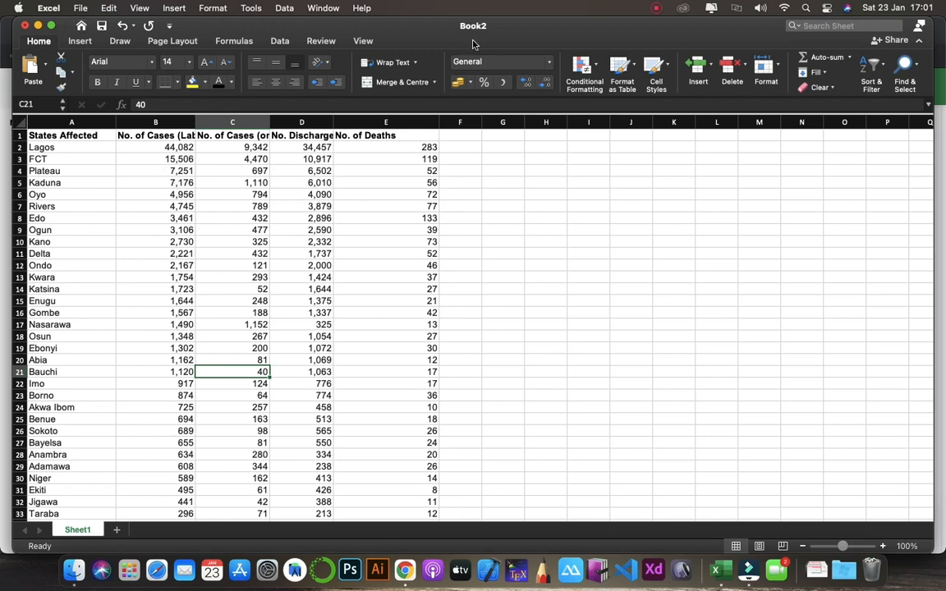
# Step: Save the workbook to the Desktop as "coronavirus nigeria" in Comma-separated Values (.csv) format, and switch back to the Data Studio report
pyautogui.click(81, 8)
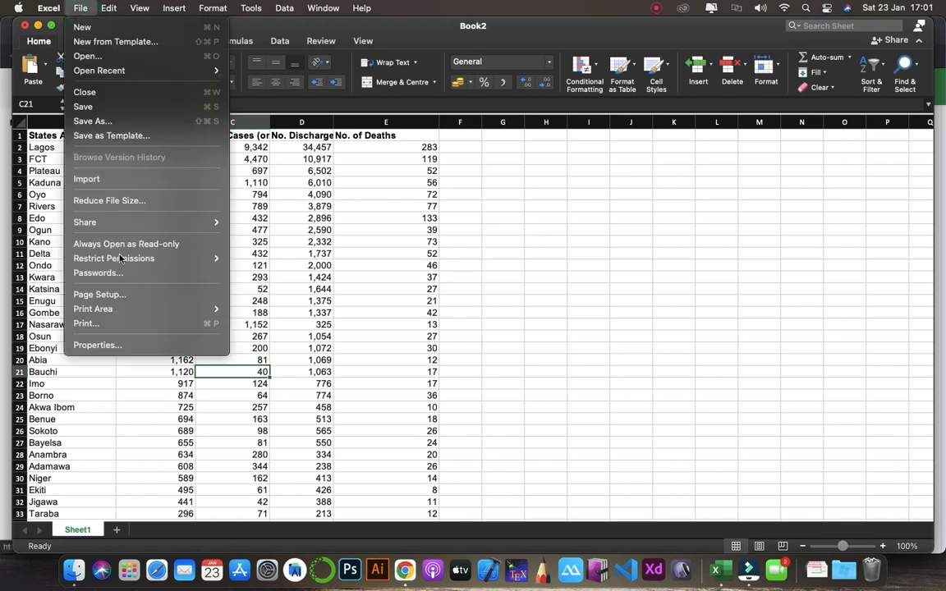
pyautogui.click(123, 122)
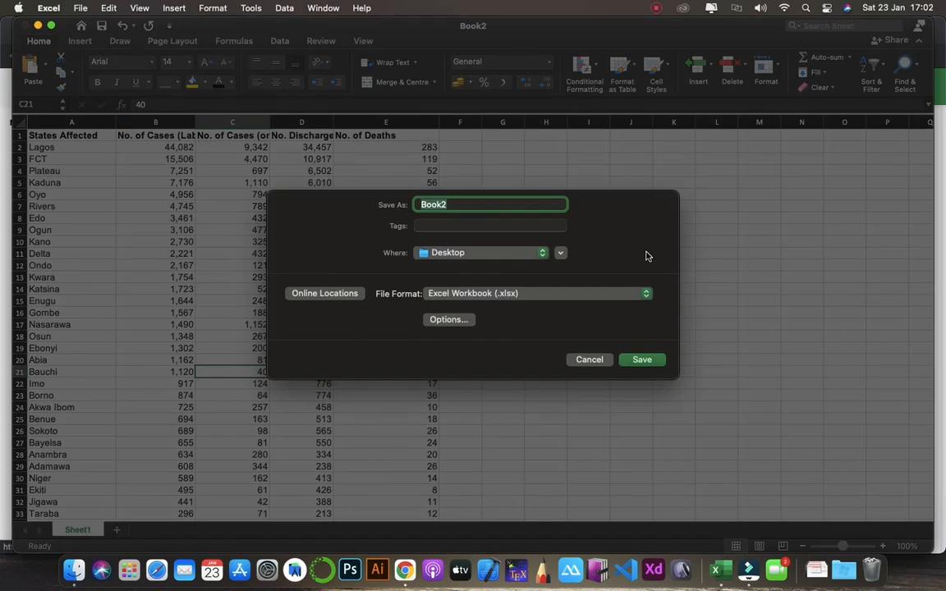
pyautogui.write('coronavirus nigeria')
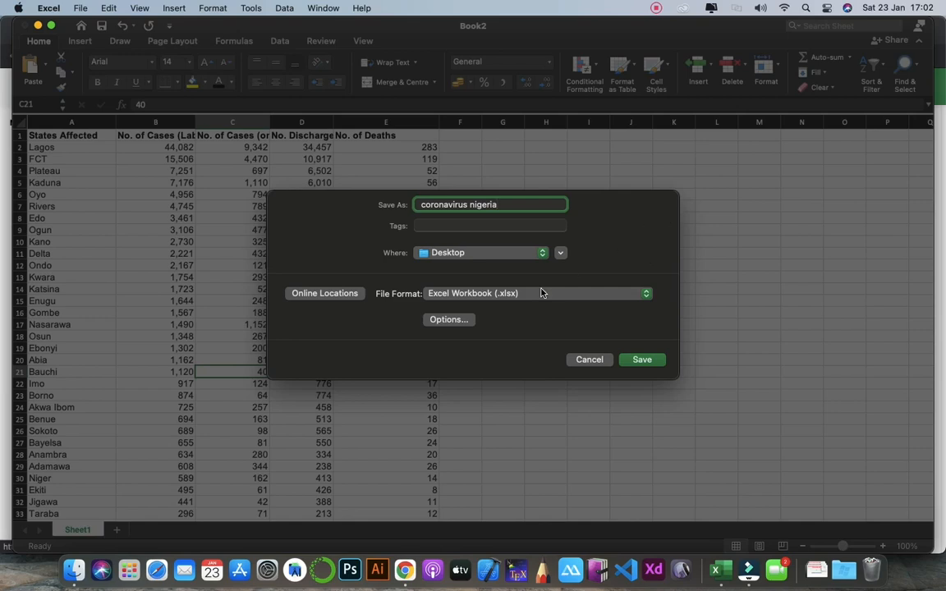
pyautogui.click(649, 294)
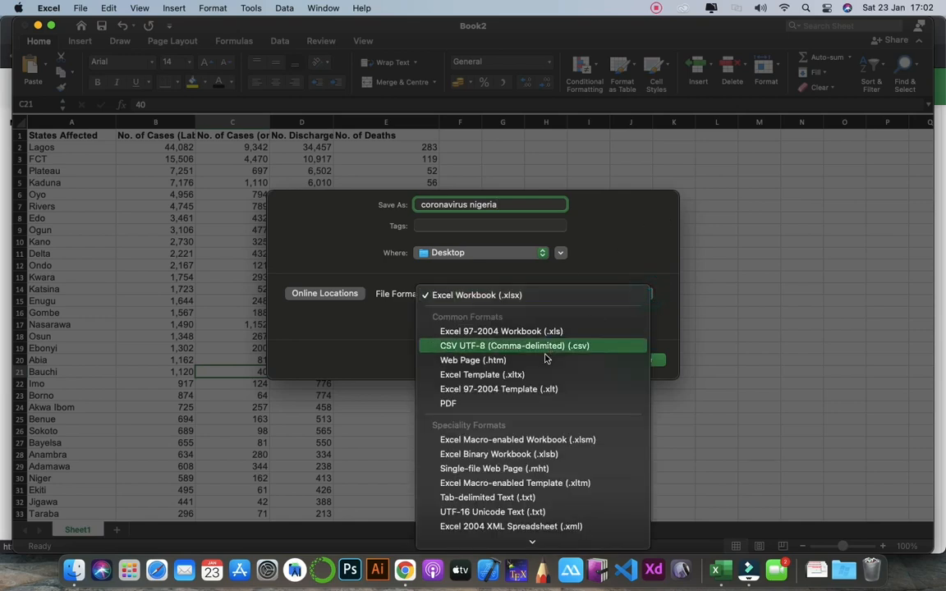
pyautogui.scroll(-5, 534, 517)
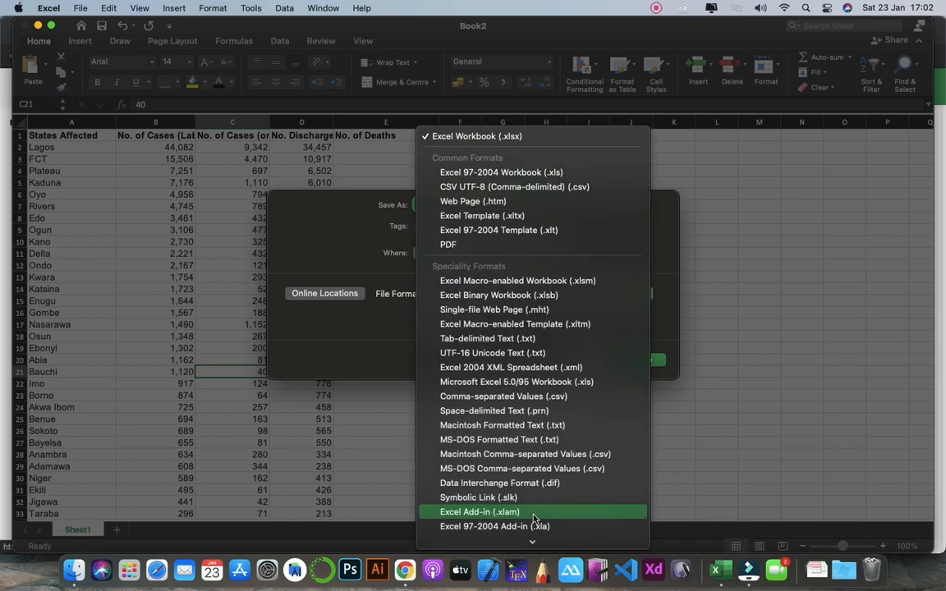
pyautogui.click(529, 399)
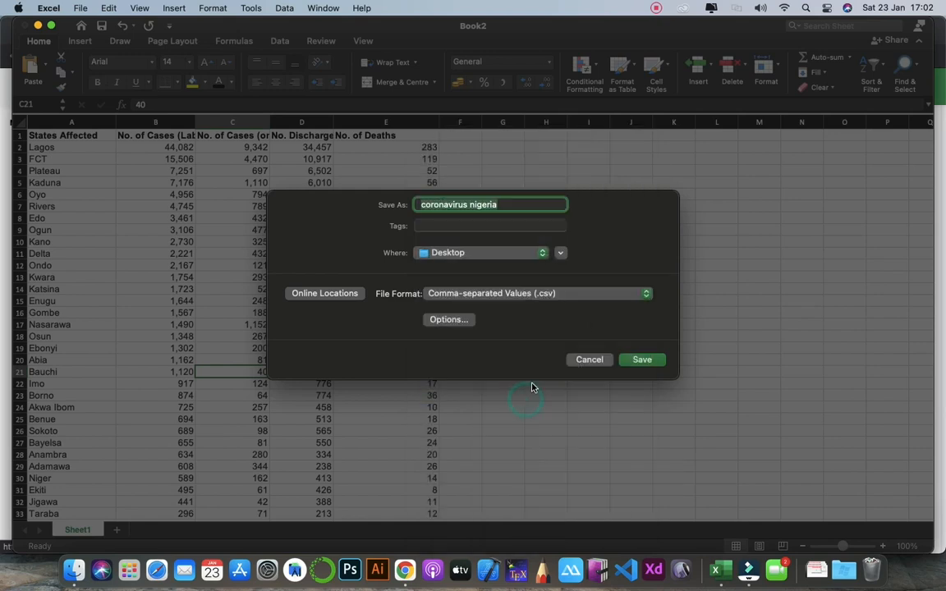
pyautogui.click(643, 361)
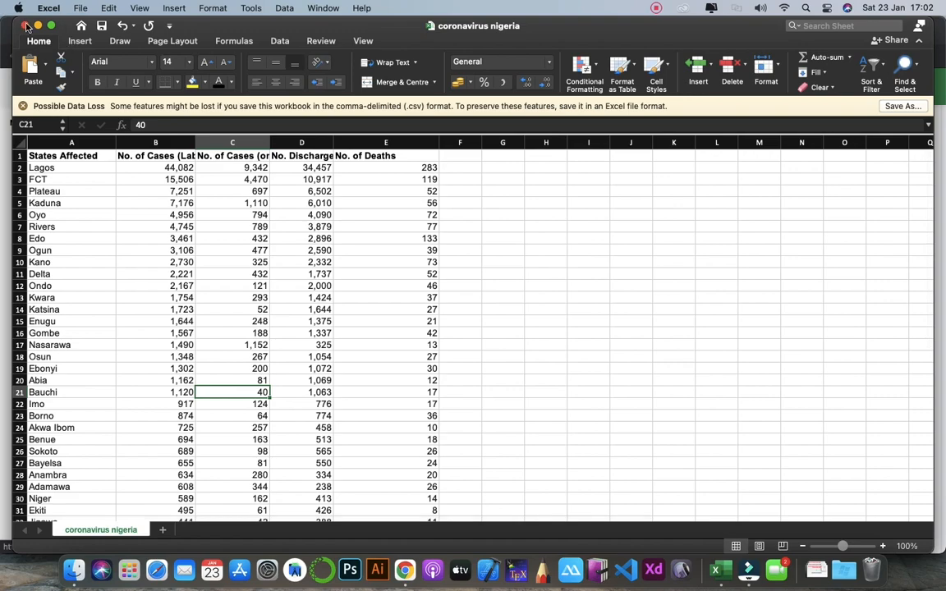
pyautogui.click(38, 26)
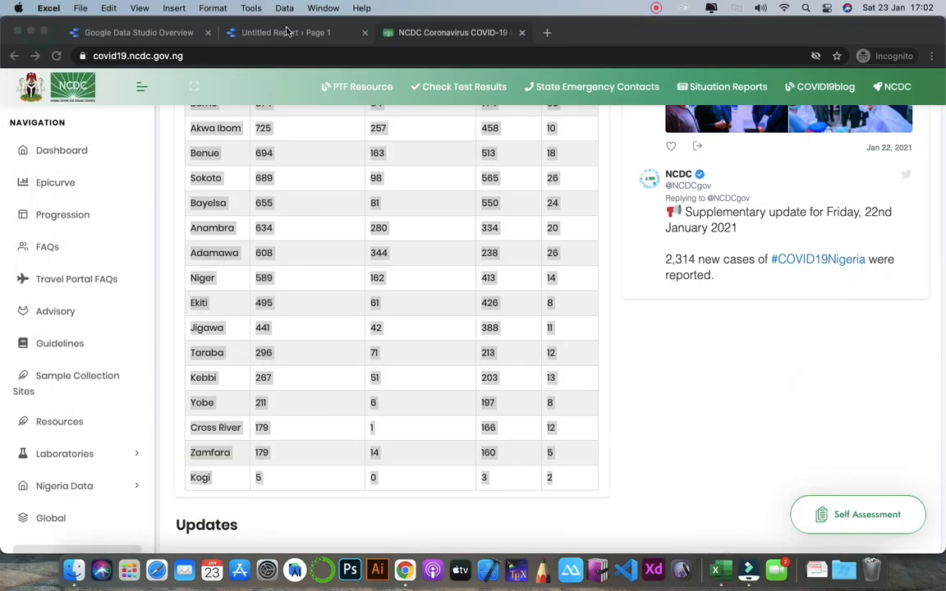
pyautogui.click(289, 32)
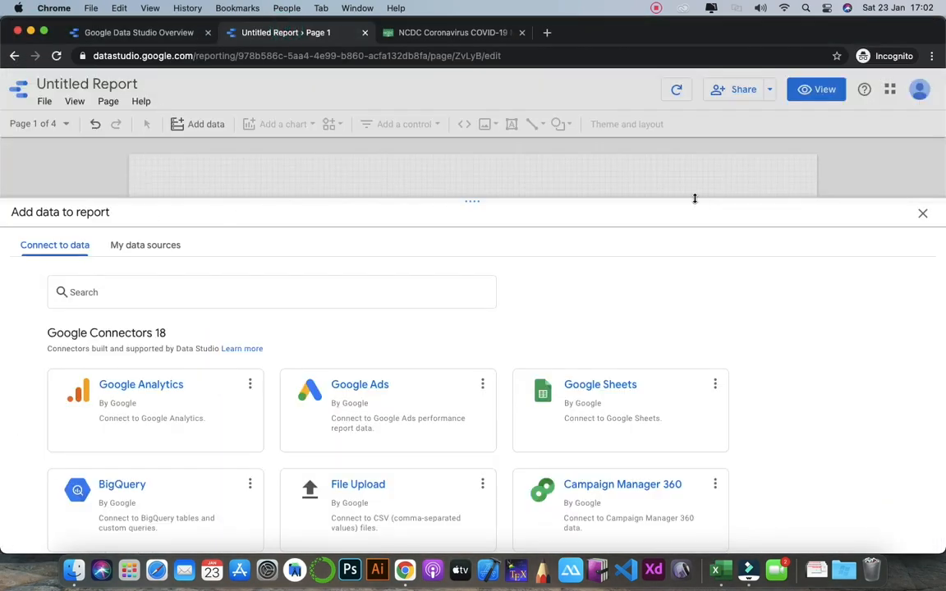
# Step: Upload "coronavirus nigeria.csv" from the Desktop through the File Upload connector and add it to the report as a data source
pyautogui.scroll(-2, 509, 382)
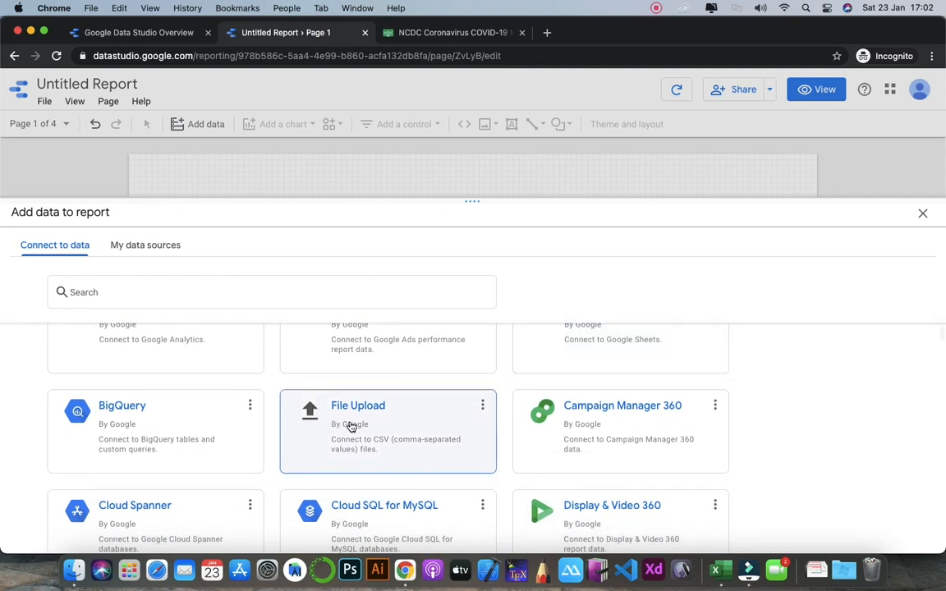
pyautogui.click(373, 435)
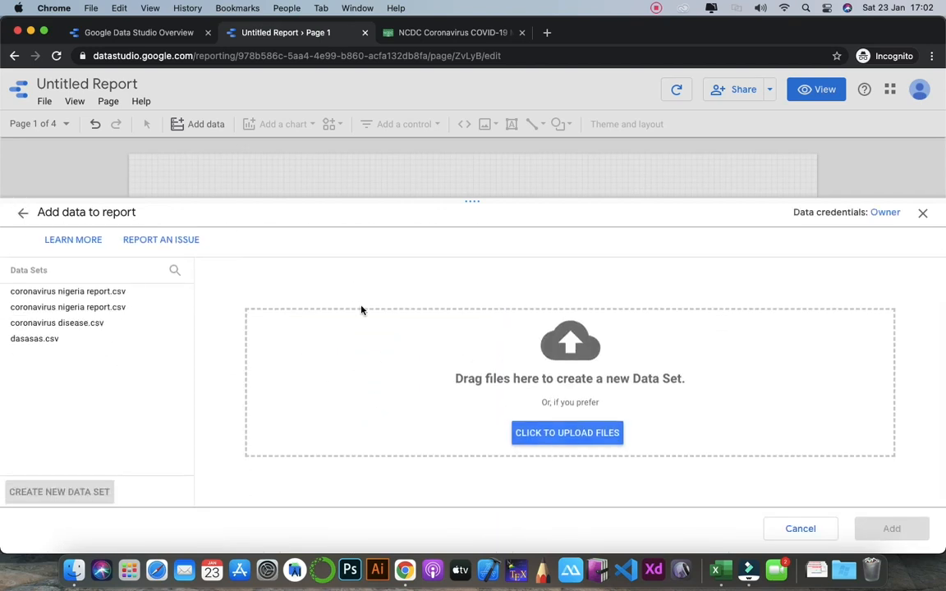
pyautogui.click(584, 439)
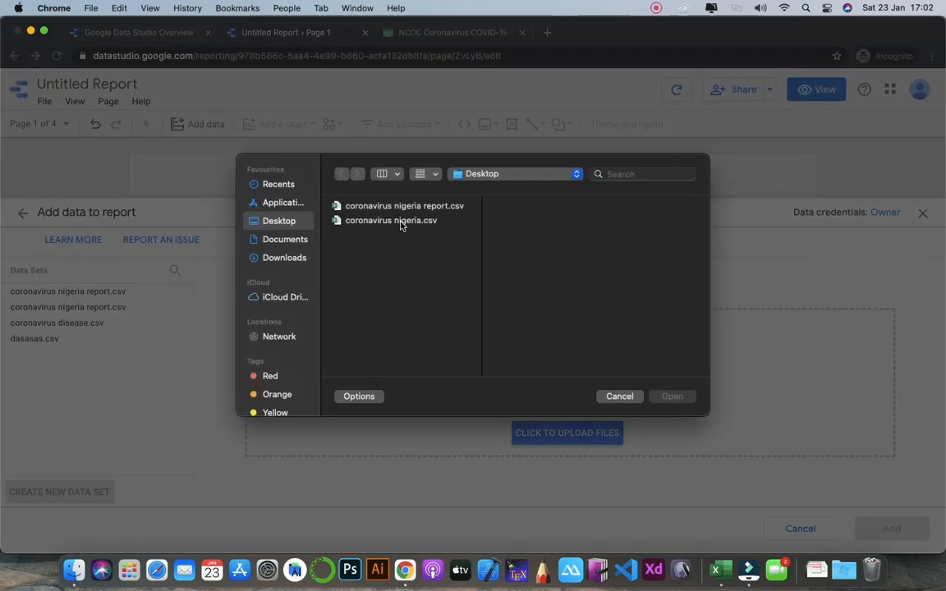
pyautogui.click(401, 221)
pyautogui.click(671, 396)
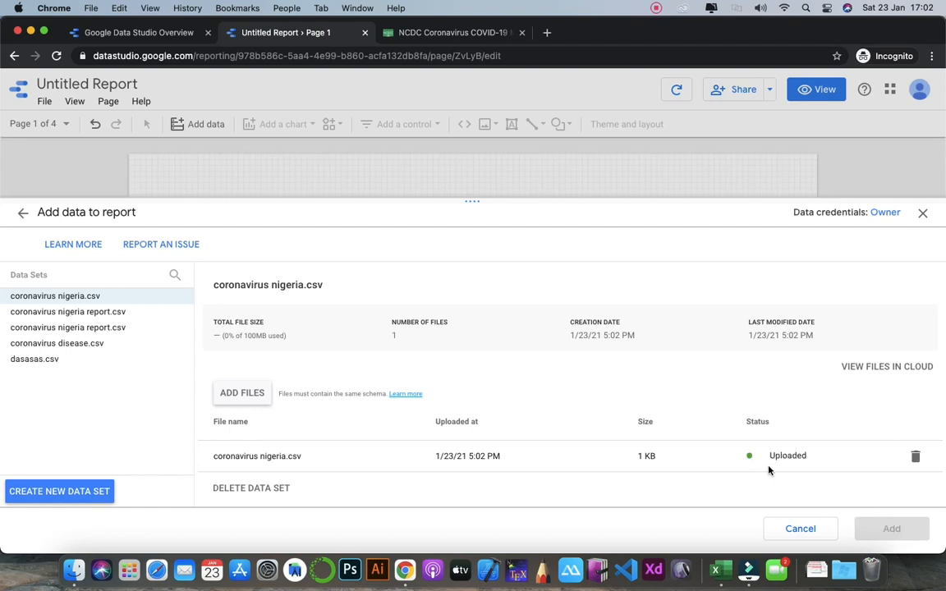
pyautogui.click(885, 529)
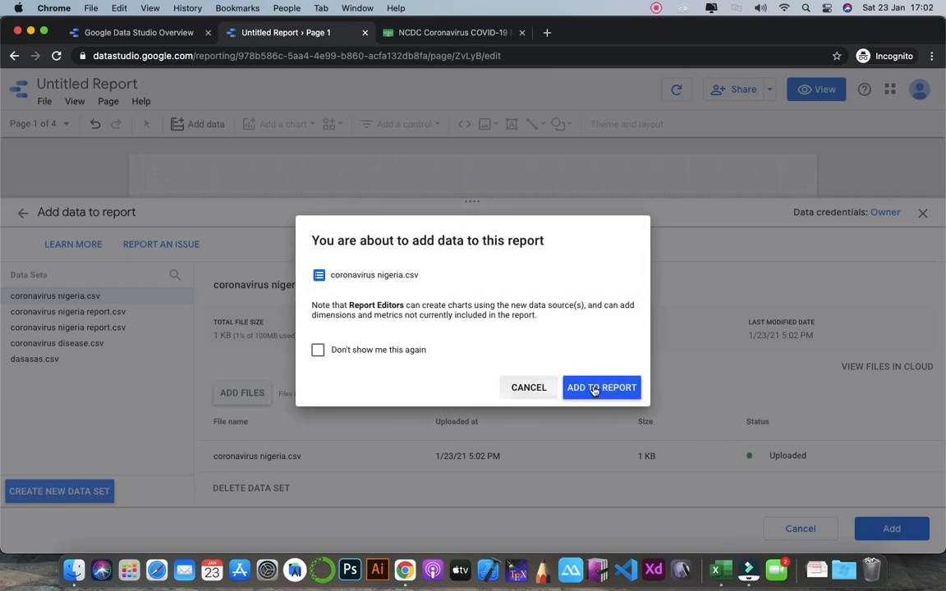
pyautogui.click(593, 387)
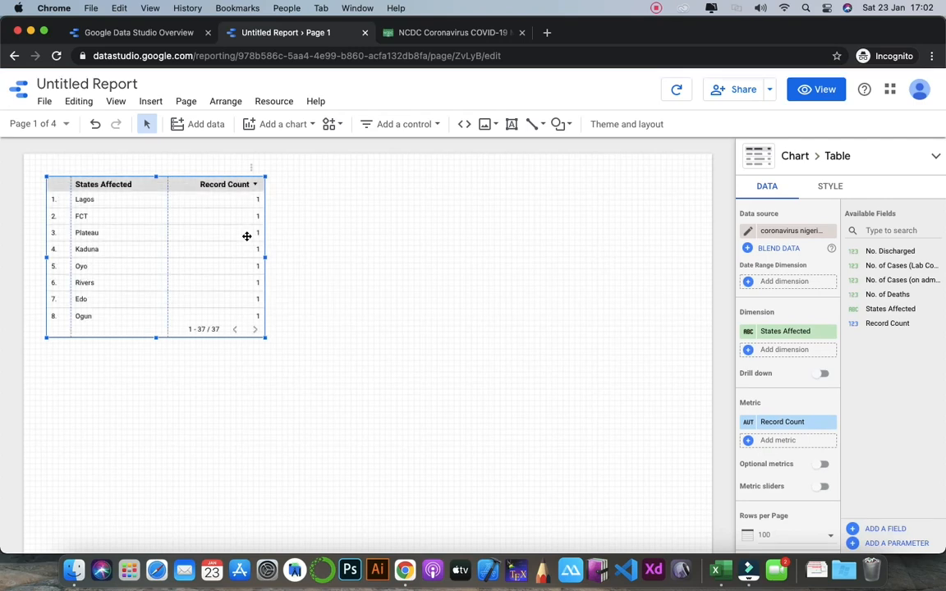
# Step: Widen the table across the page and replace its Record Count metric with No. Discharged, both No. of Cases fields and No. of Deaths
pyautogui.moveTo(265, 257); pyautogui.dragTo(692, 258)
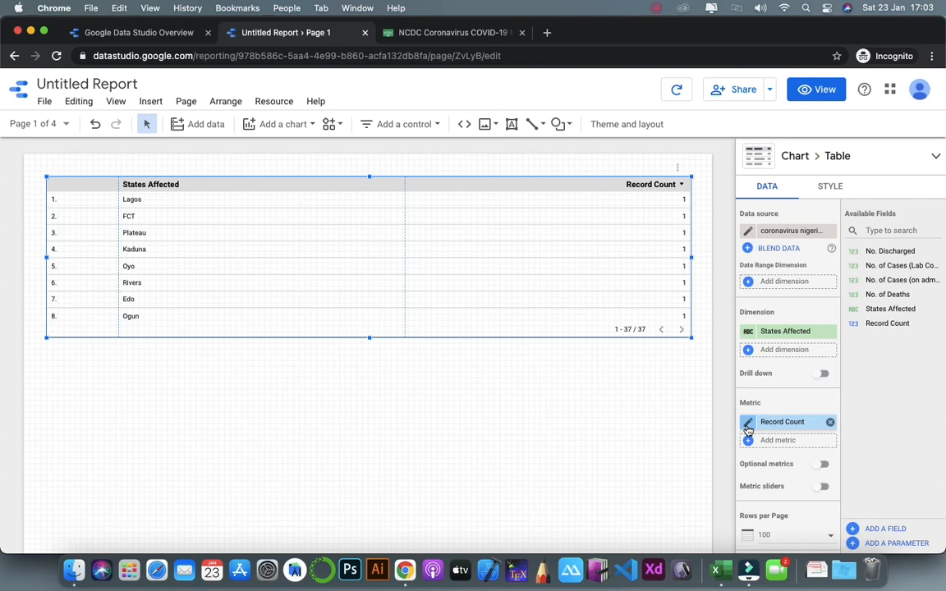
pyautogui.moveTo(825, 251); pyautogui.dragTo(783, 441)
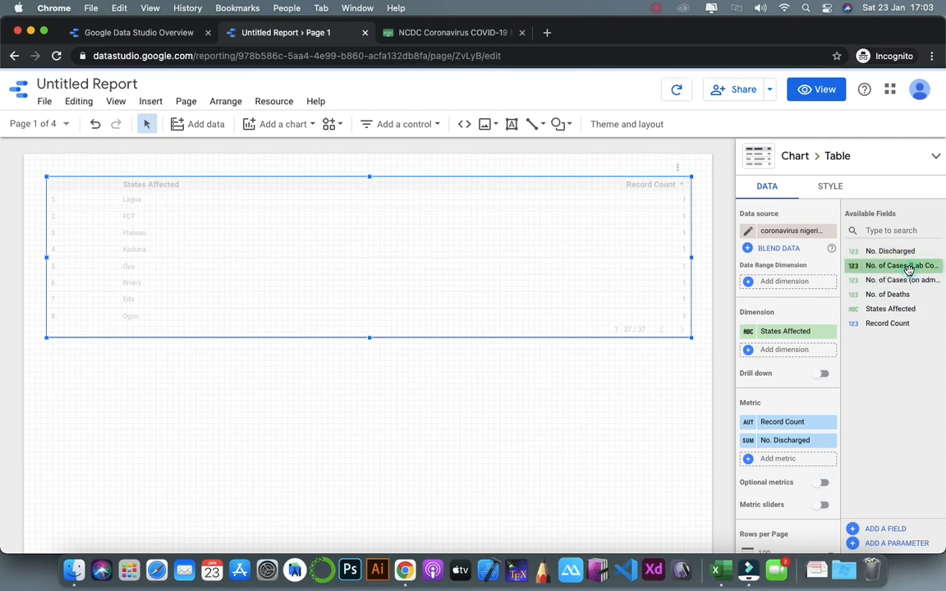
pyautogui.moveTo(909, 270); pyautogui.dragTo(807, 460)
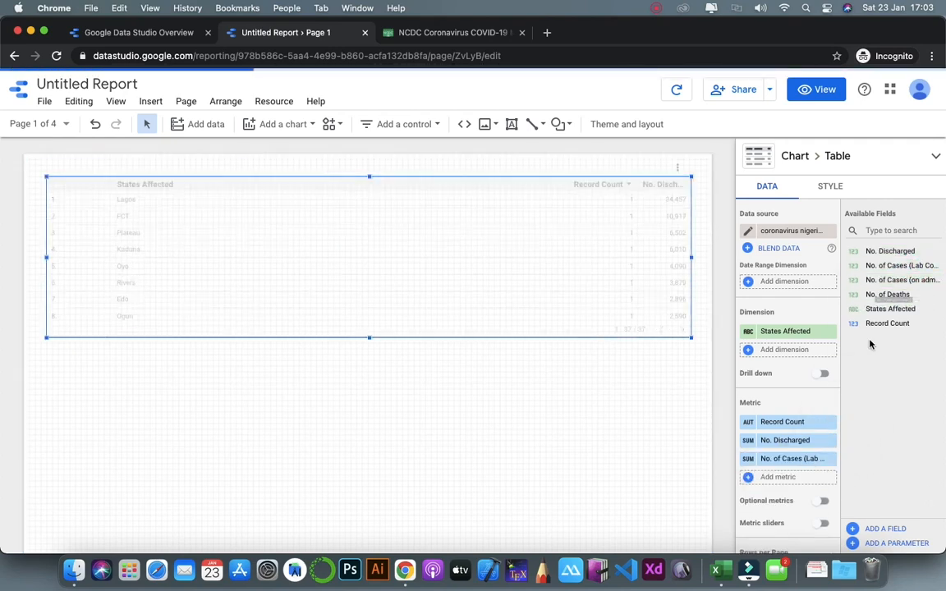
pyautogui.moveTo(895, 280); pyautogui.dragTo(806, 477)
pyautogui.moveTo(886, 295); pyautogui.dragTo(792, 488)
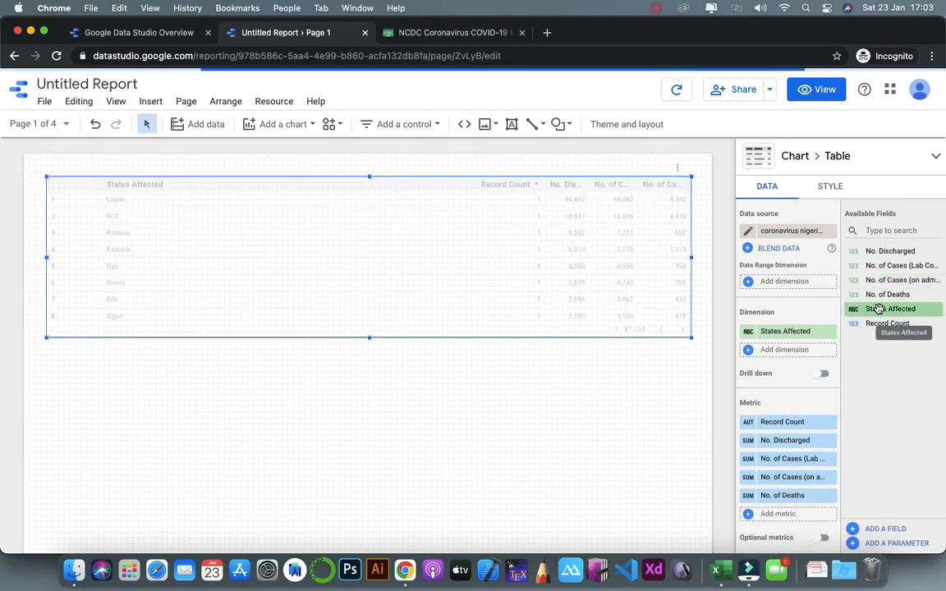
pyautogui.click(832, 422)
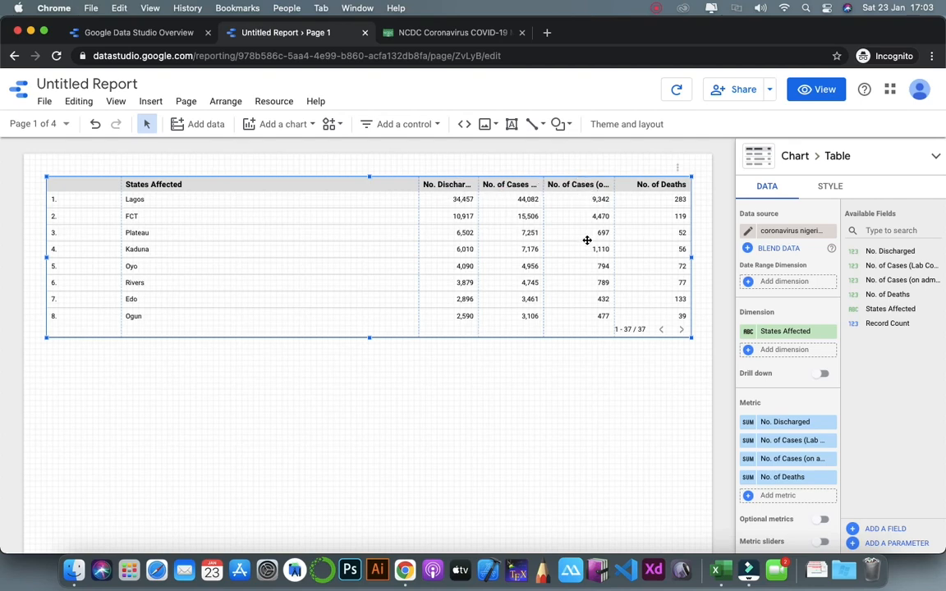
# Step: Try the Edge theme on the report
pyautogui.click(244, 261)
pyautogui.click(639, 379)
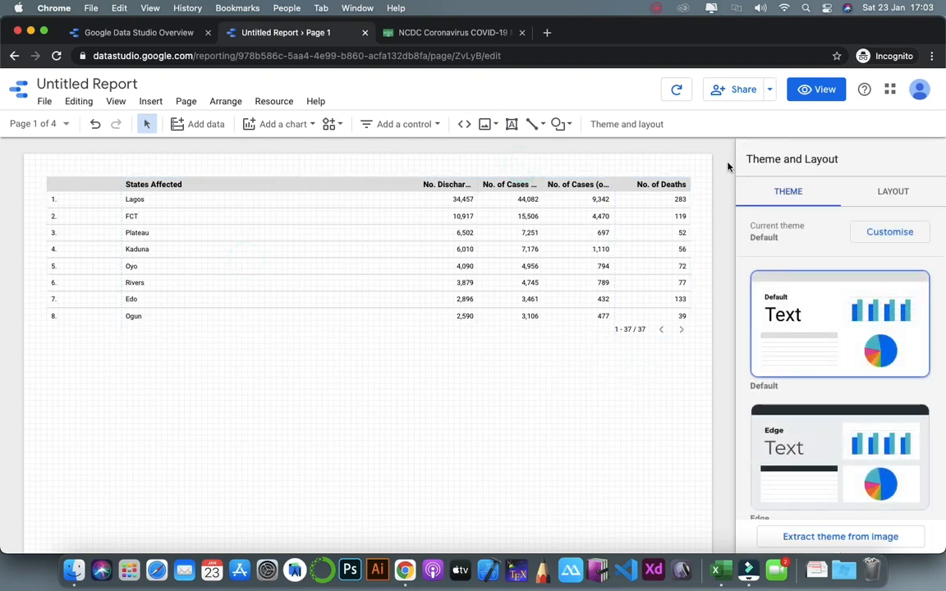
pyautogui.scroll(-3, 585, 389)
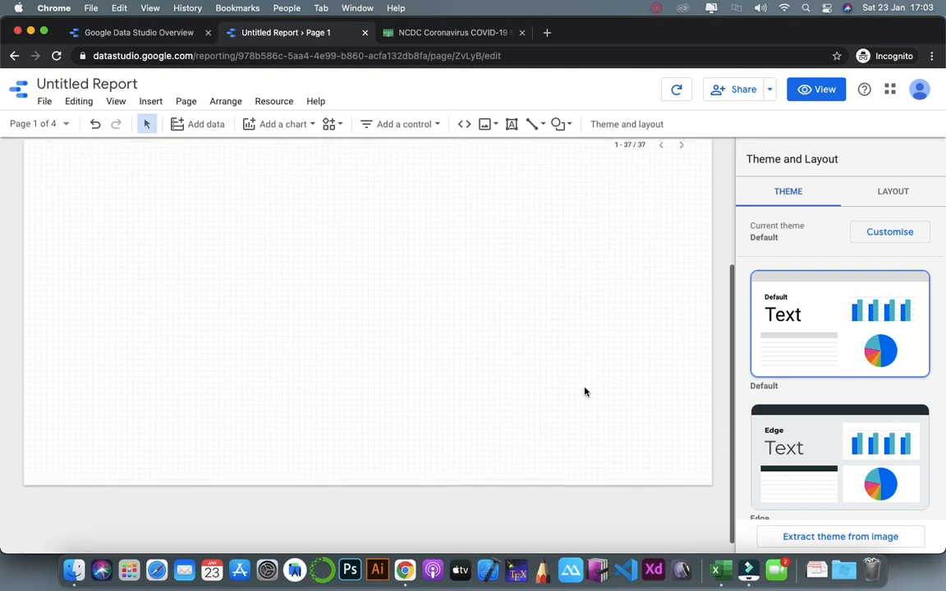
pyautogui.scroll(3, 585, 390)
pyautogui.scroll(-2, 801, 398)
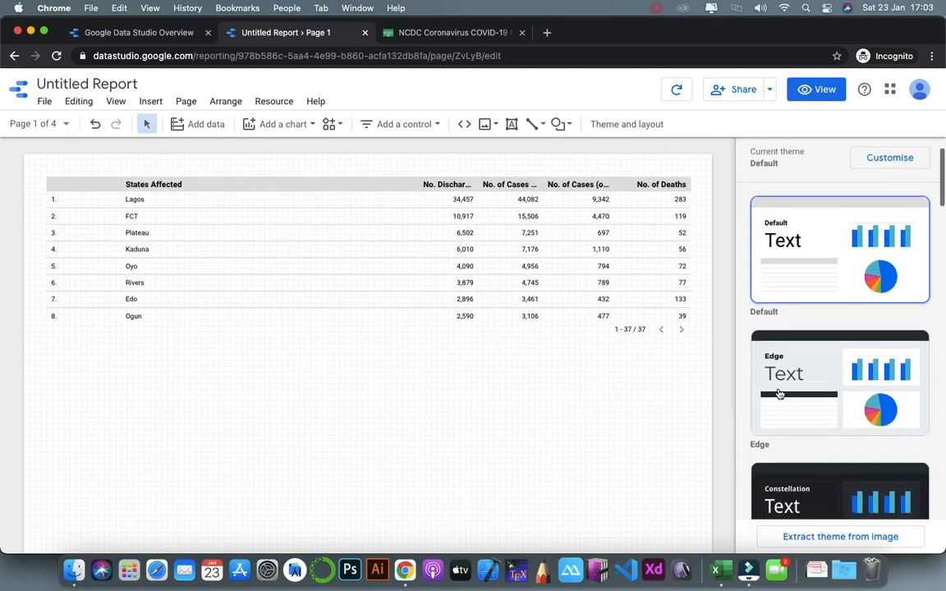
pyautogui.click(589, 435)
pyautogui.scroll(-2, 474, 392)
pyautogui.scroll(-3, 473, 392)
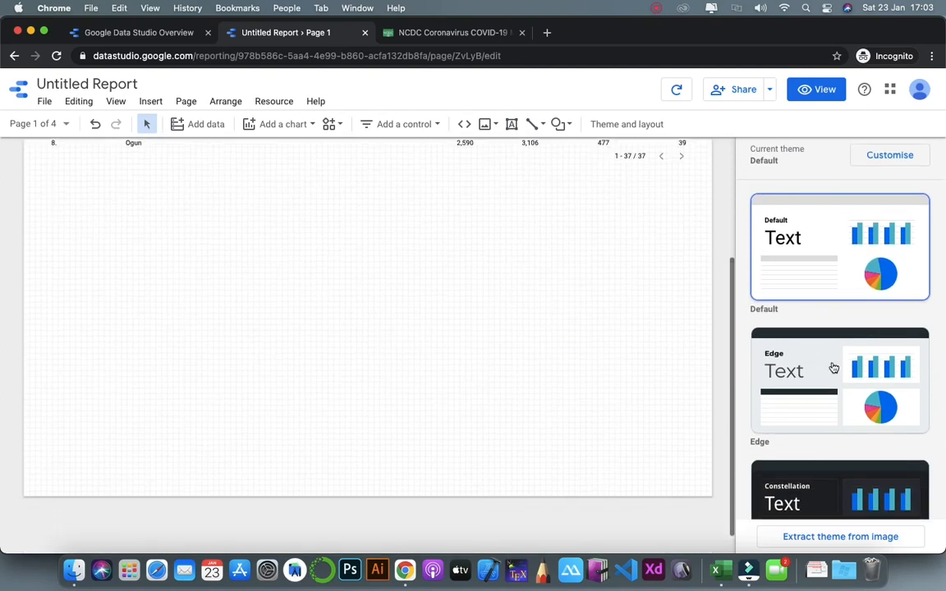
pyautogui.scroll(-3, 834, 367)
pyautogui.click(829, 294)
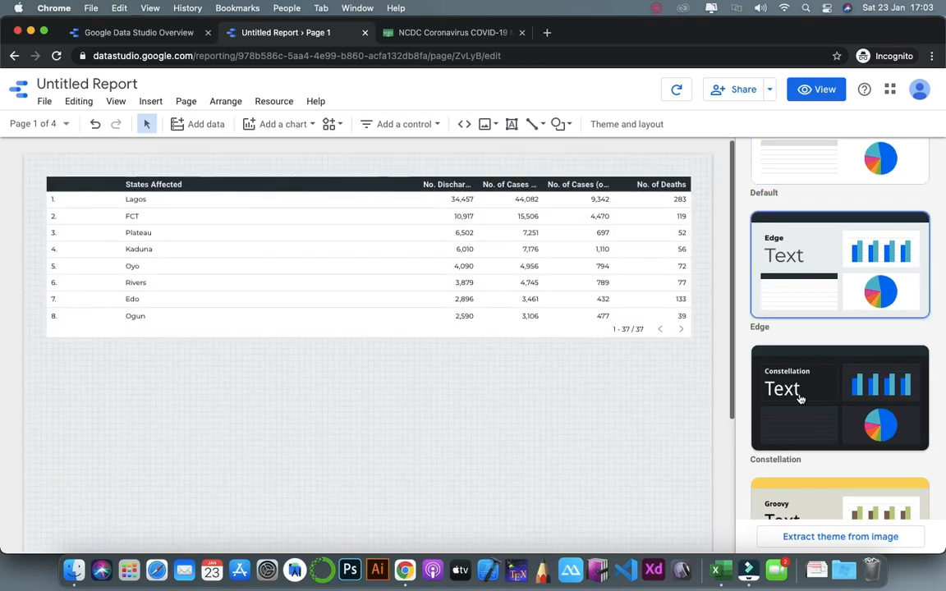
# Step: Apply the Constellation theme to the report
pyautogui.click(801, 399)
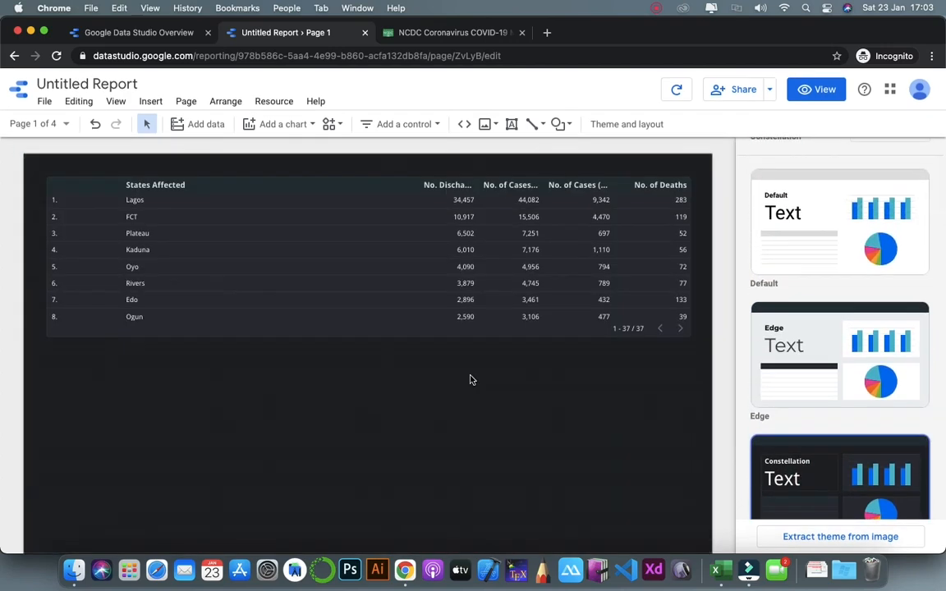
pyautogui.scroll(-2, 471, 380)
pyautogui.scroll(2, 471, 379)
pyautogui.scroll(-5, 904, 454)
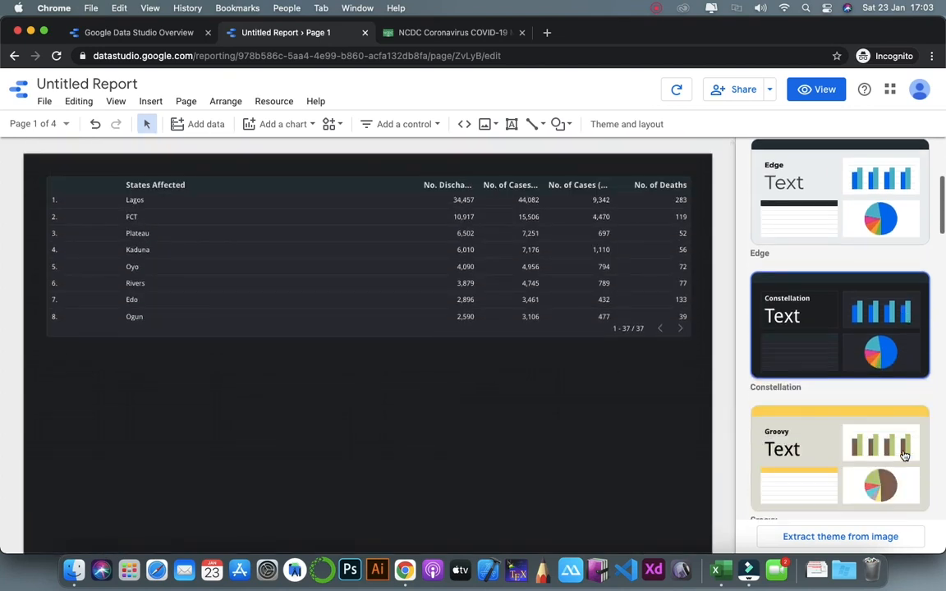
pyautogui.scroll(2, 904, 456)
pyautogui.scroll(3, 905, 456)
pyautogui.scroll(-1, 618, 417)
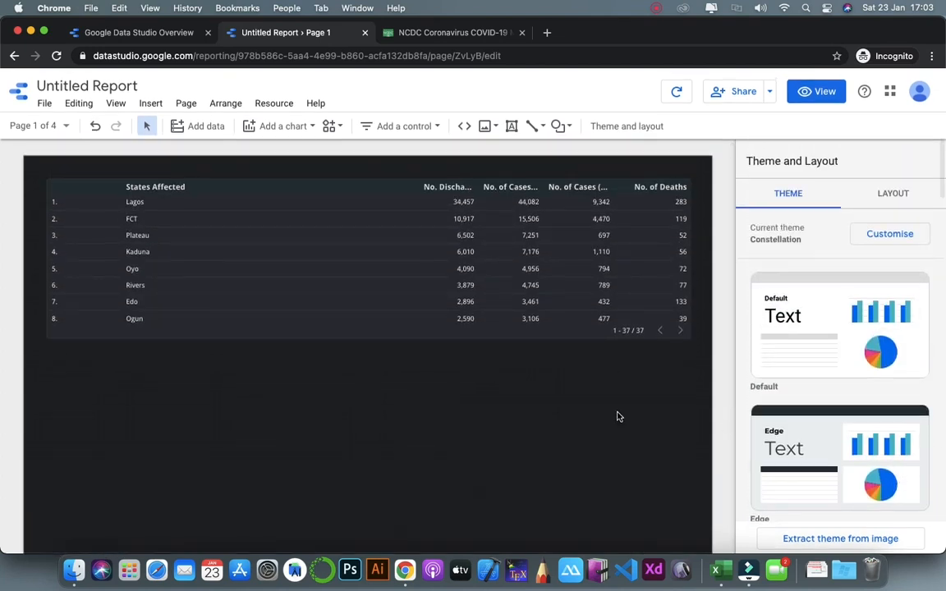
pyautogui.scroll(3, 625, 386)
# Step: Move the table down toward the middle of the page and set its header font to Georgia
pyautogui.click(625, 384)
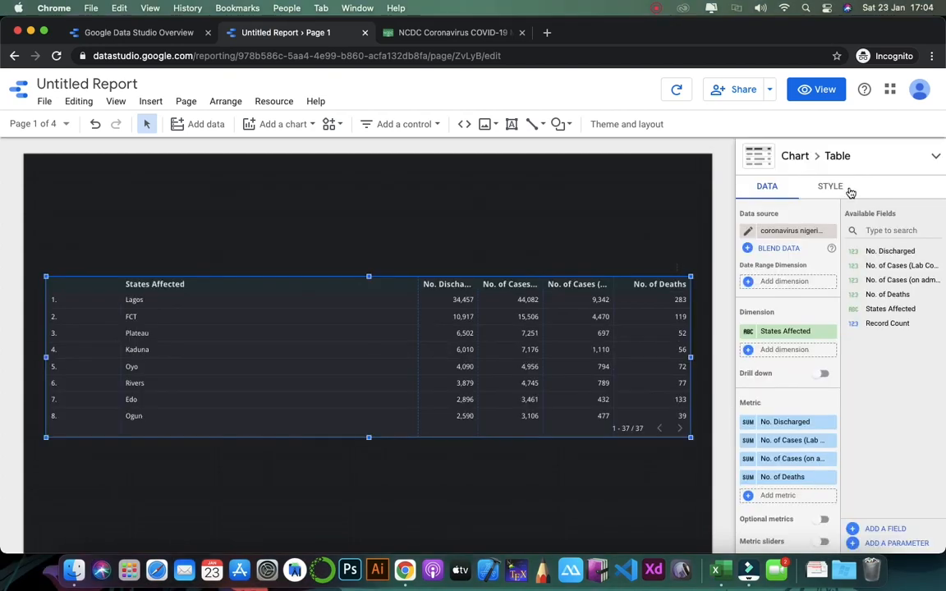
pyautogui.click(832, 188)
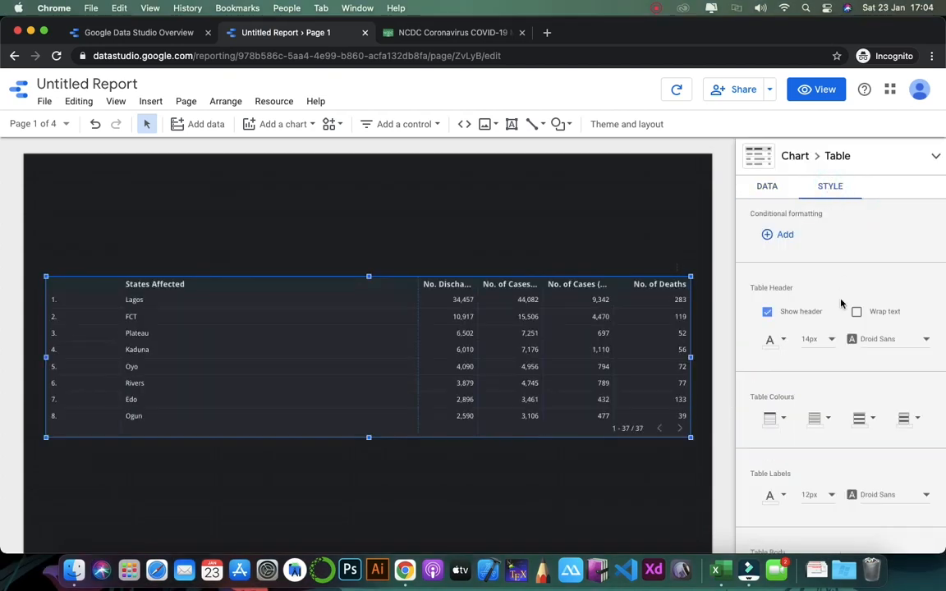
pyautogui.scroll(-1, 812, 355)
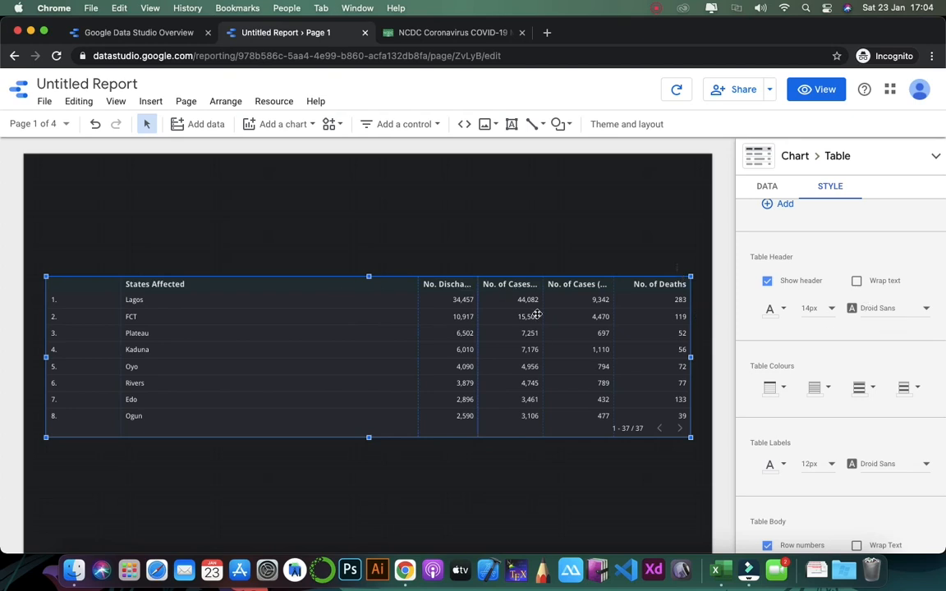
pyautogui.click(928, 310)
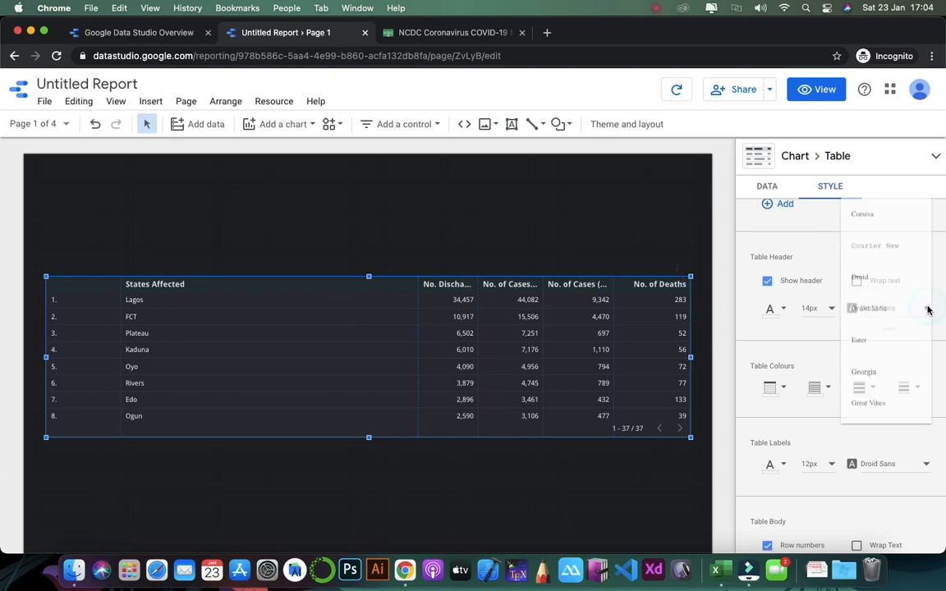
pyautogui.click(873, 375)
# Step: Set the table labels' font to Georgia at 14px
pyautogui.scroll(-5, 904, 341)
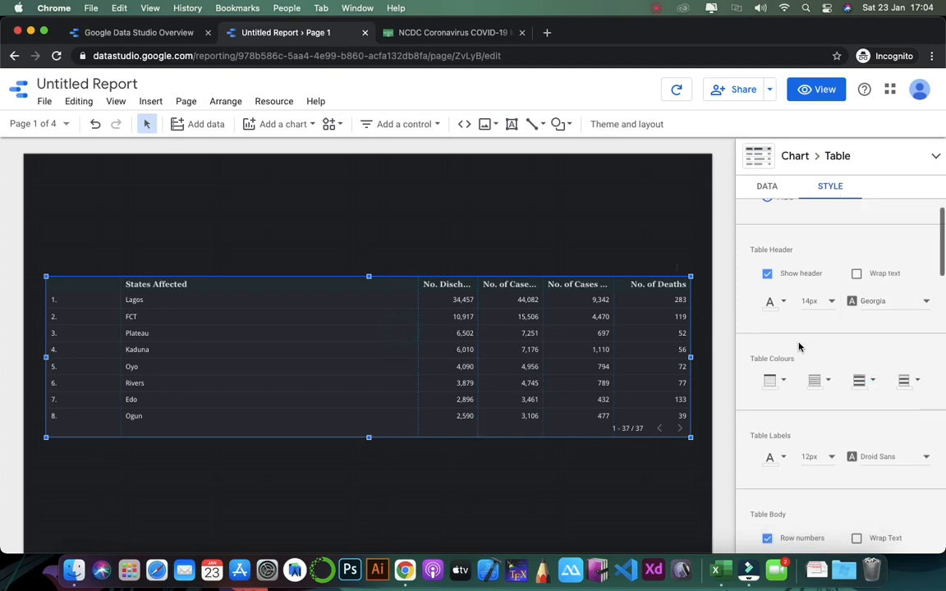
pyautogui.click(926, 331)
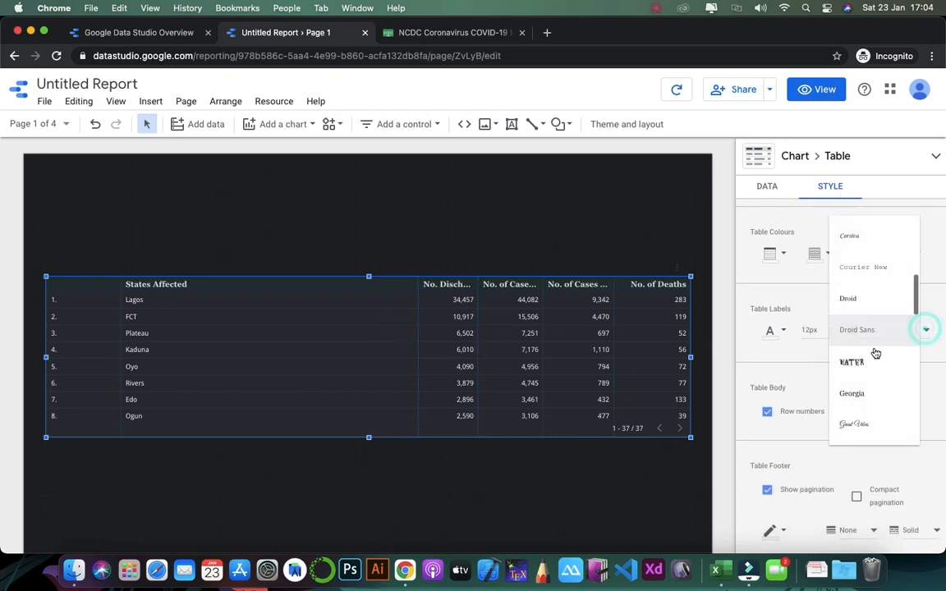
pyautogui.click(852, 395)
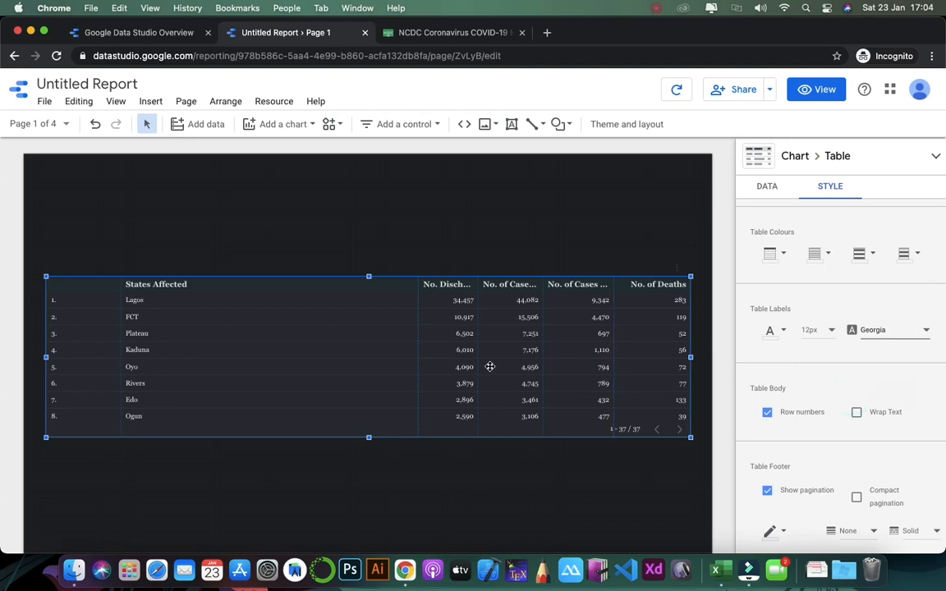
pyautogui.click(829, 330)
pyautogui.click(826, 367)
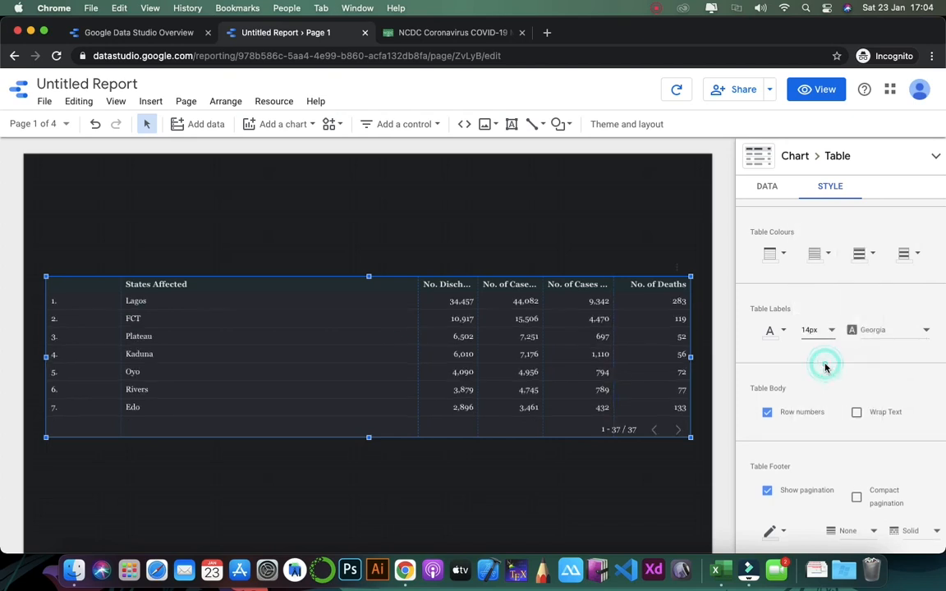
pyautogui.click(378, 353)
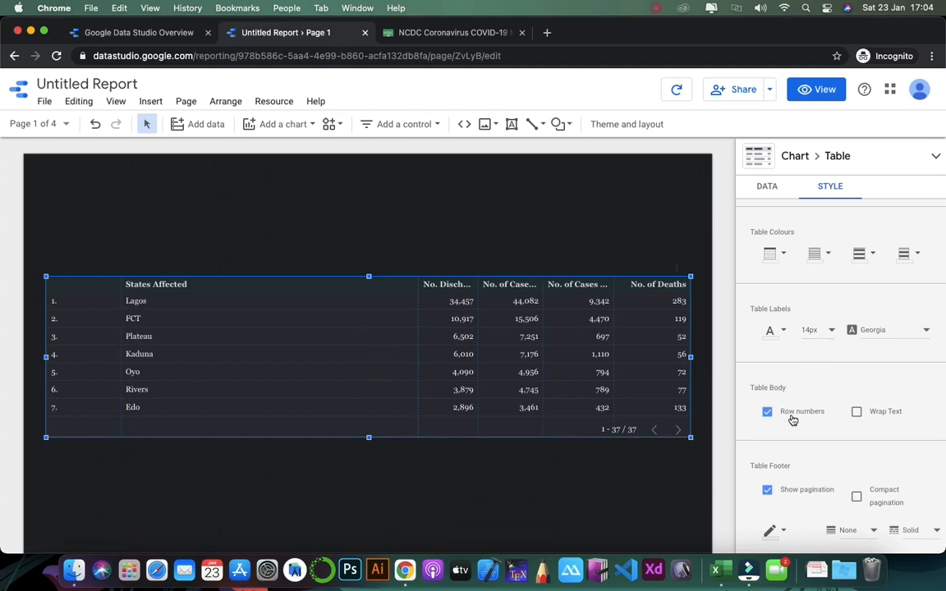
# Step: Hide the table's row numbers and pagination, and extend its lower edge slightly to fit one more row
pyautogui.scroll(-1, 768, 399)
pyautogui.click(766, 367)
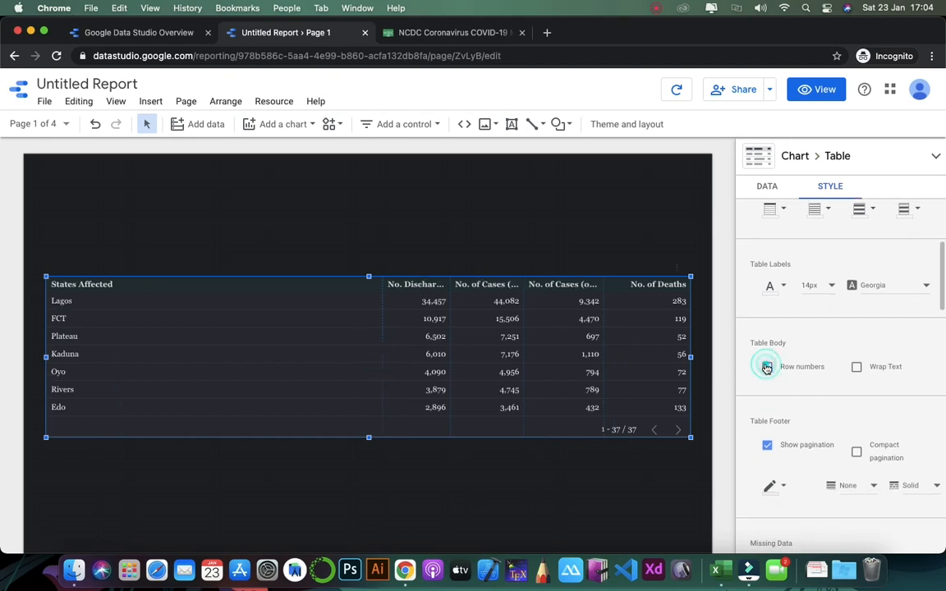
pyautogui.scroll(-1, 790, 379)
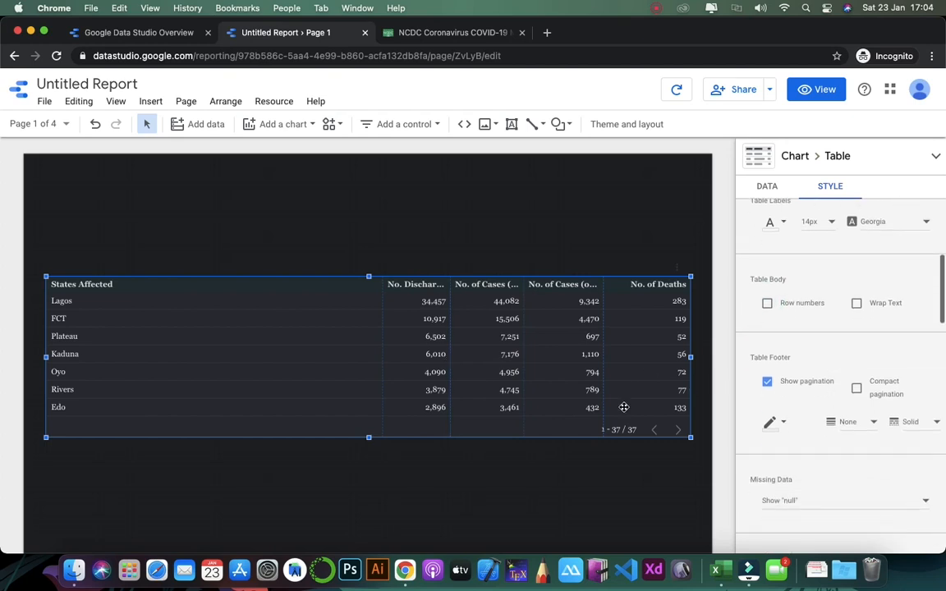
pyautogui.click(768, 383)
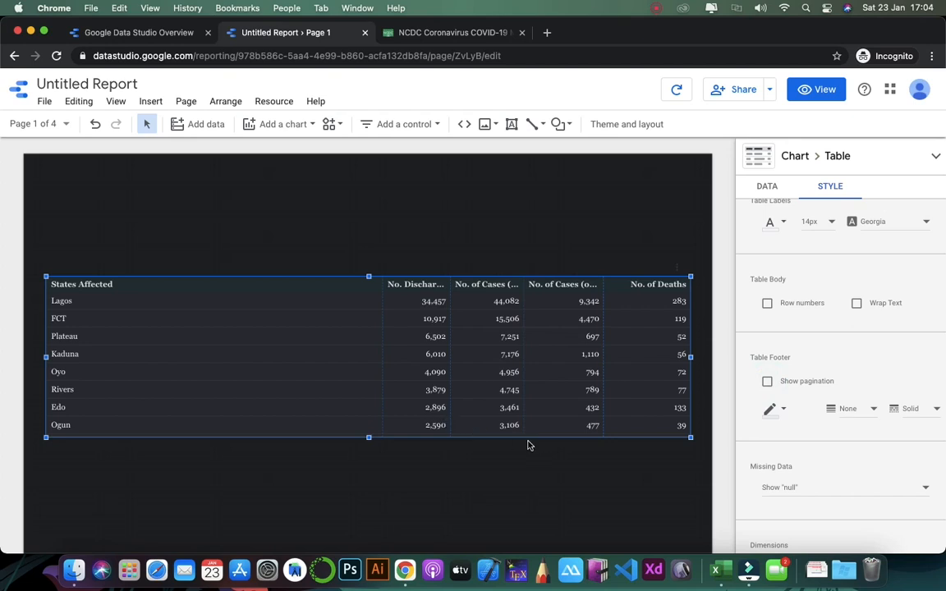
pyautogui.moveTo(368, 438); pyautogui.dragTo(368, 453)
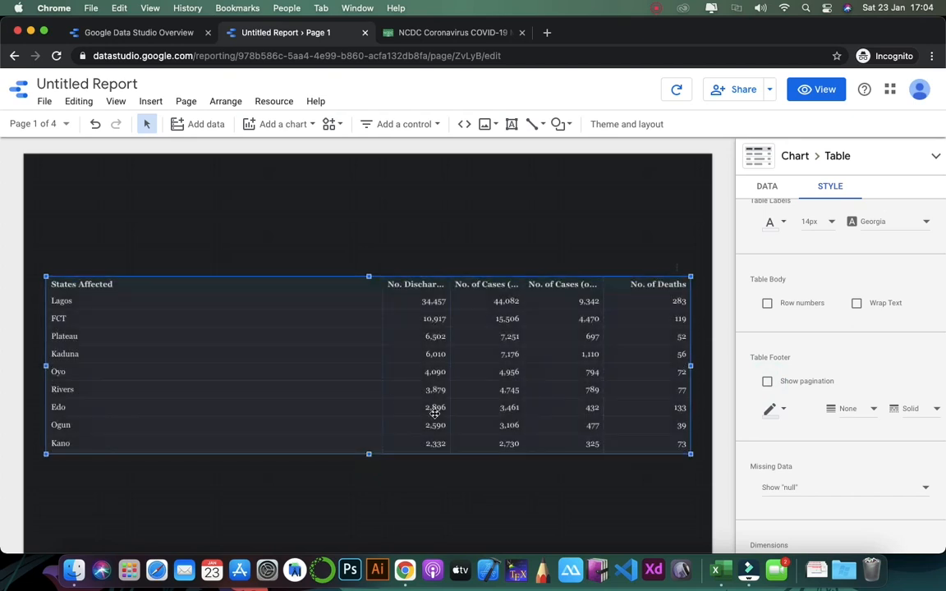
# Step: Resize the table's columns to fit their data
pyautogui.scroll(-10, 797, 432)
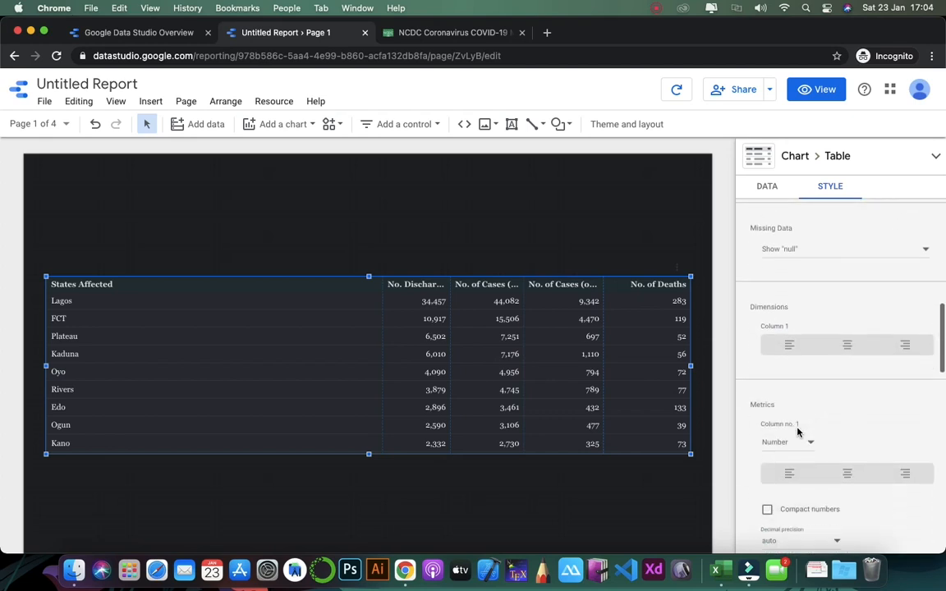
pyautogui.scroll(-5, 796, 432)
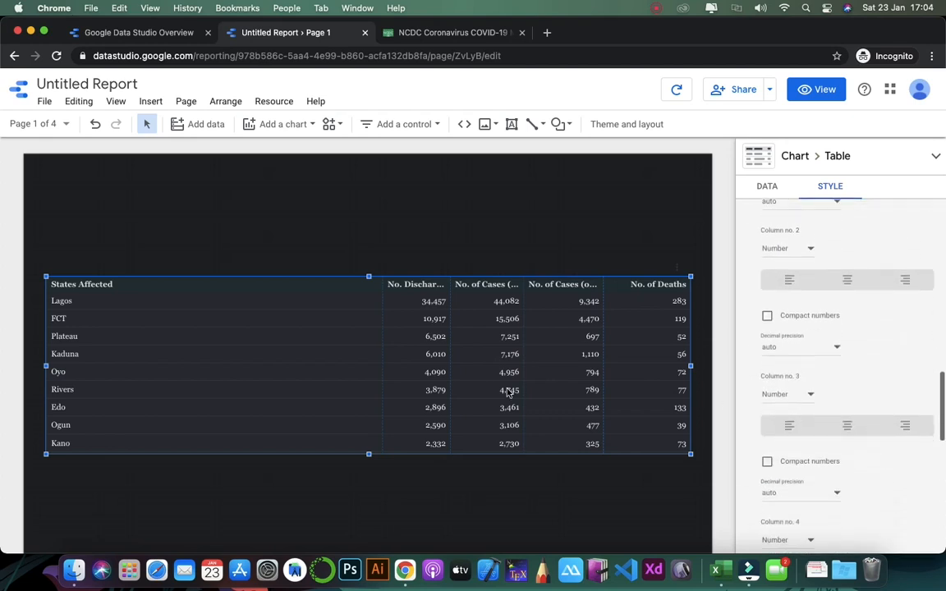
pyautogui.rightClick(296, 353)
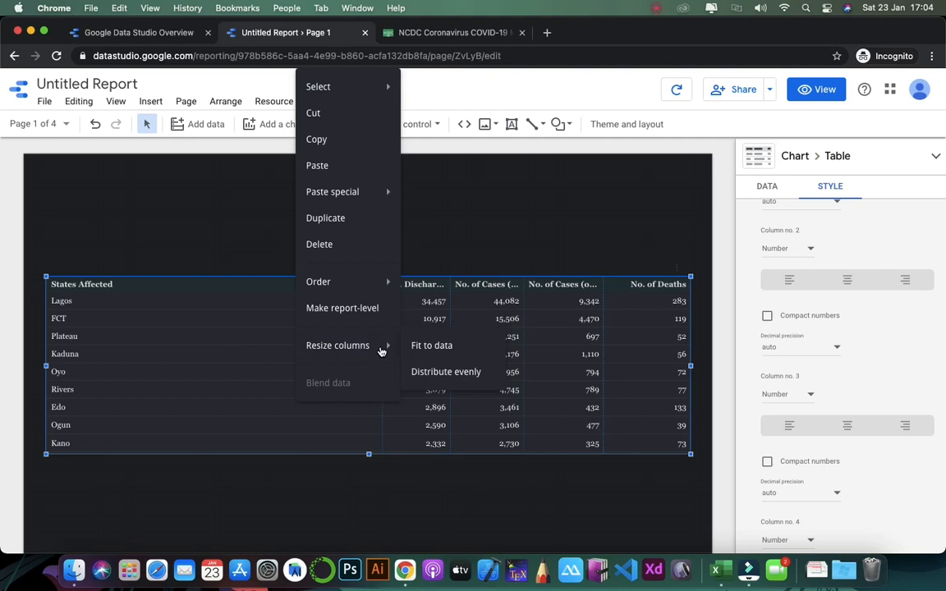
pyautogui.click(429, 345)
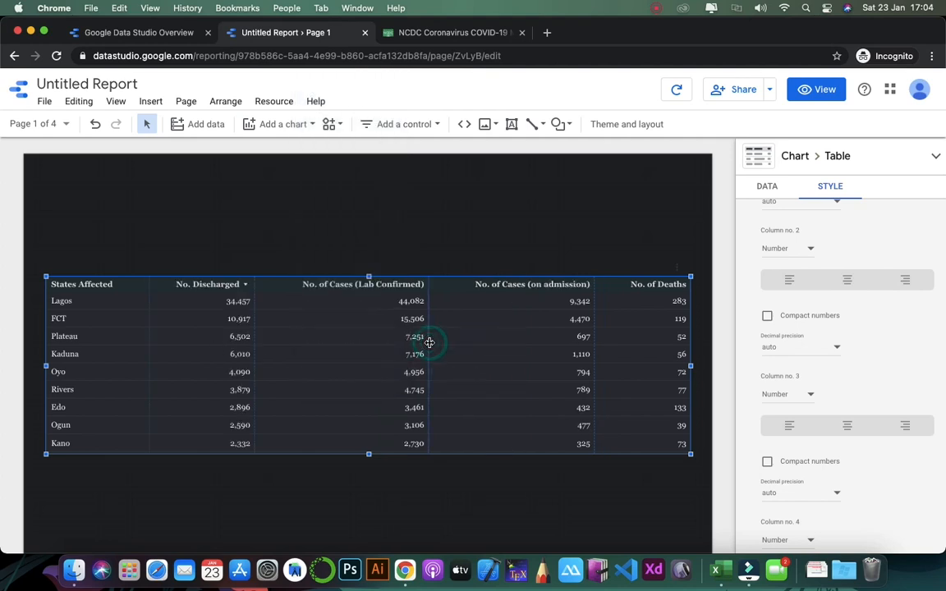
# Step: Shorten the table from its lower edge so that it shows only six state rows, ending at Rivers
pyautogui.moveTo(402, 355); pyautogui.dragTo(402, 314)
pyautogui.scroll(-3, 400, 408)
pyautogui.scroll(3, 401, 410)
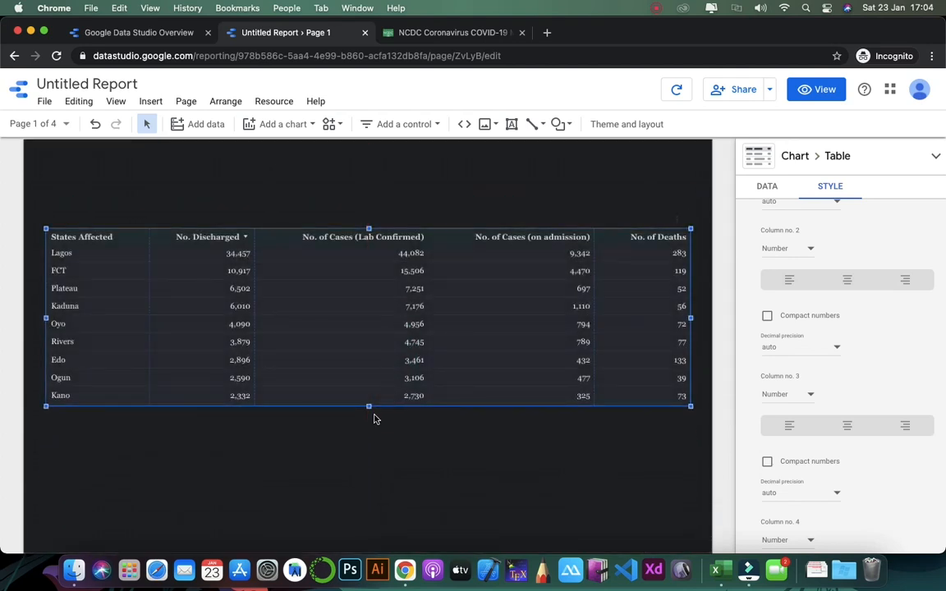
pyautogui.moveTo(368, 404); pyautogui.dragTo(367, 353)
pyautogui.scroll(1, 367, 352)
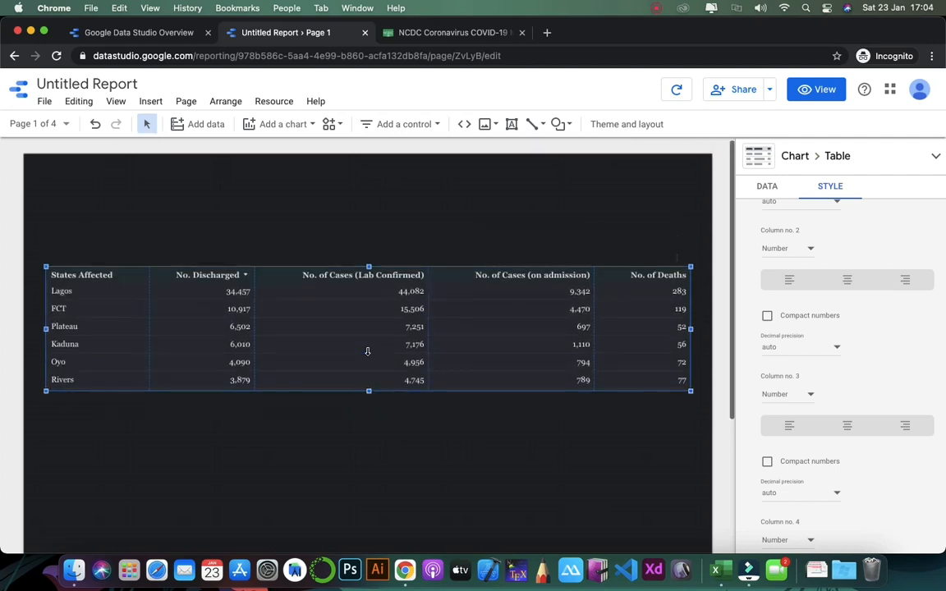
# Step: Examine the chart types available for the report, from tables and scorecards through to pivot tables, bullet charts and treemaps
pyautogui.click(311, 125)
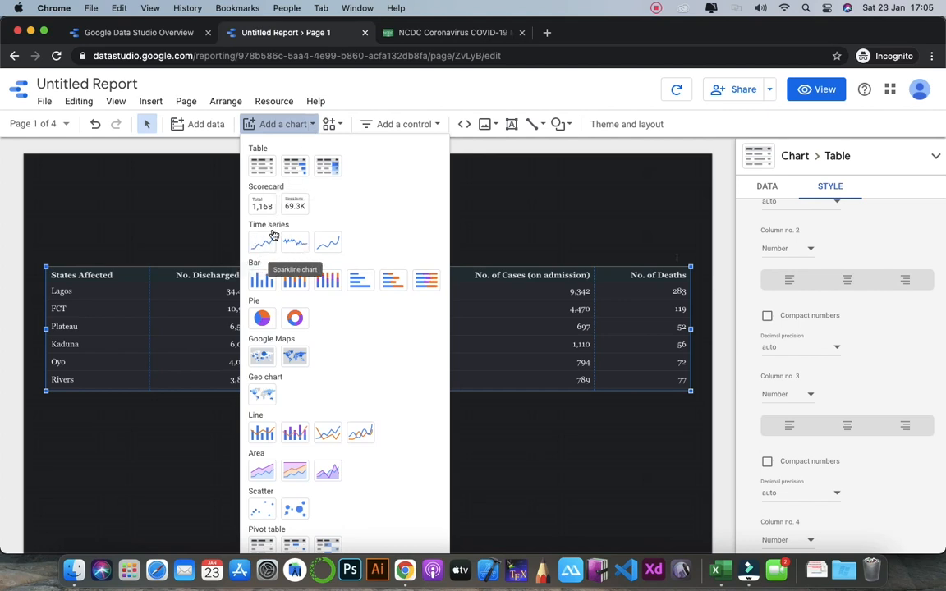
pyautogui.click(156, 309)
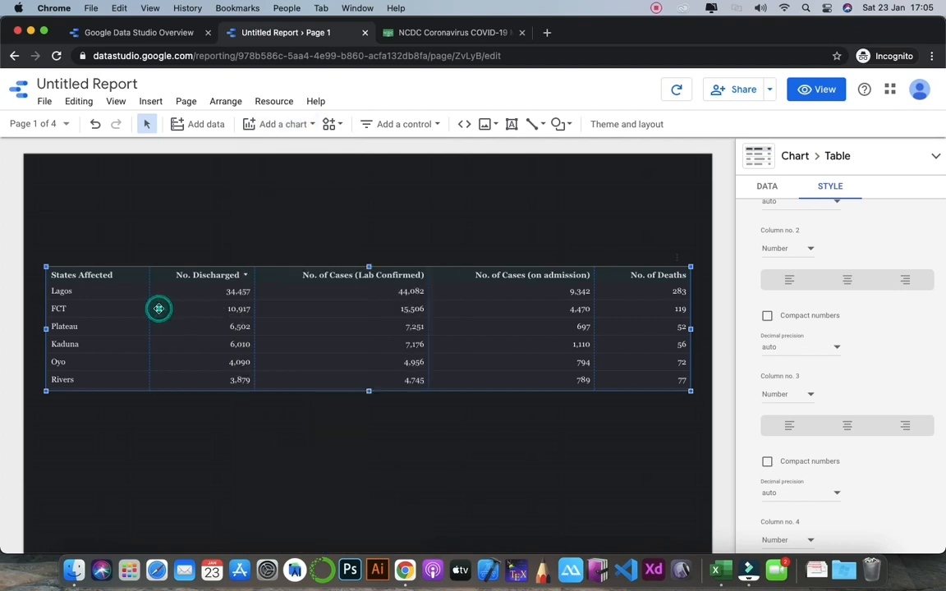
pyautogui.click(312, 124)
pyautogui.click(190, 268)
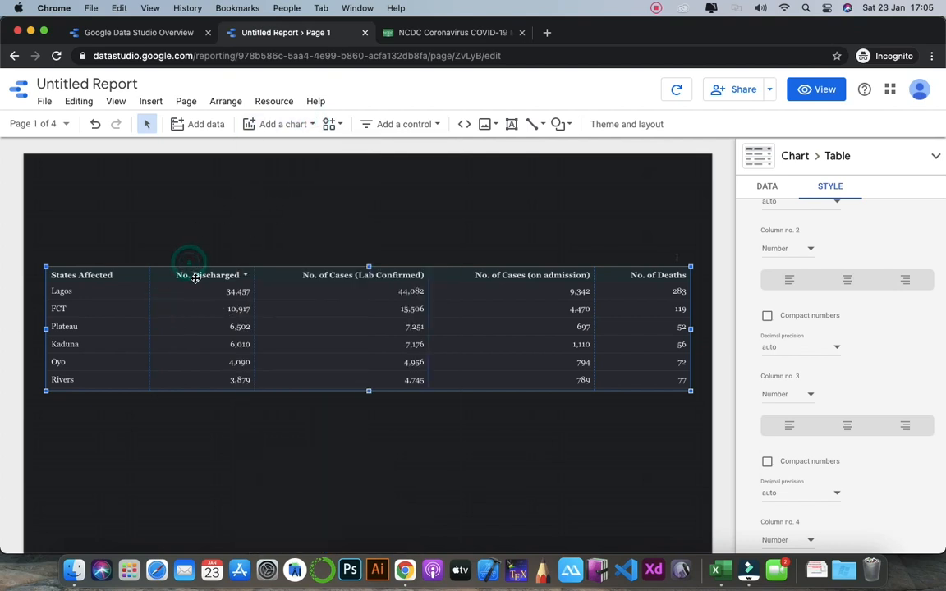
pyautogui.click(312, 124)
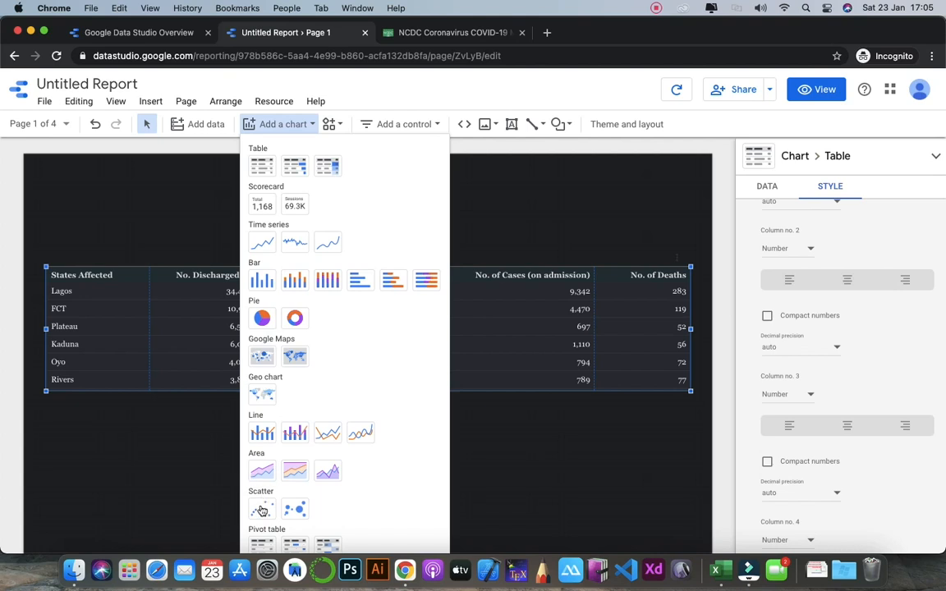
pyautogui.scroll(-2, 271, 522)
pyautogui.scroll(-1, 273, 523)
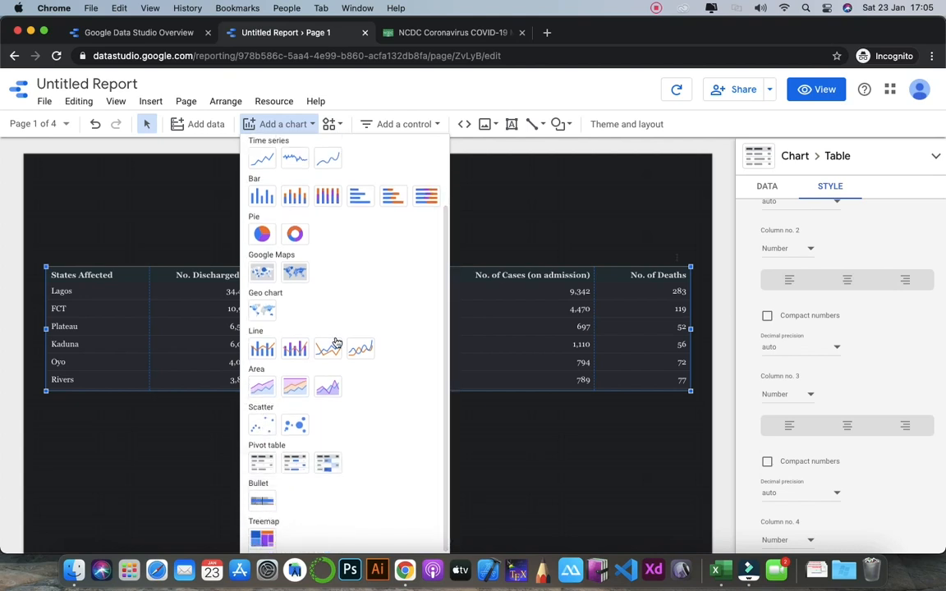
pyautogui.click(500, 321)
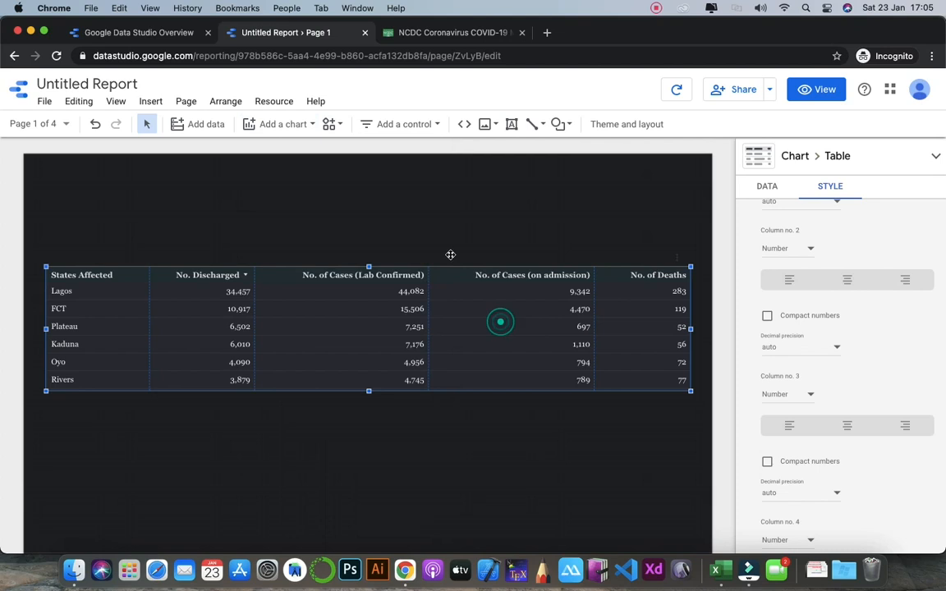
# Step: Browse the Community Gallery of third-party visualisations and close it without adding one
pyautogui.click(331, 124)
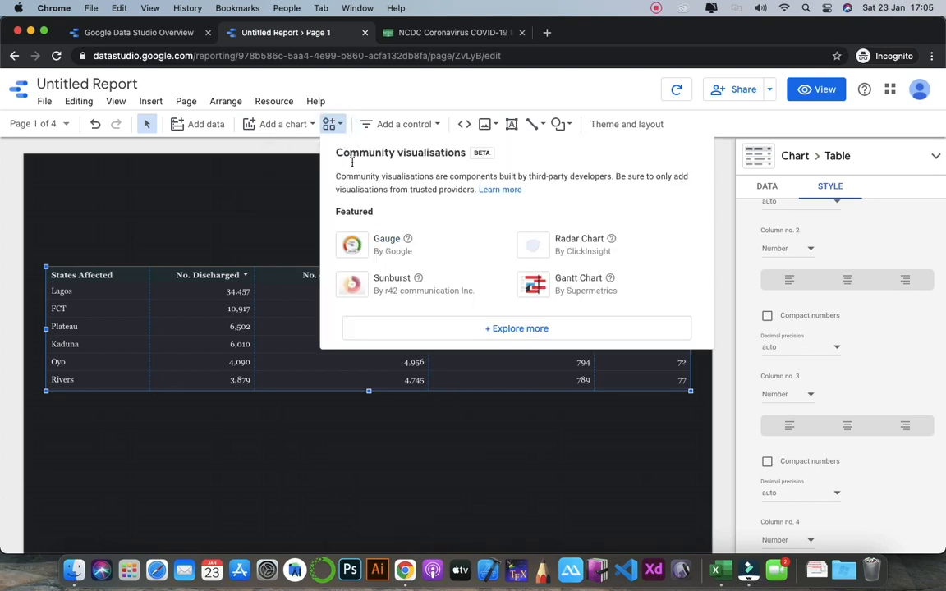
pyautogui.click(507, 330)
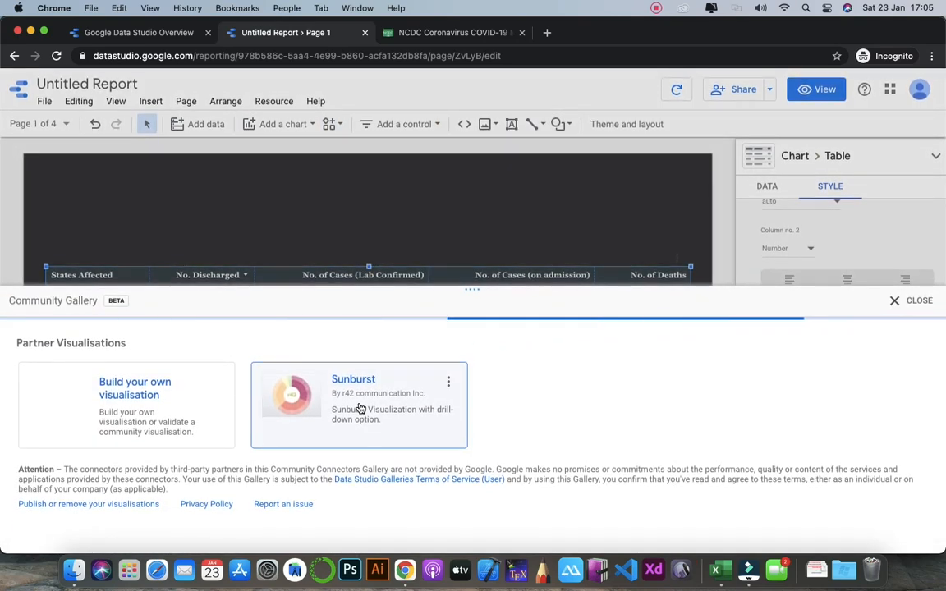
pyautogui.scroll(-2, 365, 486)
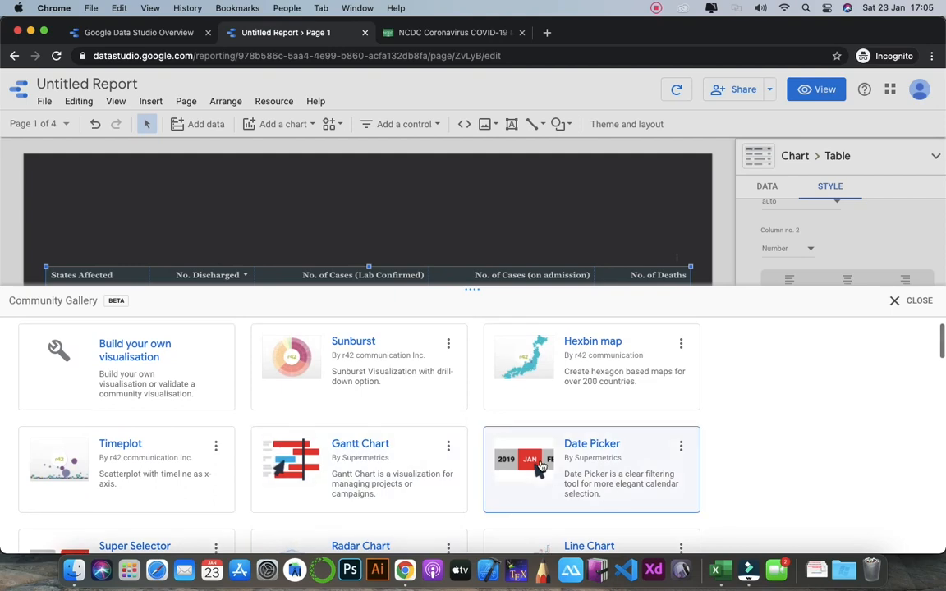
pyautogui.scroll(-2, 325, 446)
pyautogui.scroll(-5, 324, 446)
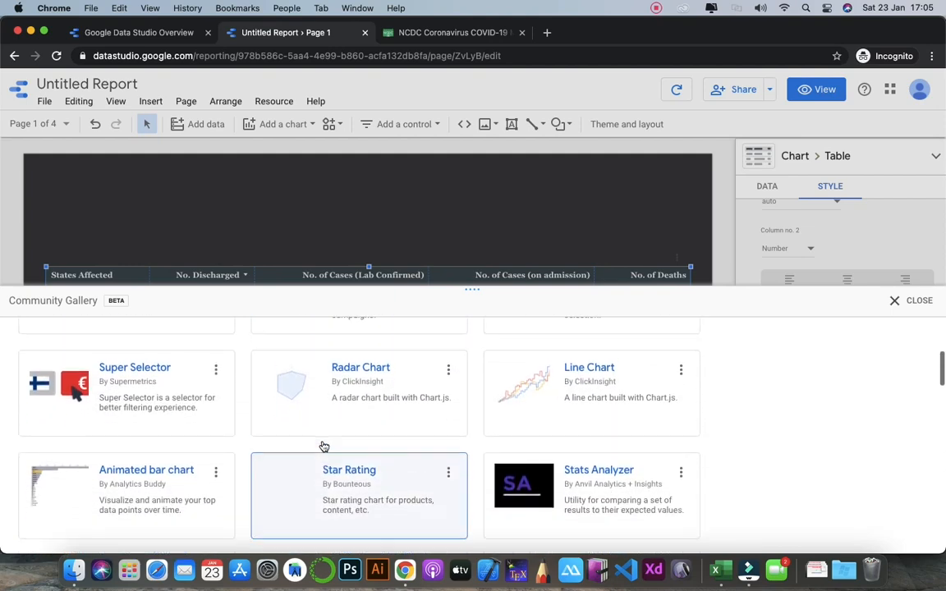
pyautogui.scroll(-3, 324, 446)
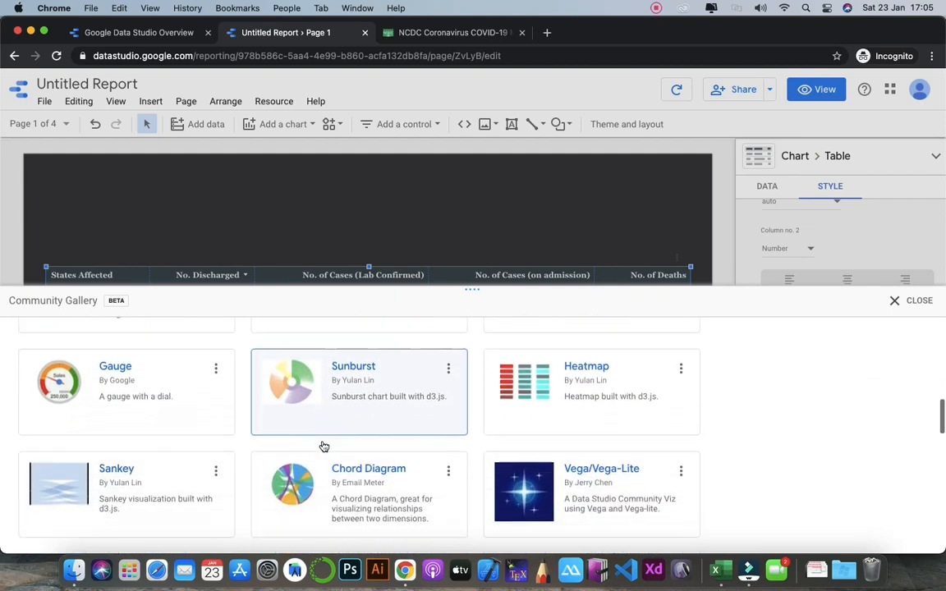
pyautogui.click(917, 303)
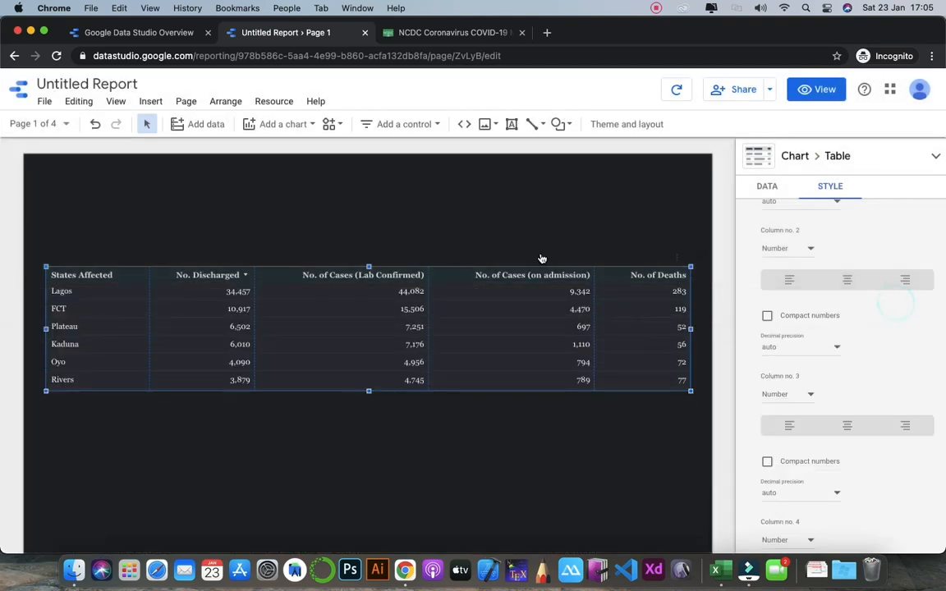
# Step: Examine the available report controls and the options for inserting an image
pyautogui.click(440, 124)
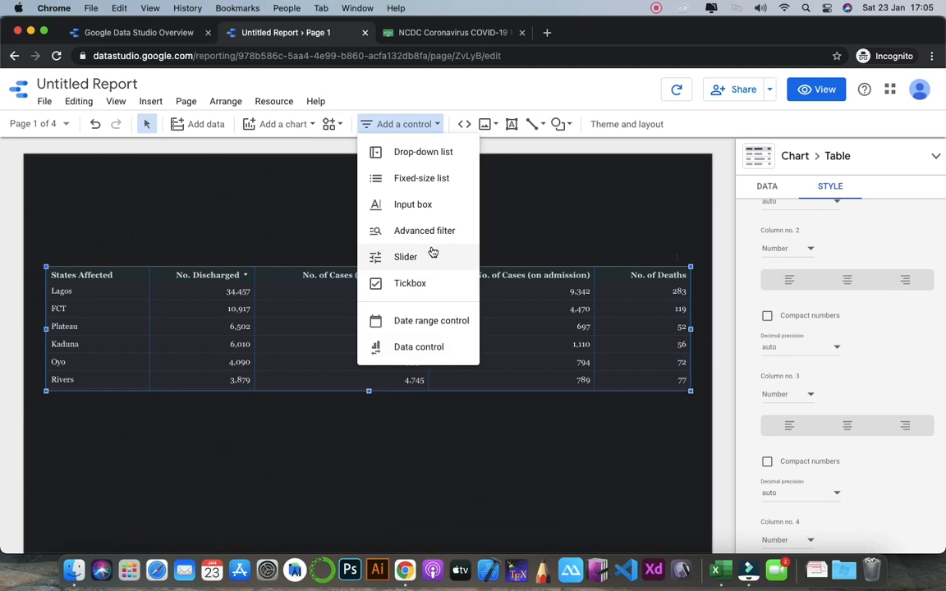
pyautogui.click(528, 171)
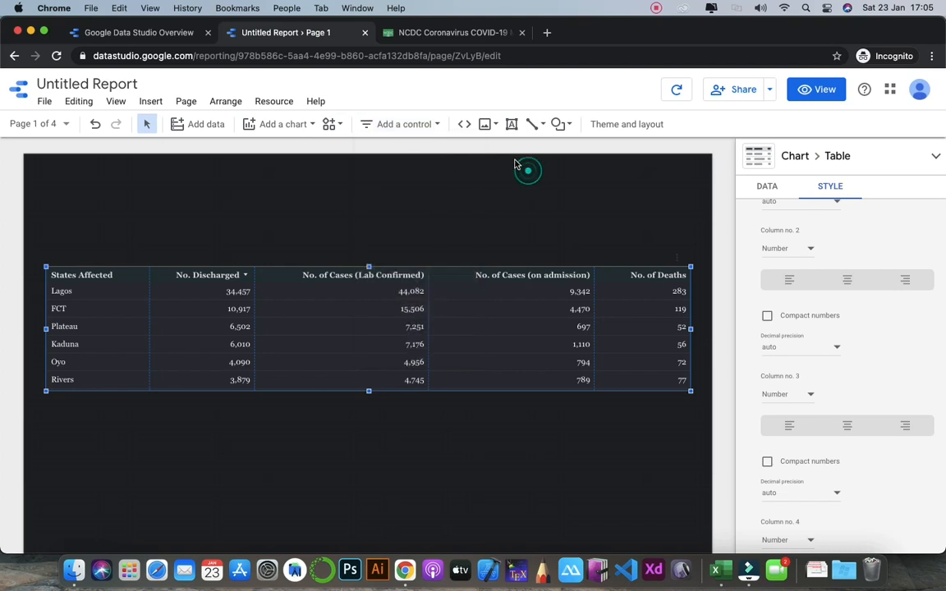
pyautogui.click(496, 125)
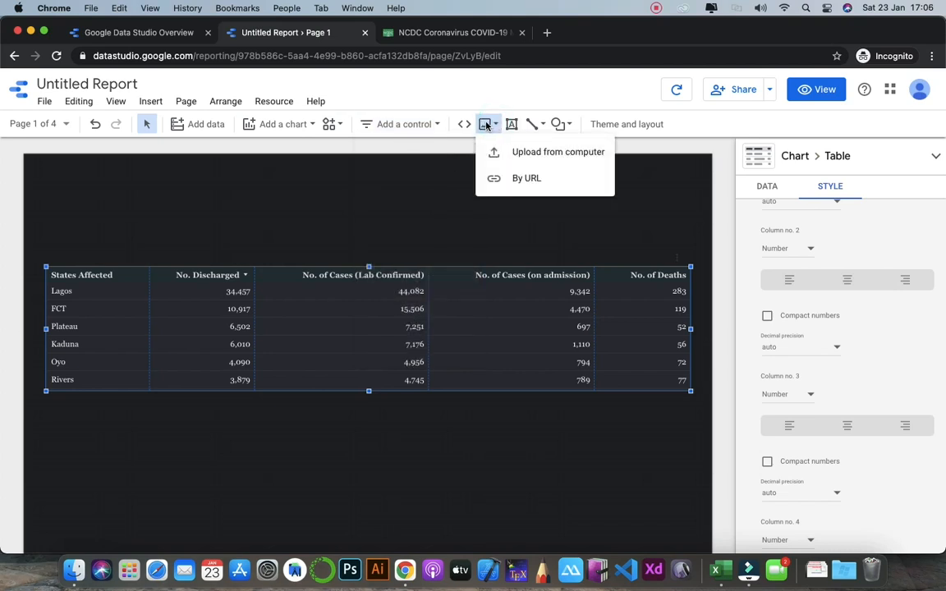
pyautogui.click(486, 125)
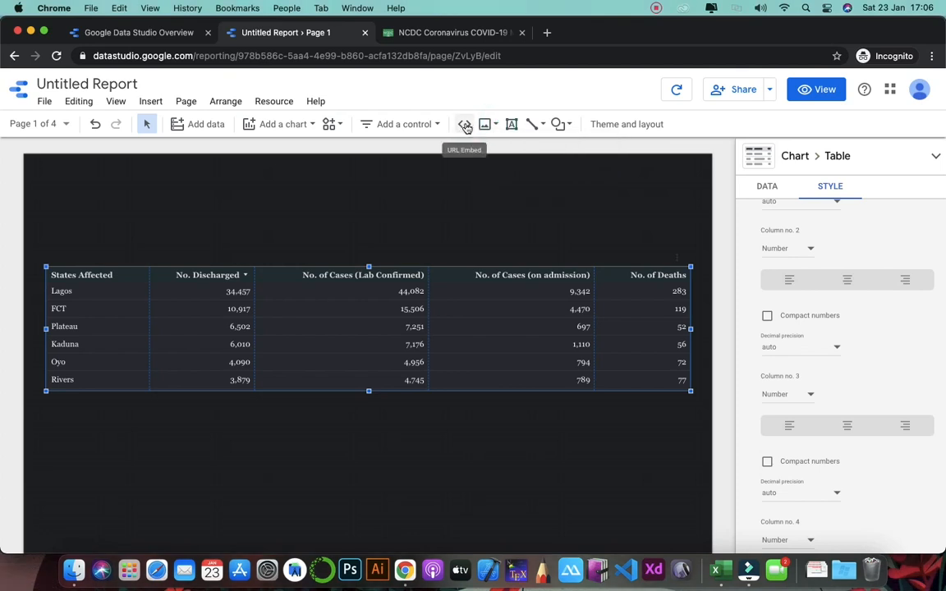
pyautogui.click(465, 124)
pyautogui.click(426, 201)
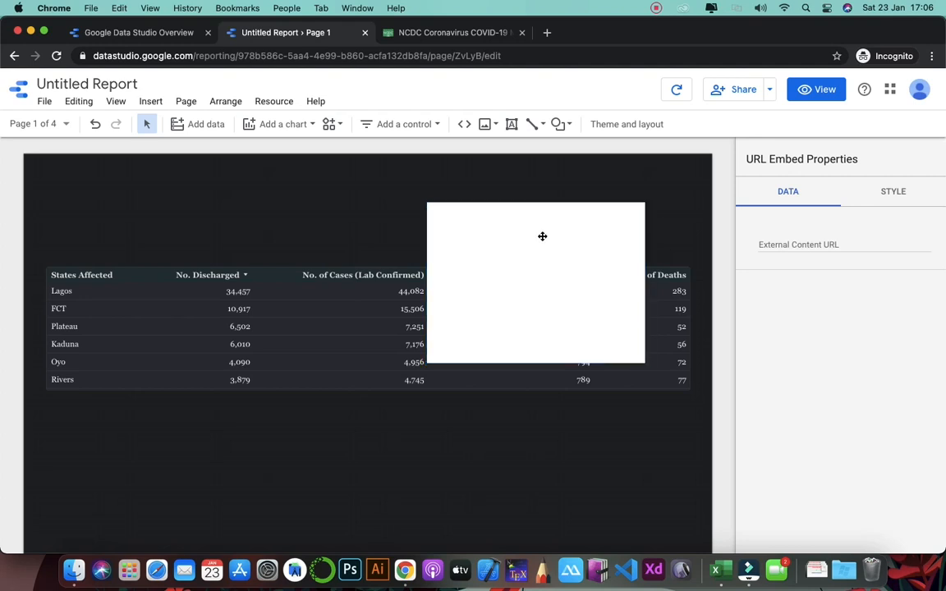
pyautogui.press('Delete')
# Step: Examine the available line, connector and shape types
pyautogui.click(544, 123)
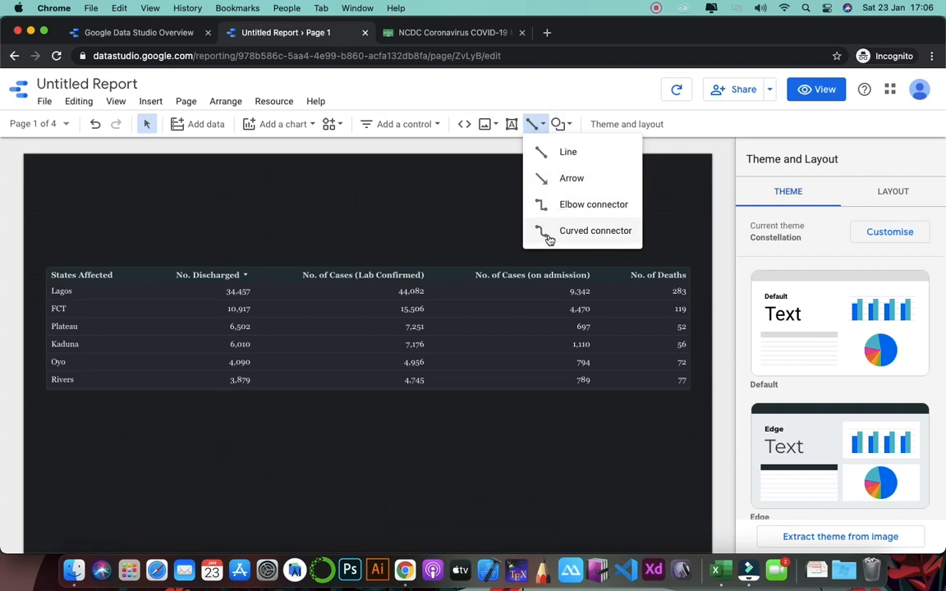
pyautogui.click(464, 213)
pyautogui.click(562, 124)
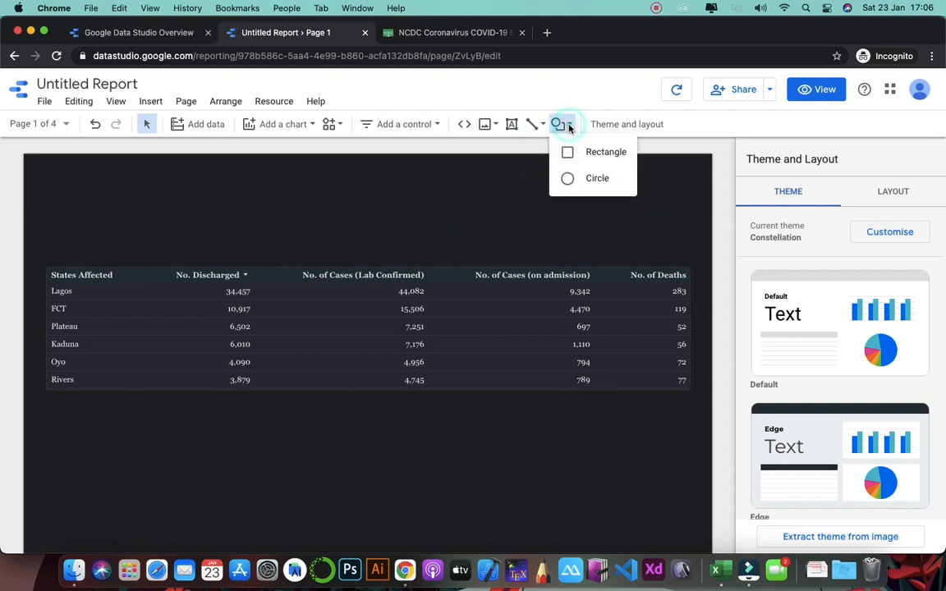
pyautogui.click(465, 184)
pyautogui.scroll(-2, 488, 248)
pyautogui.scroll(-1, 486, 245)
pyautogui.scroll(3, 485, 244)
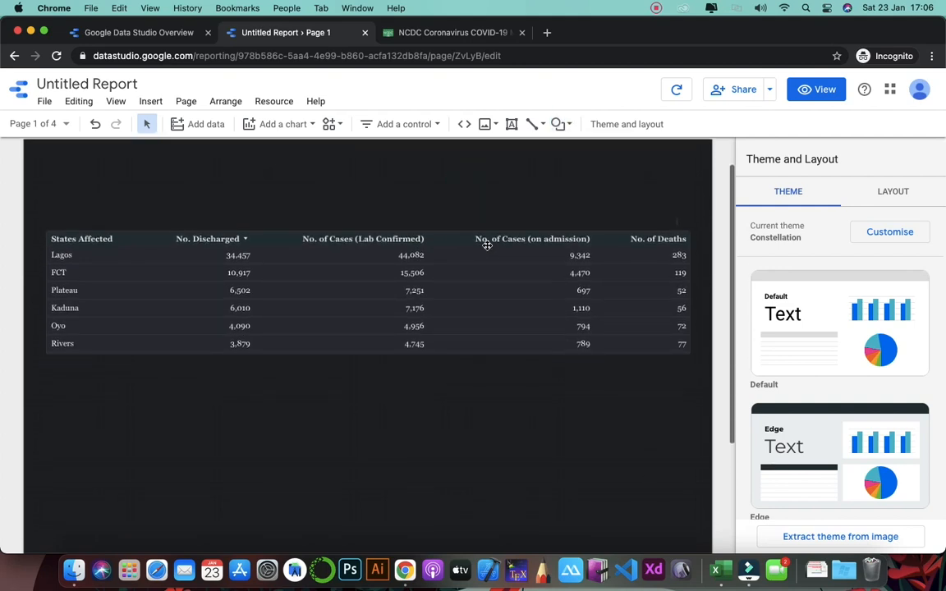
# Step: Move the table further down the page to leave more room above it
pyautogui.click(386, 315)
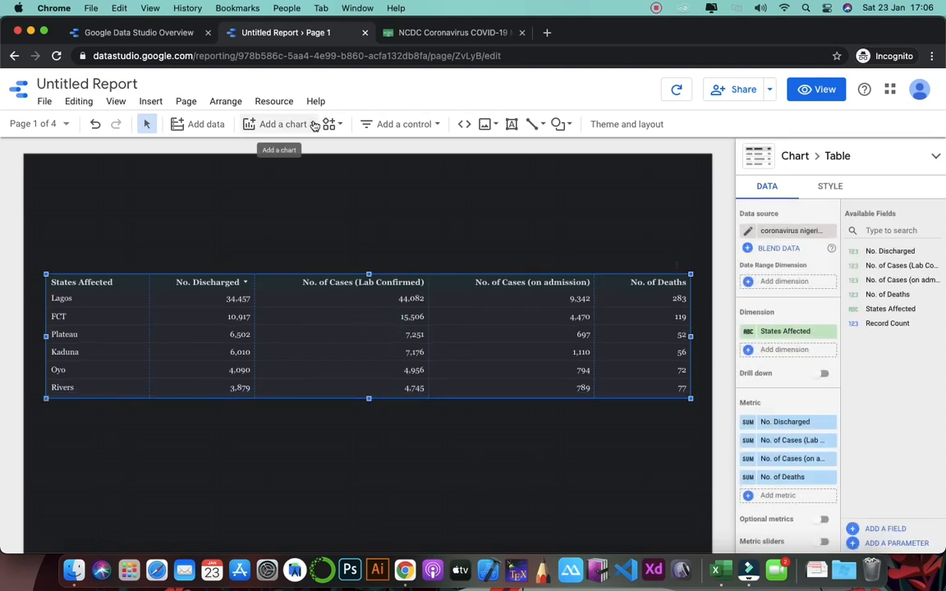
pyautogui.click(308, 125)
pyautogui.click(131, 250)
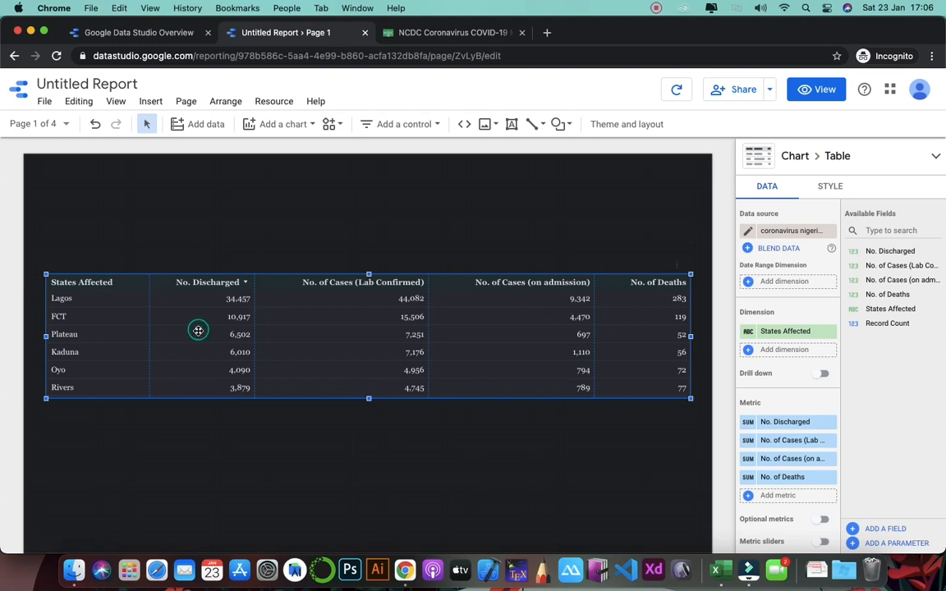
pyautogui.press('Down')
pyautogui.press('Down')
pyautogui.press('Down')
pyautogui.press('Down')
pyautogui.press('Down')
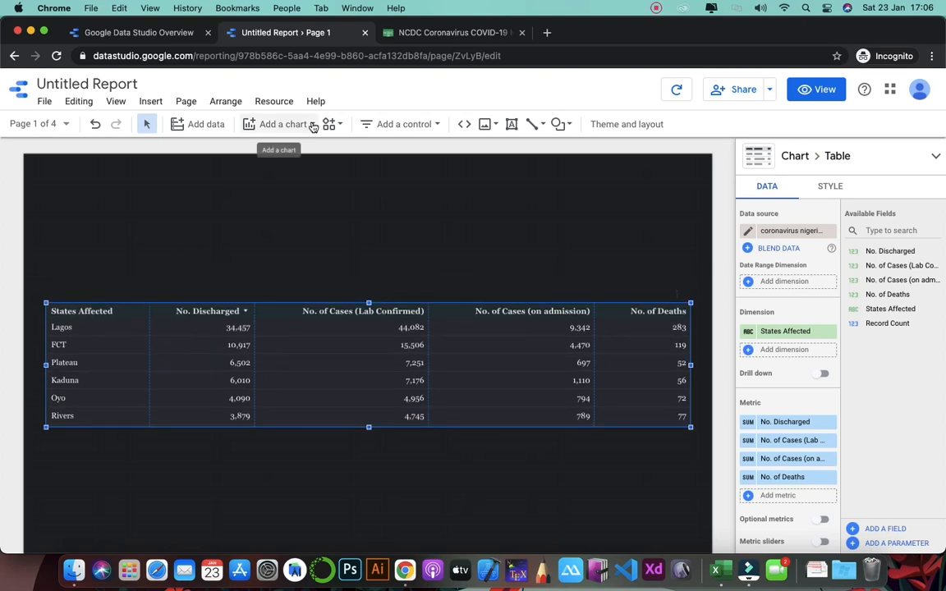
# Step: Add a plain scorecard above the table near the page's upper-left corner and set its metric to No. Discharged
pyautogui.click(312, 125)
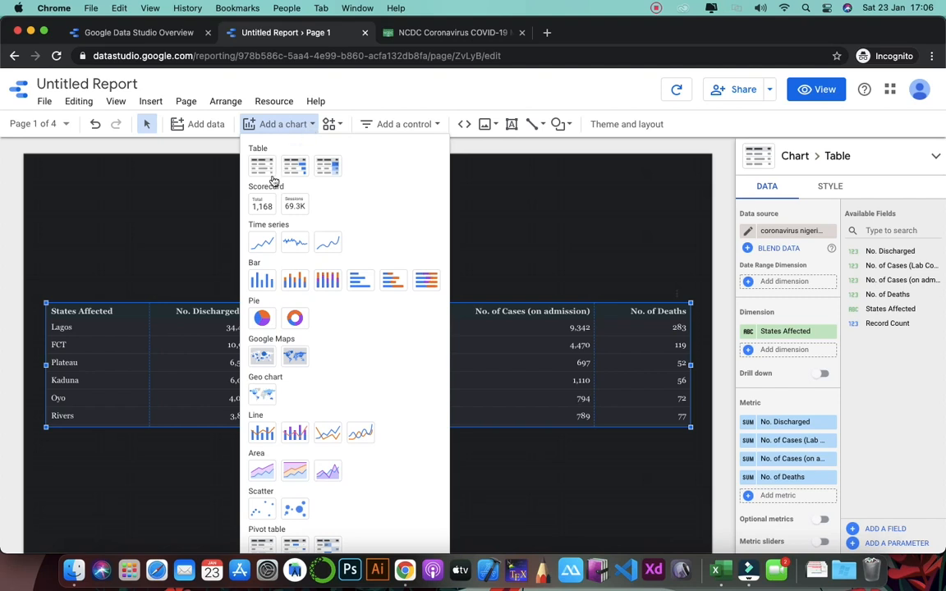
pyautogui.click(263, 203)
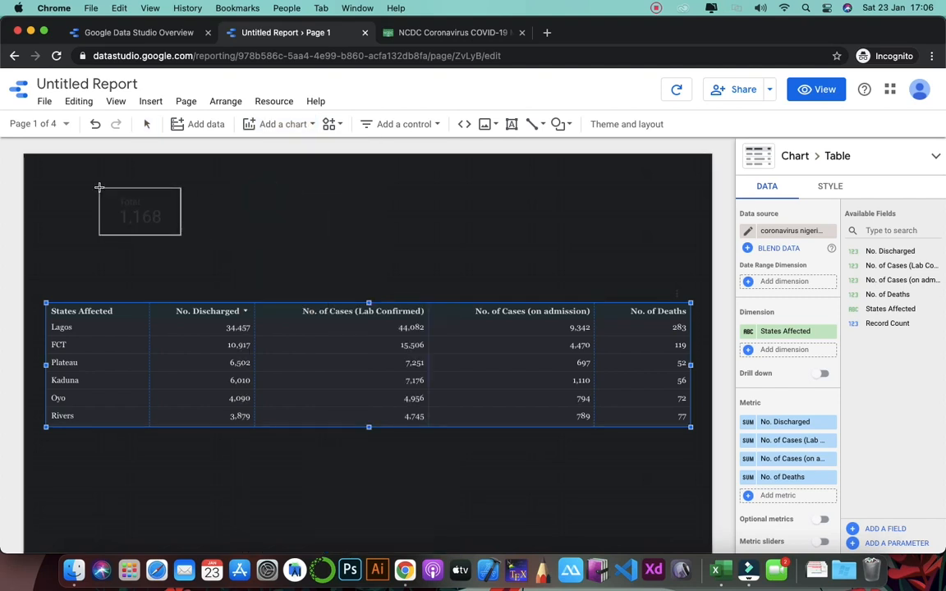
pyautogui.click(99, 188)
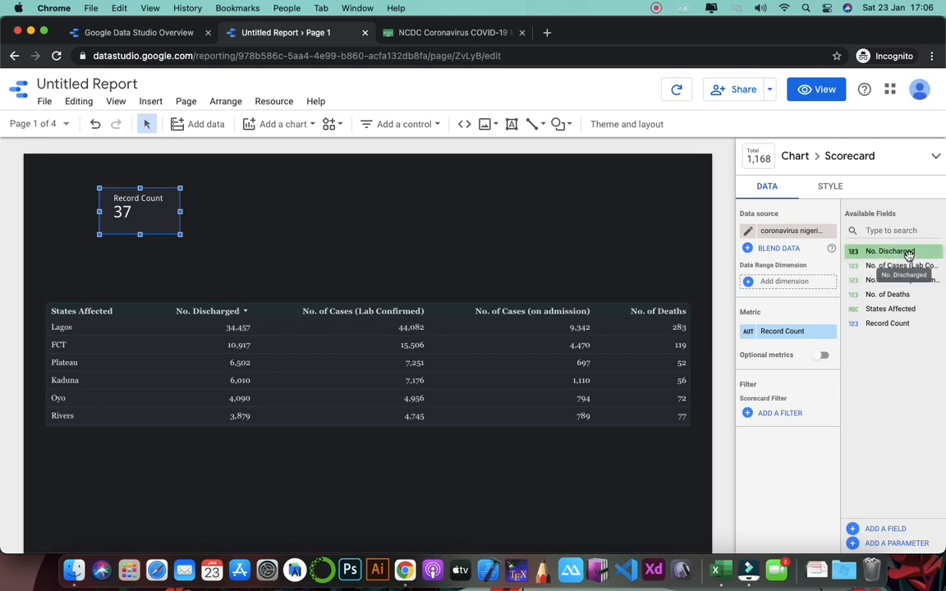
pyautogui.moveTo(902, 255); pyautogui.dragTo(805, 336)
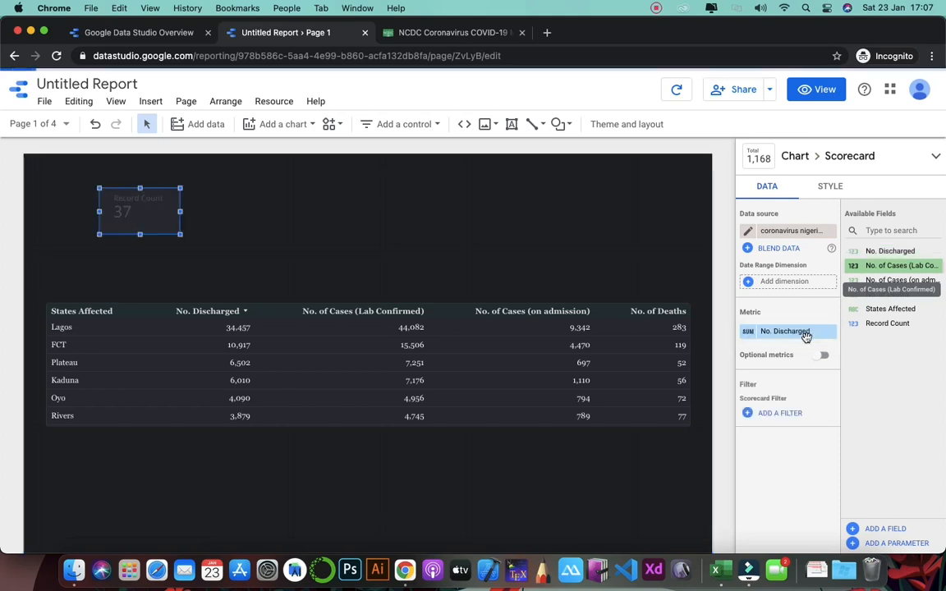
pyautogui.click(786, 335)
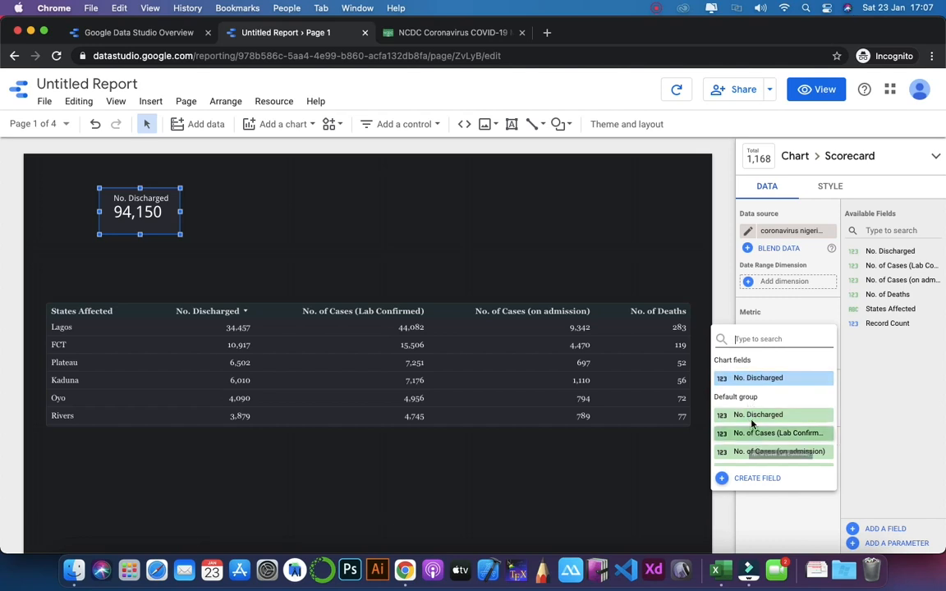
pyautogui.click(893, 389)
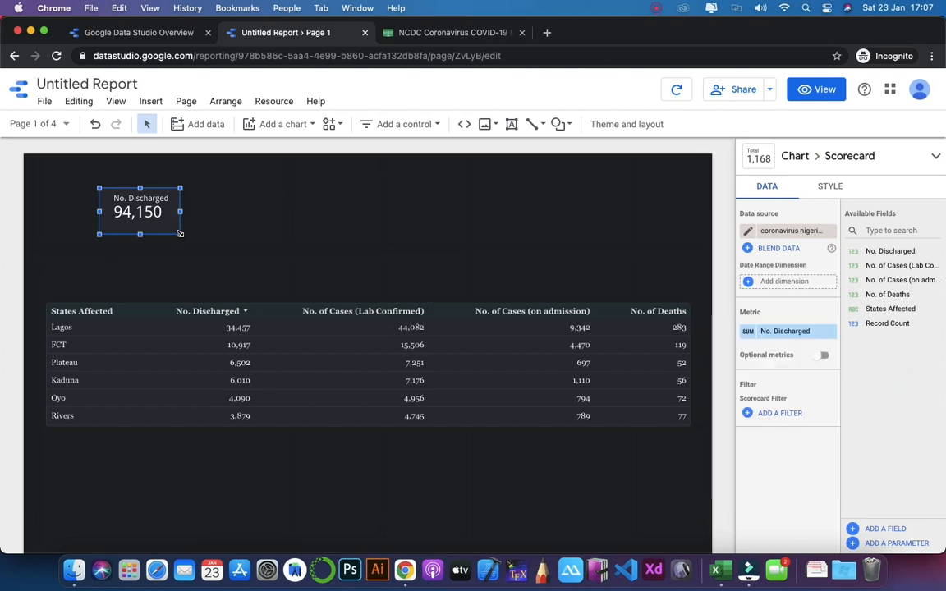
# Step: Enlarge the No. Discharged scorecard and style its labels in Georgia with the metric name and value centred
pyautogui.moveTo(180, 234); pyautogui.dragTo(241, 276)
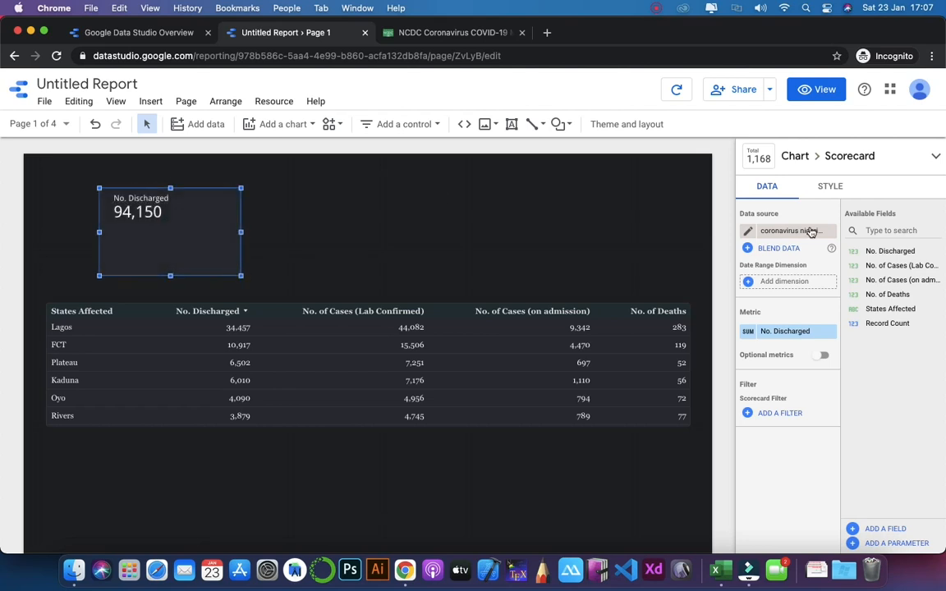
pyautogui.click(830, 187)
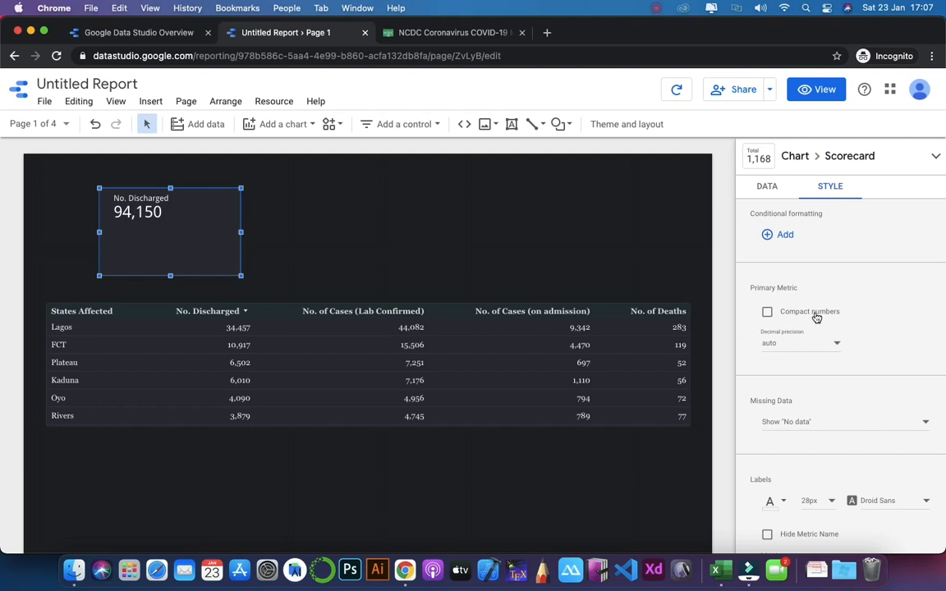
pyautogui.scroll(-3, 816, 318)
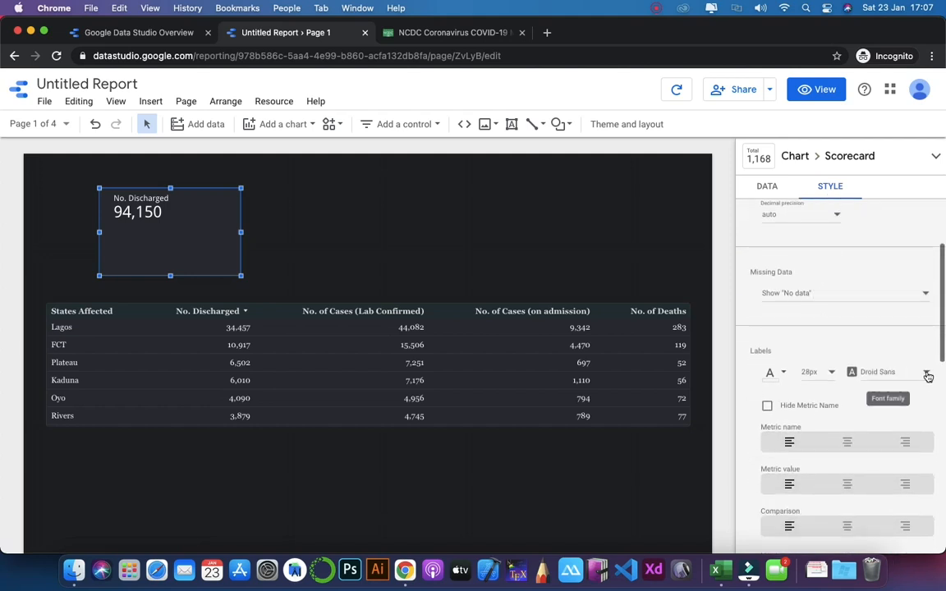
pyautogui.click(929, 375)
pyautogui.click(853, 442)
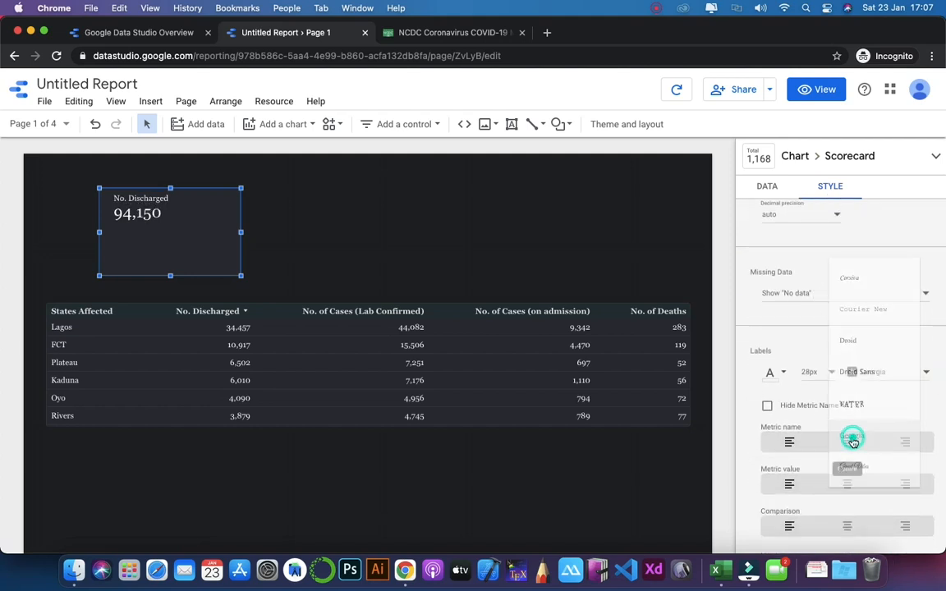
pyautogui.click(853, 447)
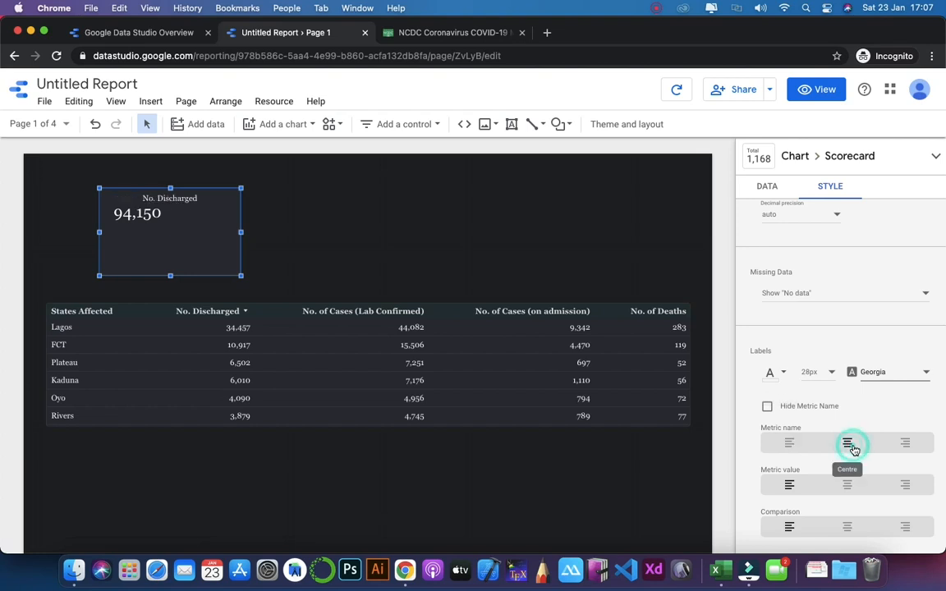
pyautogui.click(848, 485)
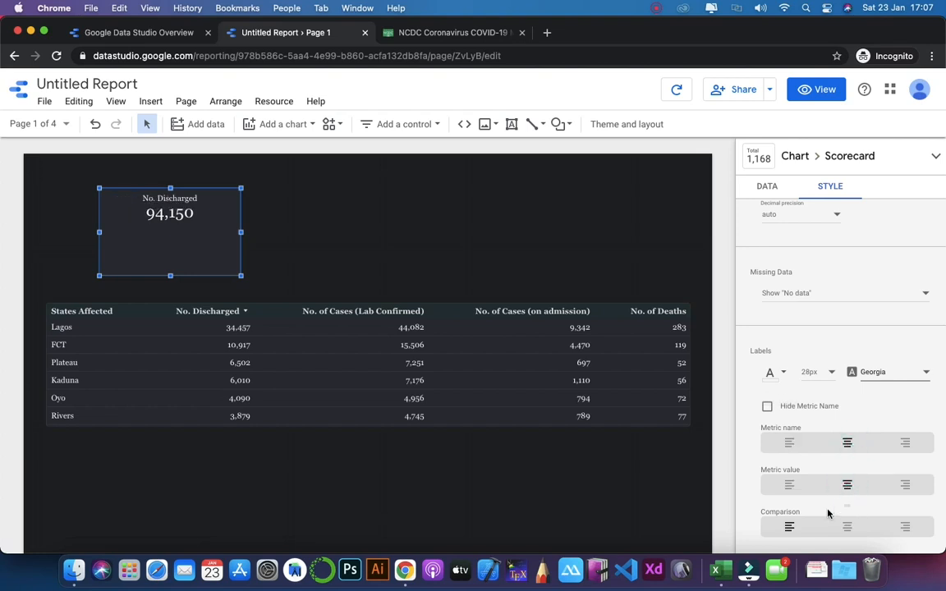
# Step: Fill the scorecard's background with a strong, slightly dark red
pyautogui.scroll(-4, 822, 460)
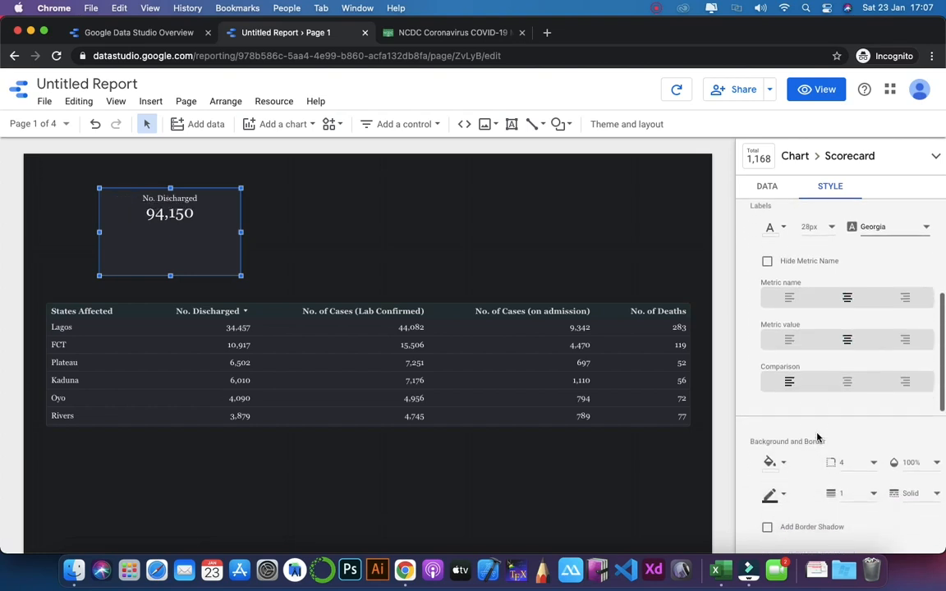
pyautogui.scroll(1, 818, 399)
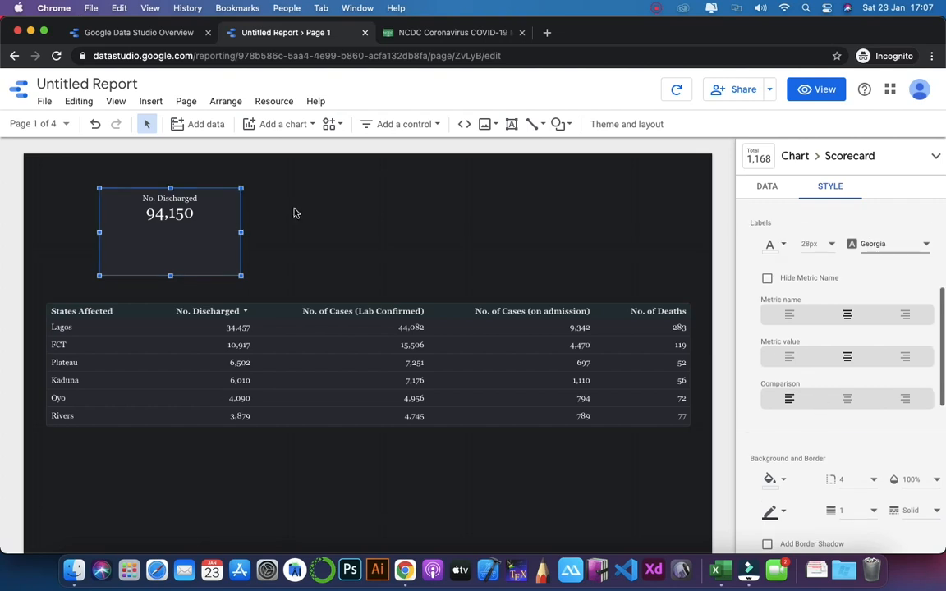
pyautogui.click(783, 481)
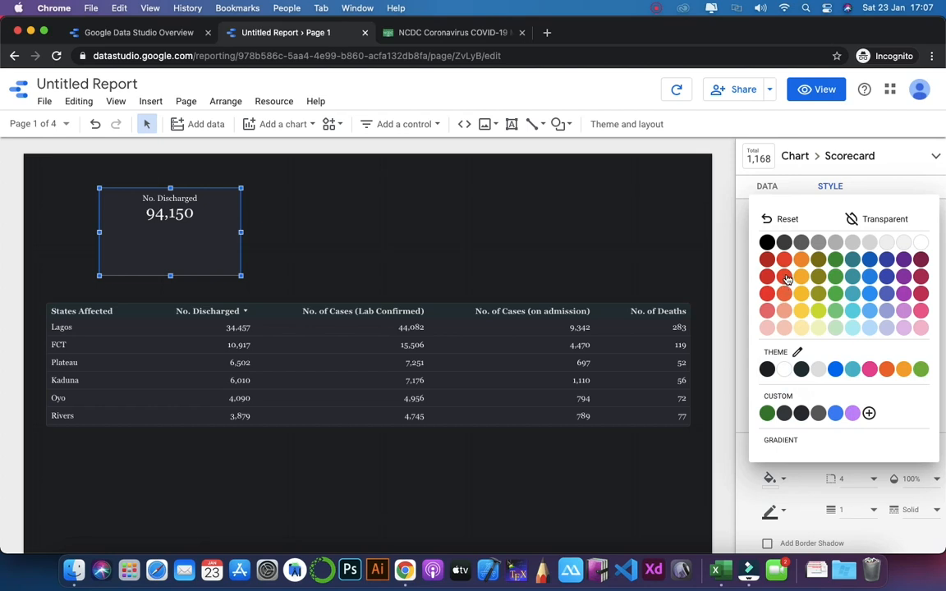
pyautogui.click(786, 279)
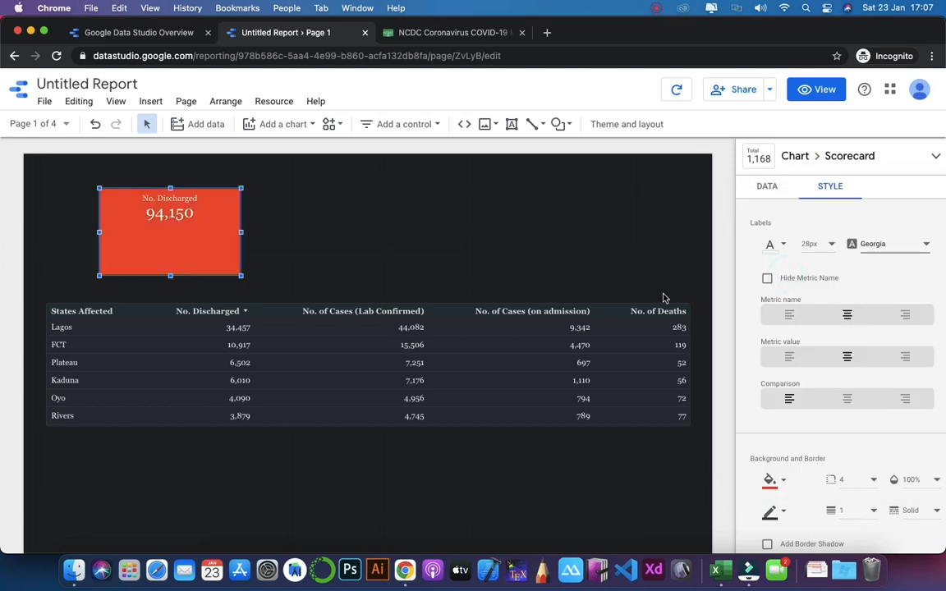
pyautogui.click(784, 481)
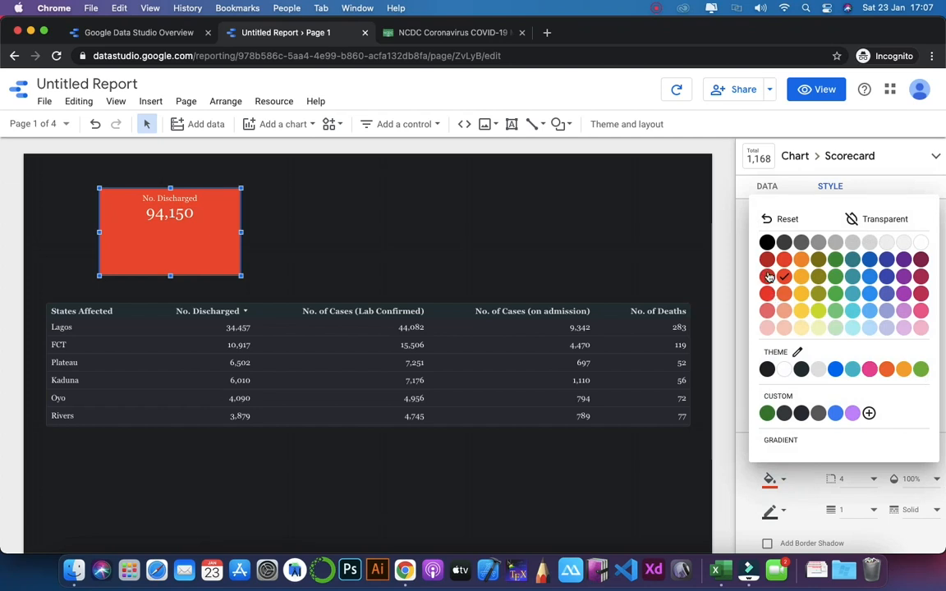
pyautogui.click(767, 276)
pyautogui.click(562, 206)
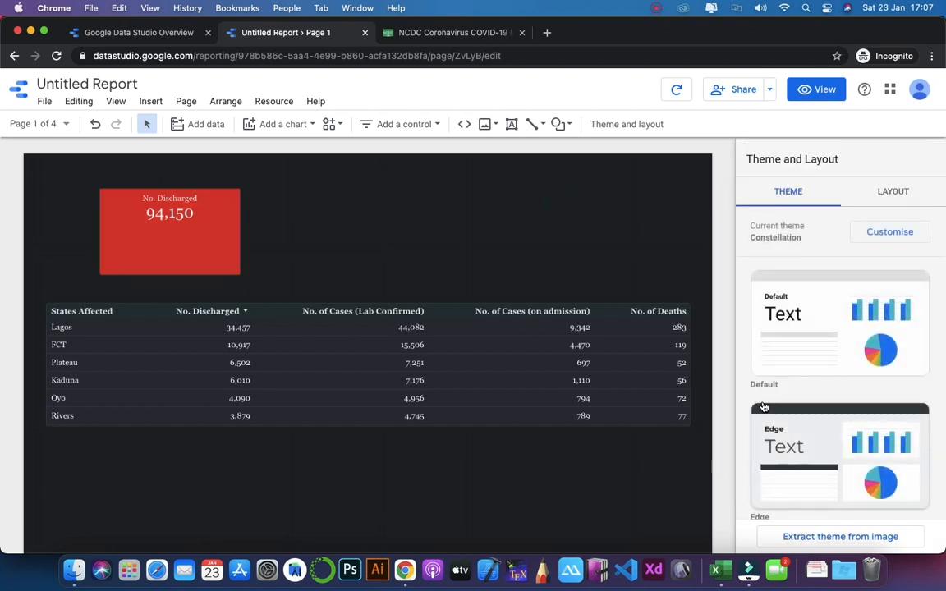
# Step: Set the red scorecard's label font size to 36px
pyautogui.click(154, 222)
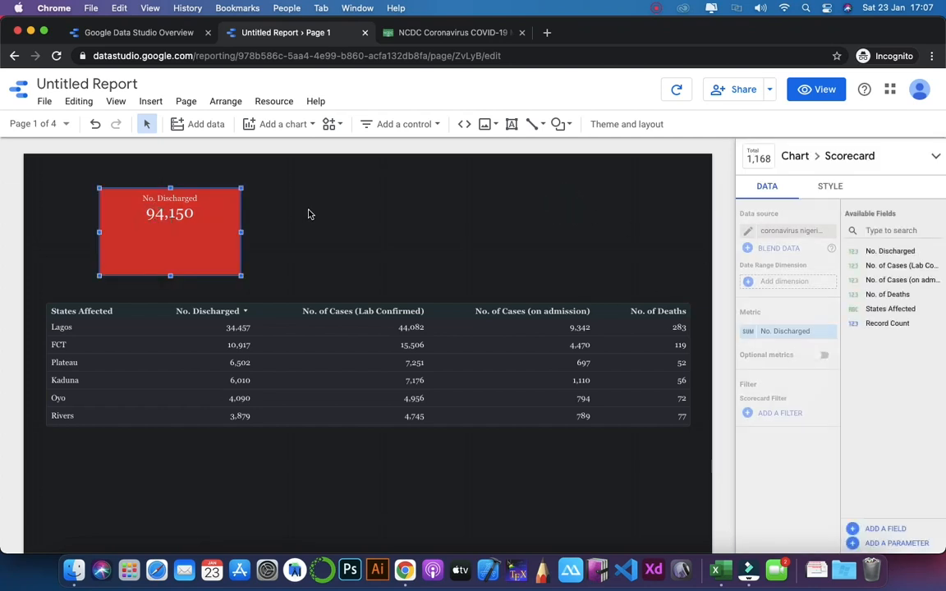
pyautogui.click(832, 187)
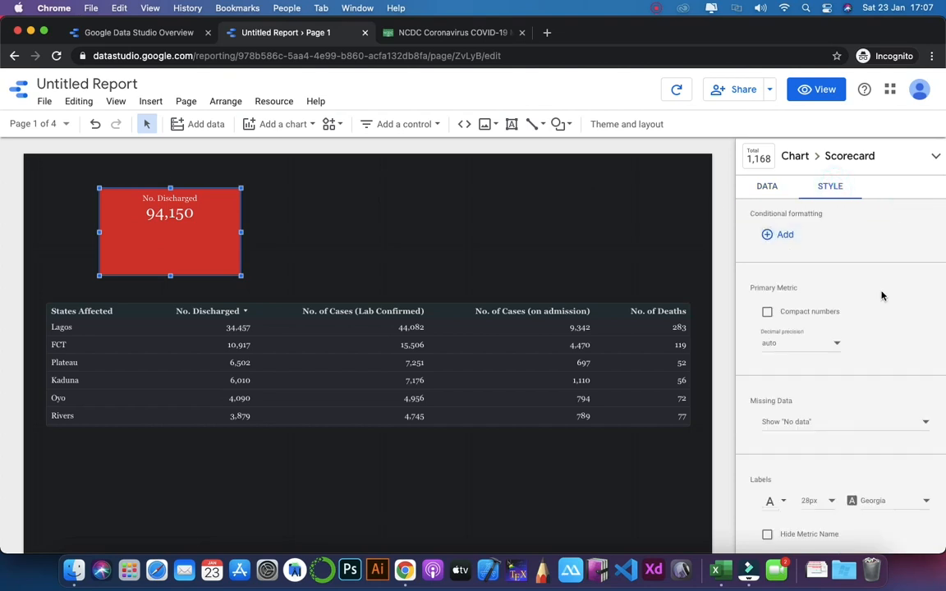
pyautogui.scroll(-3, 850, 386)
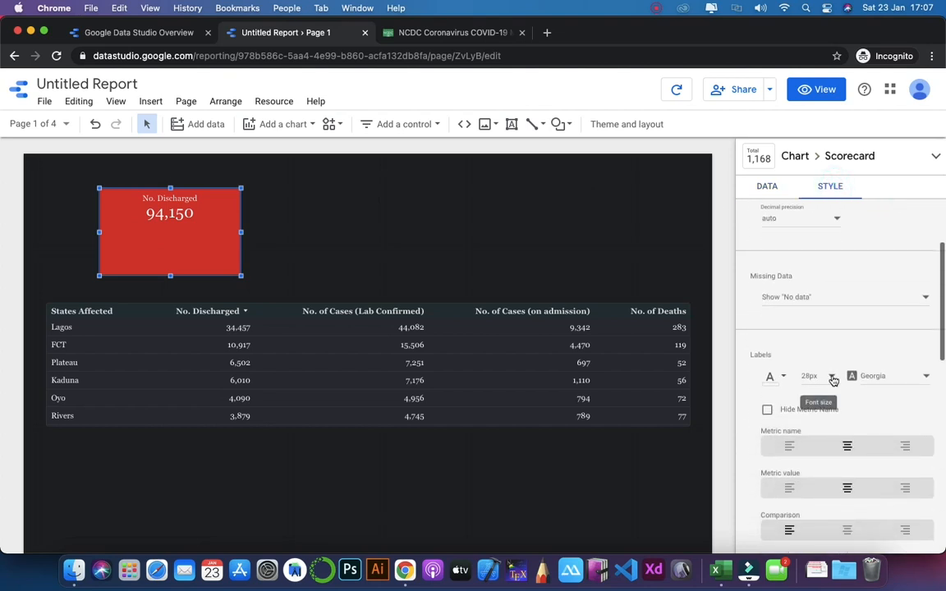
pyautogui.click(833, 378)
pyautogui.click(819, 418)
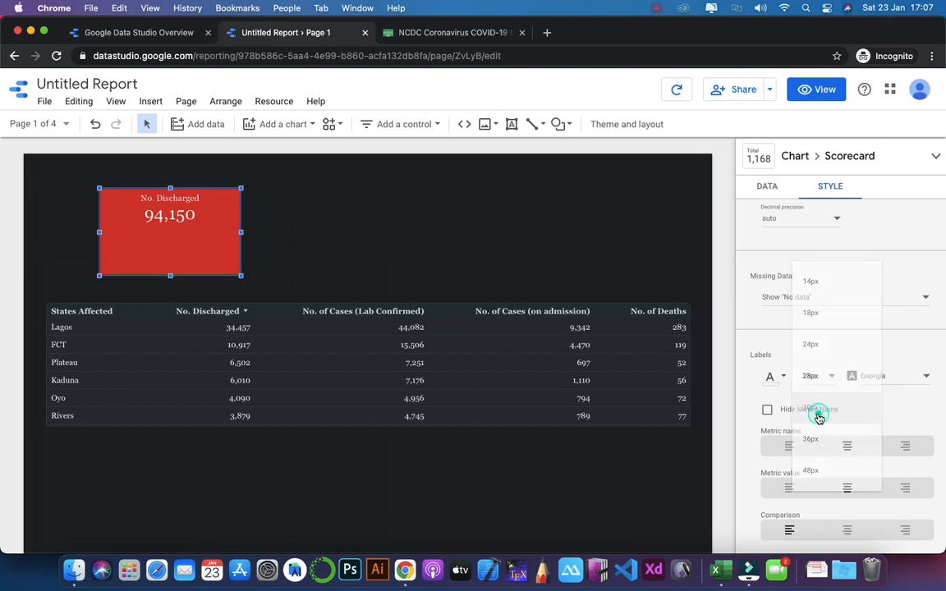
pyautogui.click(829, 377)
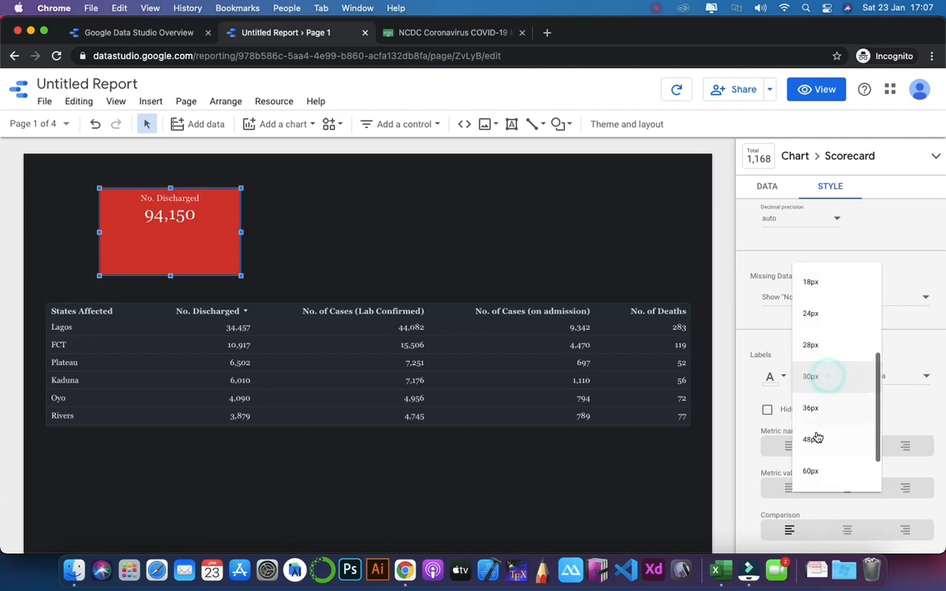
pyautogui.click(813, 409)
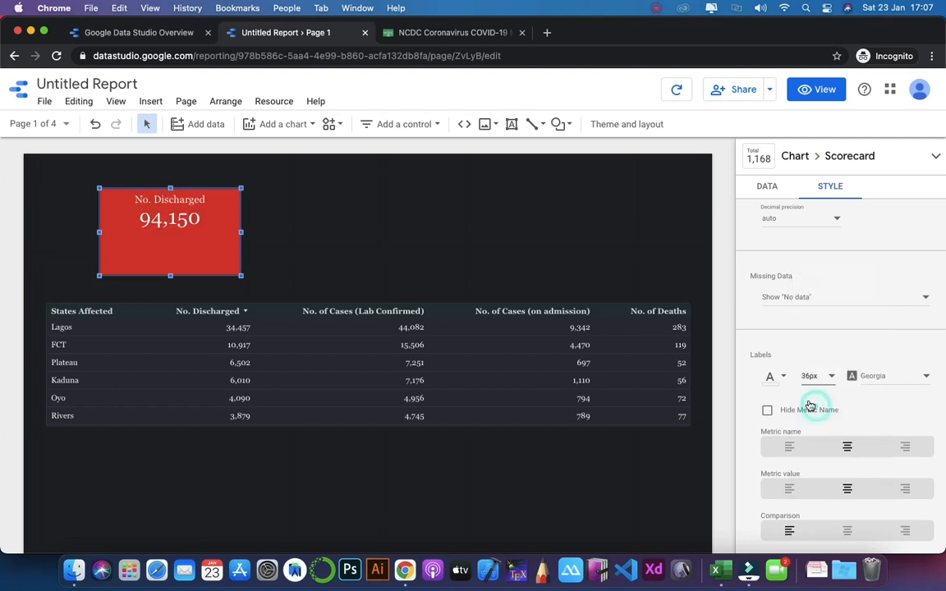
pyautogui.click(572, 252)
# Step: Round the red scorecard's corners with a border radius of 10
pyautogui.click(201, 217)
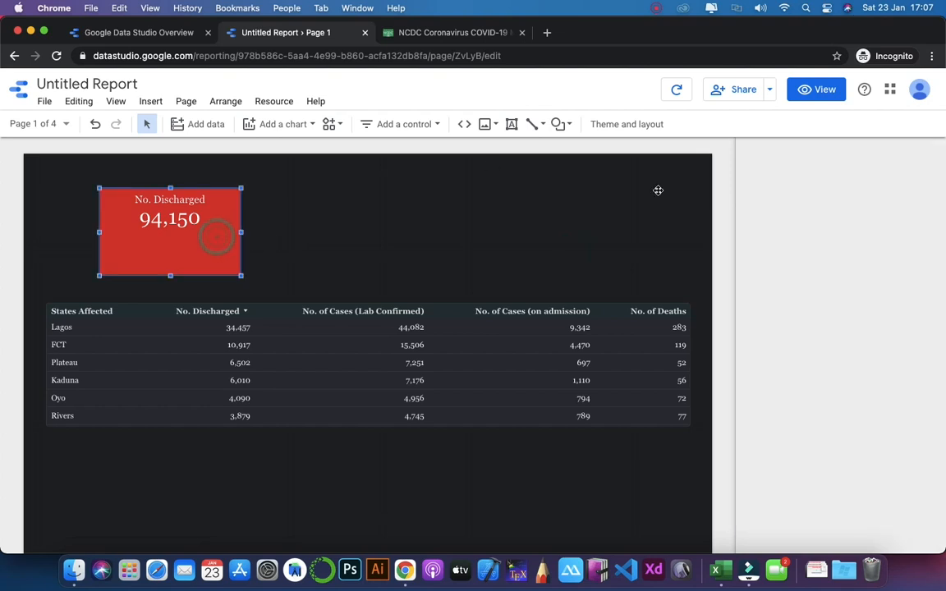
pyautogui.click(830, 186)
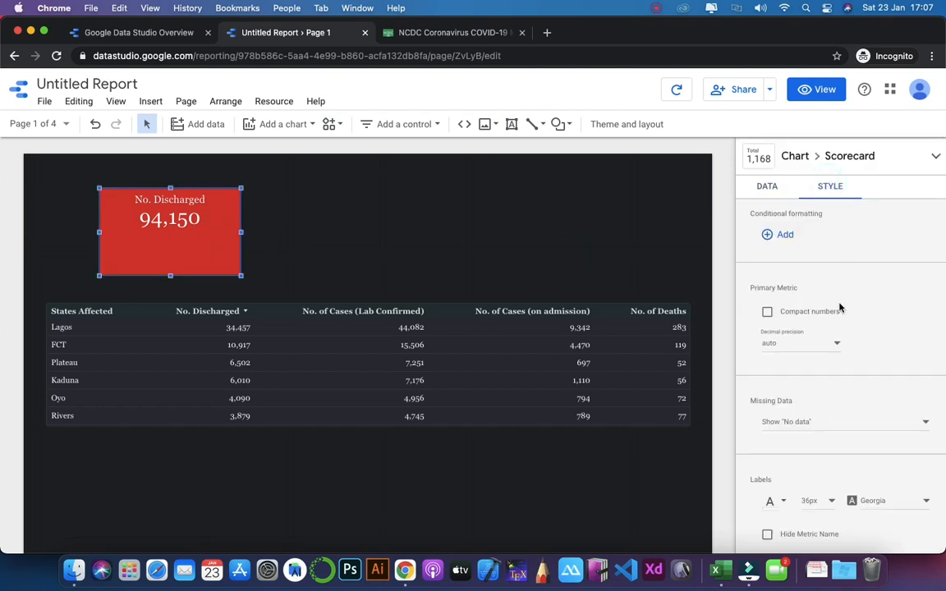
pyautogui.scroll(-10, 854, 420)
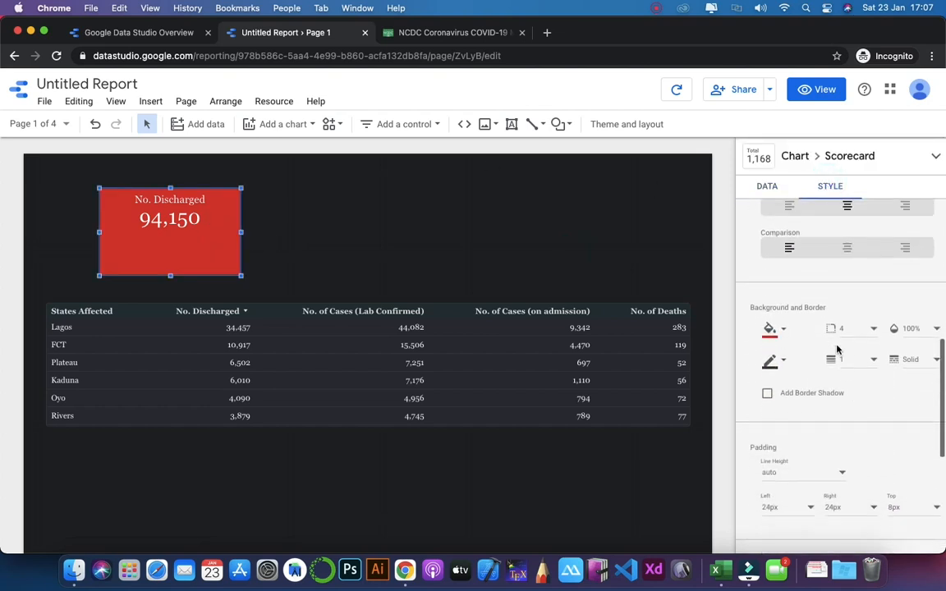
pyautogui.click(873, 328)
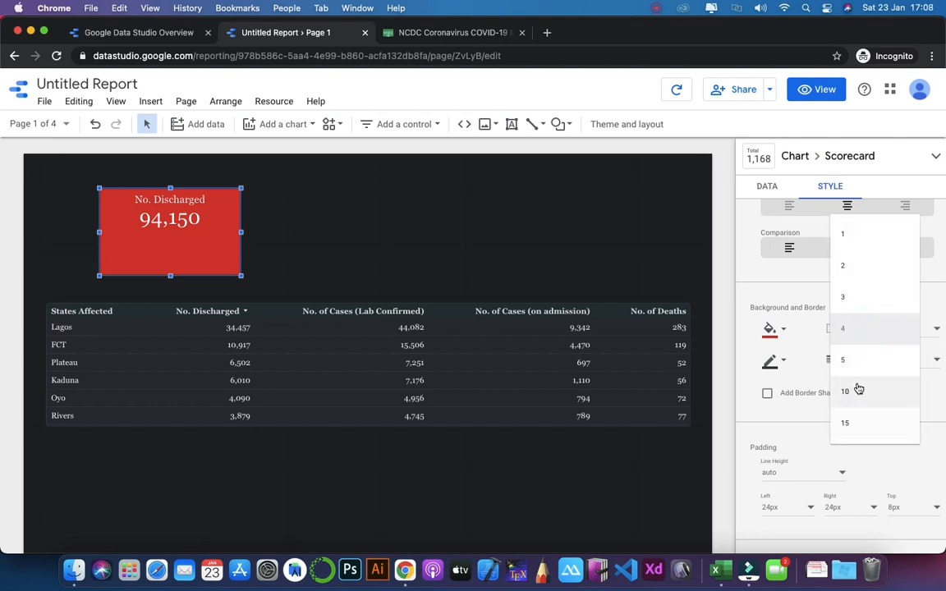
pyautogui.click(858, 387)
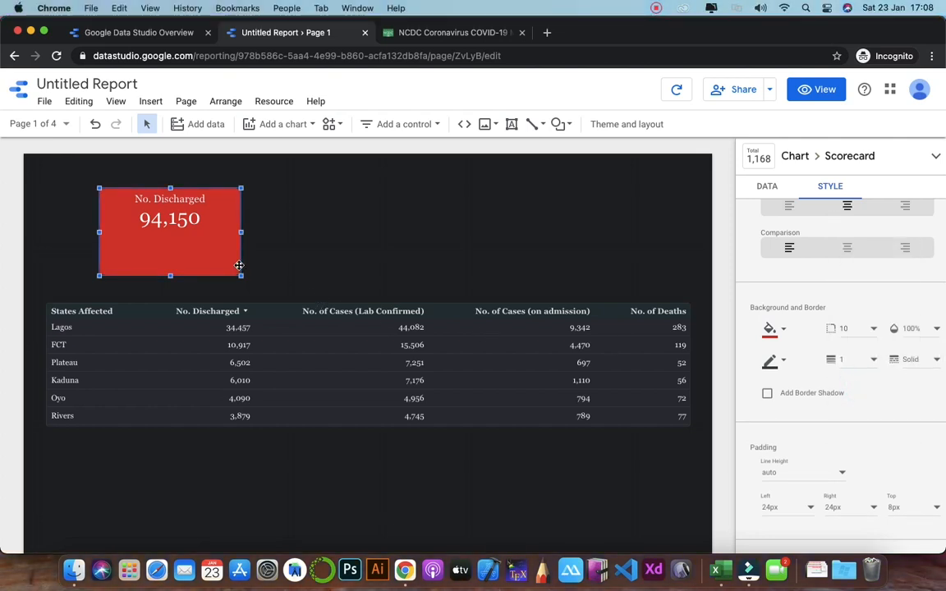
pyautogui.click(274, 280)
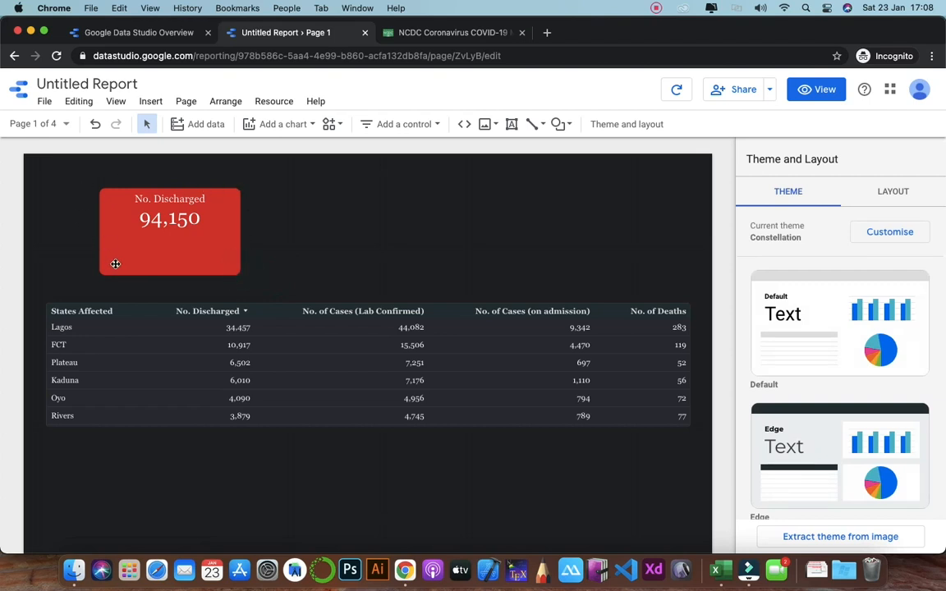
# Step: Rename the red scorecard's metric to "Discharged", keeping the Sum aggregation
pyautogui.click(182, 264)
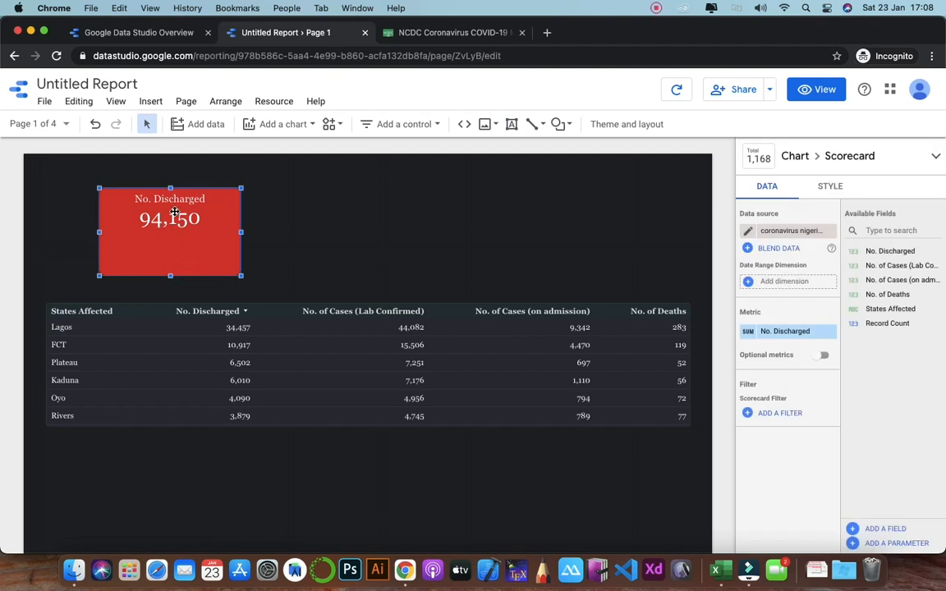
pyautogui.click(746, 331)
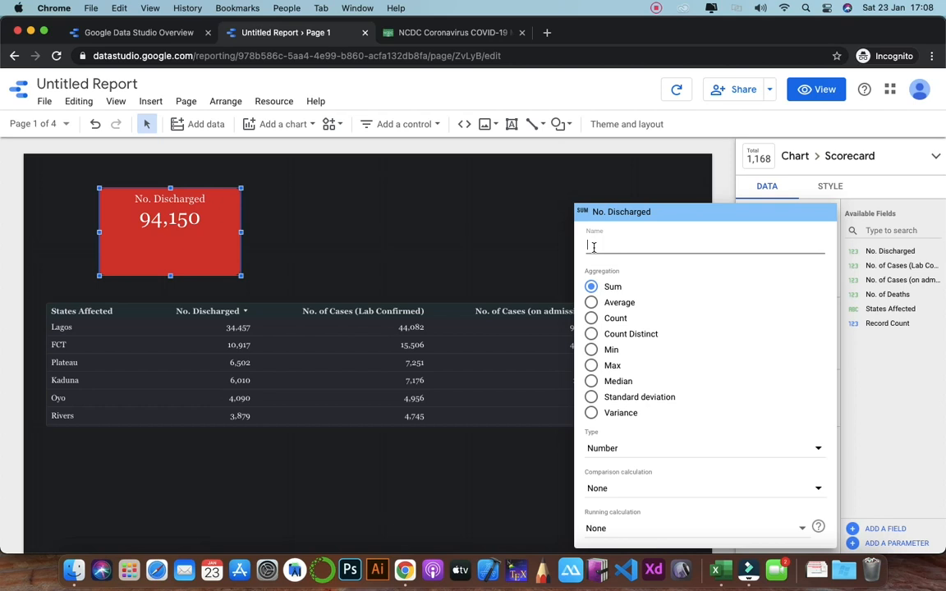
pyautogui.write('DIS')
pyautogui.press('BackSpace')
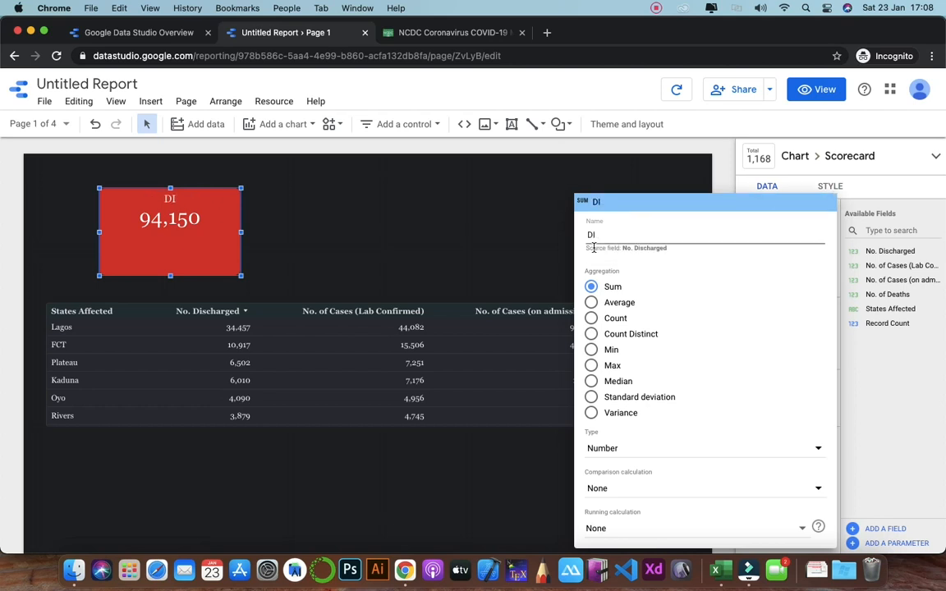
pyautogui.write('scharged')
pyautogui.click(552, 233)
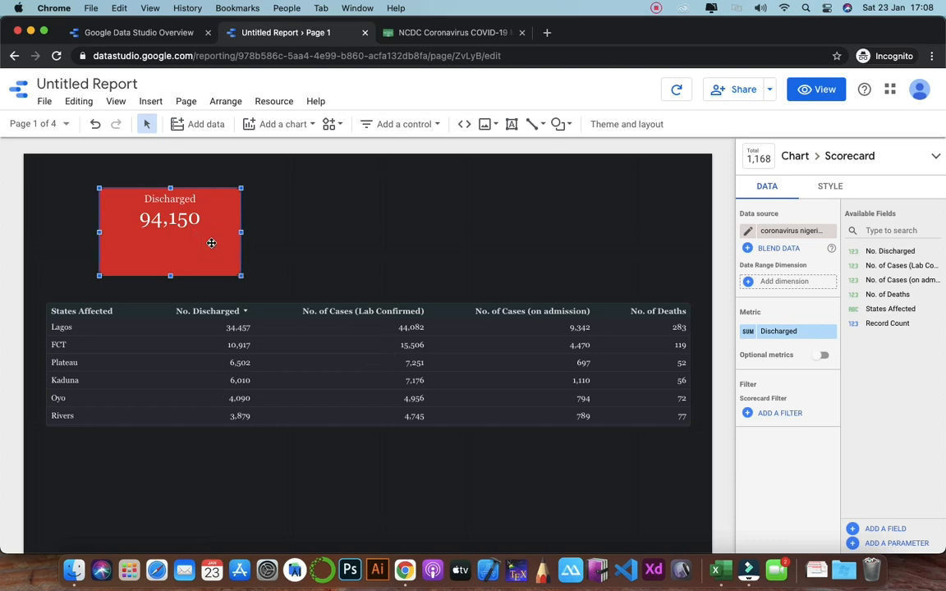
# Step: Duplicate the Discharged scorecard and place the copy to its right, level with the original and separated by a small gap
pyautogui.press('super+v')
pyautogui.press('Up')
pyautogui.press('Up')
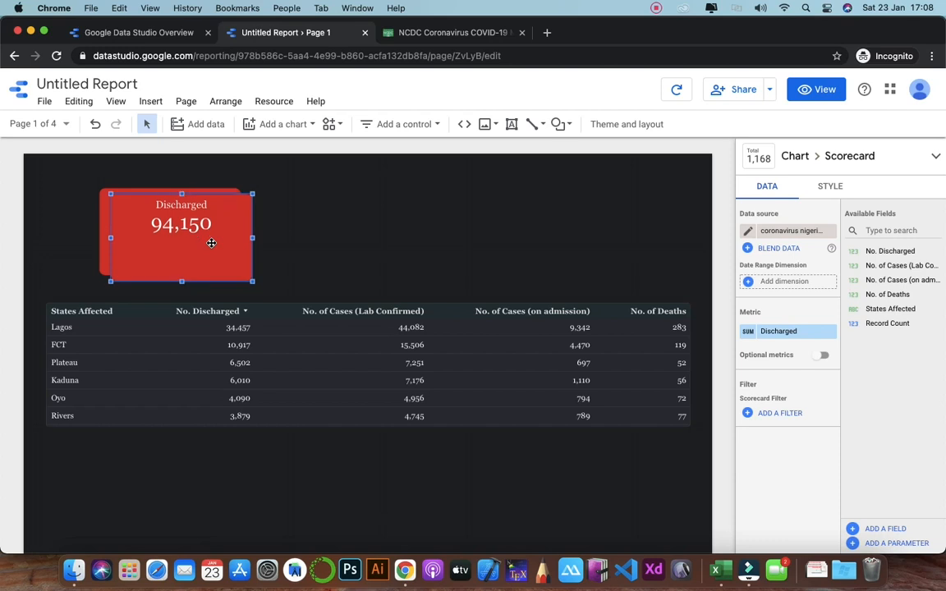
pyautogui.press('Down')
pyautogui.press('Up')
pyautogui.press('Right')
pyautogui.press('Right')
pyautogui.press('Right')
pyautogui.press('Right')
pyautogui.press('Right')
pyautogui.press('Right')
pyautogui.press('Right')
pyautogui.press('Right')
pyautogui.press('Right')
pyautogui.press('Right')
pyautogui.press('Right')
pyautogui.press('Right')
pyautogui.press('Right')
pyautogui.press('Right')
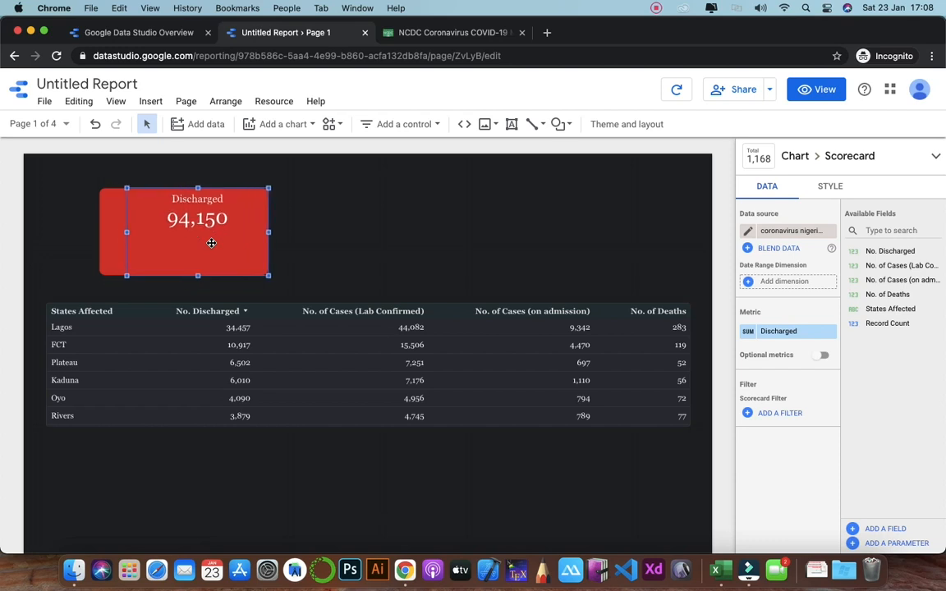
pyautogui.press('Right')
pyautogui.press('Right')
pyautogui.press('Right')
pyautogui.press('Right')
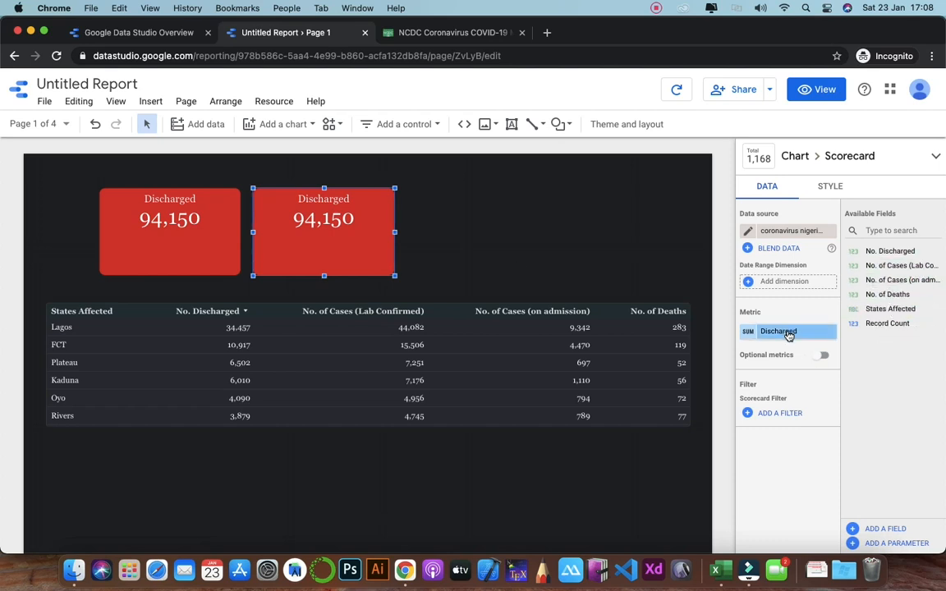
# Step: Set the second scorecard's metric to No. of Cases (Lab Confirmed) and rename it "Active cases", keeping the Sum aggregation
pyautogui.moveTo(898, 266); pyautogui.dragTo(785, 331)
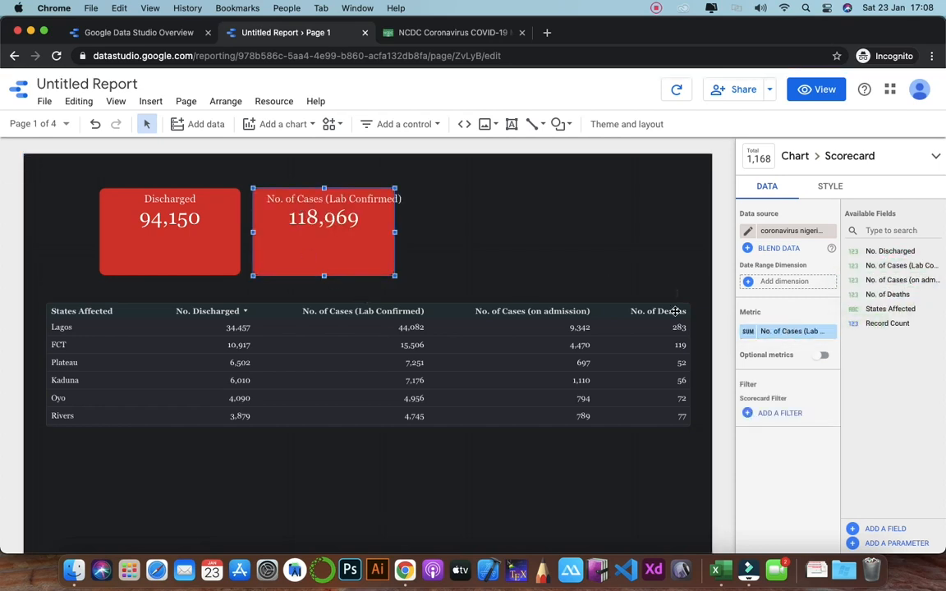
pyautogui.click(747, 333)
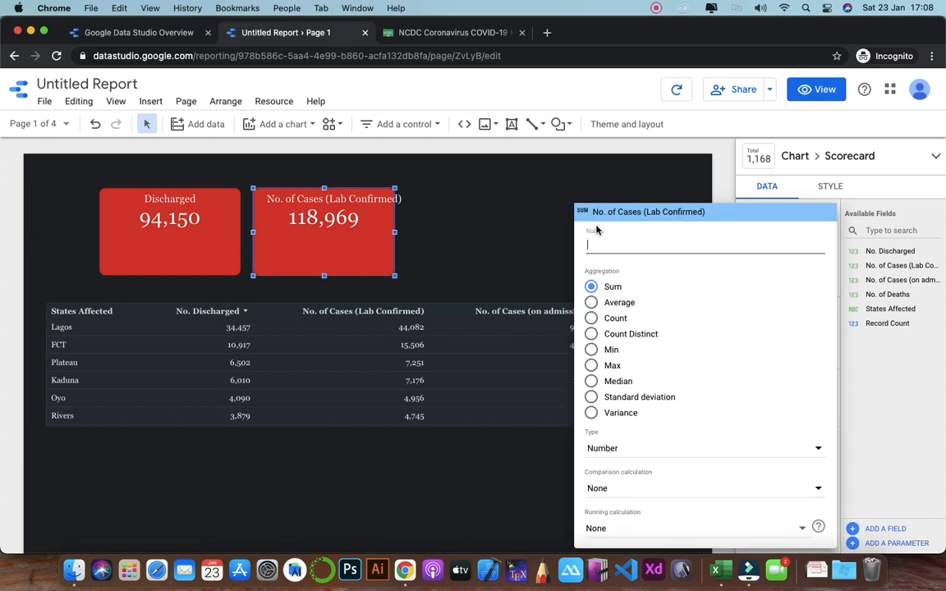
pyautogui.write('Acti')
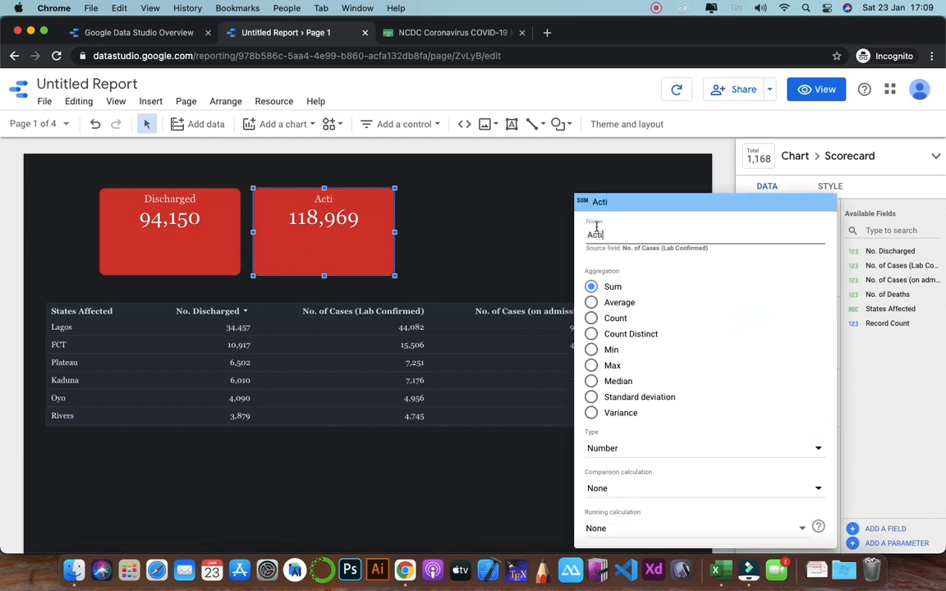
pyautogui.write('ve c')
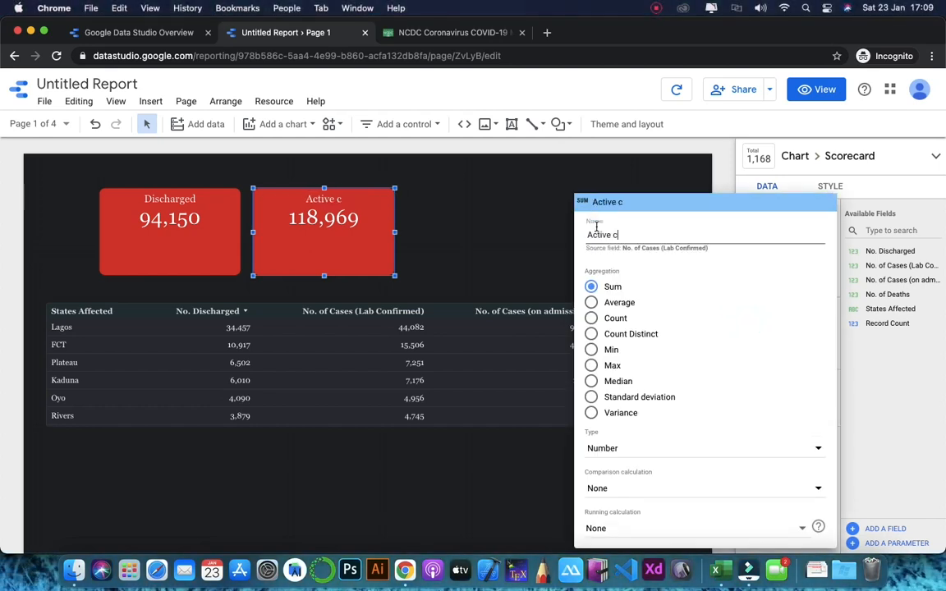
pyautogui.write('aese')
pyautogui.press('BackSpace')
pyautogui.press('BackSpace')
pyautogui.press('BackSpace')
pyautogui.write('ses')
pyautogui.click(538, 197)
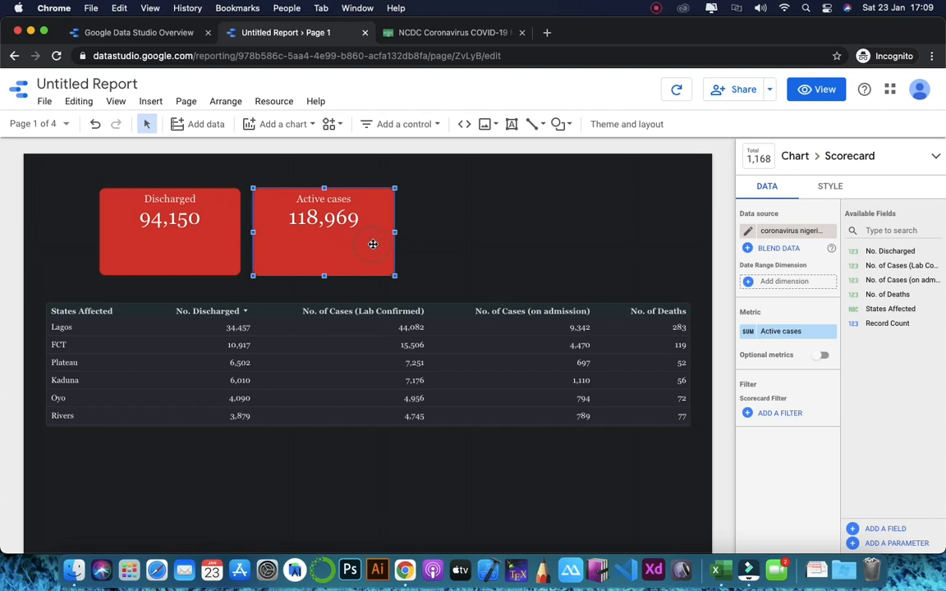
# Step: Duplicate the "Active cases" scorecard and place the copy to its right, level with the original and separated by a small gap
pyautogui.press('super+d')
pyautogui.press('Up')
pyautogui.press('Right')
pyautogui.press('Right')
pyautogui.press('Right')
pyautogui.press('Right')
pyautogui.press('Right')
pyautogui.press('Right')
pyautogui.press('Right')
pyautogui.press('Right')
pyautogui.press('Right')
pyautogui.press('Right')
pyautogui.press('Right')
pyautogui.press('Right')
pyautogui.press('Right')
pyautogui.press('Right')
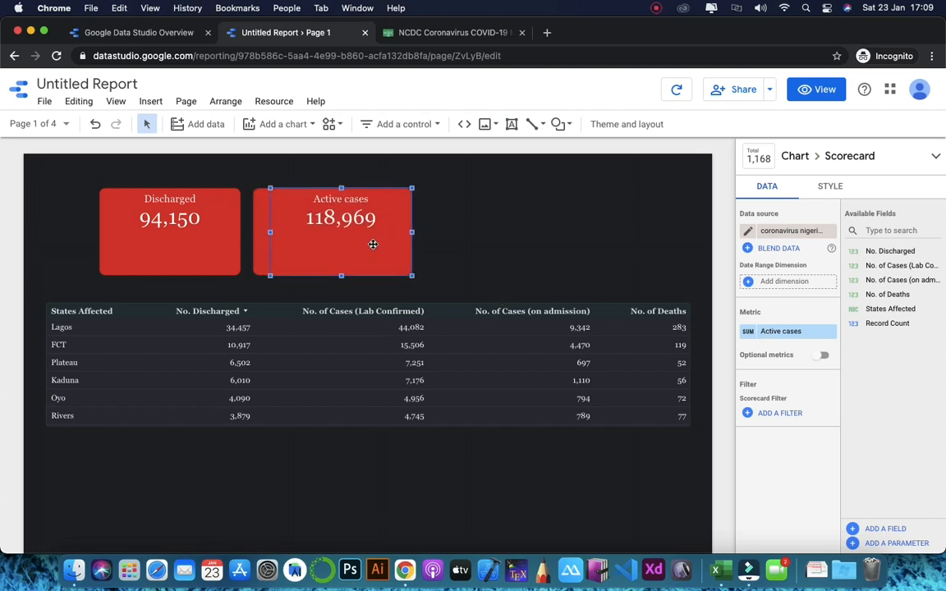
pyautogui.press('Right')
pyautogui.press('Right')
pyautogui.press('Right')
pyautogui.press('Right')
pyautogui.press('Right')
pyautogui.press('Right')
pyautogui.press('Right')
pyautogui.press('Right')
pyautogui.press('Right')
pyautogui.press('Right')
pyautogui.press('Right')
pyautogui.press('Right')
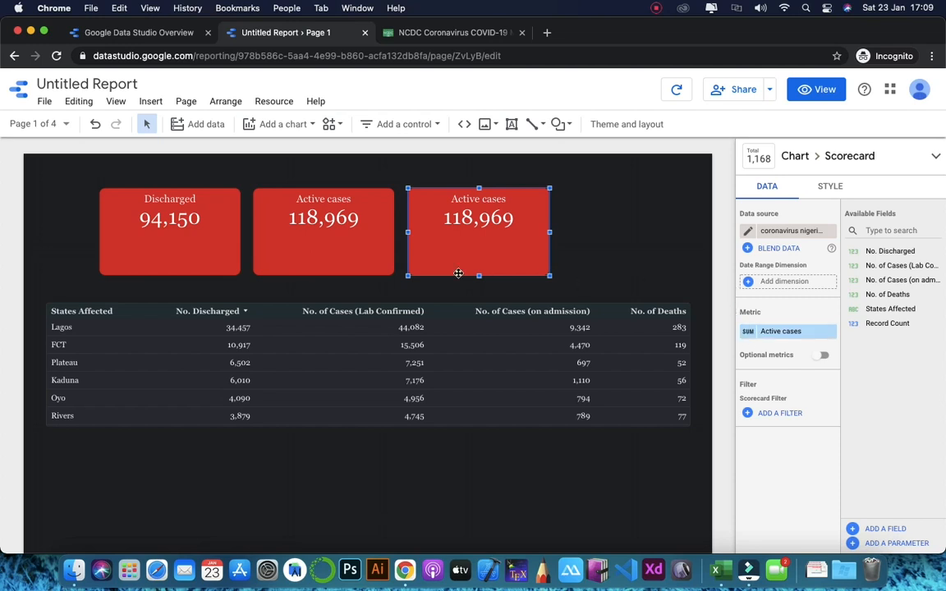
# Step: Change the middle scorecard's metric to No. of Cases (on admission) and rename it "Active Cases"
pyautogui.click(334, 239)
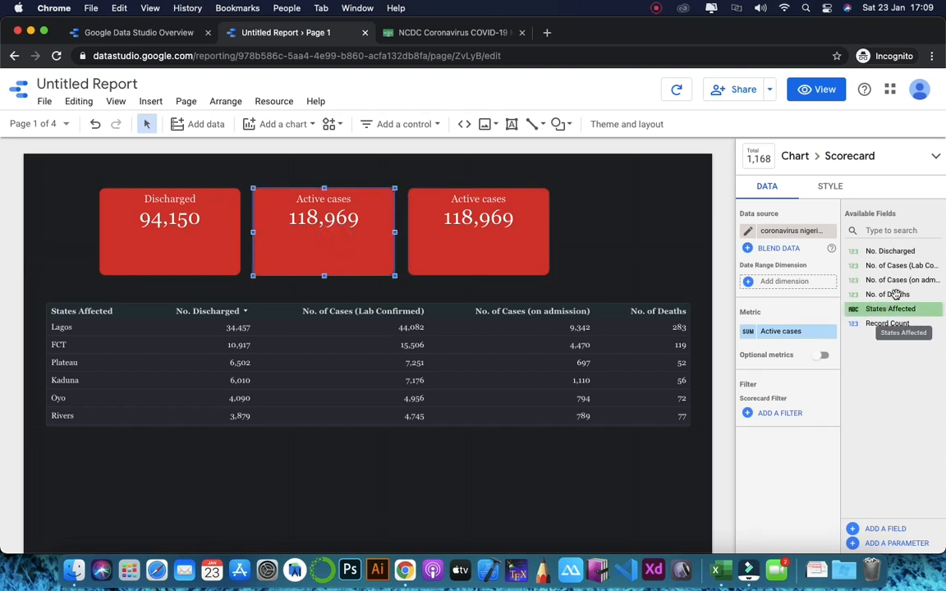
pyautogui.moveTo(912, 281); pyautogui.dragTo(804, 332)
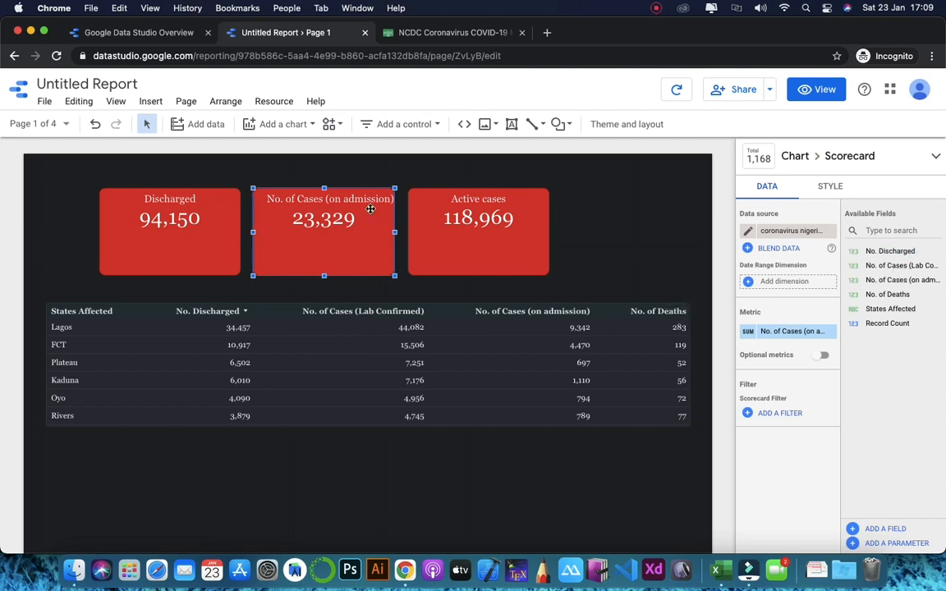
pyautogui.click(748, 331)
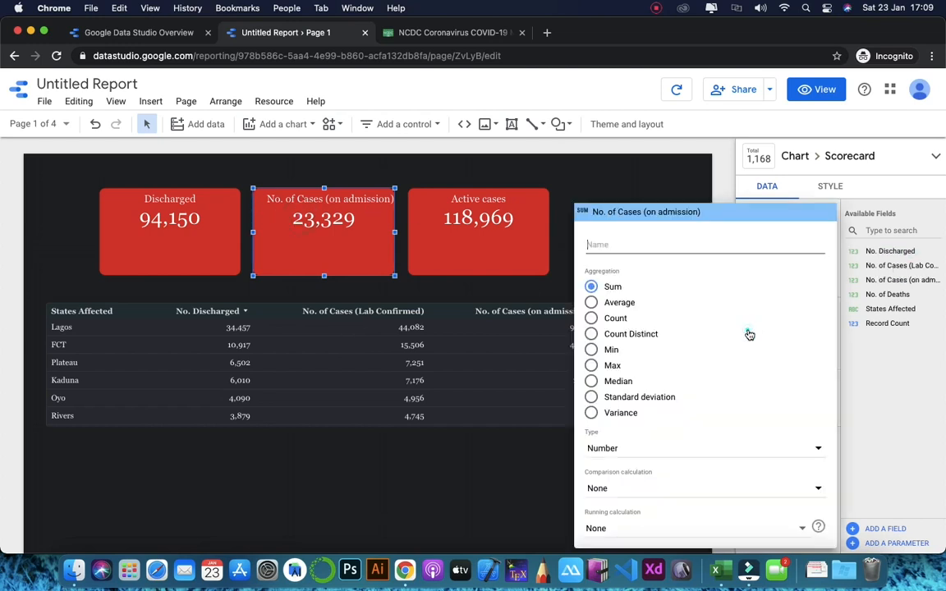
pyautogui.click(607, 241)
pyautogui.write('Active ')
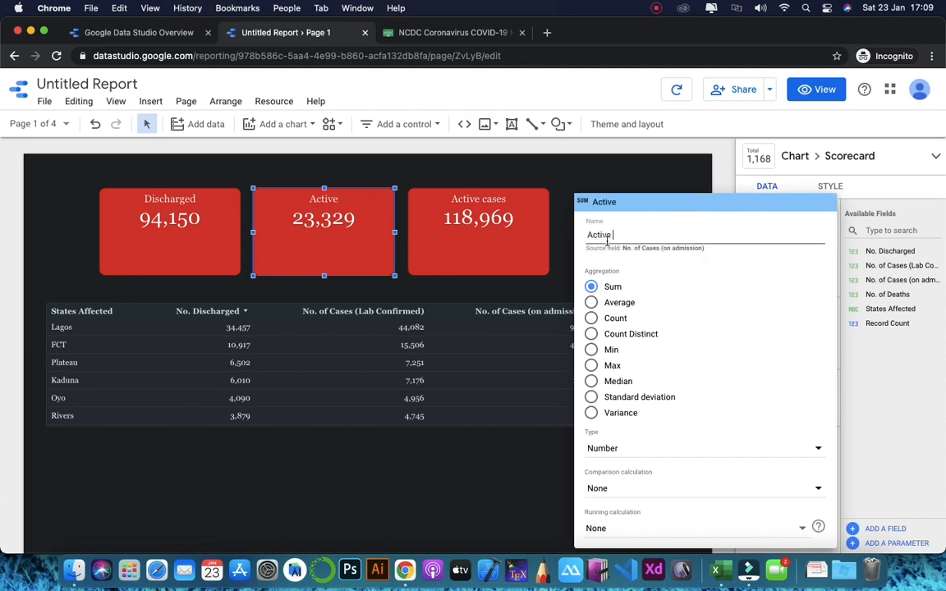
pyautogui.write('Cases')
pyautogui.click(364, 223)
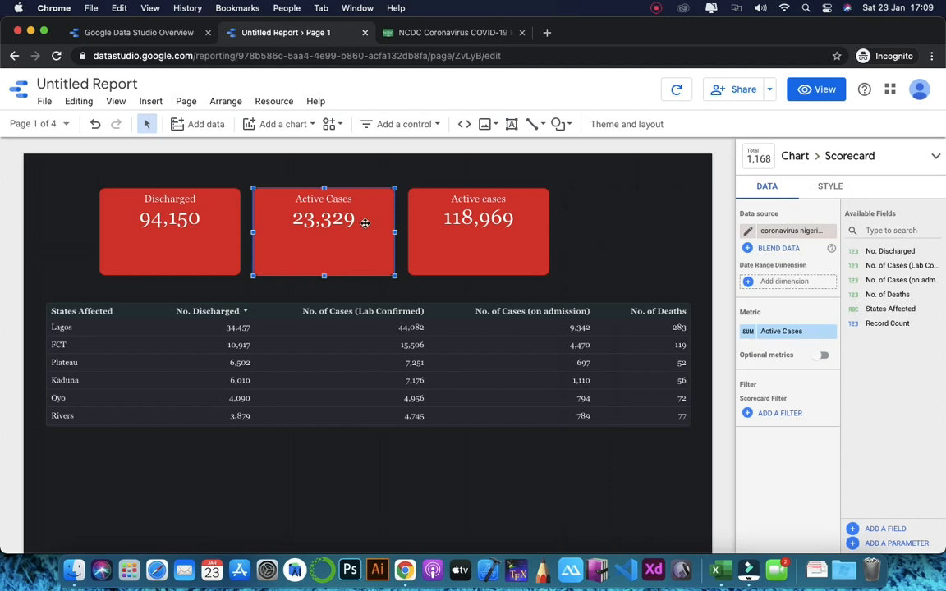
# Step: Set the third scorecard's metric to No. of Cases (Lab Confirmed) and rename it "No of Confirmed Cases"
pyautogui.click(164, 231)
pyautogui.click(282, 221)
pyautogui.click(447, 221)
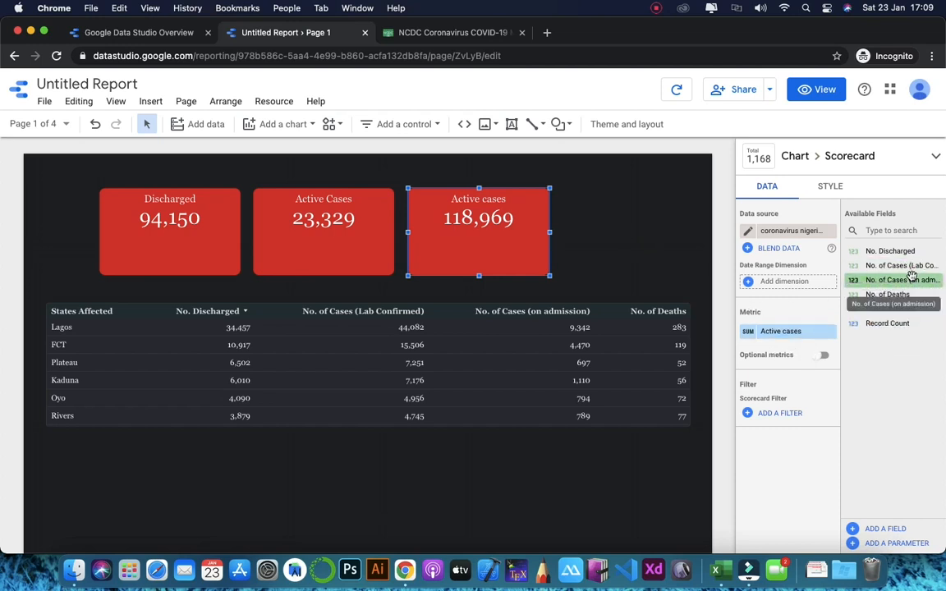
pyautogui.moveTo(910, 268); pyautogui.dragTo(785, 332)
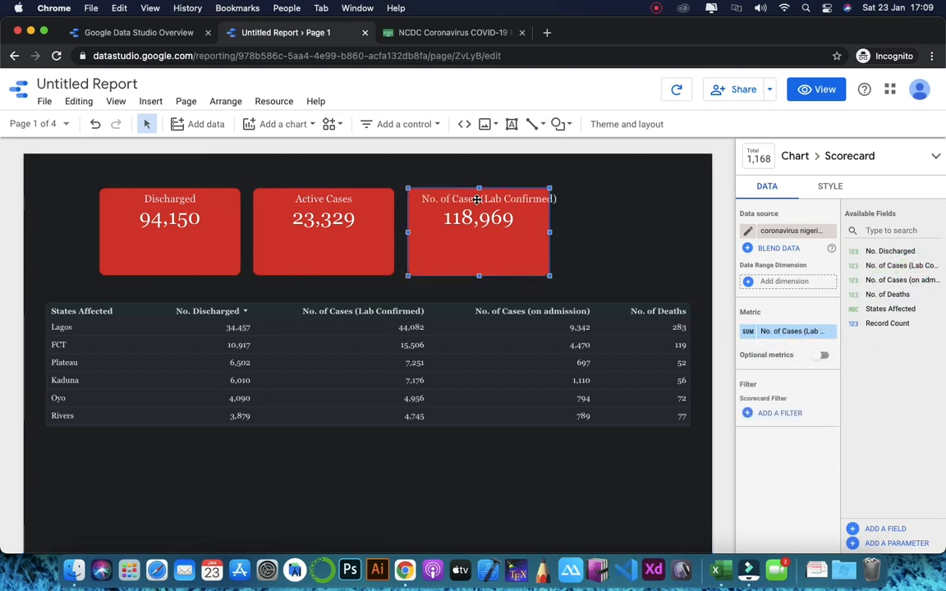
pyautogui.click(776, 330)
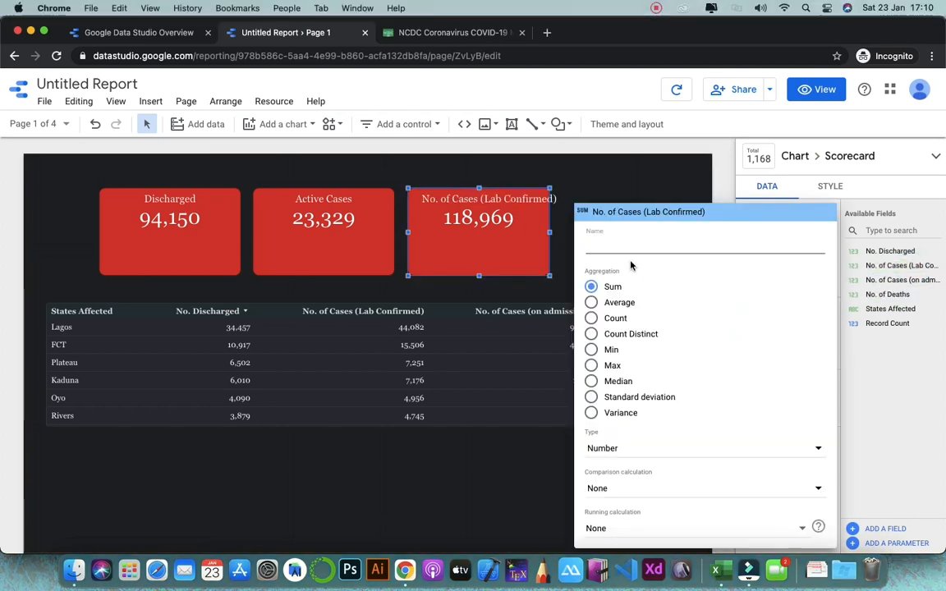
pyautogui.write('No ')
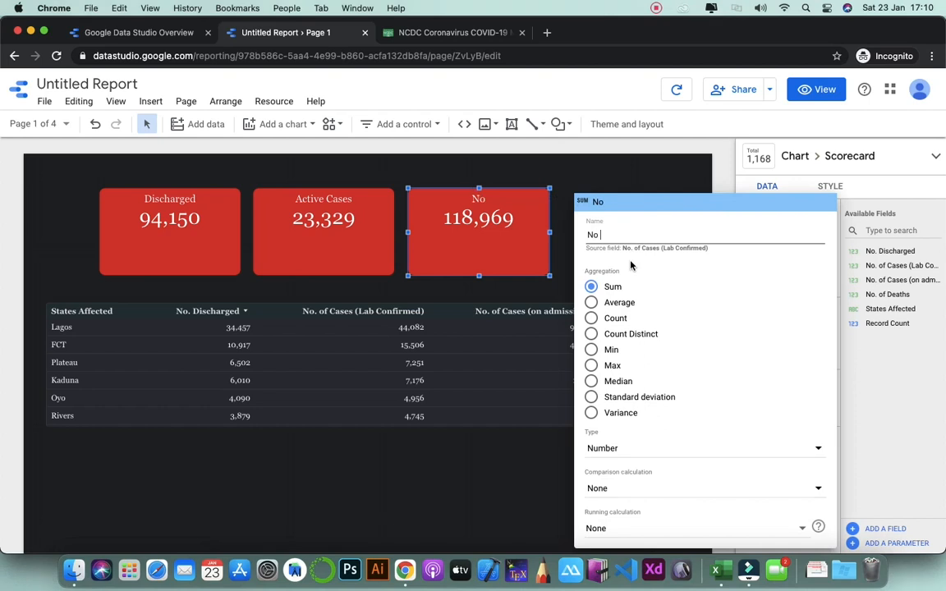
pyautogui.write('of Con')
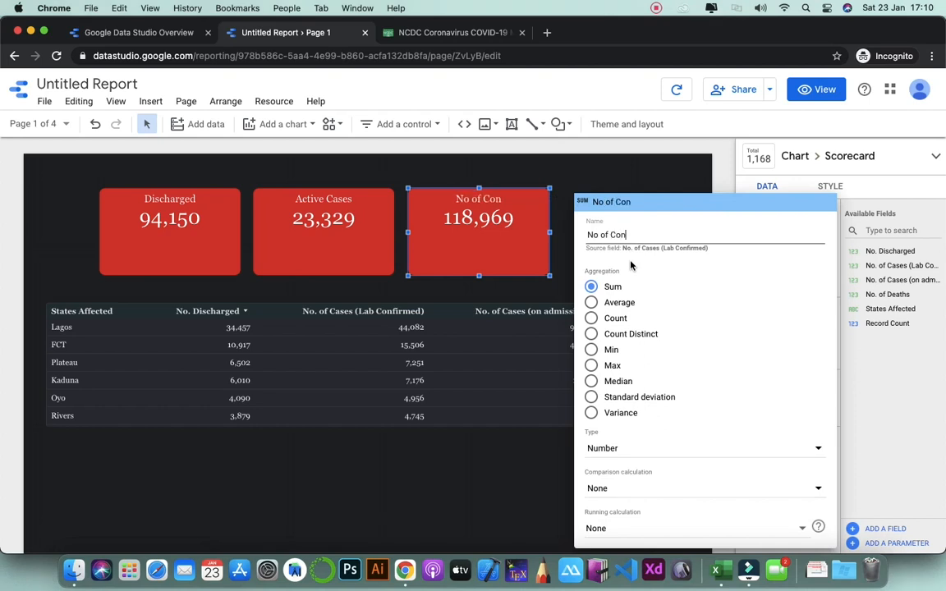
pyautogui.write('firmed ')
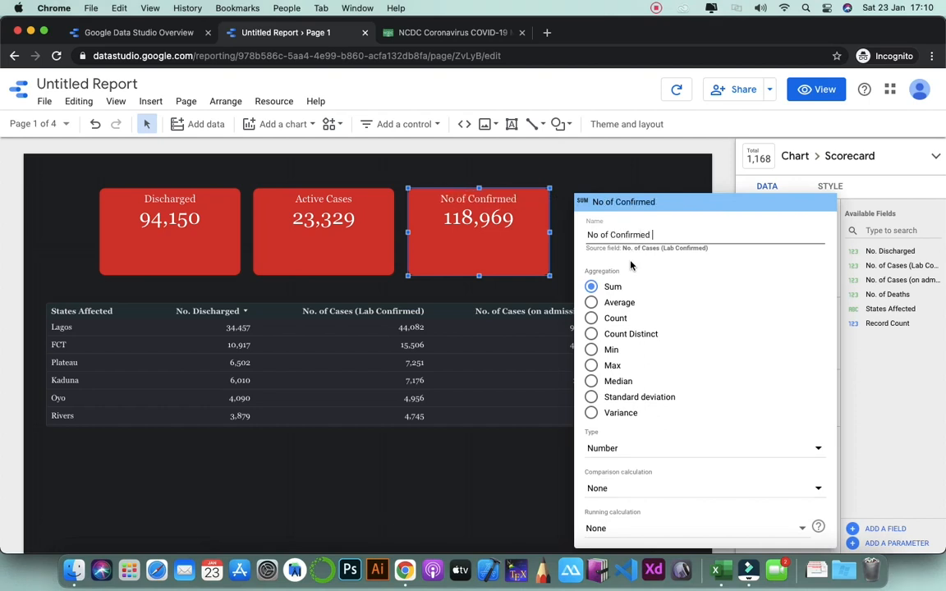
pyautogui.write('cases')
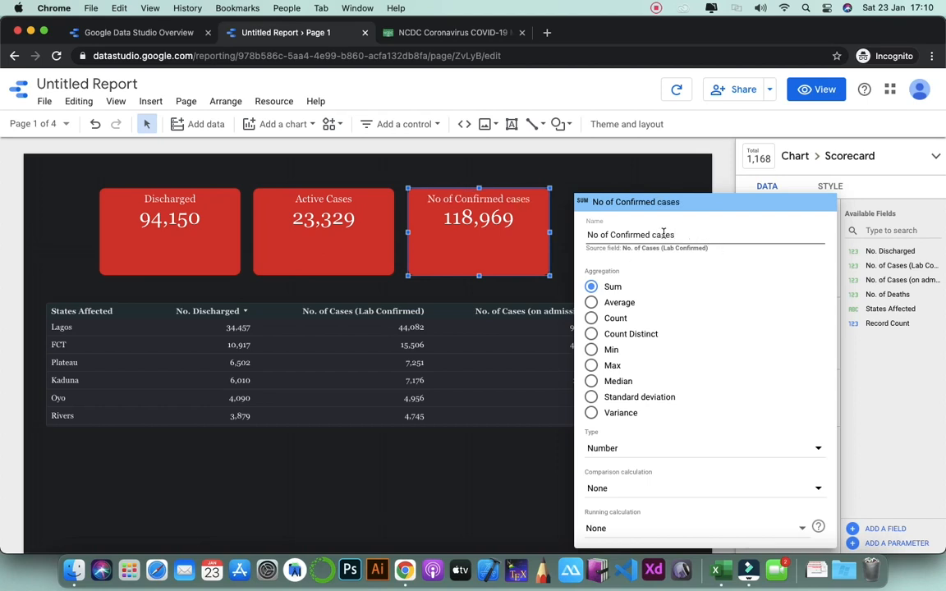
pyautogui.click(657, 236)
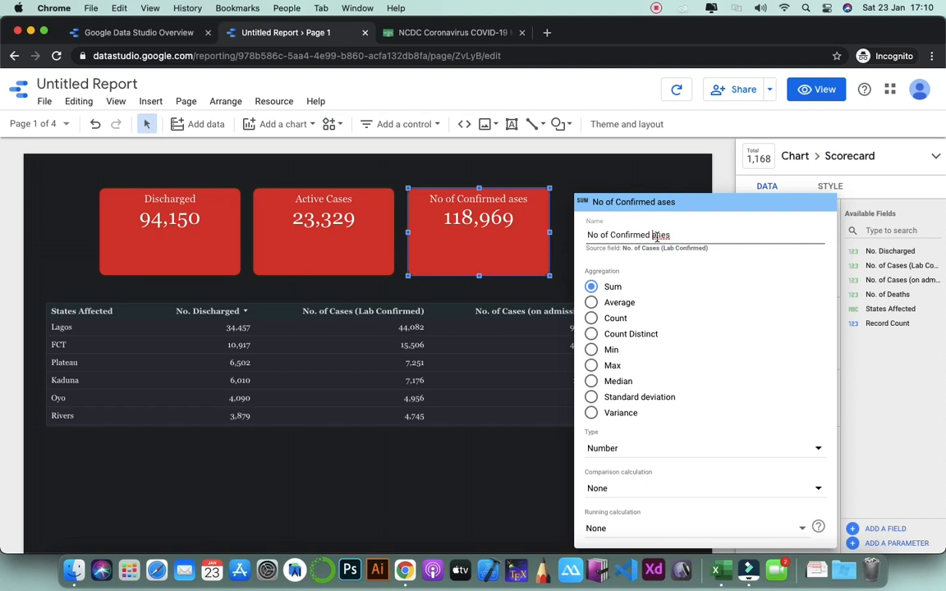
pyautogui.write('C')
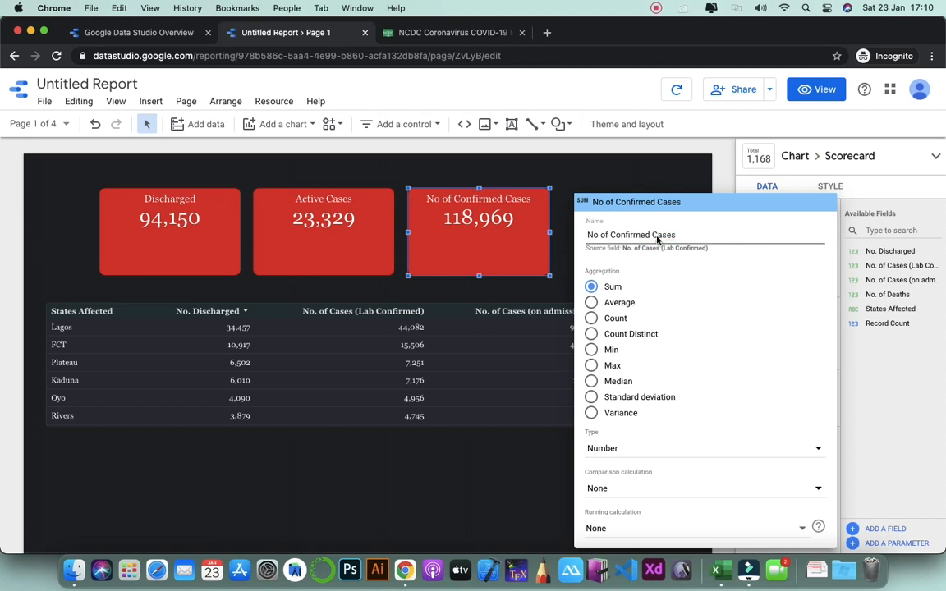
pyautogui.click(469, 263)
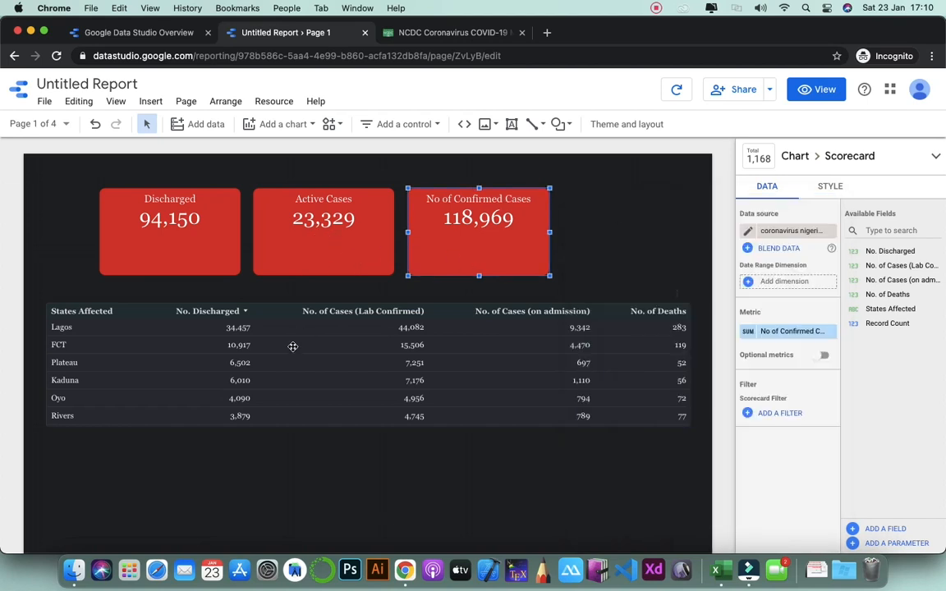
# Step: Select all three scorecards and move them together so the Discharged card lines up with the table's left edge
pyautogui.moveTo(85, 172); pyautogui.dragTo(602, 283)
pyautogui.press('Left')
pyautogui.press('Left')
pyautogui.press('Left')
pyautogui.press('Left')
pyautogui.press('Left')
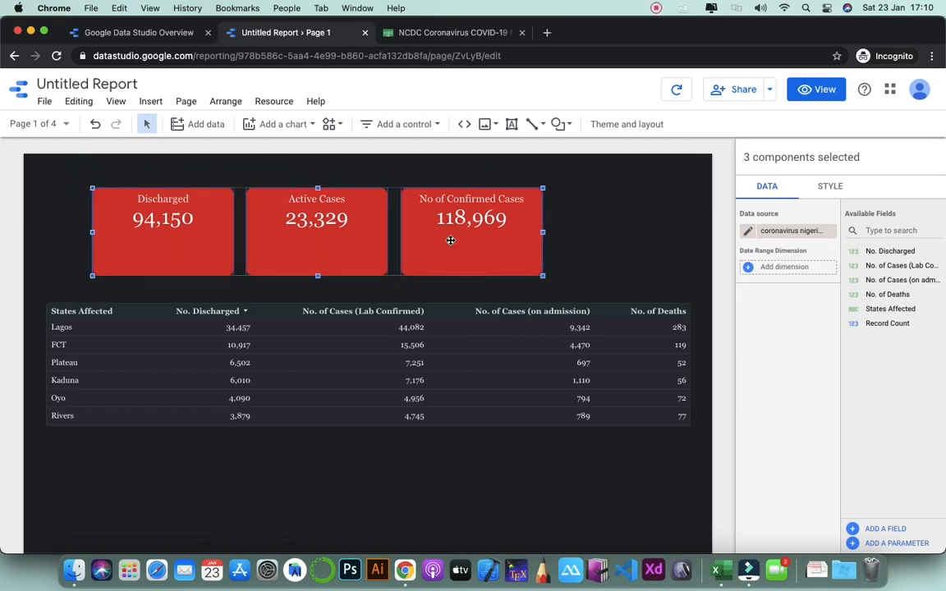
pyautogui.press('Right')
pyautogui.press('Right')
pyautogui.press('Right')
pyautogui.press('Right')
pyautogui.press('Right')
pyautogui.press('Right')
pyautogui.press('Right')
pyautogui.press('Right')
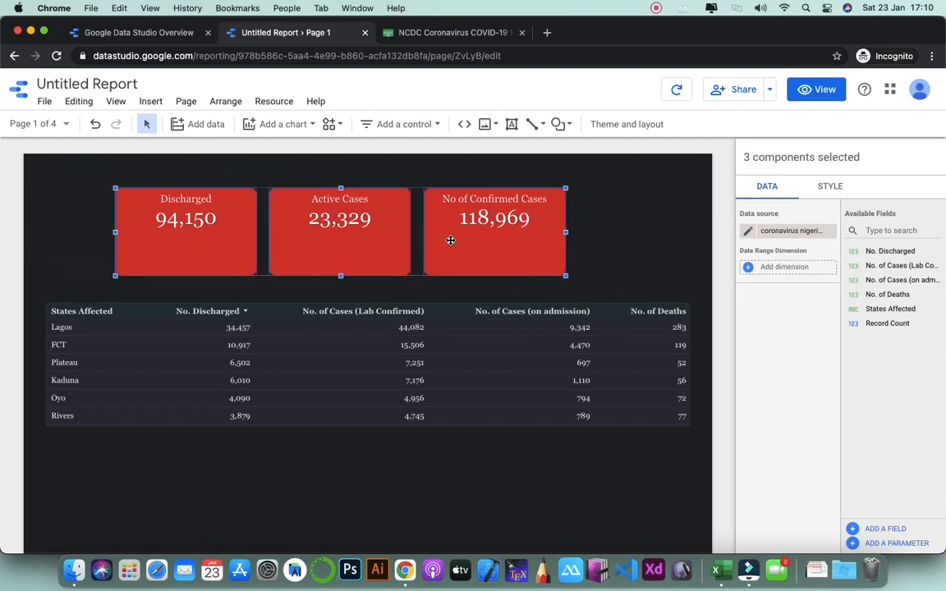
pyautogui.press('Left')
pyautogui.press('Left')
pyautogui.press('Left')
pyautogui.press('Left')
pyautogui.press('Left')
pyautogui.press('Left')
pyautogui.press('Left')
pyautogui.press('Left')
pyautogui.press('Left')
pyautogui.press('Left')
pyautogui.press('Left')
pyautogui.press('Left')
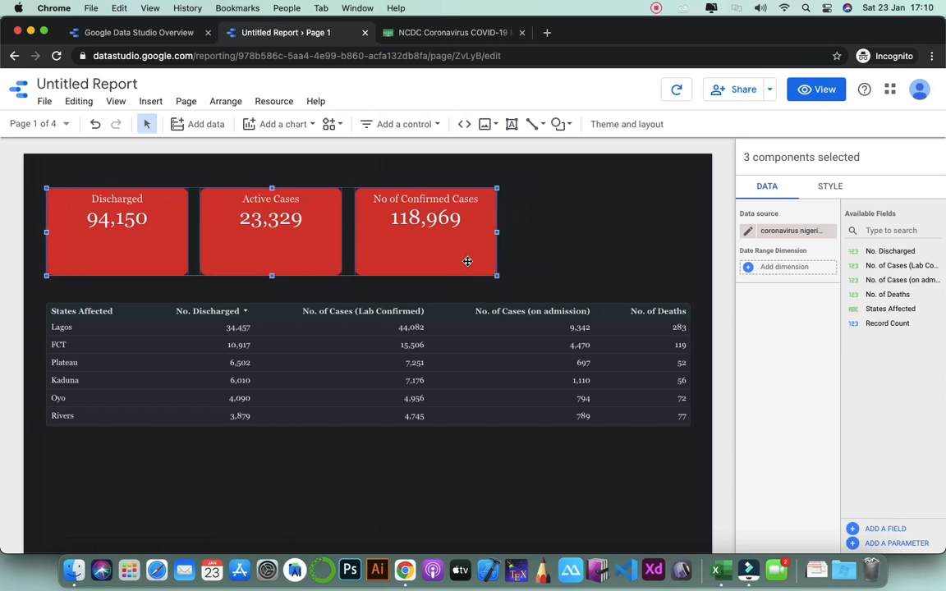
# Step: Shrink the three selected scorecards together and move the row down and slightly left, leaving a narrow gap above the table
pyautogui.moveTo(498, 277); pyautogui.dragTo(440, 271)
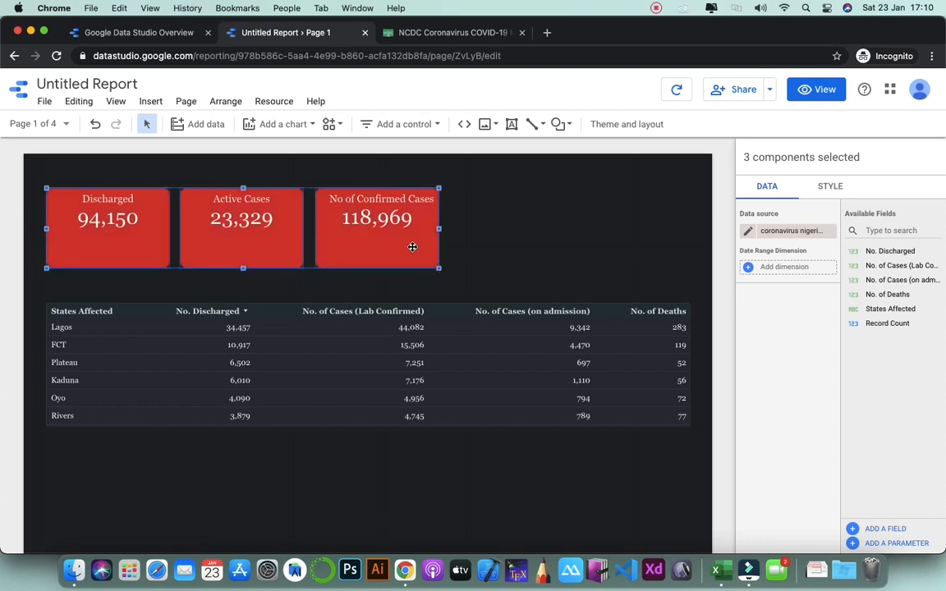
pyautogui.press('Left')
pyautogui.press('Down')
pyautogui.press('Down')
pyautogui.press('Down')
pyautogui.press('Down')
pyautogui.press('Down')
pyautogui.press('Up')
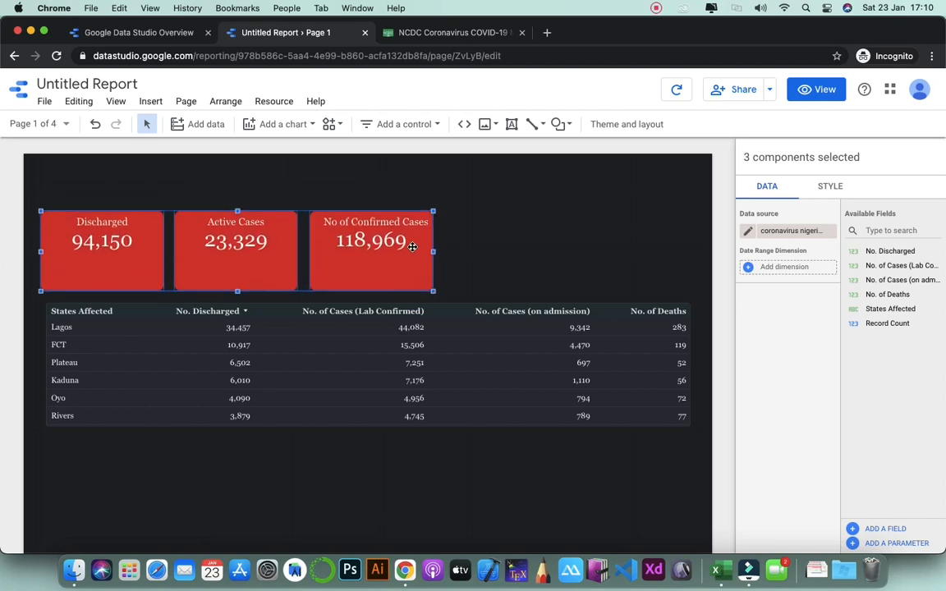
# Step: Duplicate the "No of Confirmed Cases" scorecard and place the copy to its right in the same row, separated by a small gap
pyautogui.click(487, 249)
pyautogui.click(397, 254)
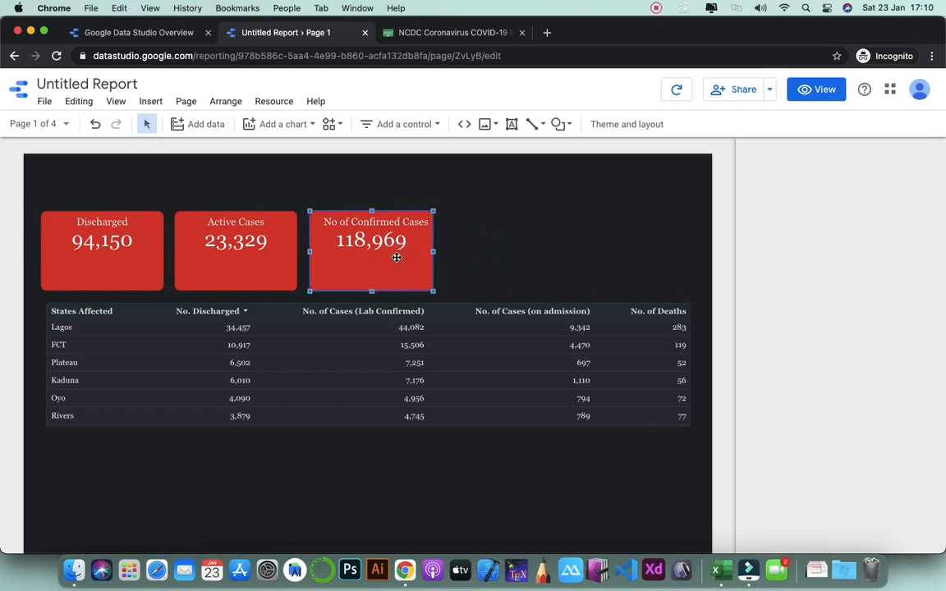
pyautogui.press('Right')
pyautogui.press('Right')
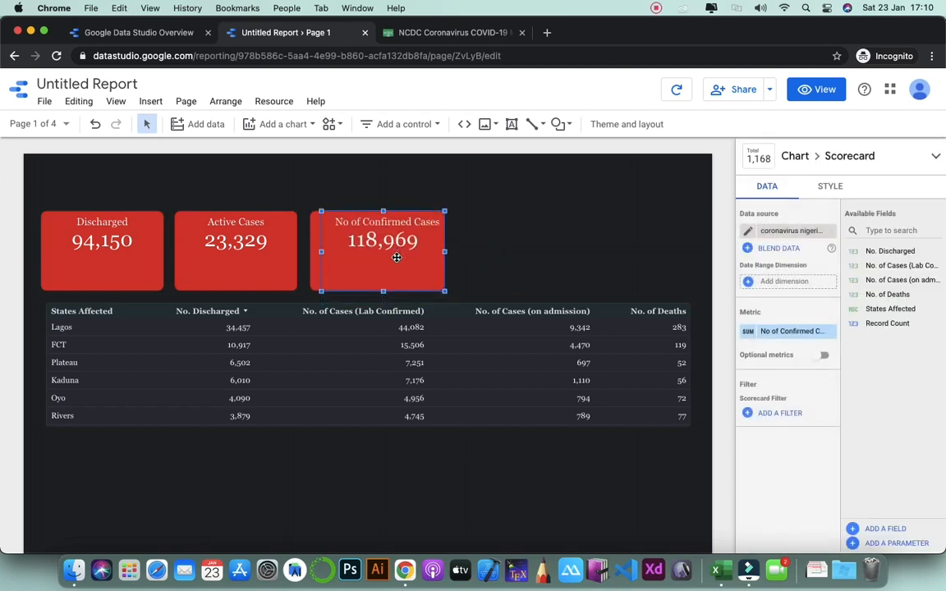
pyautogui.hotkey('ctrl', 'd')
pyautogui.press('Right')
pyautogui.press('Right')
pyautogui.press('Right')
pyautogui.press('Right')
pyautogui.press('Right')
pyautogui.press('Right')
pyautogui.press('Right')
pyautogui.press('Right')
pyautogui.press('Right')
pyautogui.press('Right')
pyautogui.press('Right')
pyautogui.press('Right')
pyautogui.press('Right')
pyautogui.press('Right')
pyautogui.press('Right')
pyautogui.press('Right')
pyautogui.press('Right')
pyautogui.press('Right')
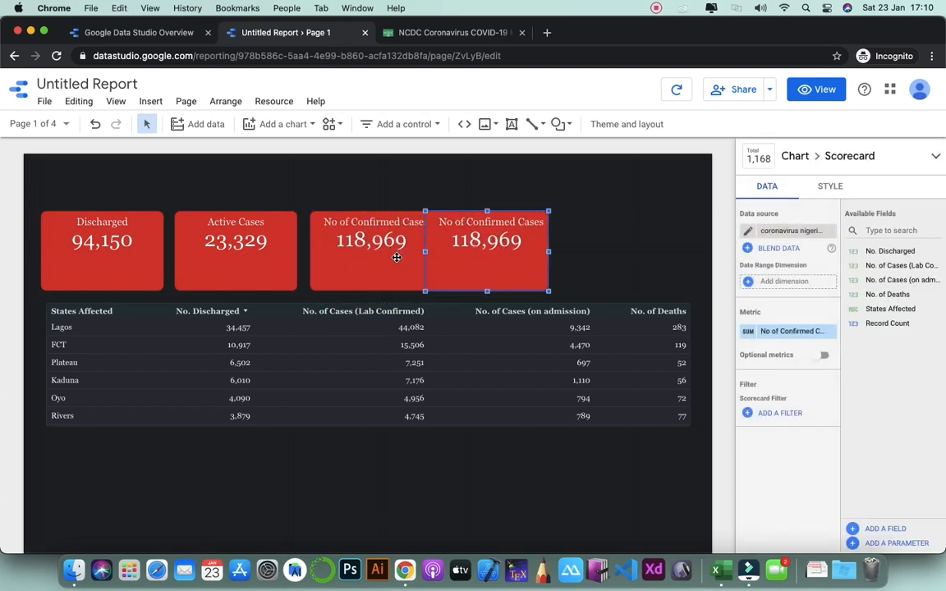
pyautogui.press('Right')
pyautogui.press('Right')
pyautogui.press('Right')
pyautogui.press('Right')
pyautogui.press('Right')
pyautogui.press('Right')
pyautogui.press('Right')
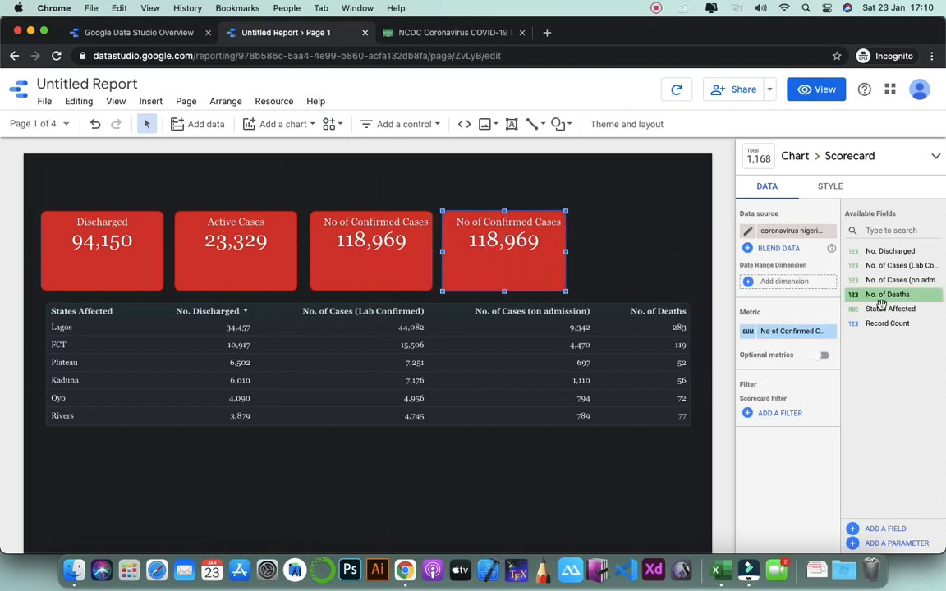
# Step: Set the fourth scorecard's metric to No. of Deaths and rename it "Deaths"
pyautogui.moveTo(888, 294)
pyautogui.mouseDown()
pyautogui.moveTo(892, 313)
pyautogui.moveTo(807, 345)
pyautogui.moveTo(889, 302)
pyautogui.mouseUp()
pyautogui.click(783, 332)
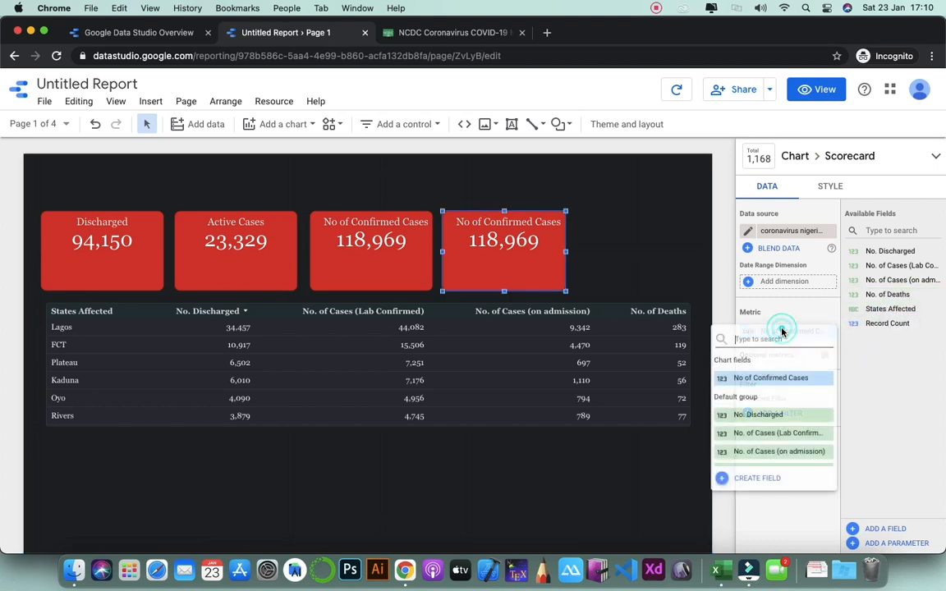
pyautogui.scroll(-2, 758, 444)
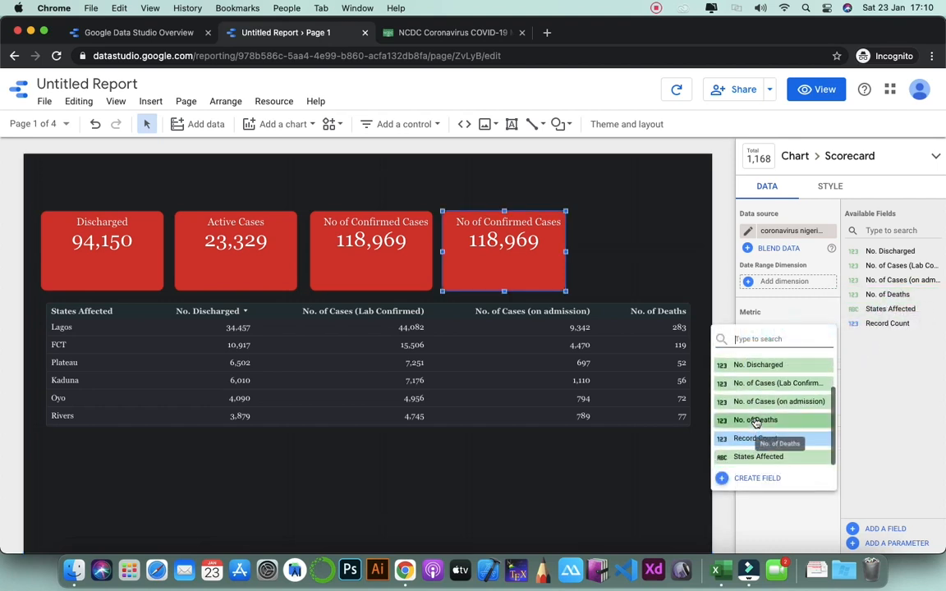
pyautogui.click(756, 419)
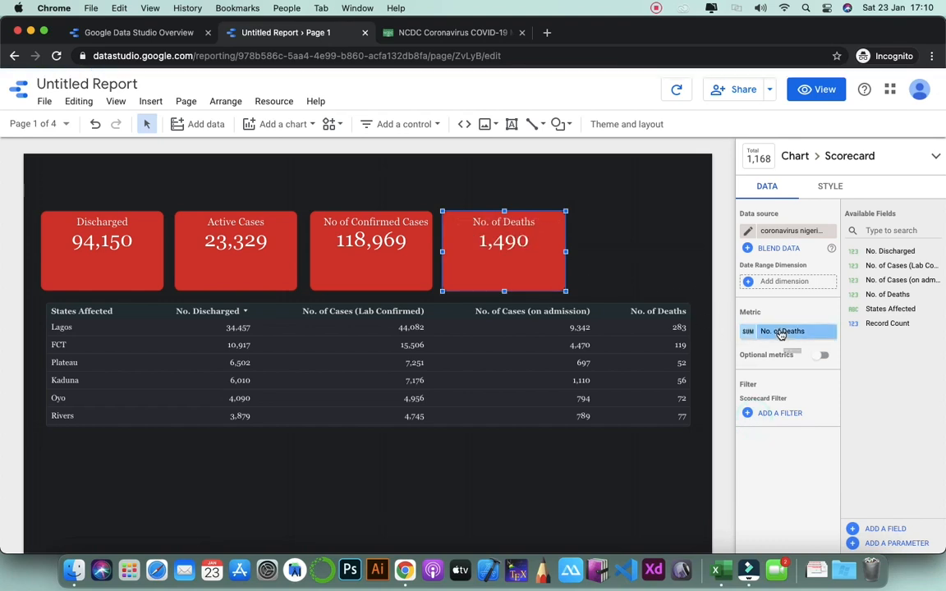
pyautogui.click(749, 332)
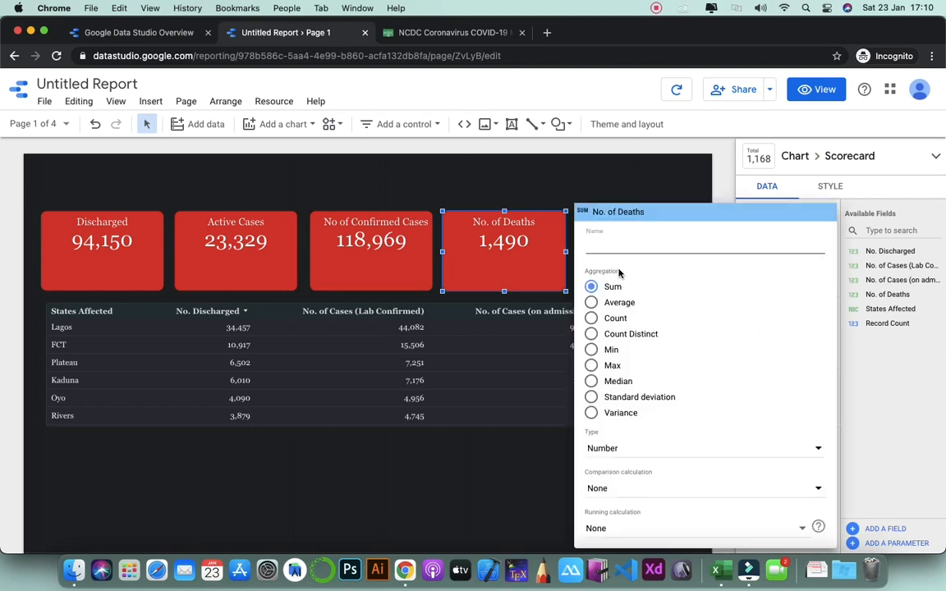
pyautogui.write('Deaths')
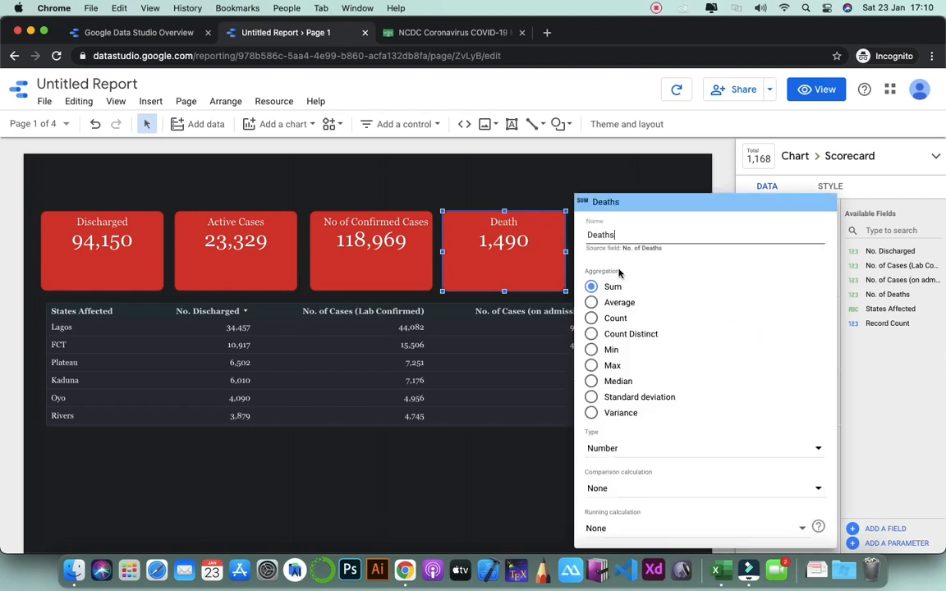
pyautogui.press('Return')
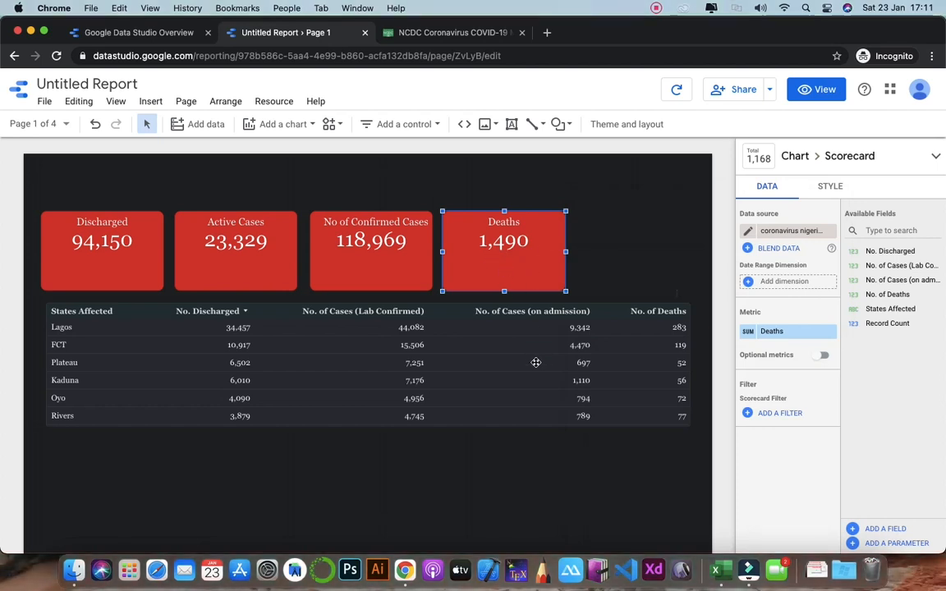
# Step: Open the embedded coronavirus nigeria.csv data source for editing from the report's added data sources
pyautogui.scroll(-1, 387, 373)
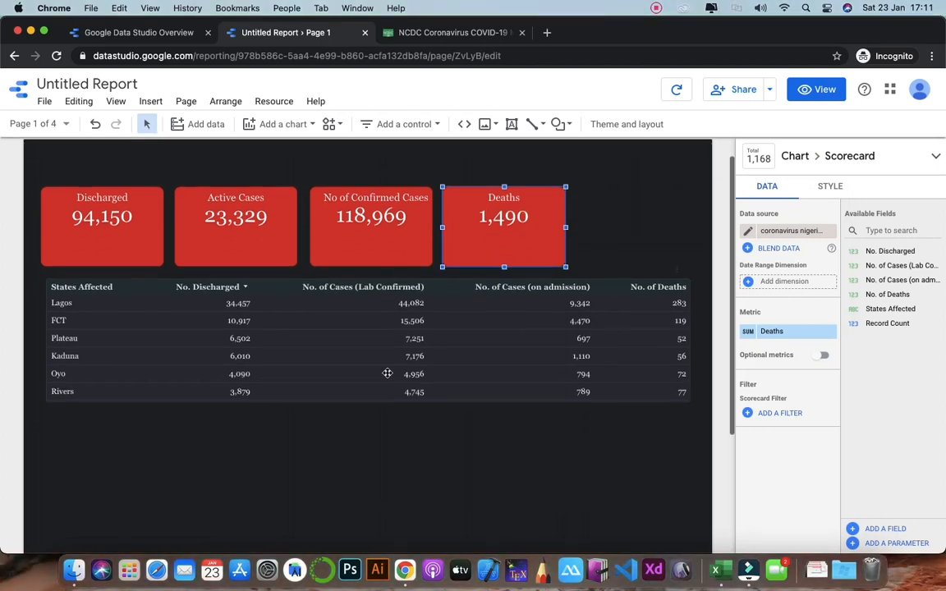
pyautogui.scroll(1, 387, 373)
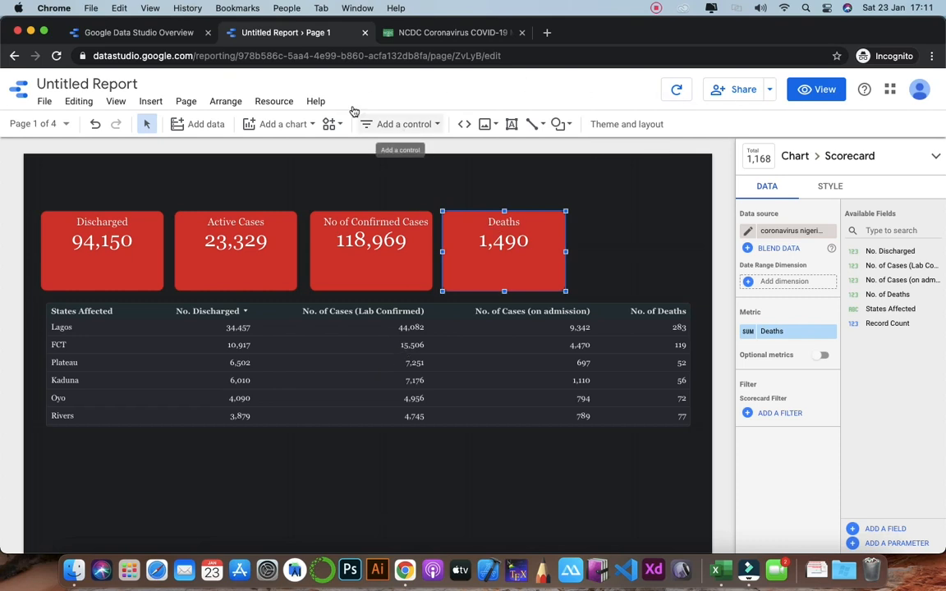
pyautogui.click(283, 104)
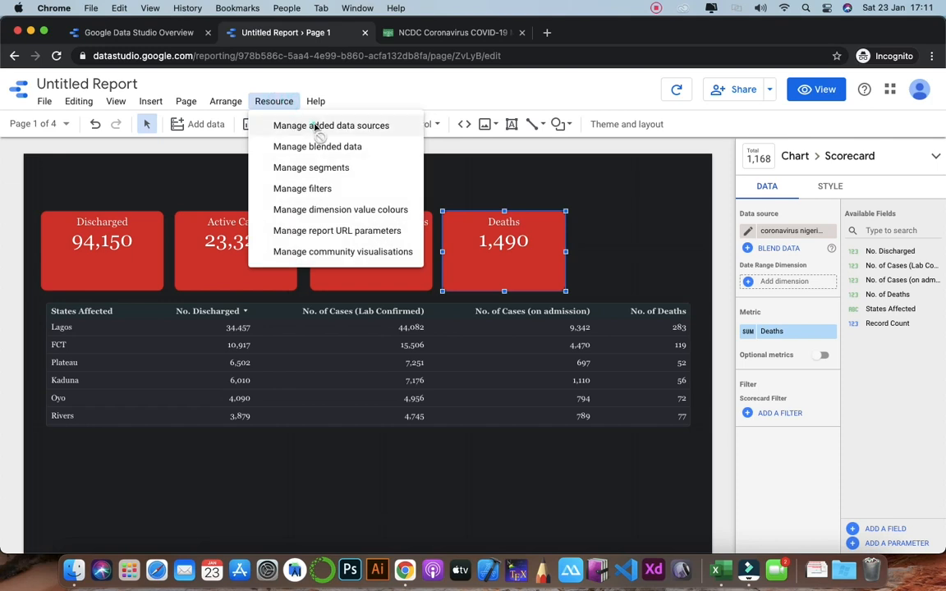
pyautogui.click(316, 127)
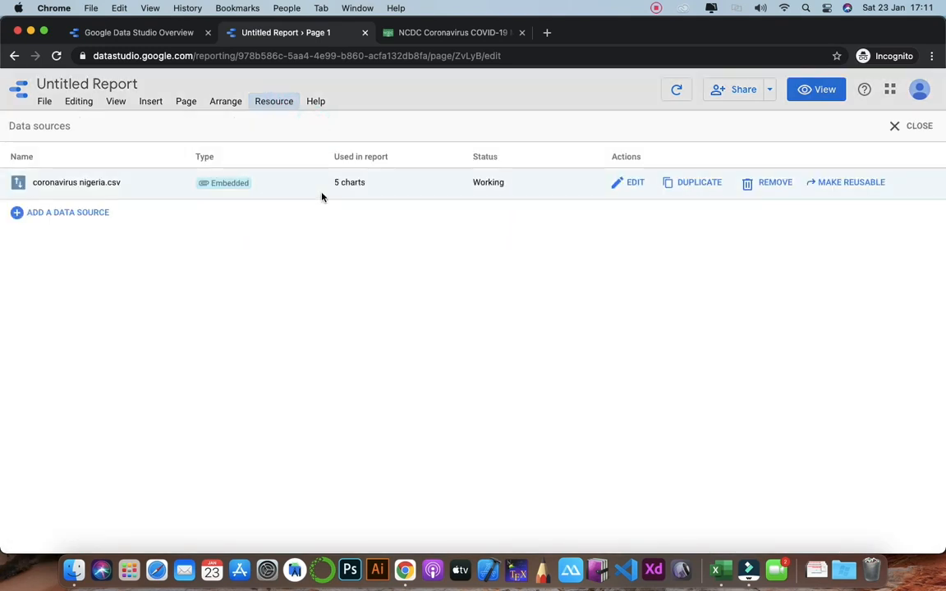
pyautogui.click(631, 184)
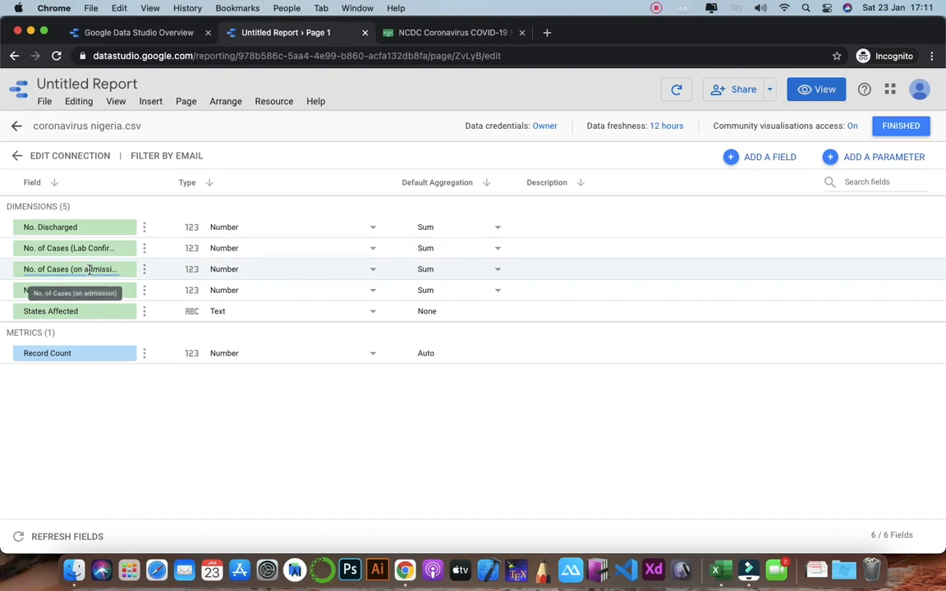
# Step: Add a calculated field with the formula No. of Deaths / No. of Cases (Lab Confirmed)
pyautogui.click(732, 157)
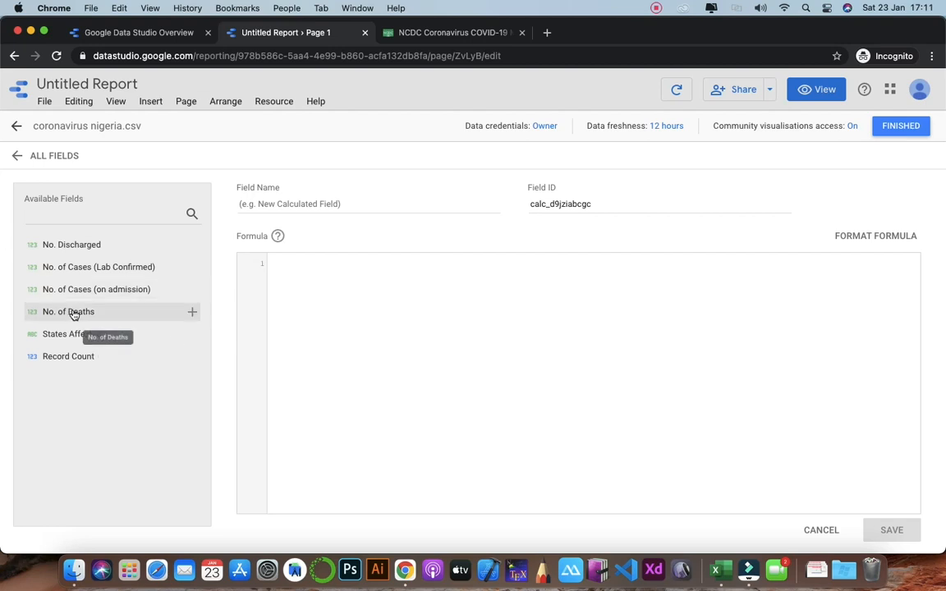
pyautogui.moveTo(80, 312); pyautogui.dragTo(320, 269)
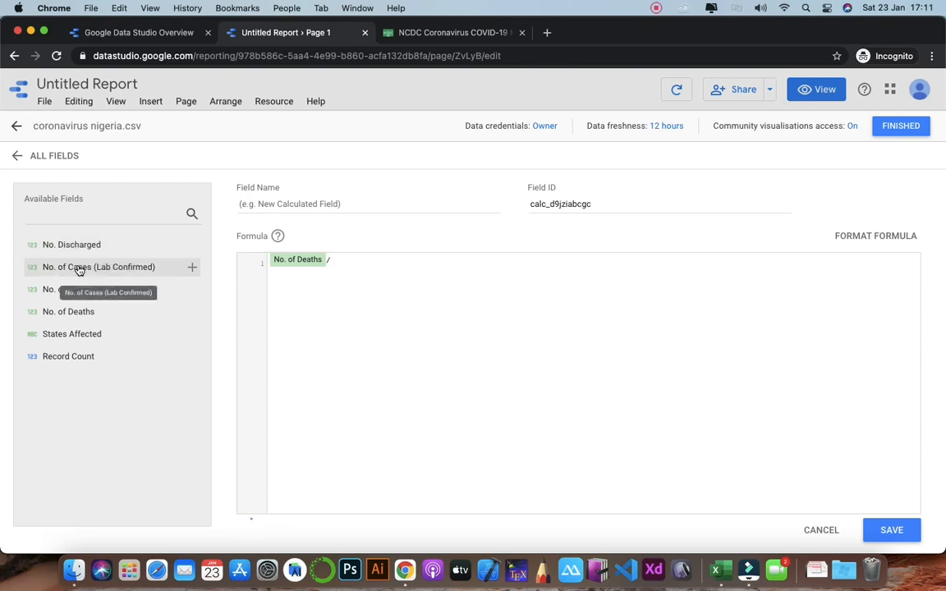
pyautogui.moveTo(79, 267); pyautogui.dragTo(407, 264)
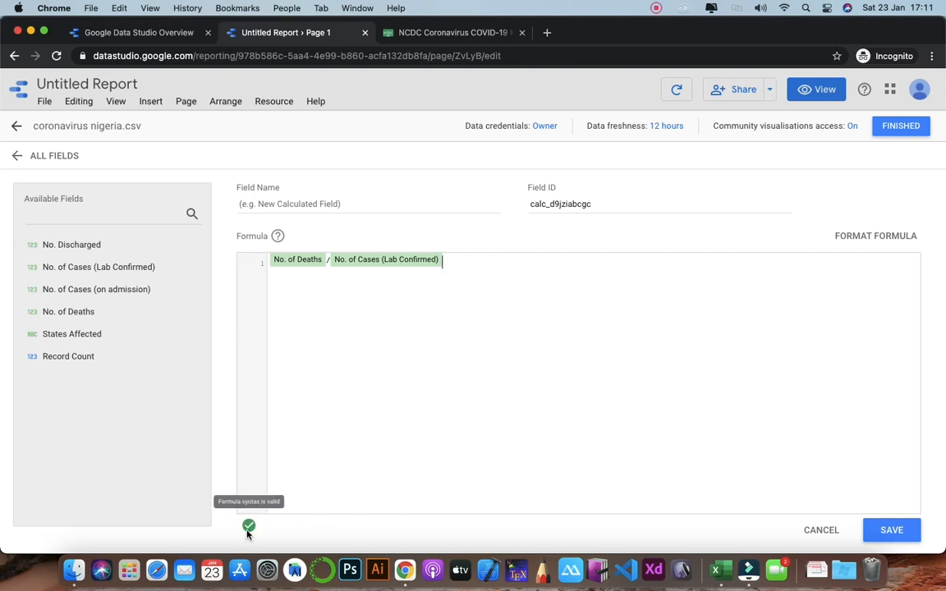
# Step: Name the calculated field "Death Rate", save it, and finish editing the data source to return to the report page
pyautogui.click(327, 198)
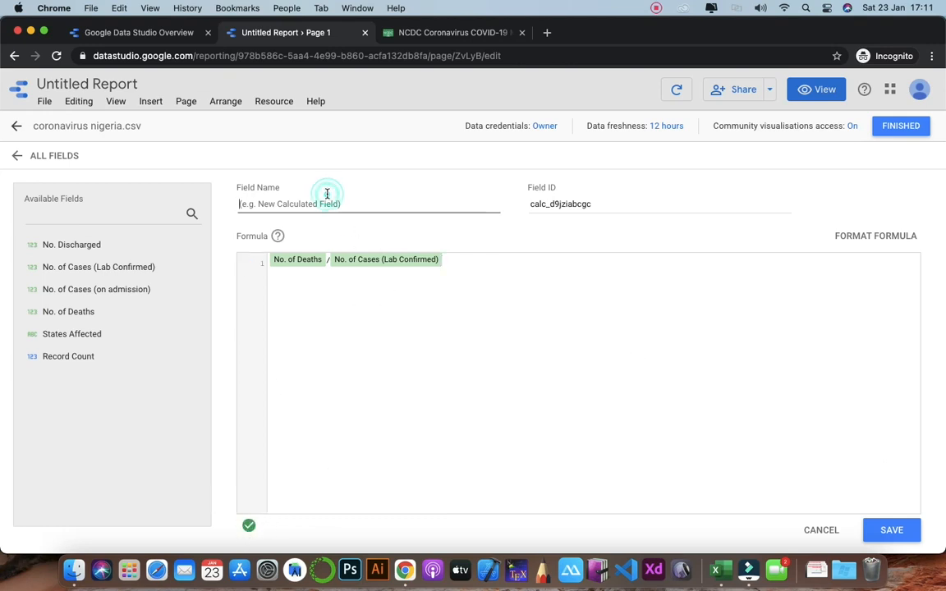
pyautogui.write('Death')
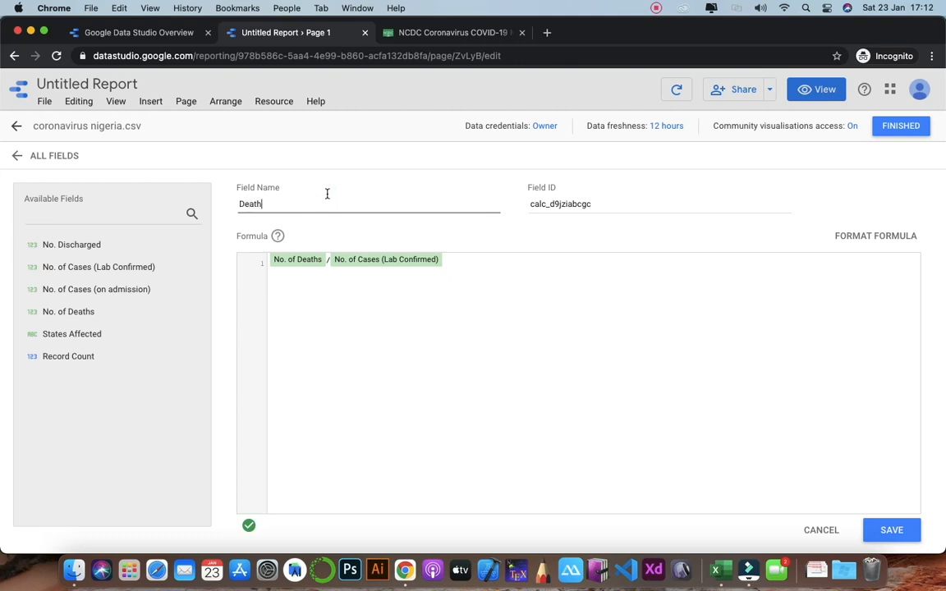
pyautogui.write(' Rate')
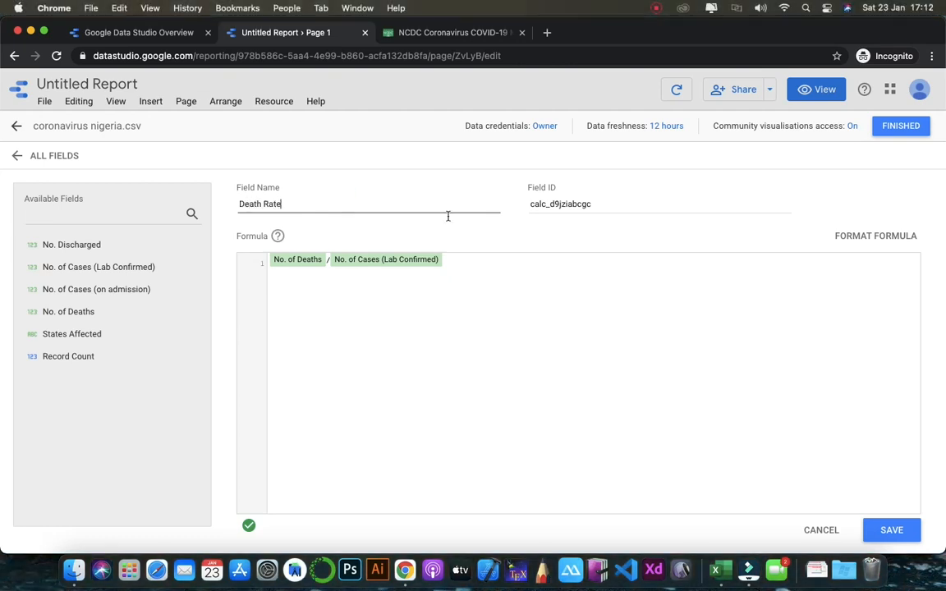
pyautogui.click(889, 533)
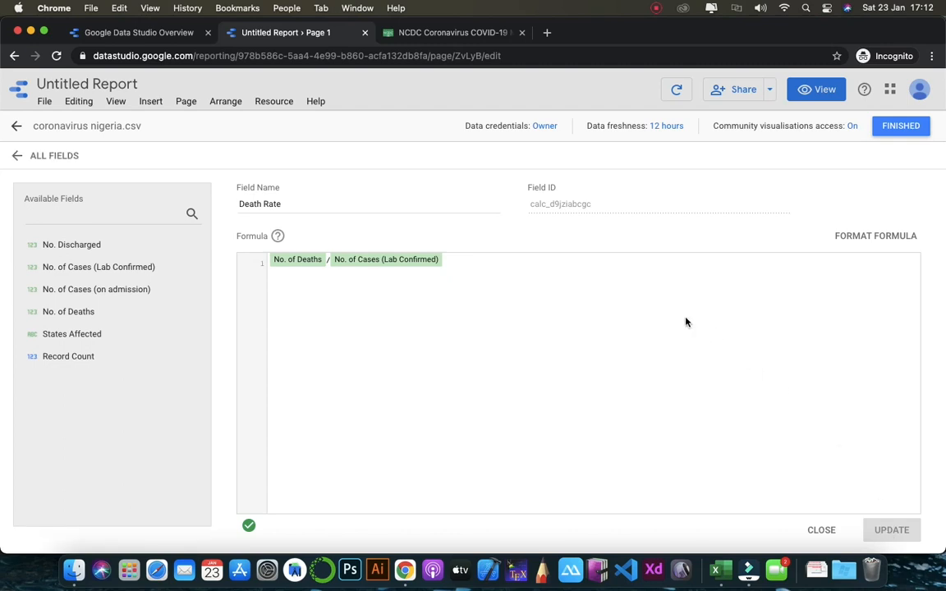
pyautogui.click(901, 126)
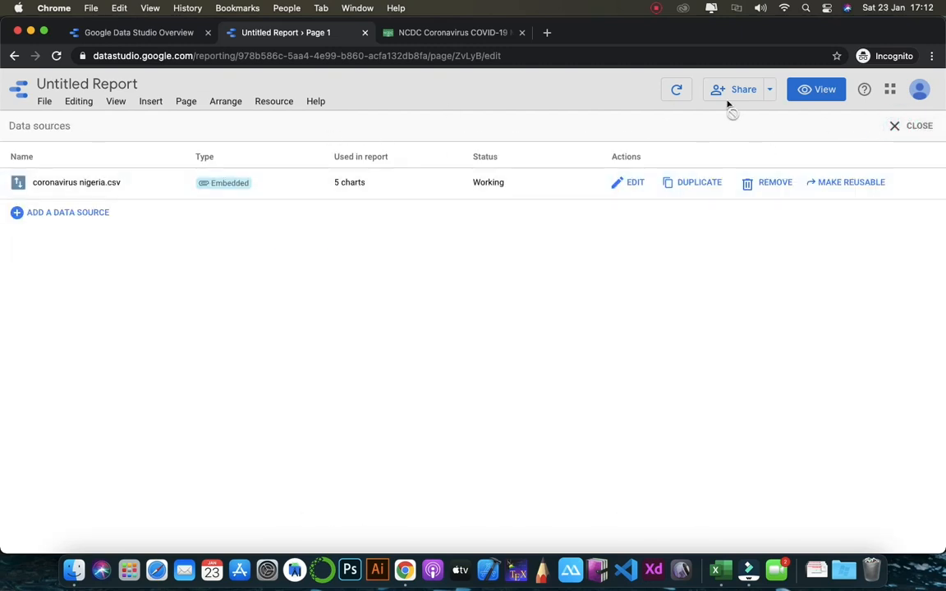
pyautogui.click(913, 126)
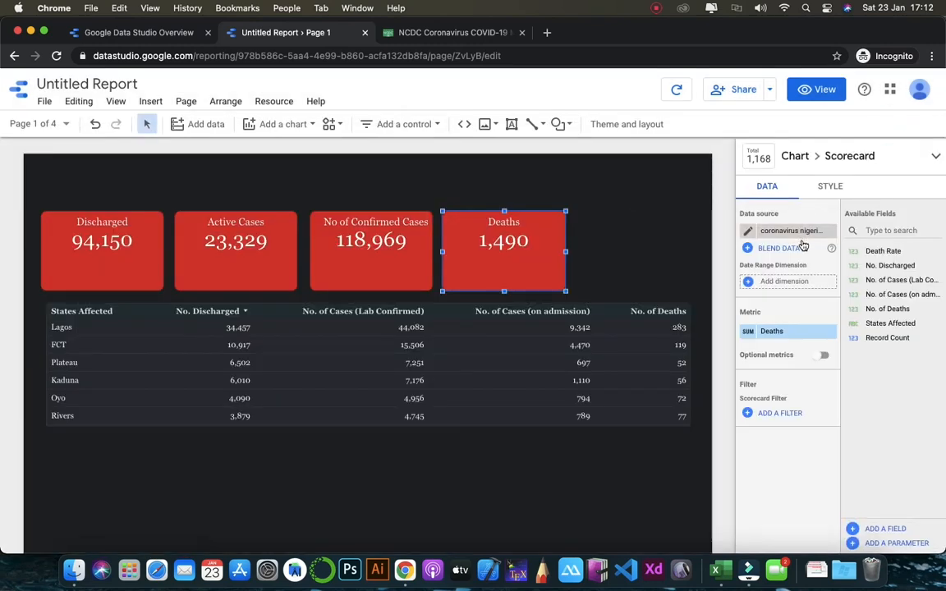
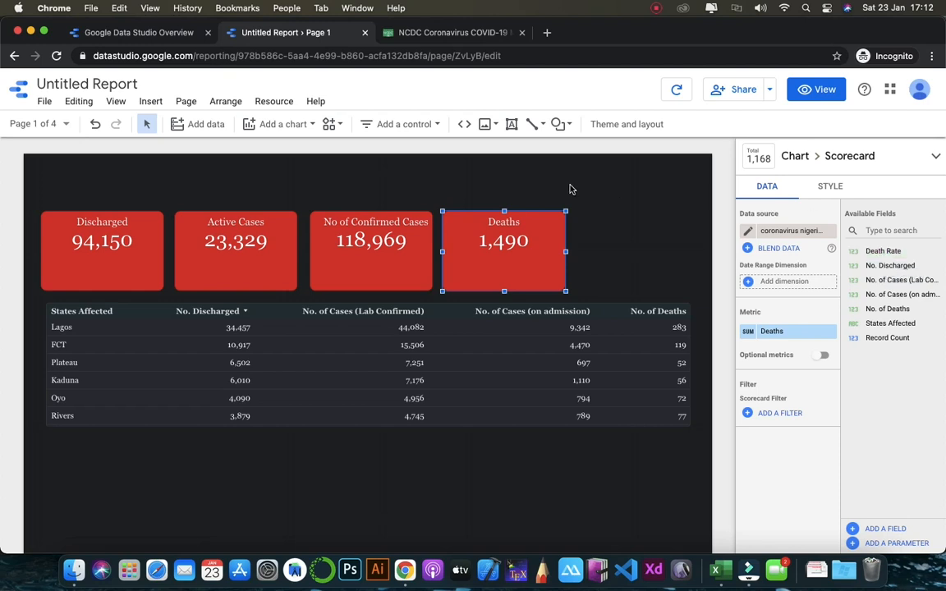
# Step: Duplicate the Deaths scorecard, align the copy at the right end of the card row, and set its metric to Death Rate
pyautogui.hotkey('ctrl', 'd')
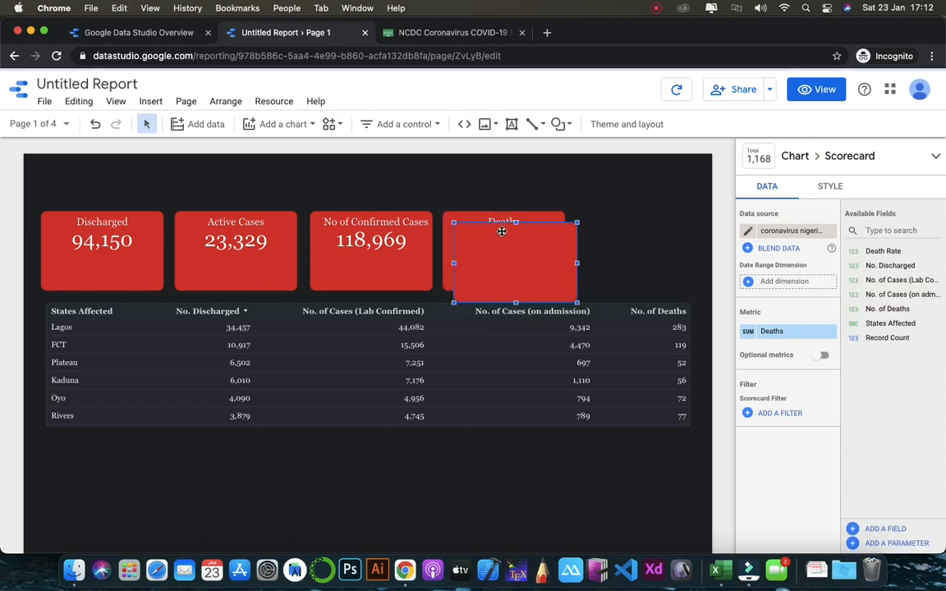
pyautogui.press('Up')
pyautogui.press('Up')
pyautogui.press('Right')
pyautogui.press('Right')
pyautogui.press('Right')
pyautogui.press('Right')
pyautogui.press('Right')
pyautogui.press('Right')
pyautogui.press('Right')
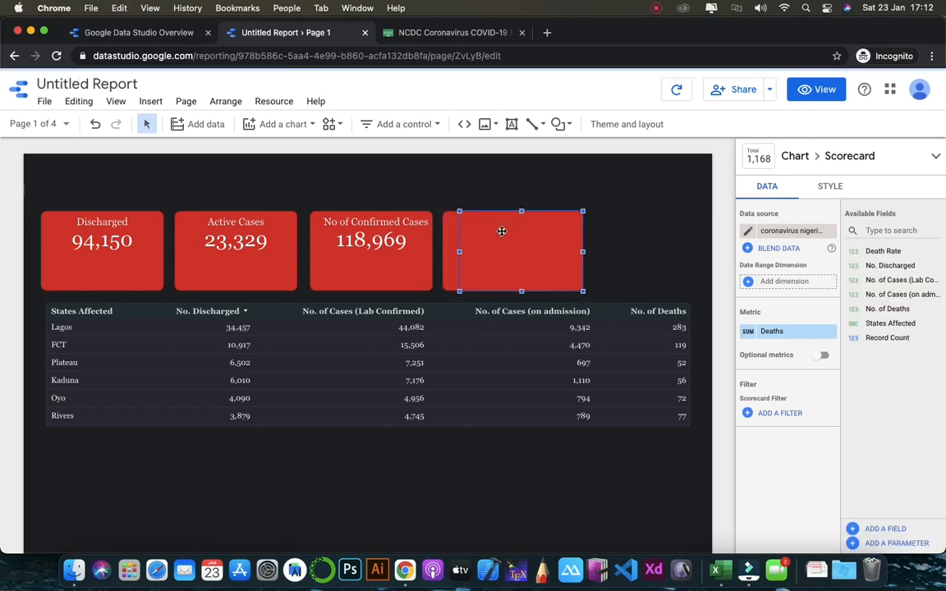
pyautogui.press('Right')
pyautogui.press('Right')
pyautogui.press('Right')
pyautogui.press('Right')
pyautogui.press('Right')
pyautogui.press('Right')
pyautogui.press('Right')
pyautogui.press('Right')
pyautogui.press('Right')
pyautogui.press('Right')
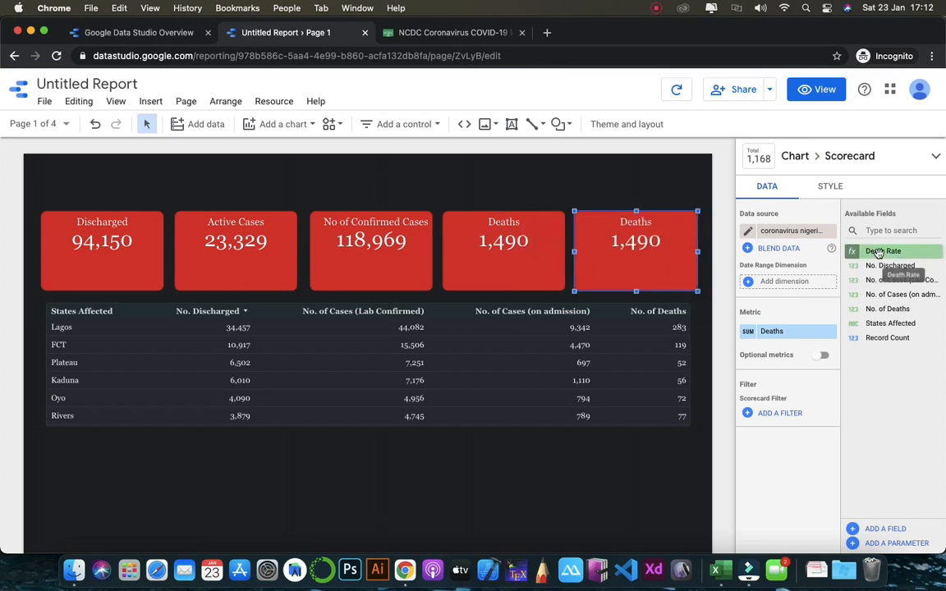
pyautogui.moveTo(873, 254); pyautogui.dragTo(797, 336)
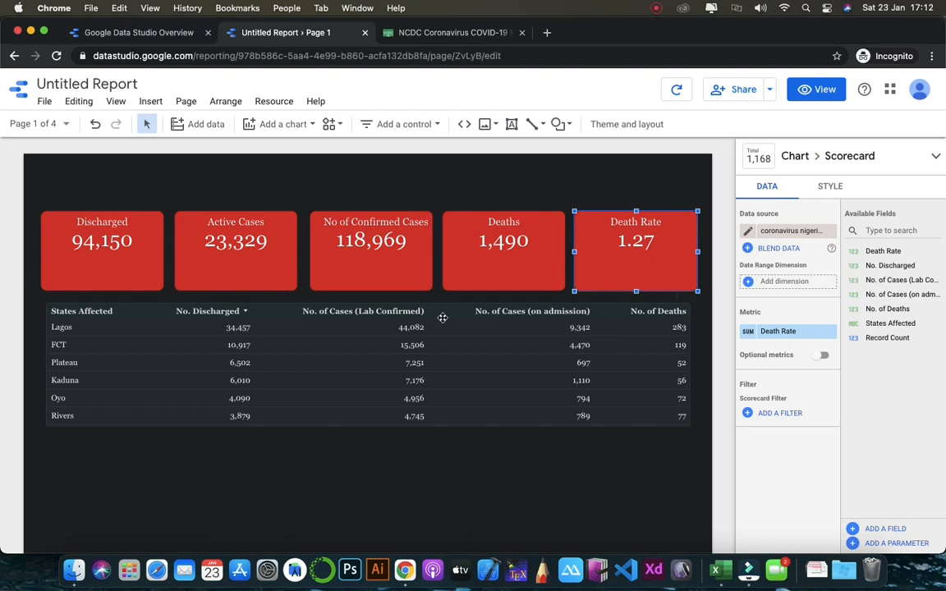
# Step: Add Death Rate as the last metric of the States Affected table
pyautogui.click(240, 363)
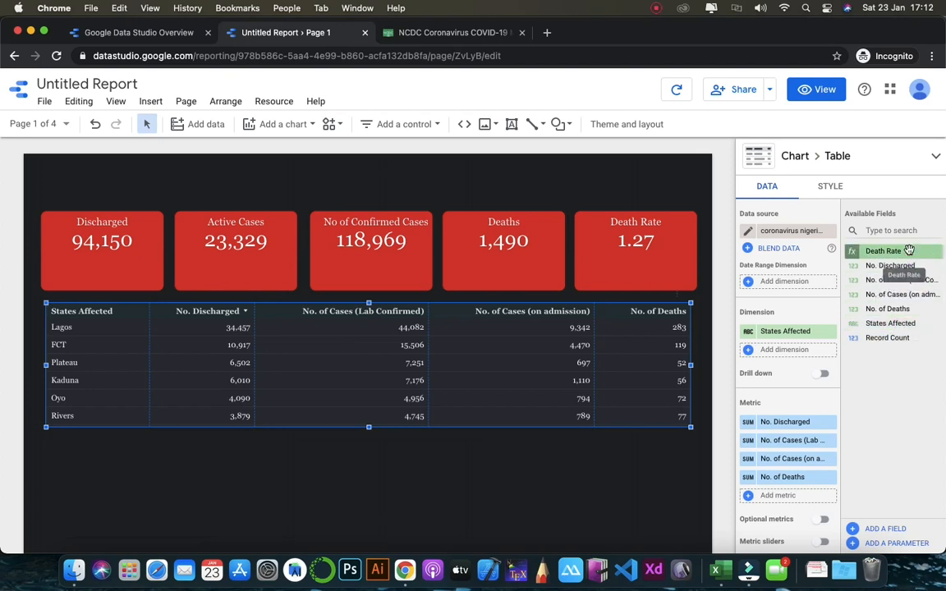
pyautogui.moveTo(886, 252); pyautogui.dragTo(810, 497)
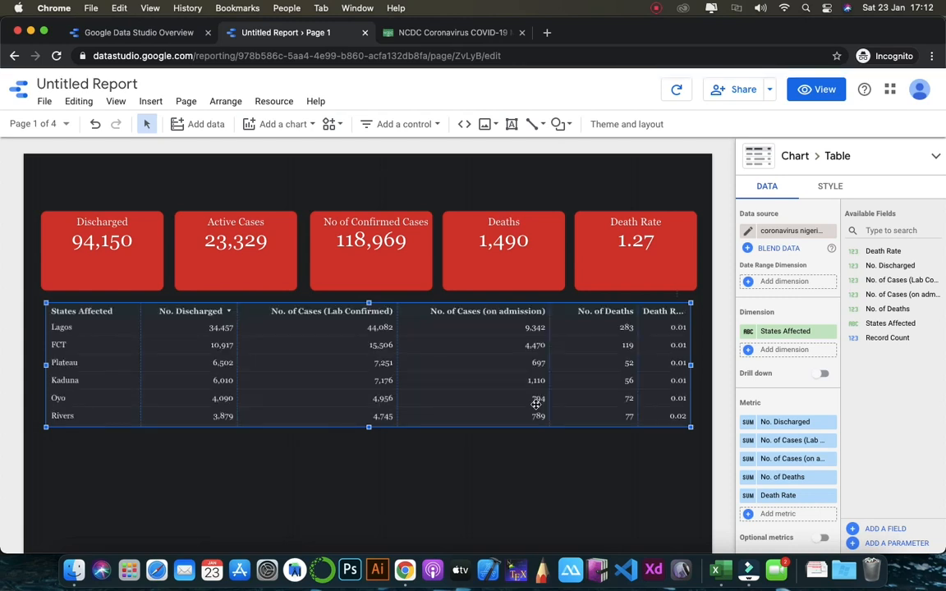
pyautogui.scroll(-2, 347, 386)
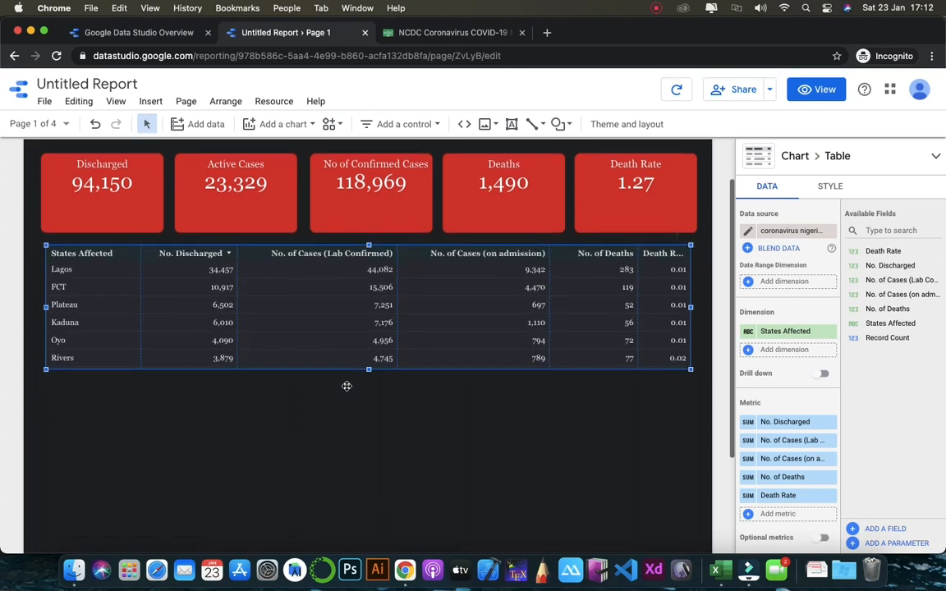
pyautogui.scroll(2, 347, 386)
pyautogui.scroll(-1, 347, 386)
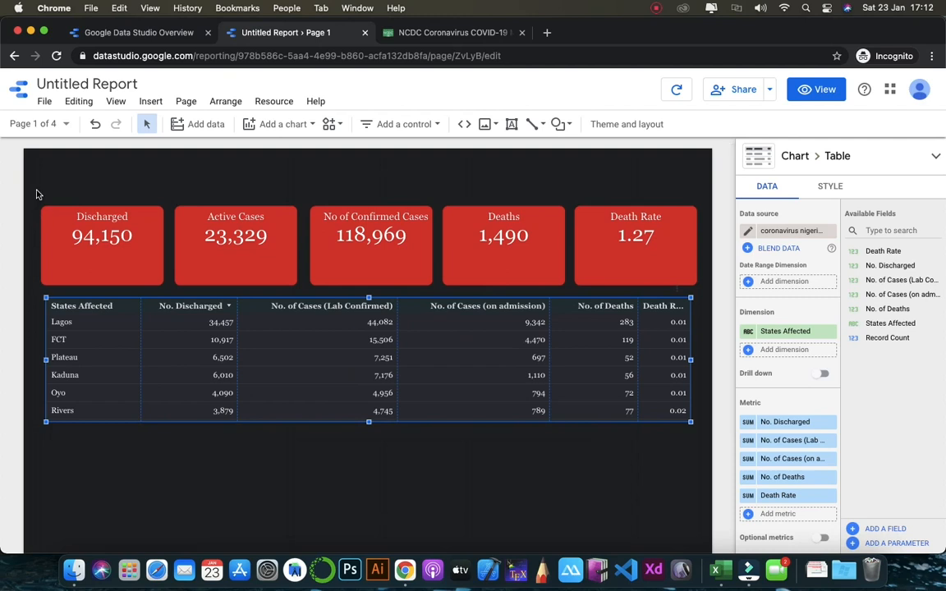
# Step: Select all five scorecards and the table and move them down together to leave empty space above
pyautogui.moveTo(41, 191); pyautogui.dragTo(695, 443)
pyautogui.press('Down')
pyautogui.press('Down')
pyautogui.press('Down')
pyautogui.press('Down')
pyautogui.press('Down')
pyautogui.press('Down')
pyautogui.press('Down')
pyautogui.press('Down')
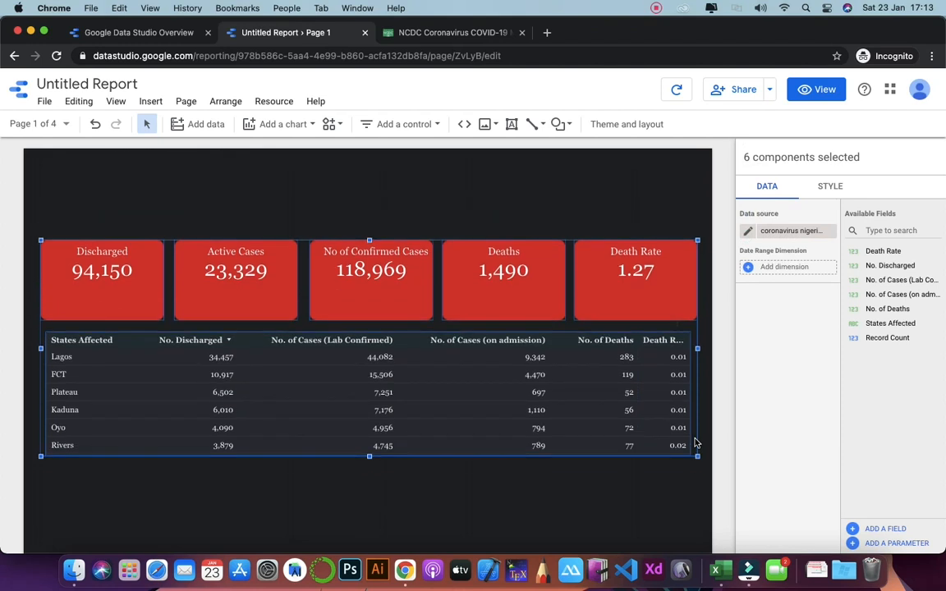
pyautogui.press('Down')
pyautogui.press('Down')
pyautogui.press('Down')
pyautogui.press('Down')
pyautogui.press('Down')
pyautogui.press('Up')
pyautogui.press('Up')
pyautogui.press('Up')
pyautogui.press('Up')
pyautogui.press('Up')
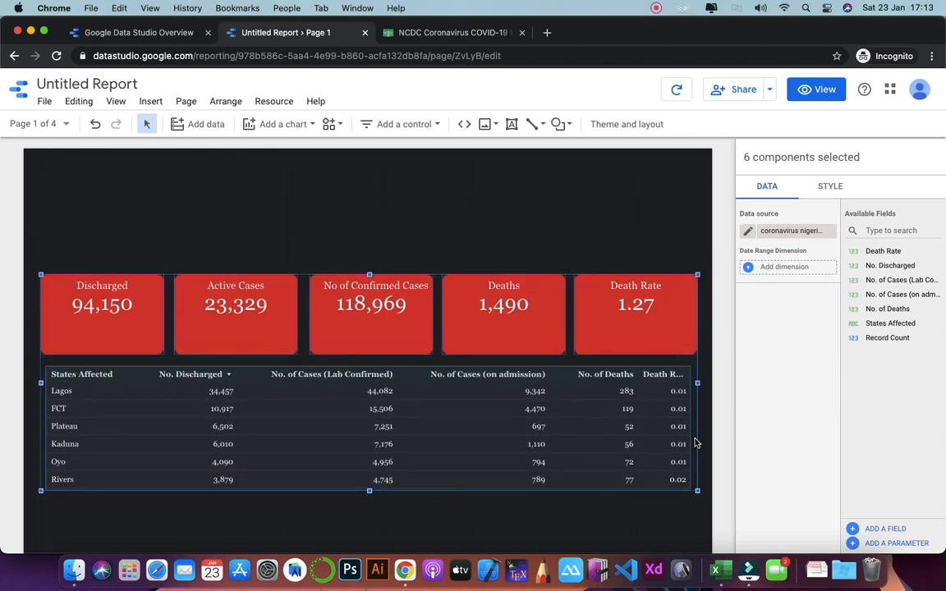
pyautogui.press('Down')
# Step: Make the selected scorecards and table report-level components
pyautogui.rightClick(539, 401)
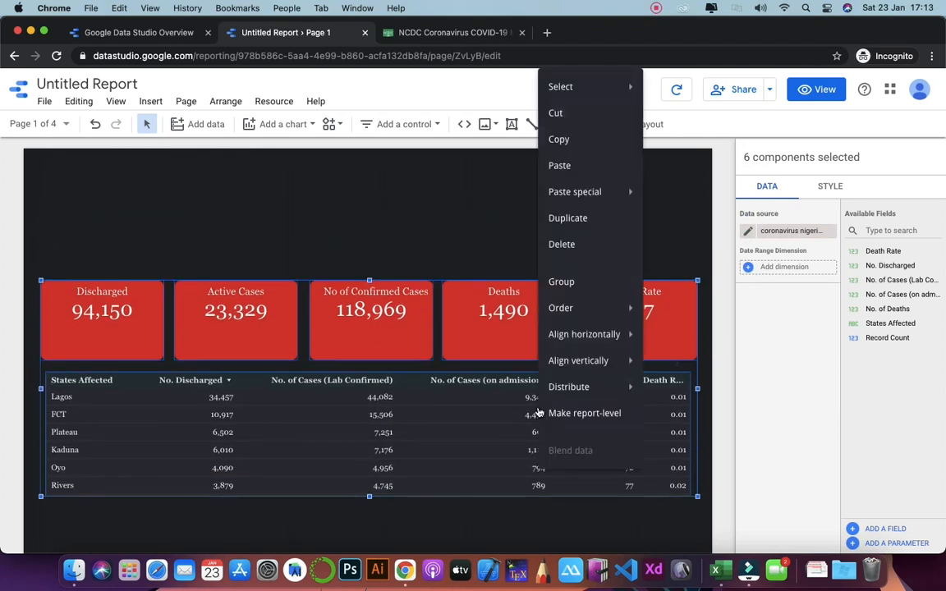
pyautogui.moveTo(580, 337)
pyautogui.moveTo(575, 312)
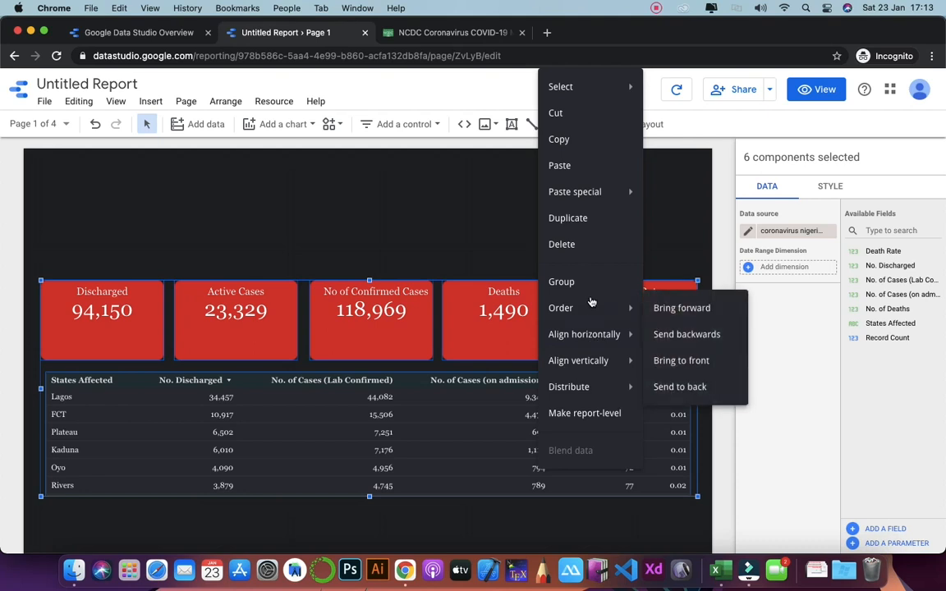
pyautogui.moveTo(602, 192)
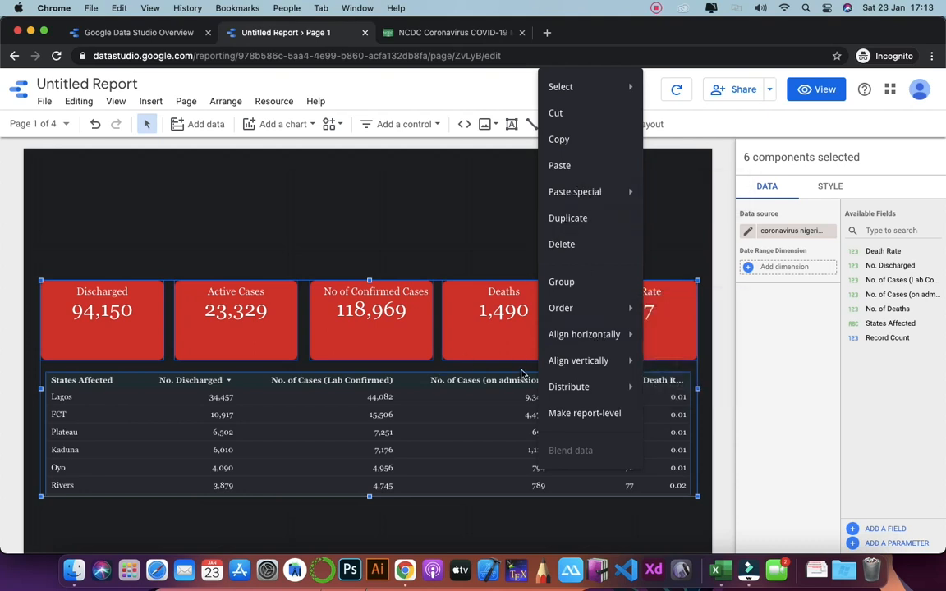
pyautogui.click(565, 415)
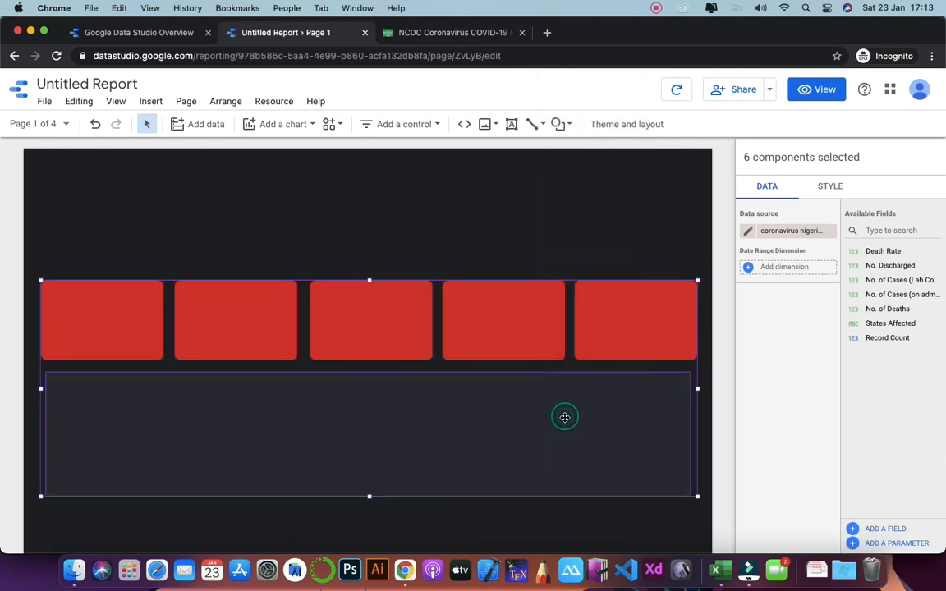
# Step: Check pages 2, 3 and 4 for the report-level components, and view the options available for them on page 4
pyautogui.click(62, 127)
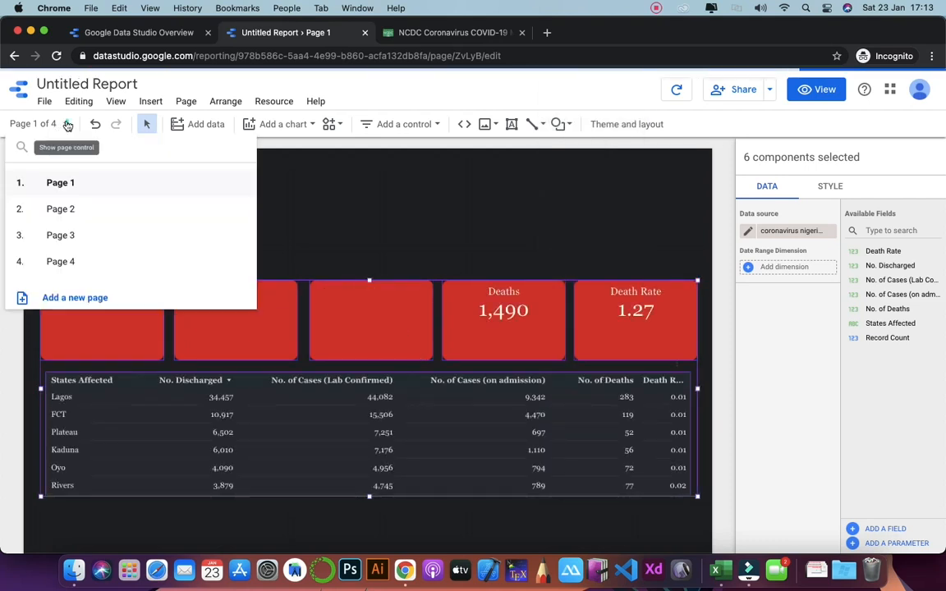
pyautogui.click(71, 210)
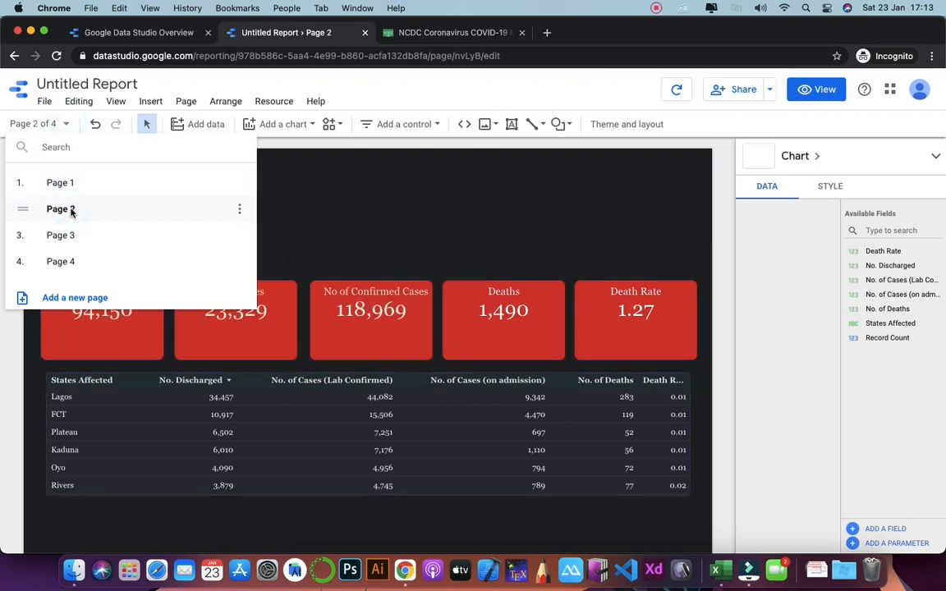
pyautogui.click(66, 236)
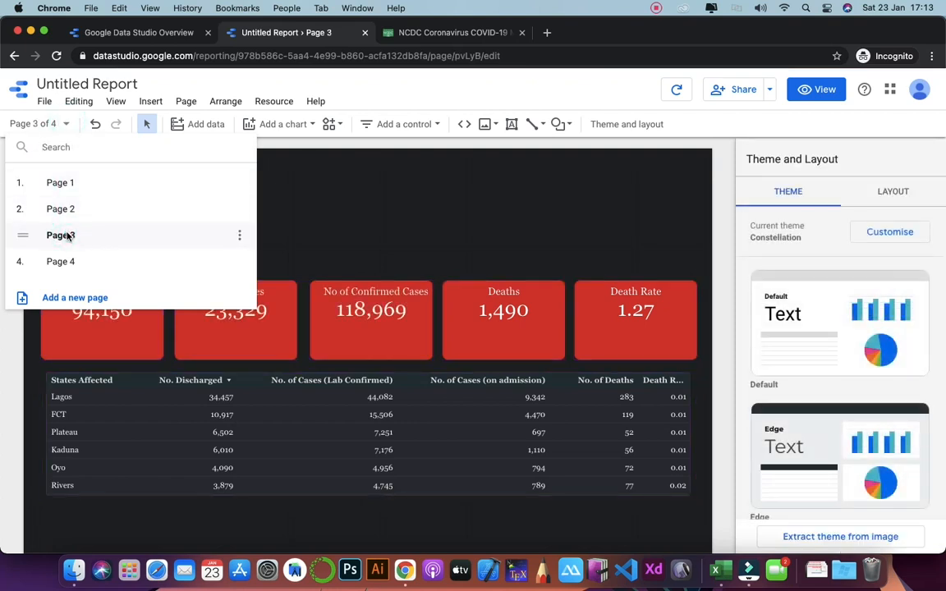
pyautogui.click(66, 262)
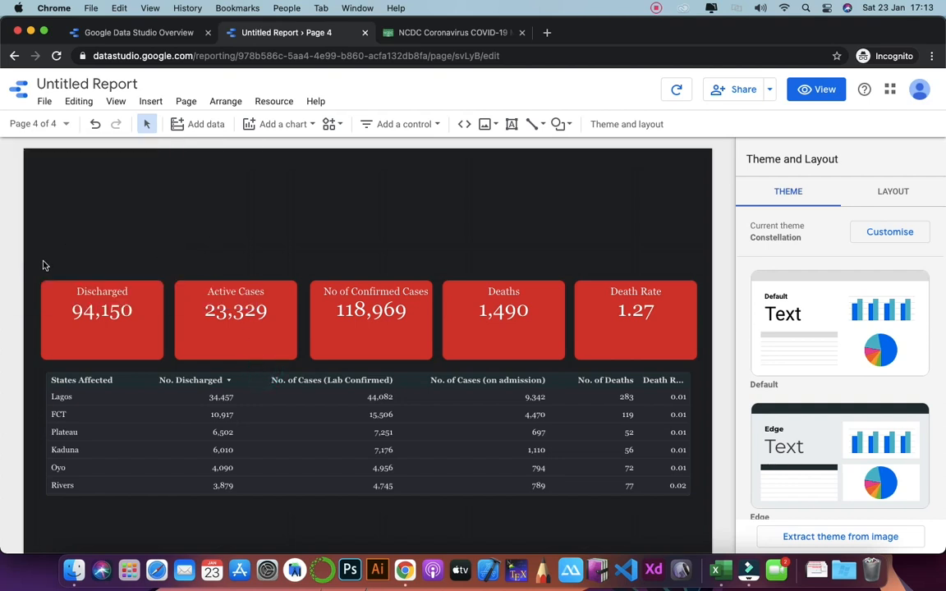
pyautogui.moveTo(39, 261); pyautogui.dragTo(608, 480)
pyautogui.rightClick(607, 485)
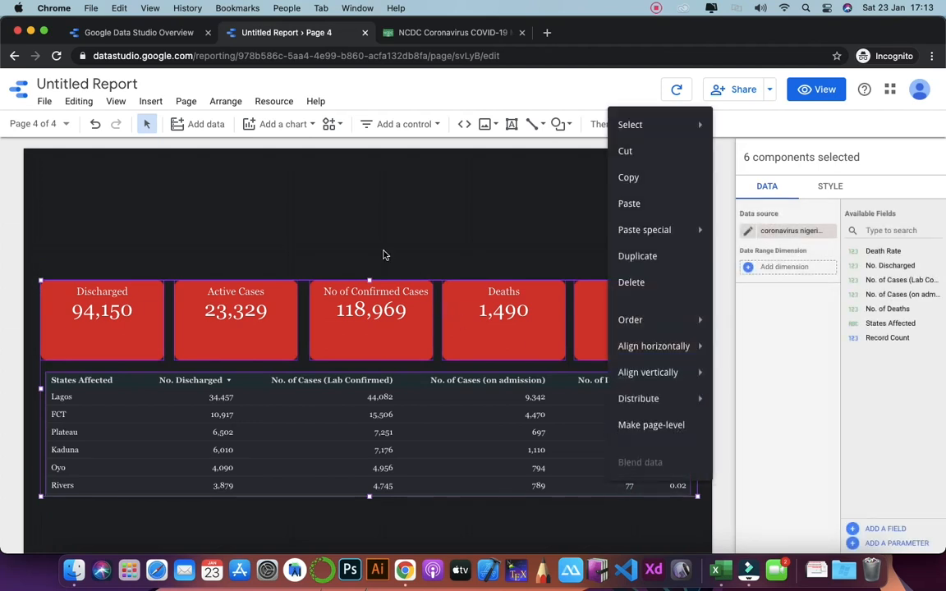
pyautogui.click(452, 214)
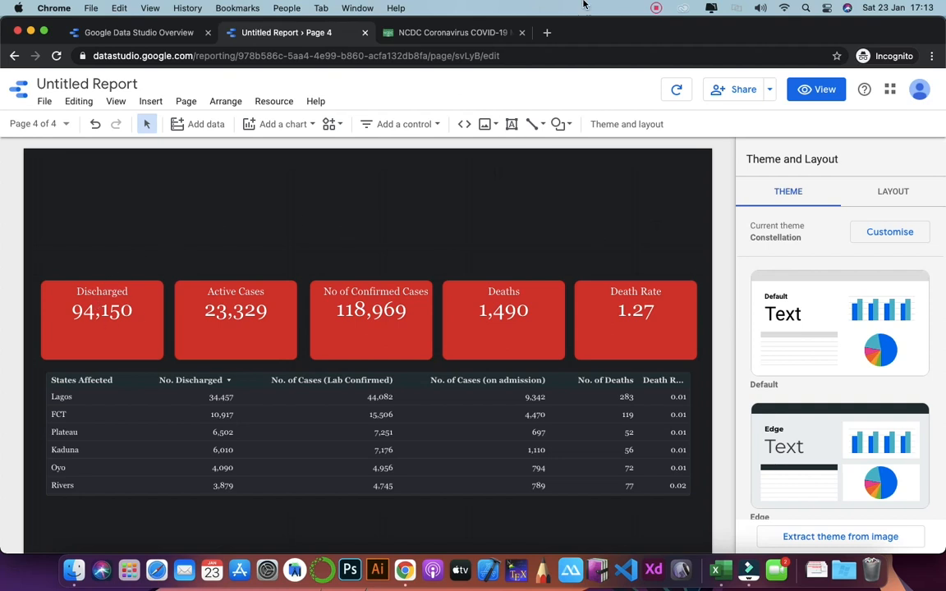
# Step: Search Google Images for "freedom icon" in a new browser tab
pyautogui.click(545, 33)
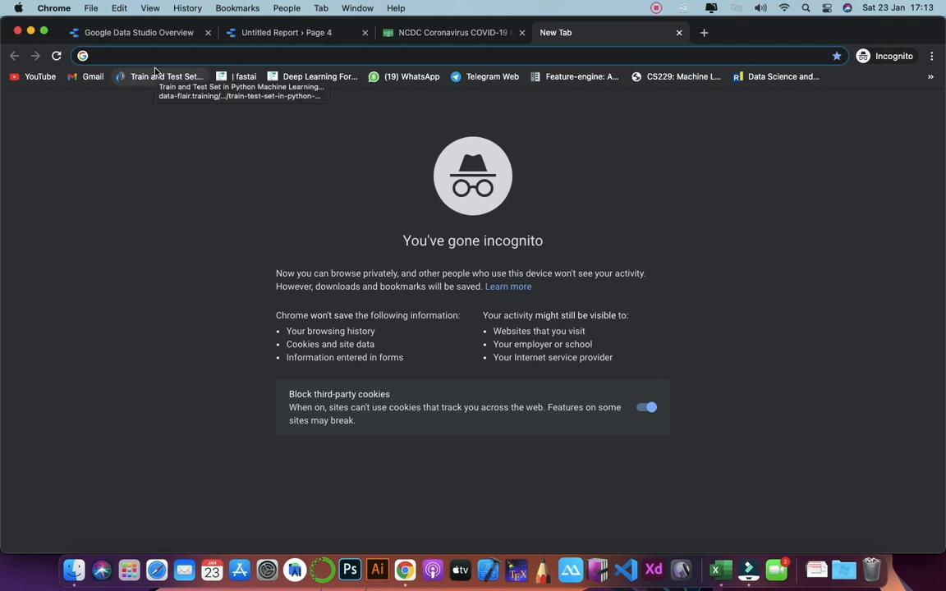
pyautogui.write('freedo')
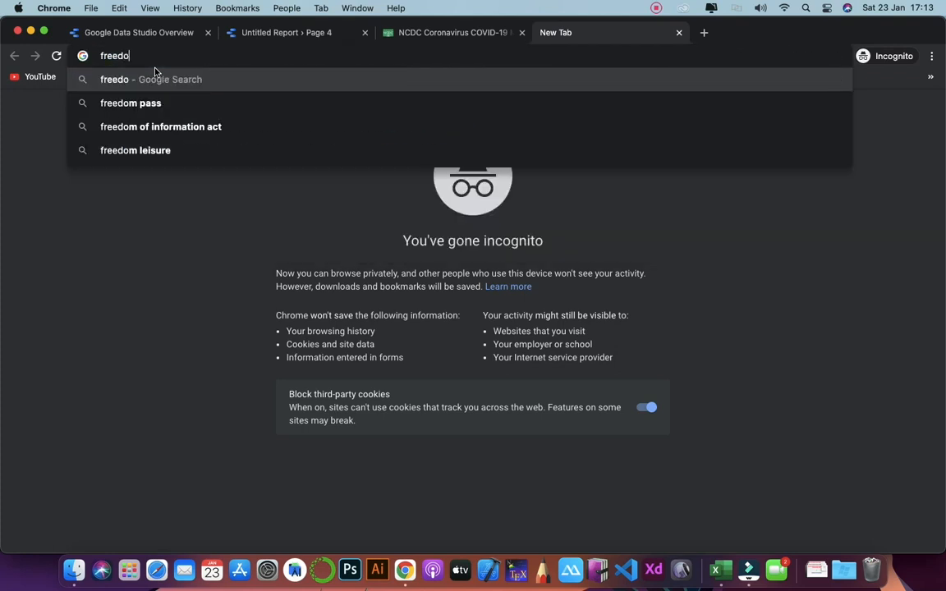
pyautogui.write('m icon')
pyautogui.press('Return')
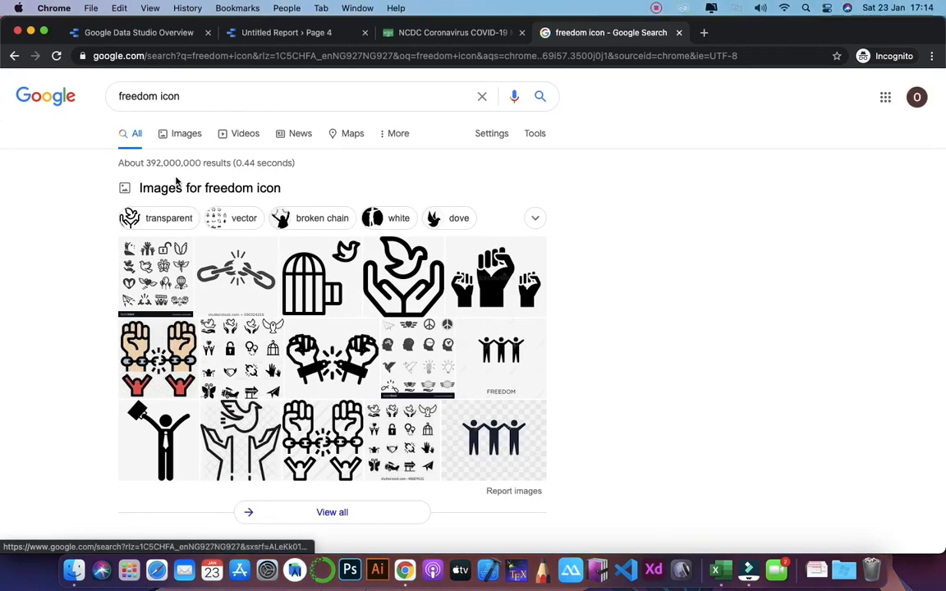
pyautogui.click(197, 139)
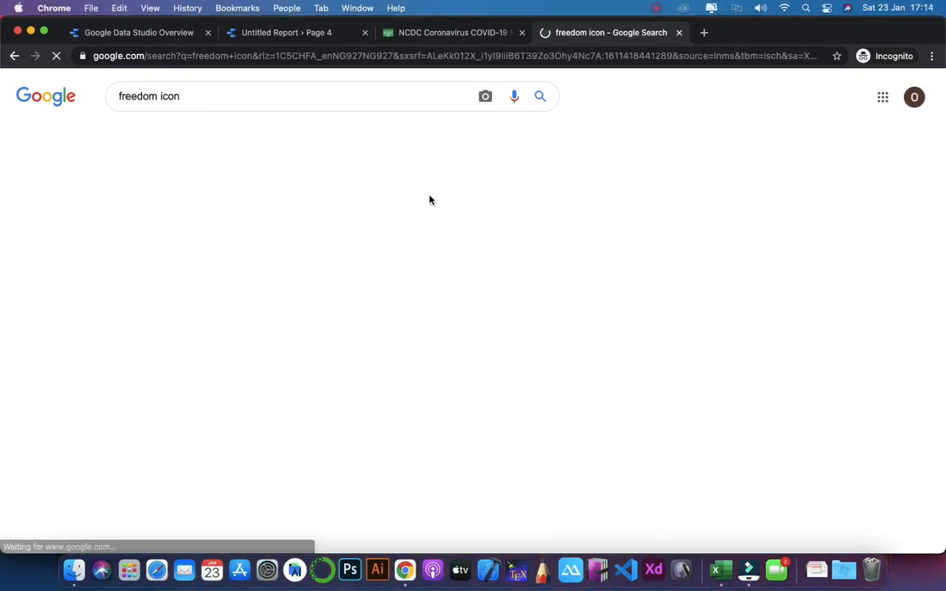
pyautogui.scroll(-5, 457, 366)
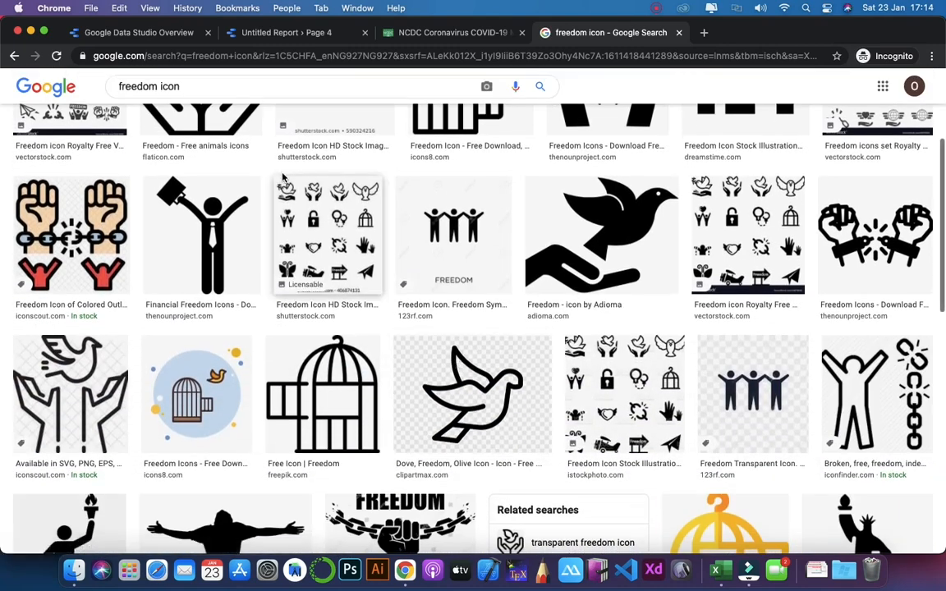
# Step: Browse images related to the Financial Freedom icon and open the Arms Raised figure from the Noun Project
pyautogui.click(224, 179)
pyautogui.scroll(-10, 743, 350)
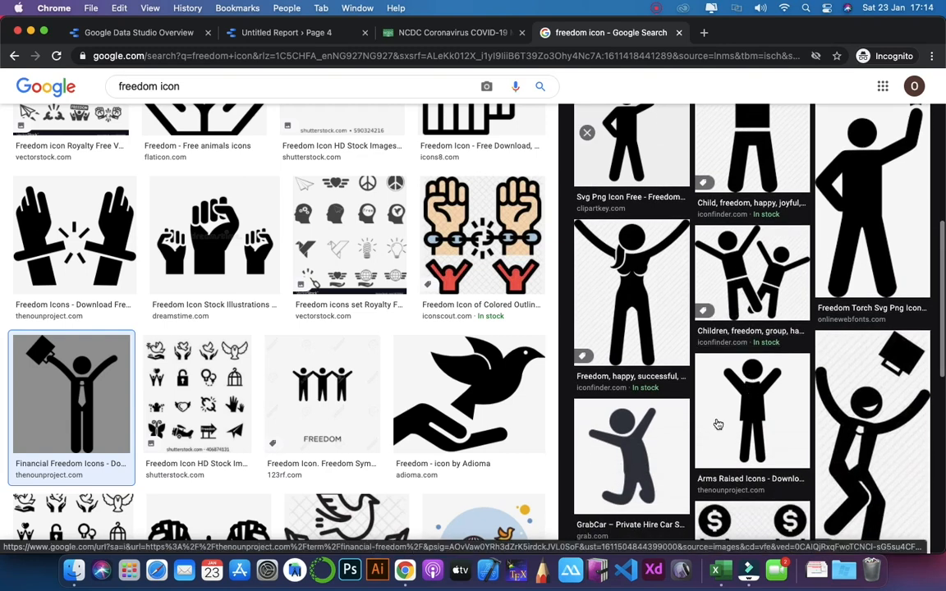
pyautogui.scroll(-12, 844, 419)
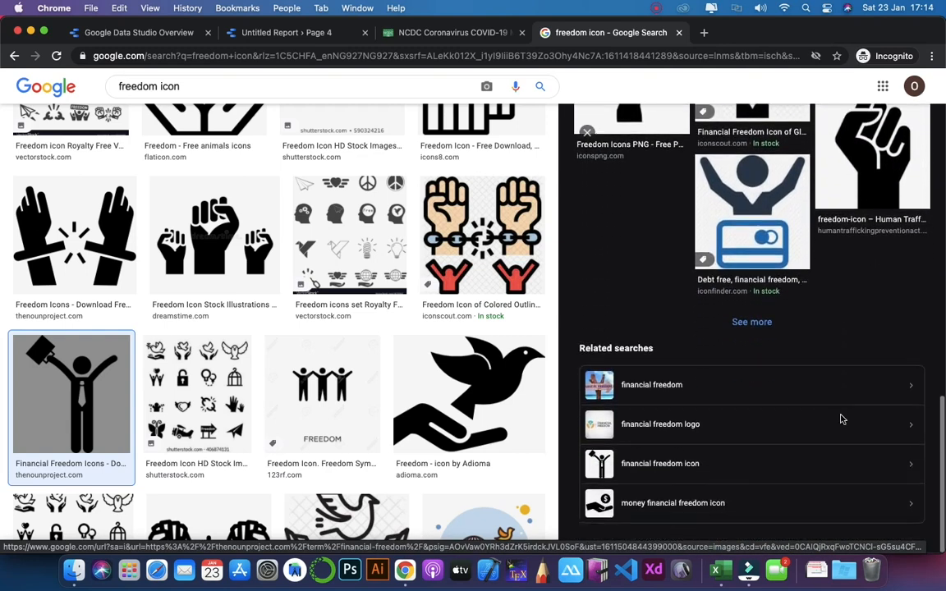
pyautogui.scroll(8, 842, 419)
pyautogui.scroll(3, 842, 420)
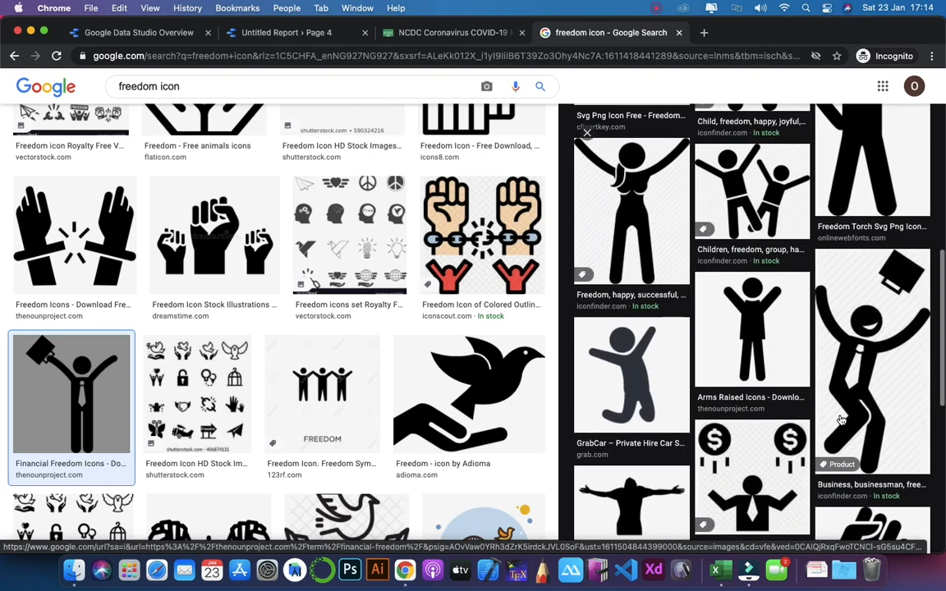
pyautogui.click(754, 390)
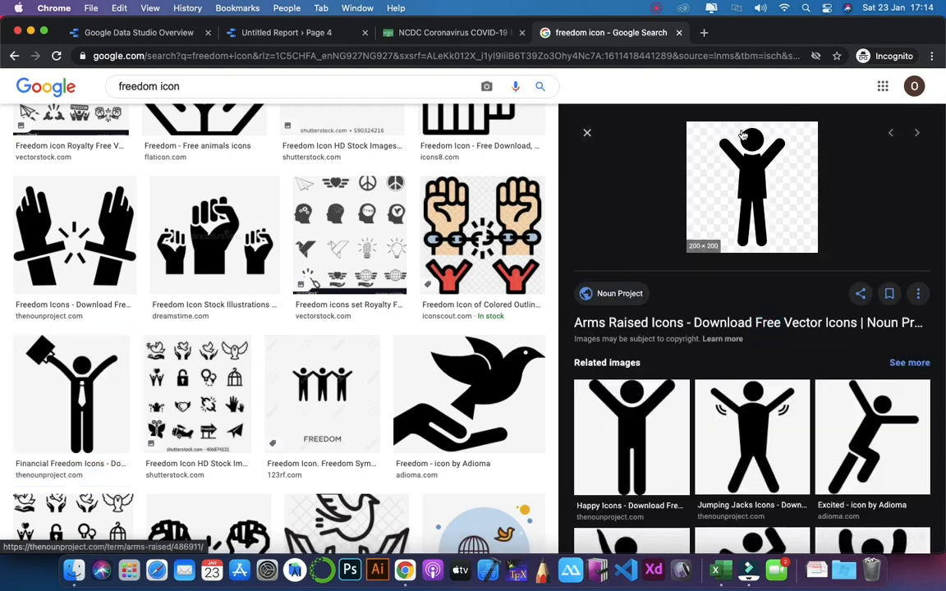
# Step: Save the Arms Raised image to the Desktop as discharged.png and return to the report
pyautogui.rightClick(751, 182)
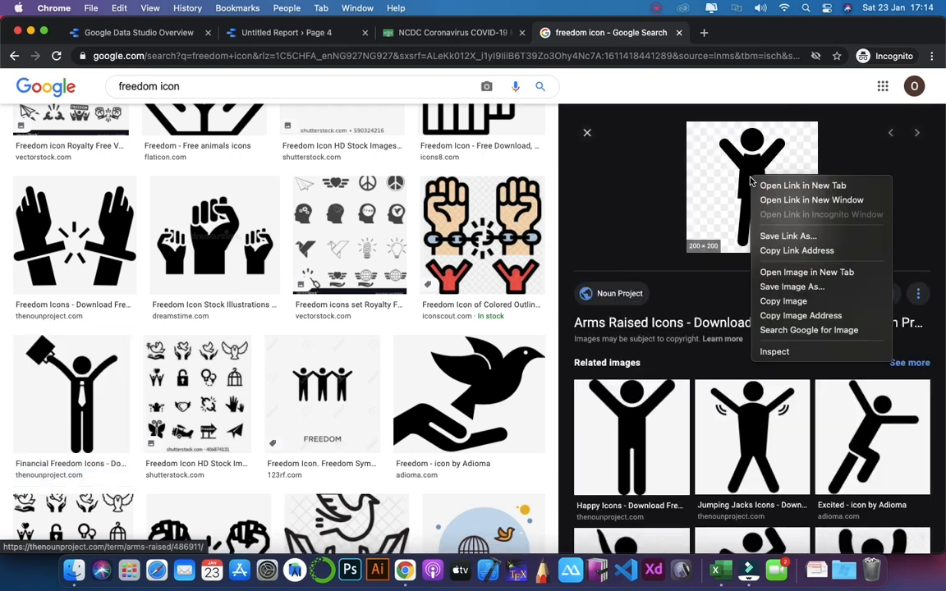
pyautogui.click(788, 287)
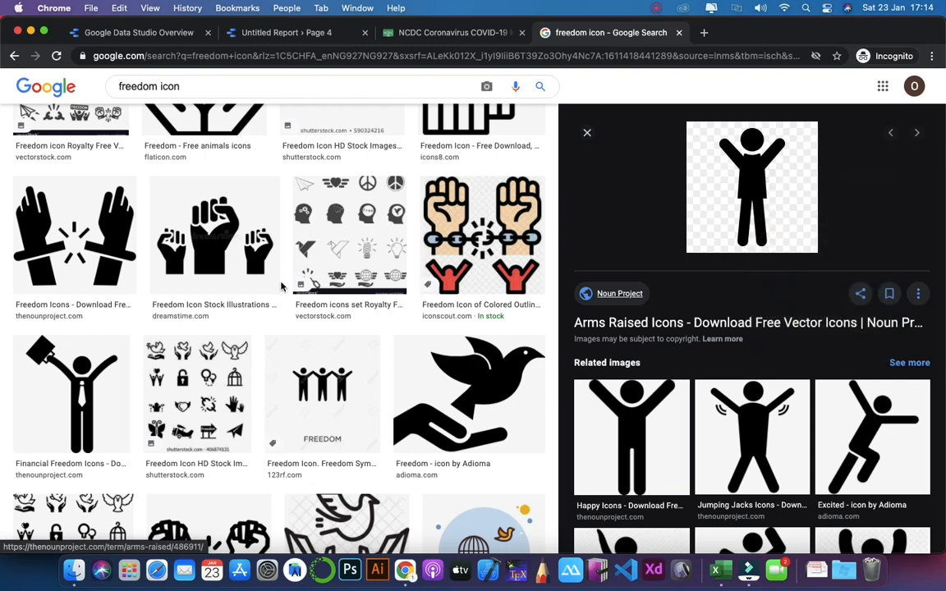
pyautogui.write('di')
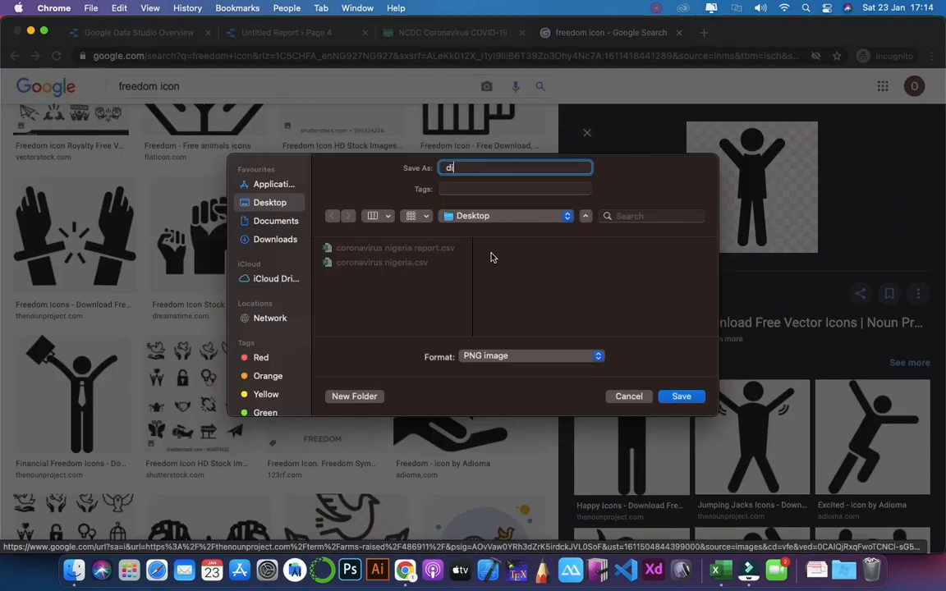
pyautogui.write('scharged')
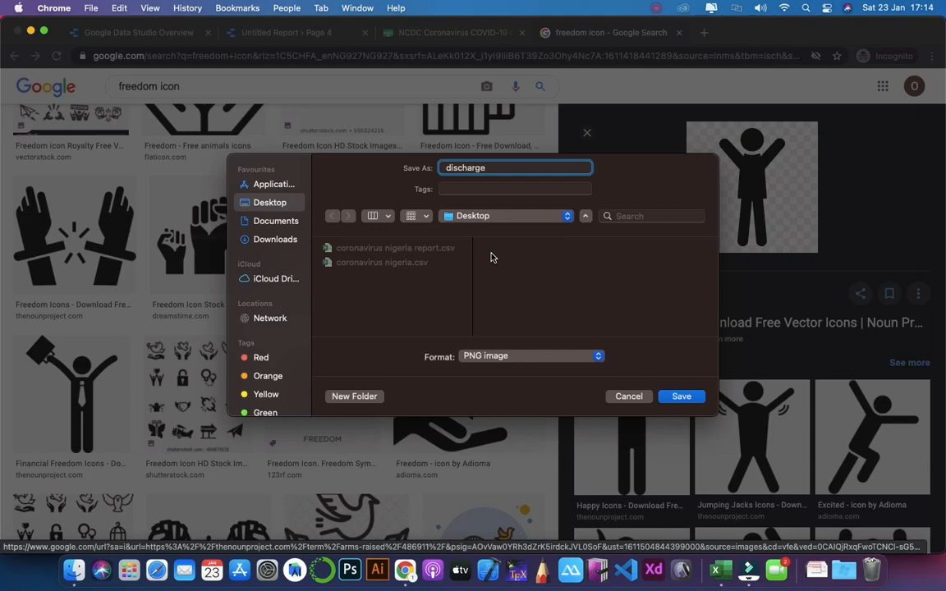
pyautogui.click(681, 397)
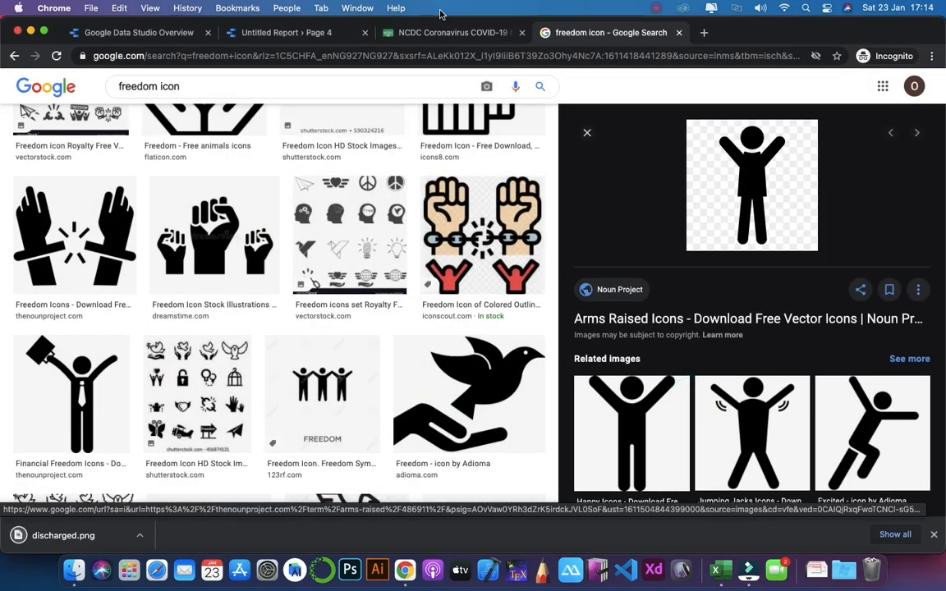
pyautogui.click(267, 34)
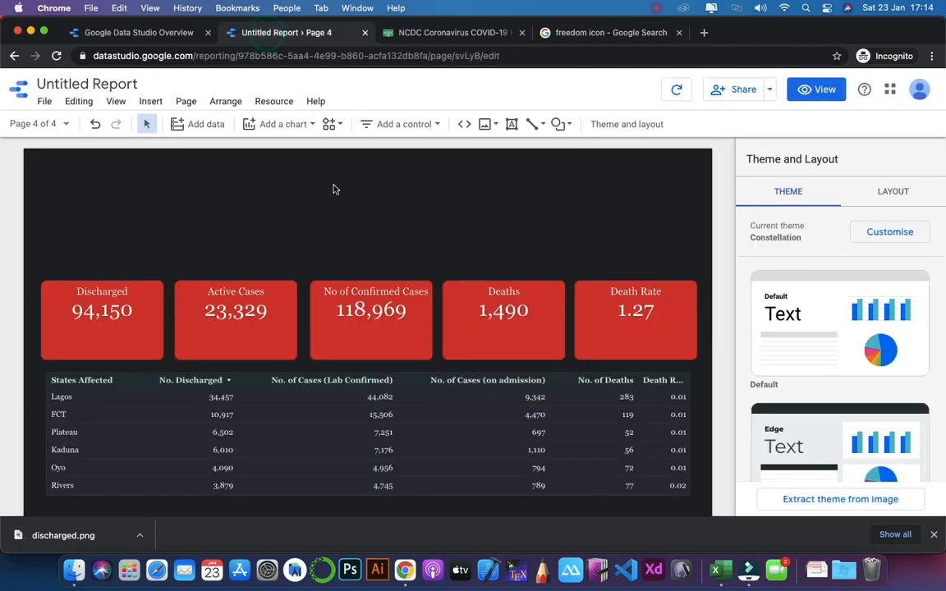
# Step: Insert discharged.png from the Desktop into page 4 and place it above the Discharged card
pyautogui.click(493, 125)
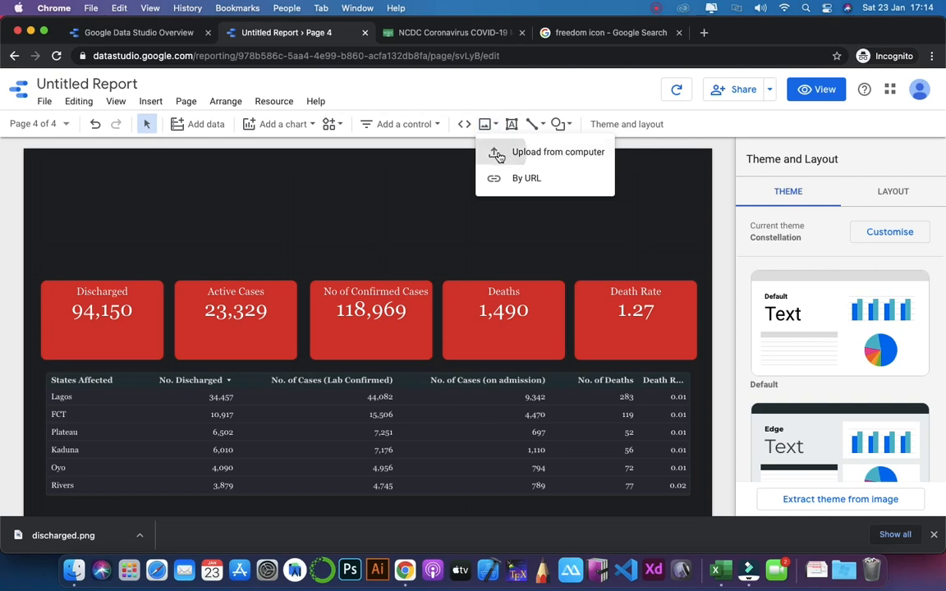
pyautogui.click(497, 154)
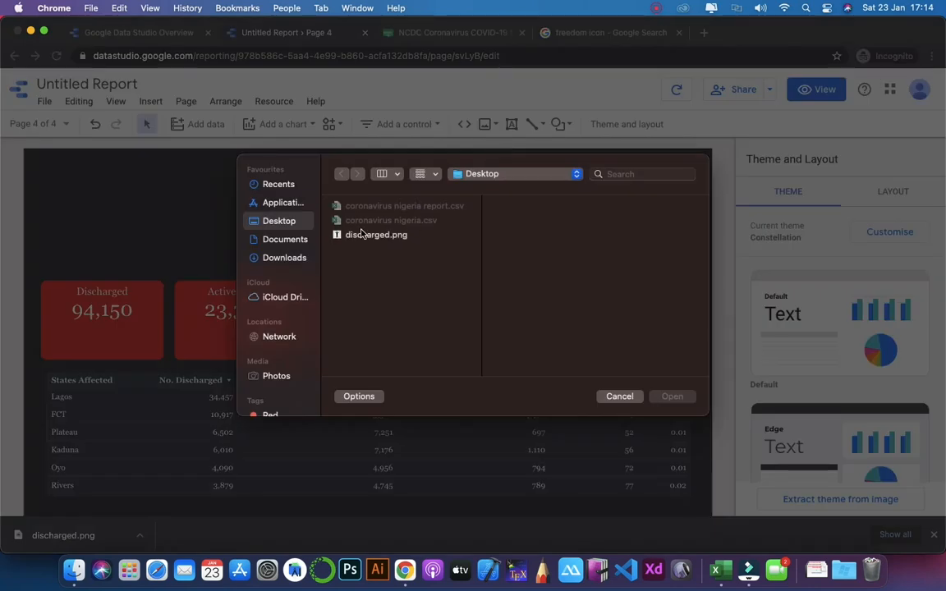
pyautogui.click(375, 235)
pyautogui.click(671, 396)
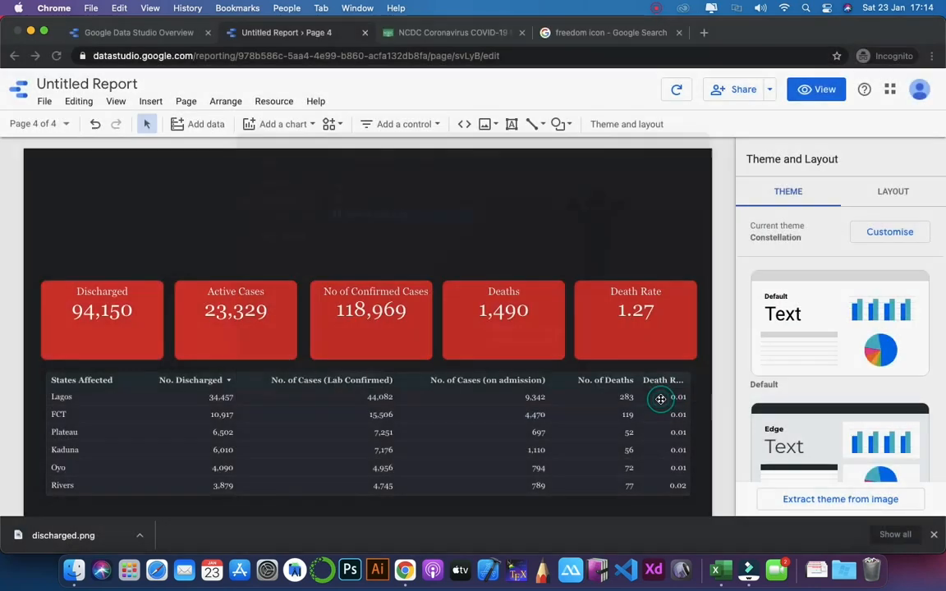
pyautogui.moveTo(292, 298); pyautogui.dragTo(90, 222)
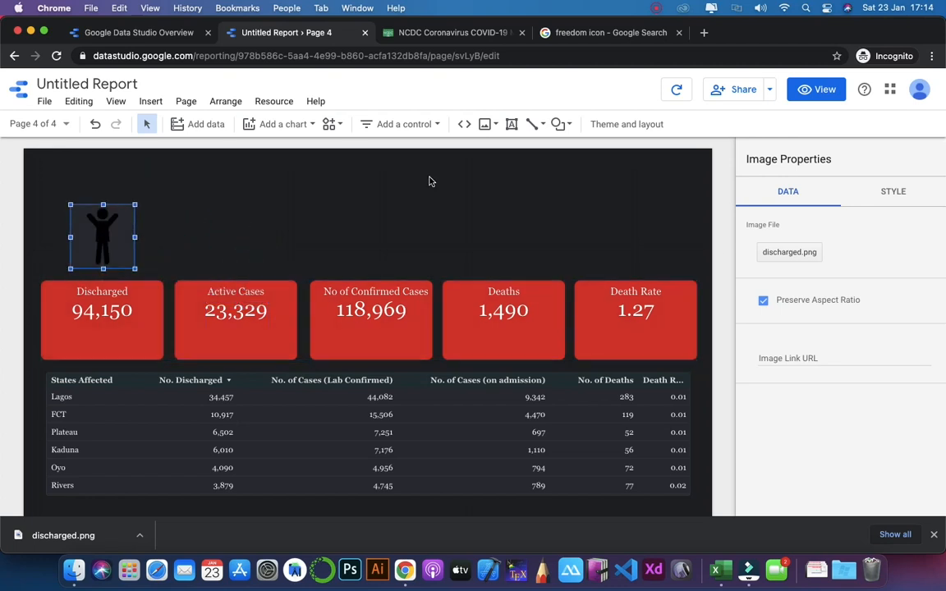
# Step: Make the background of the raised-arms icon transparent
pyautogui.click(884, 194)
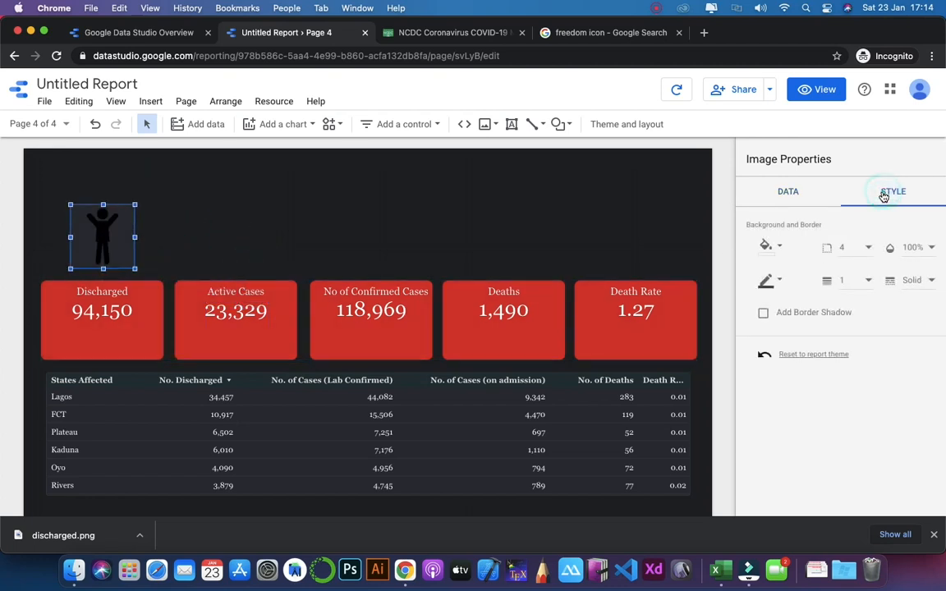
pyautogui.click(777, 253)
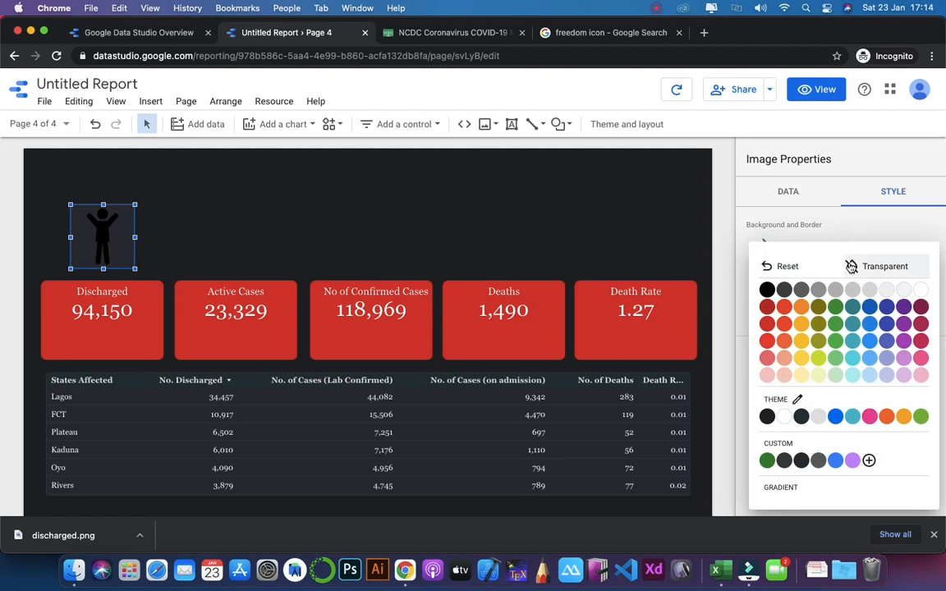
pyautogui.click(845, 264)
pyautogui.click(353, 186)
pyautogui.click(99, 236)
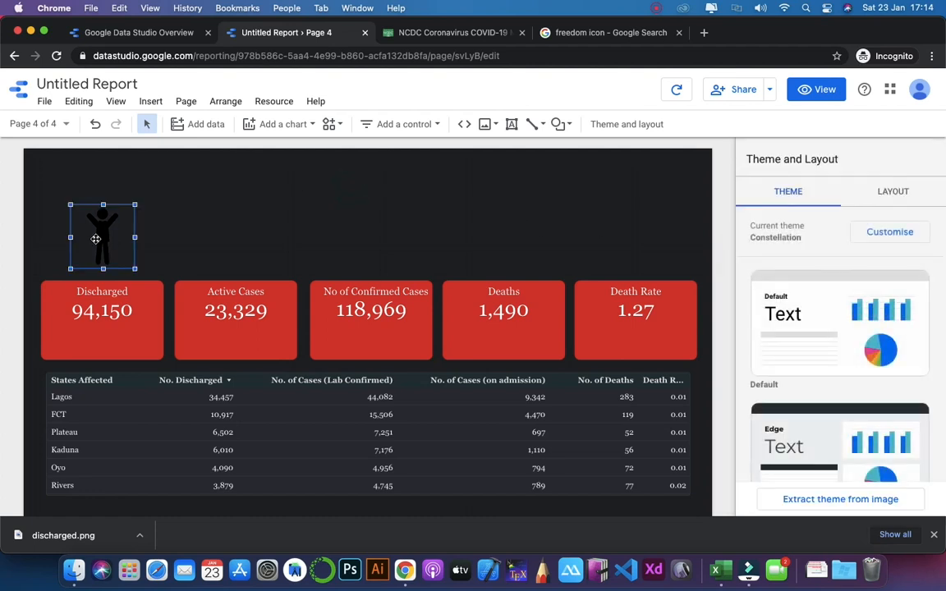
# Step: Make the border of the raised-arms icon transparent and deselect it
pyautogui.click(897, 192)
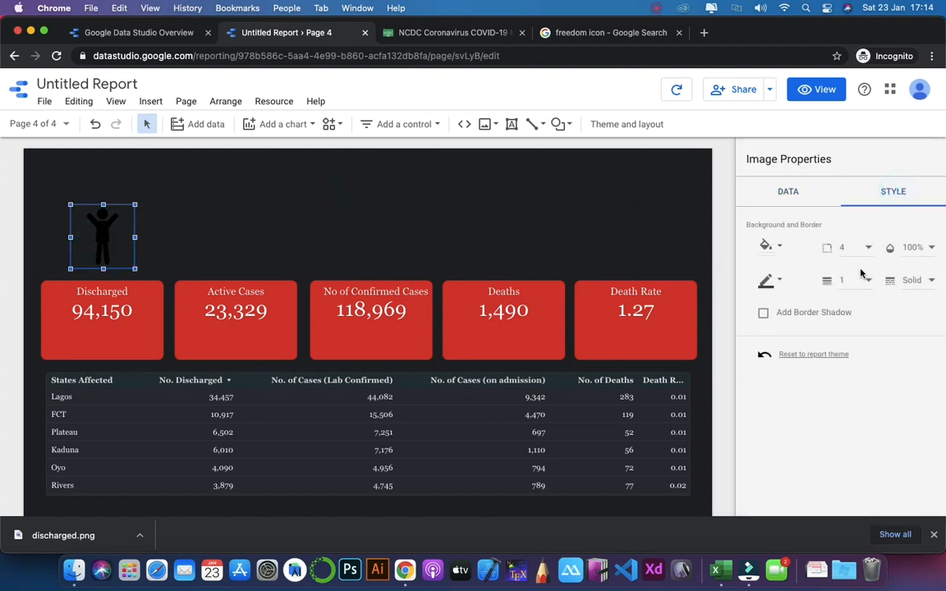
pyautogui.click(782, 281)
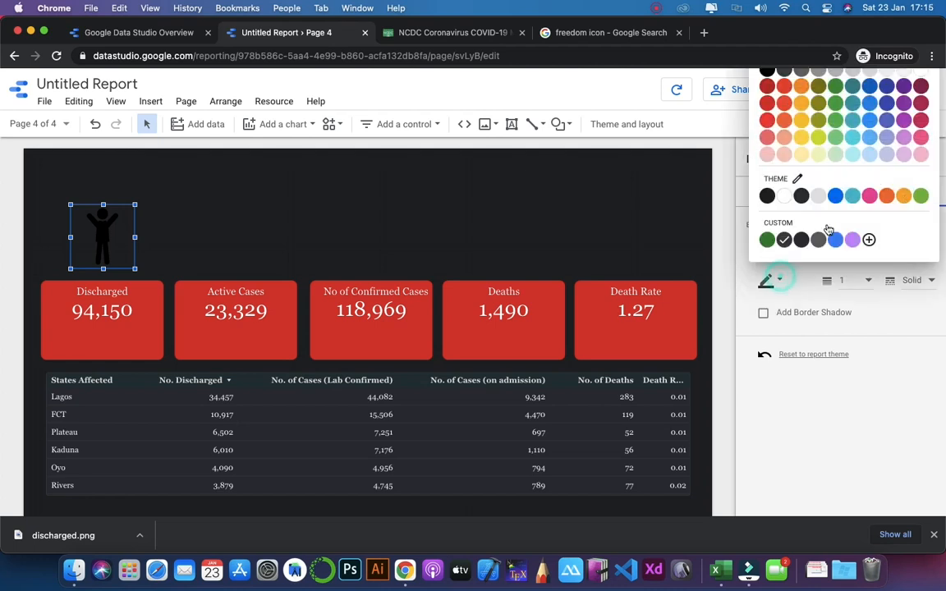
pyautogui.click(758, 310)
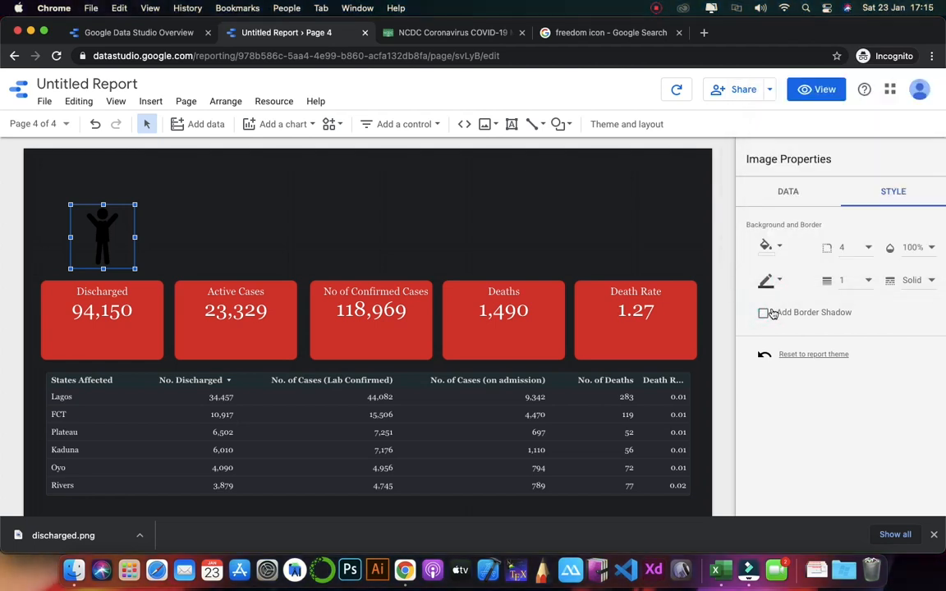
pyautogui.scroll(-2, 764, 310)
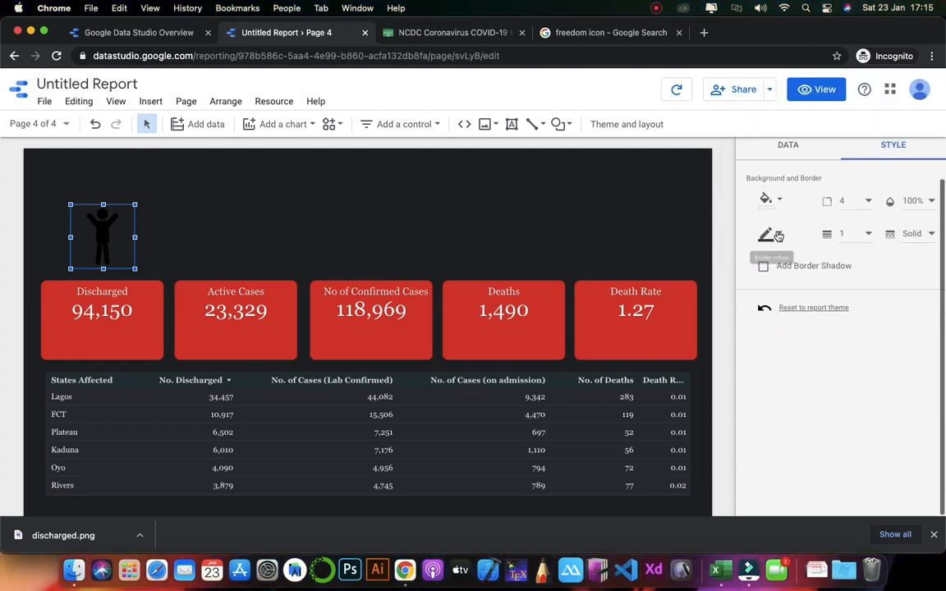
pyautogui.click(767, 235)
pyautogui.click(788, 268)
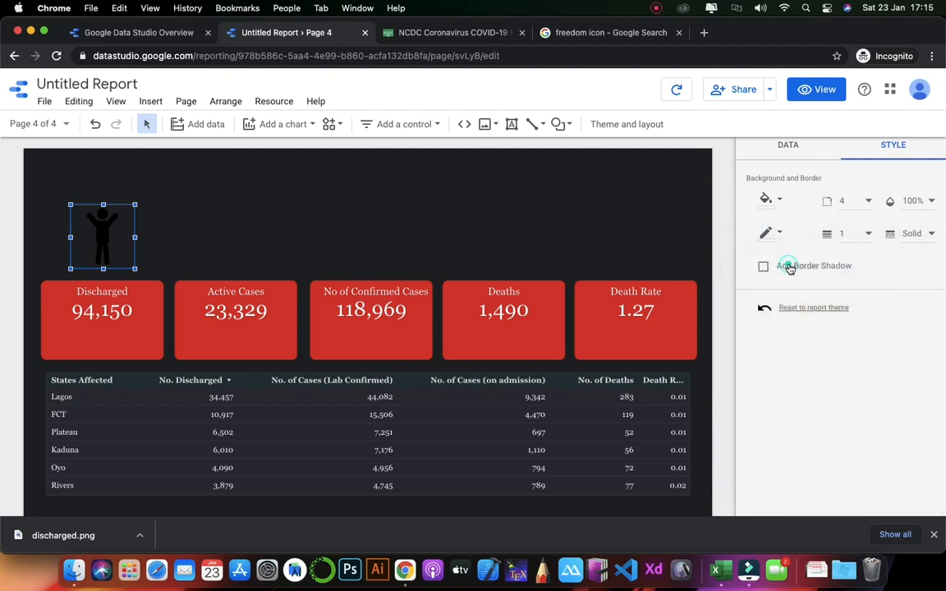
pyautogui.click(472, 211)
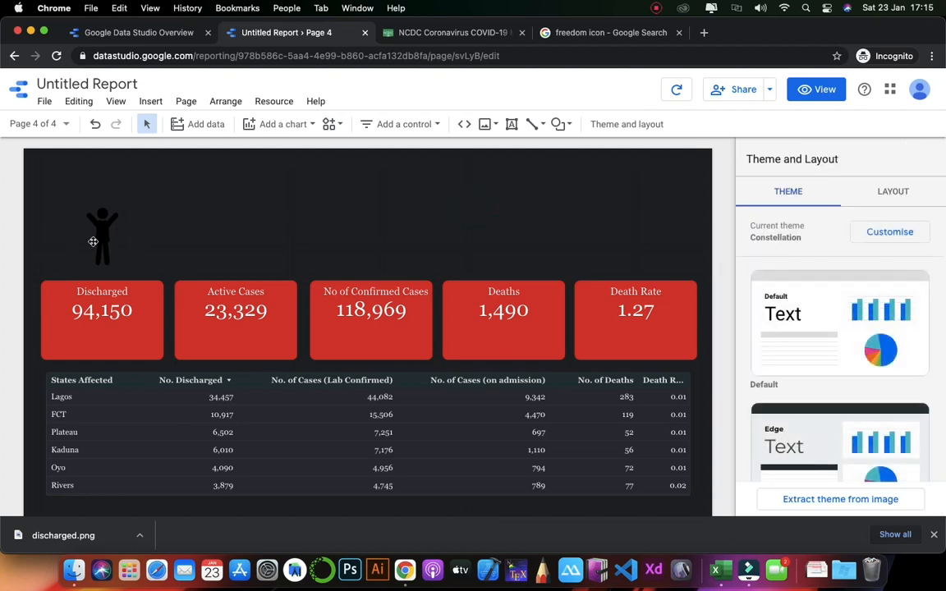
pyautogui.click(100, 237)
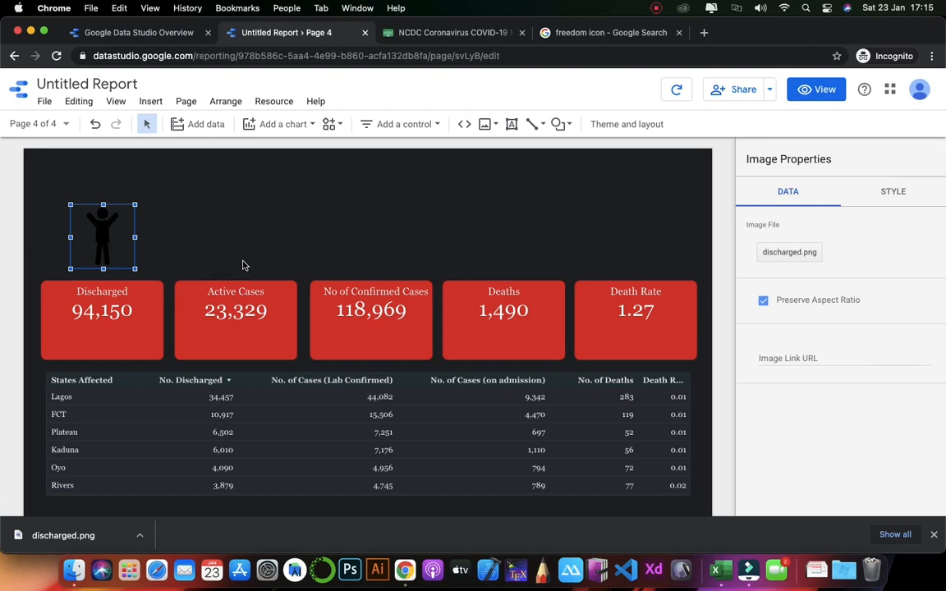
pyautogui.click(242, 265)
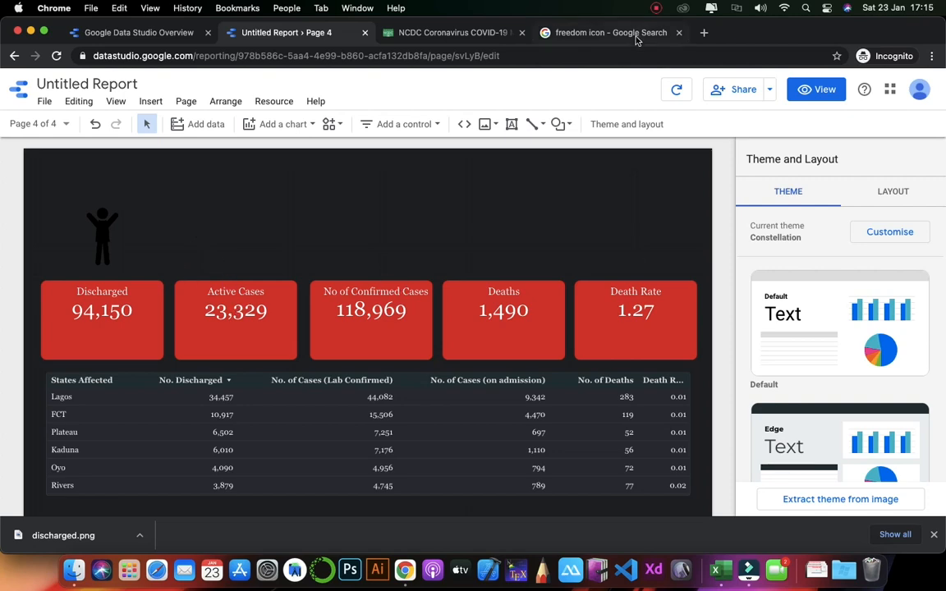
# Step: Return to the Google Images results and search for "sick bed icon" instead
pyautogui.click(702, 33)
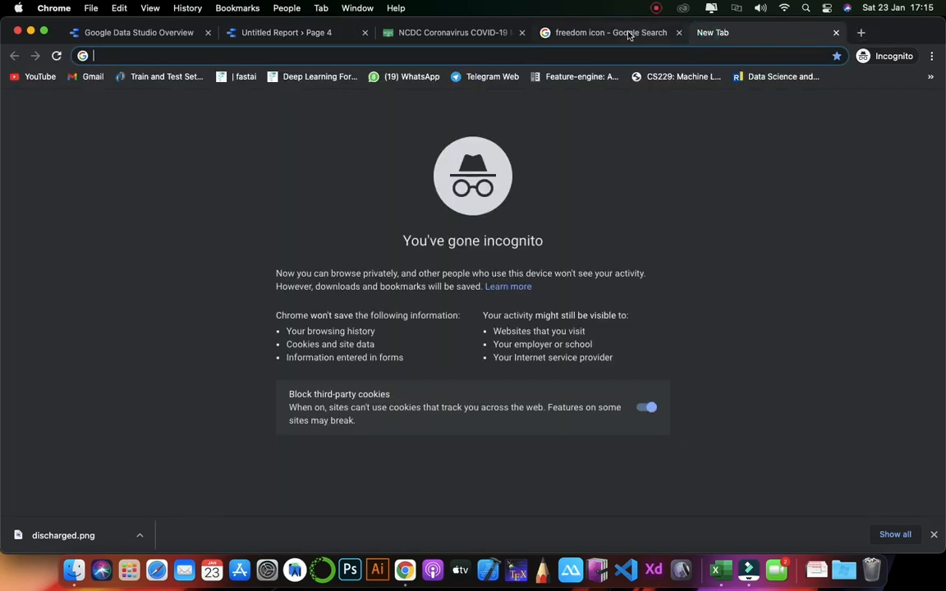
pyautogui.click(591, 32)
pyautogui.scroll(-5, 561, 203)
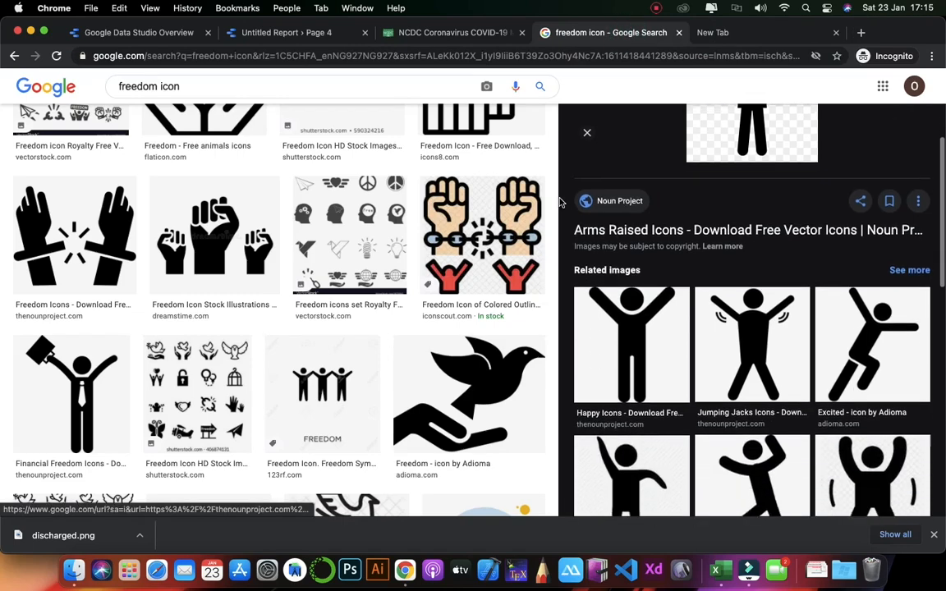
pyautogui.scroll(-3, 561, 202)
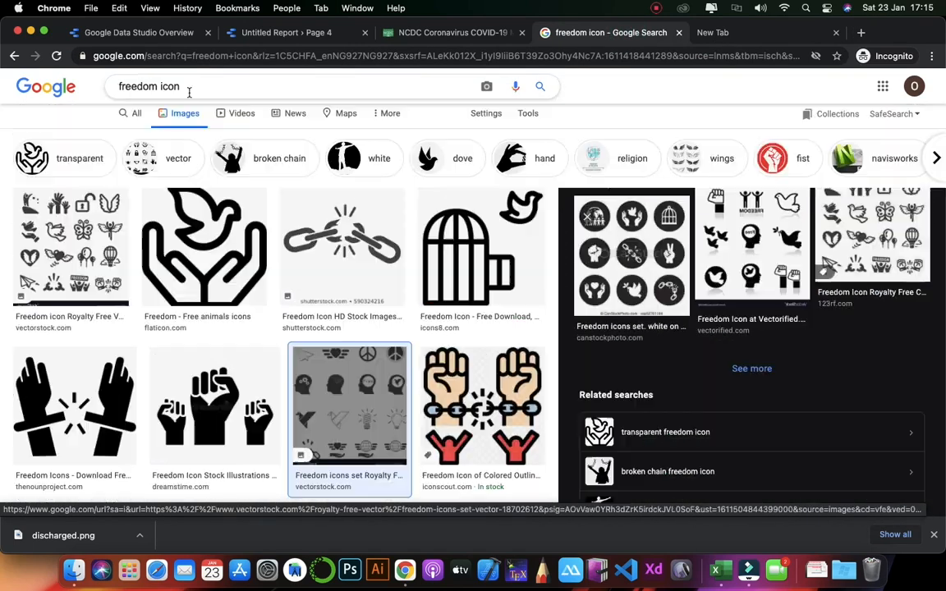
pyautogui.moveTo(189, 92); pyautogui.dragTo(101, 89)
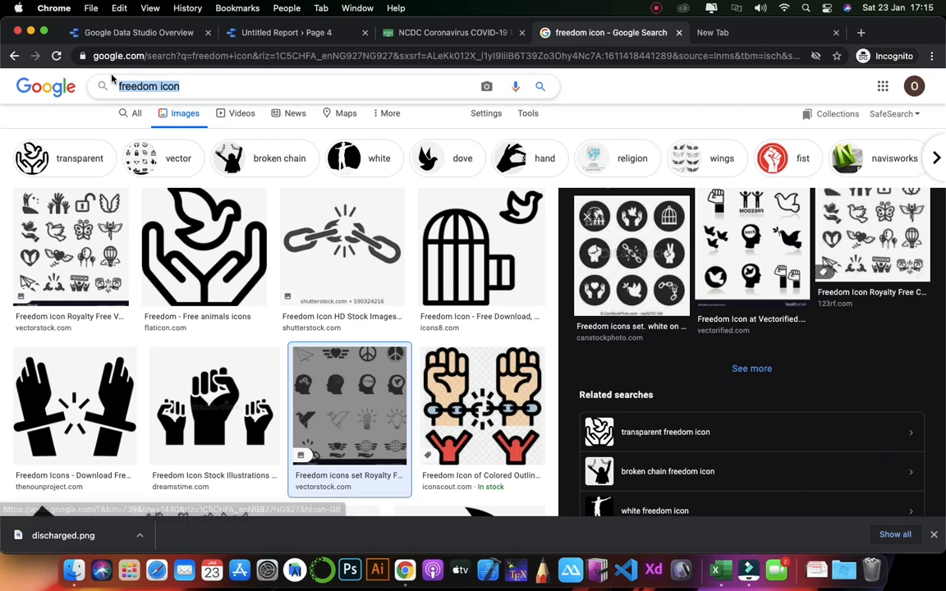
pyautogui.write('sick ')
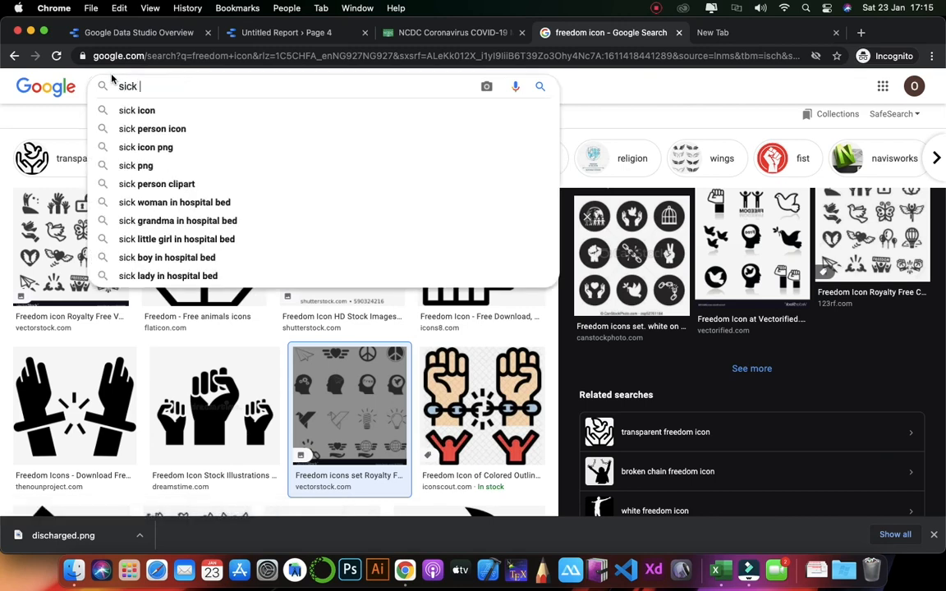
pyautogui.write('bed icon')
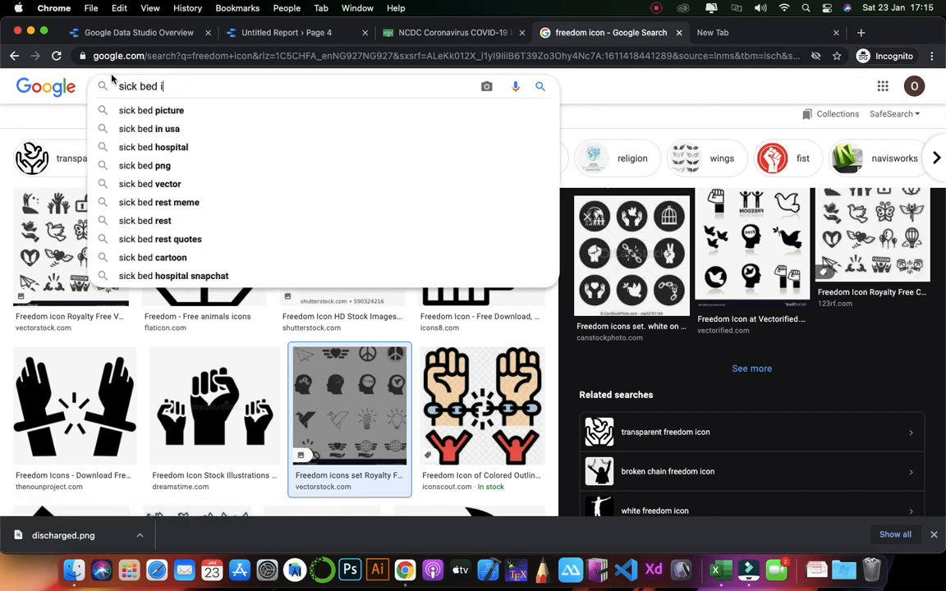
pyautogui.press('Return')
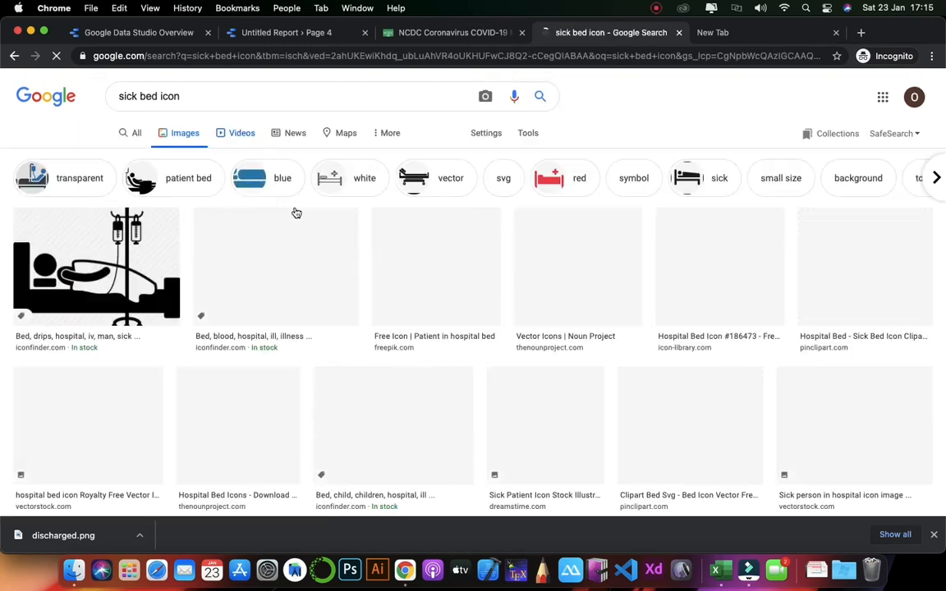
# Step: Save the Iconfinder image of a patient in bed to the Desktop as a PNG under its suggested name and return to the report
pyautogui.click(215, 275)
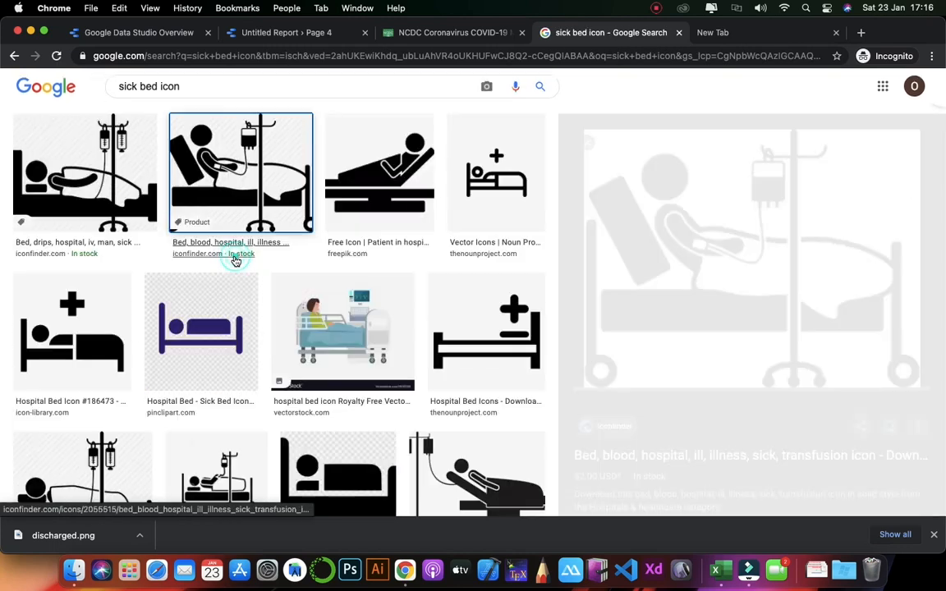
pyautogui.rightClick(757, 291)
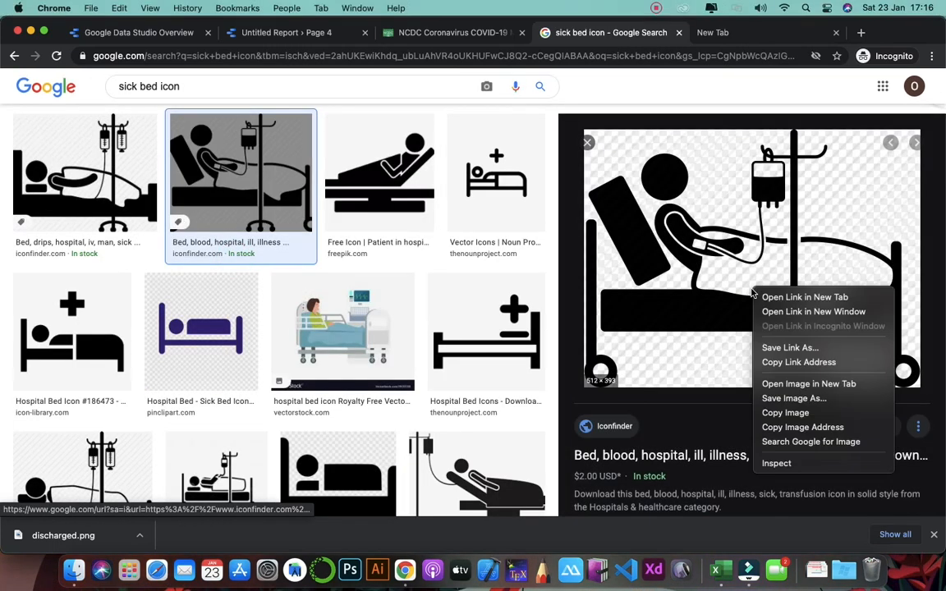
pyautogui.click(776, 399)
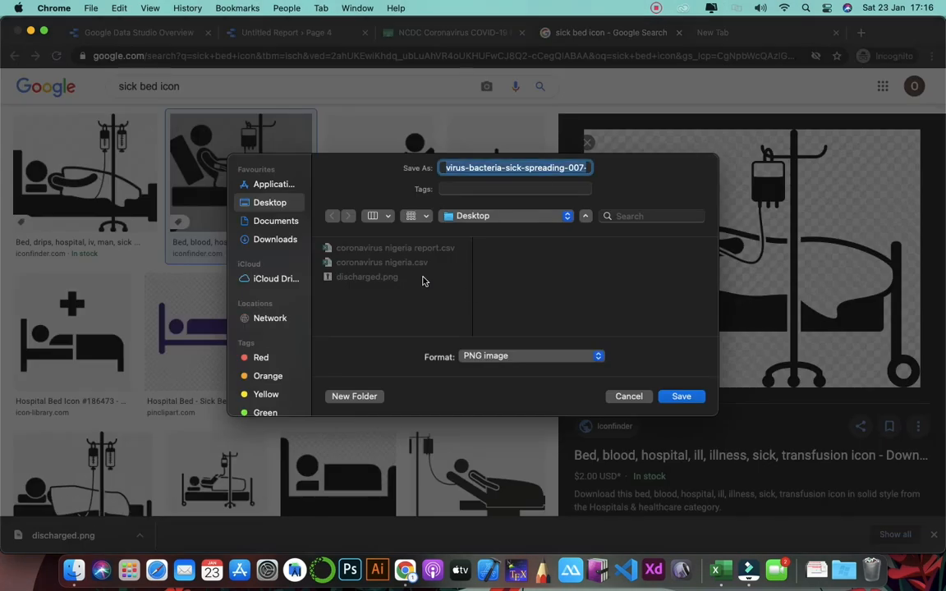
pyautogui.click(679, 397)
pyautogui.click(275, 34)
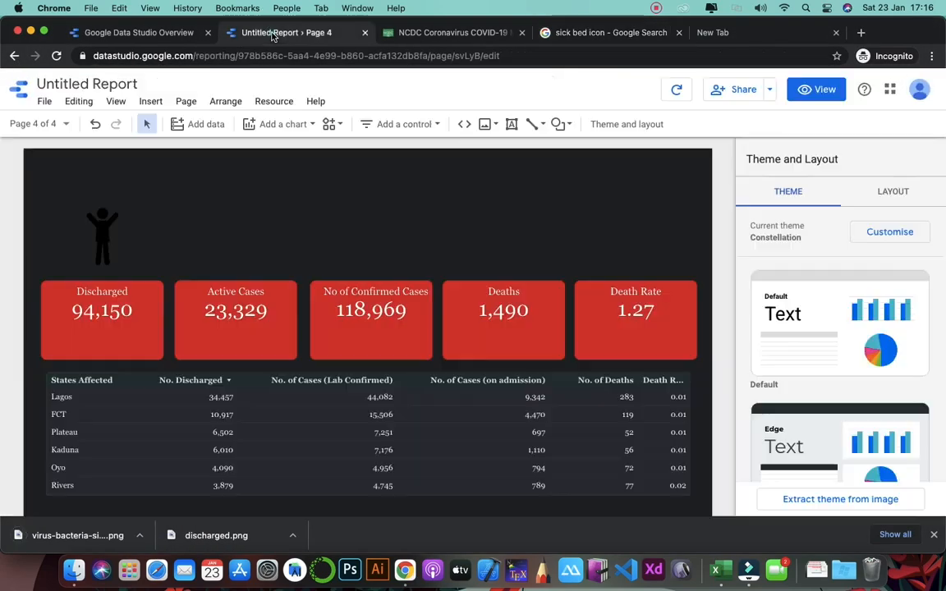
# Step: Duplicate the raised-arms icon and move the copy above the Active Cases card, level with the original
pyautogui.click(112, 223)
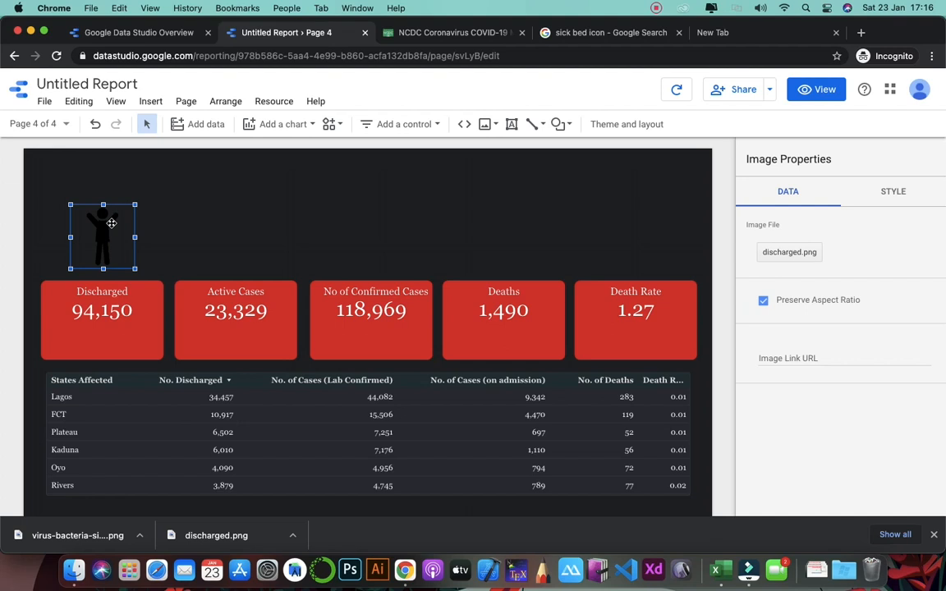
pyautogui.press('super+v')
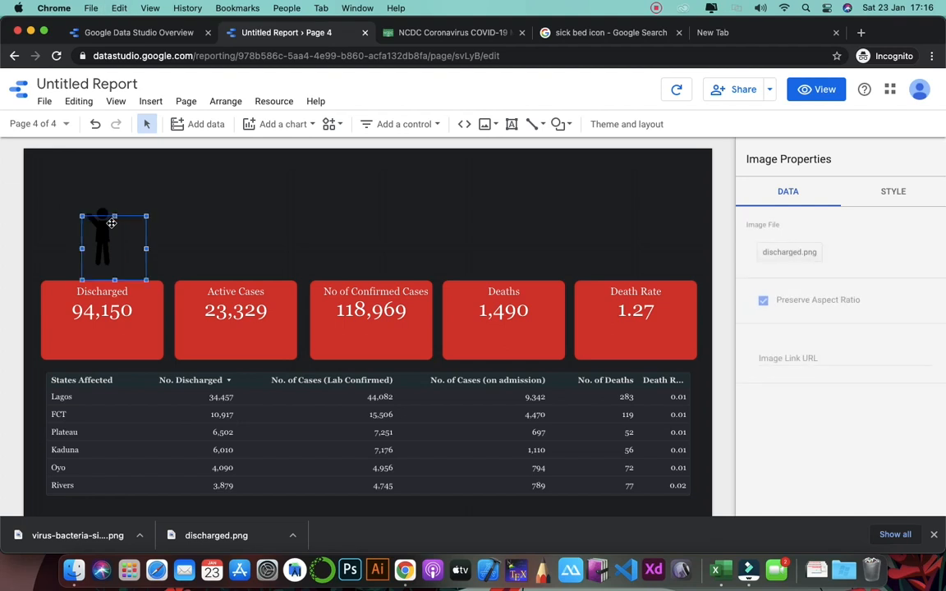
pyautogui.press('Up')
pyautogui.press('Up')
pyautogui.press('Right')
pyautogui.press('Right')
pyautogui.press('Right')
pyautogui.press('Right')
pyautogui.press('Right')
pyautogui.press('Right')
pyautogui.press('Right')
pyautogui.press('Right')
pyautogui.press('Right')
pyautogui.press('Right')
pyautogui.press('Right')
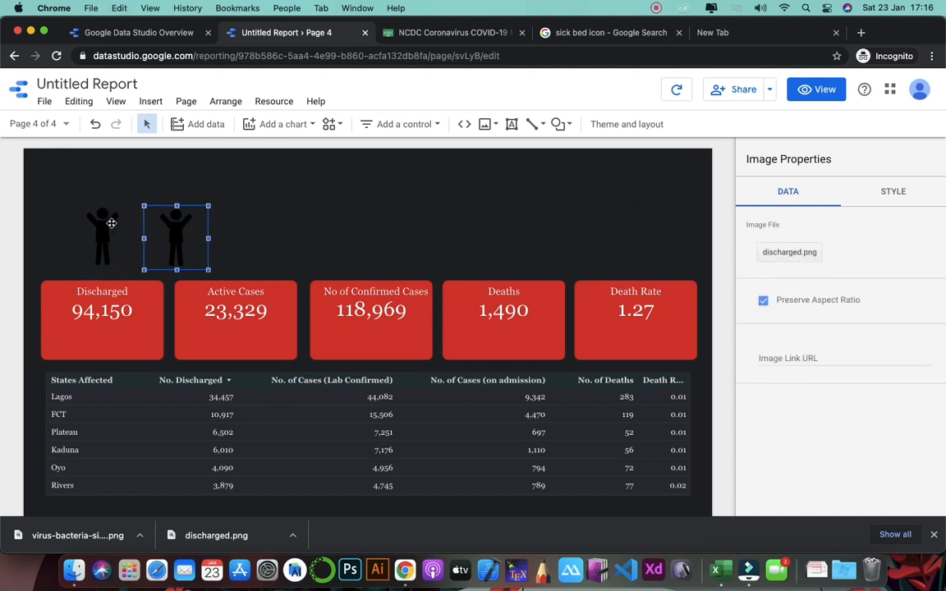
pyautogui.press('Right')
pyautogui.press('Right')
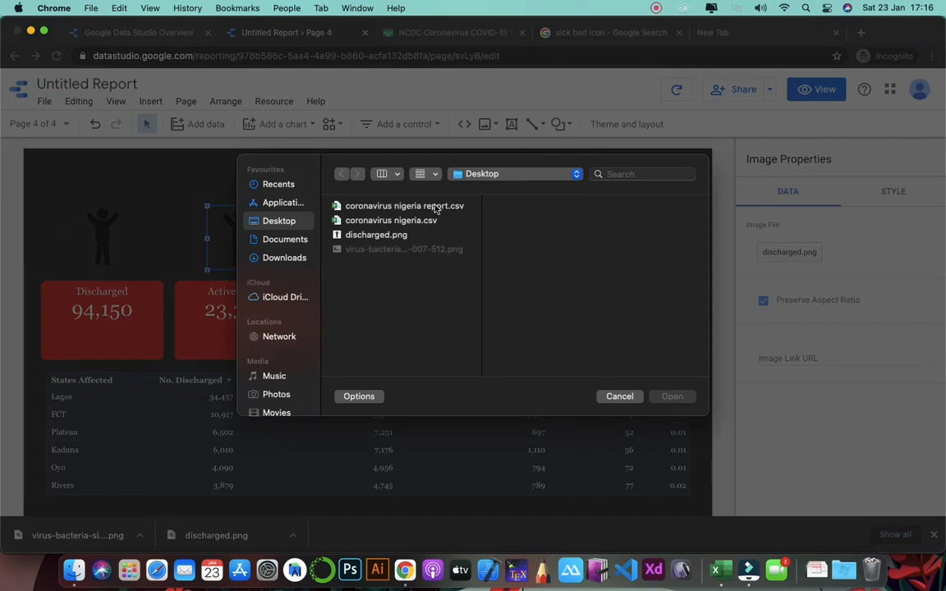
# Step: Replace the copied icon's image with the saved virus-bacteria PNG from the Desktop and slightly enlarge both icons
pyautogui.click(380, 250)
pyautogui.click(672, 396)
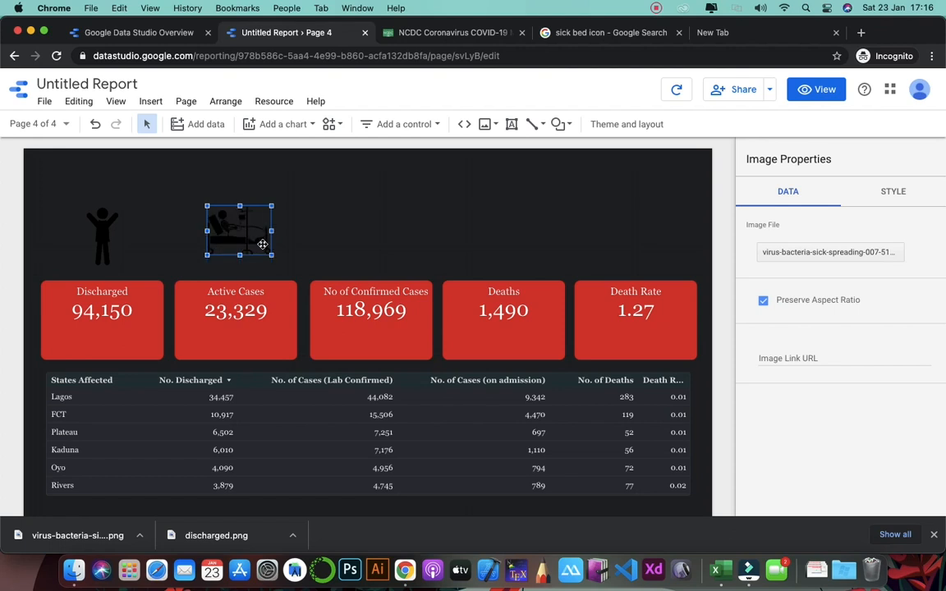
pyautogui.moveTo(272, 257); pyautogui.dragTo(280, 265)
pyautogui.click(110, 231)
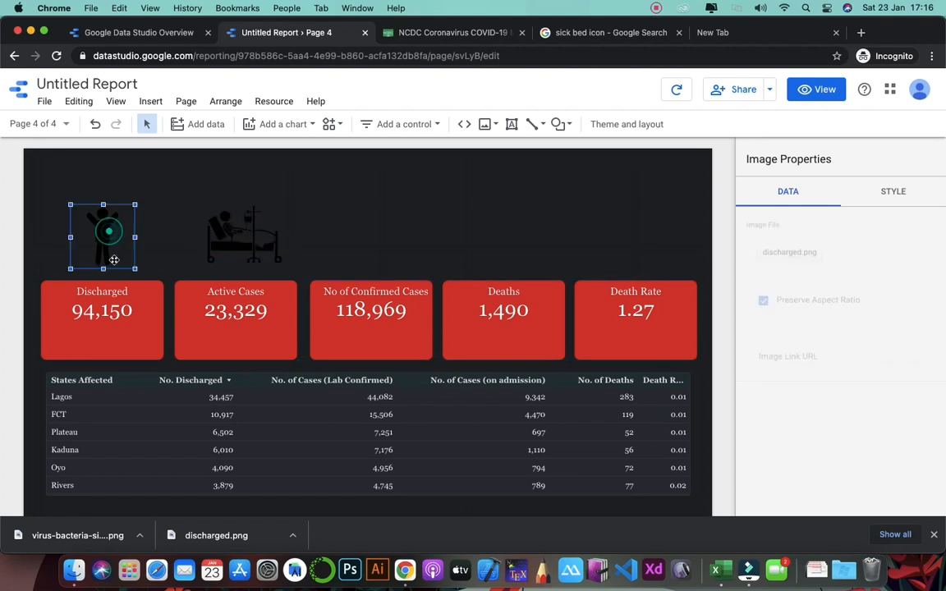
pyautogui.moveTo(122, 267); pyautogui.dragTo(146, 267)
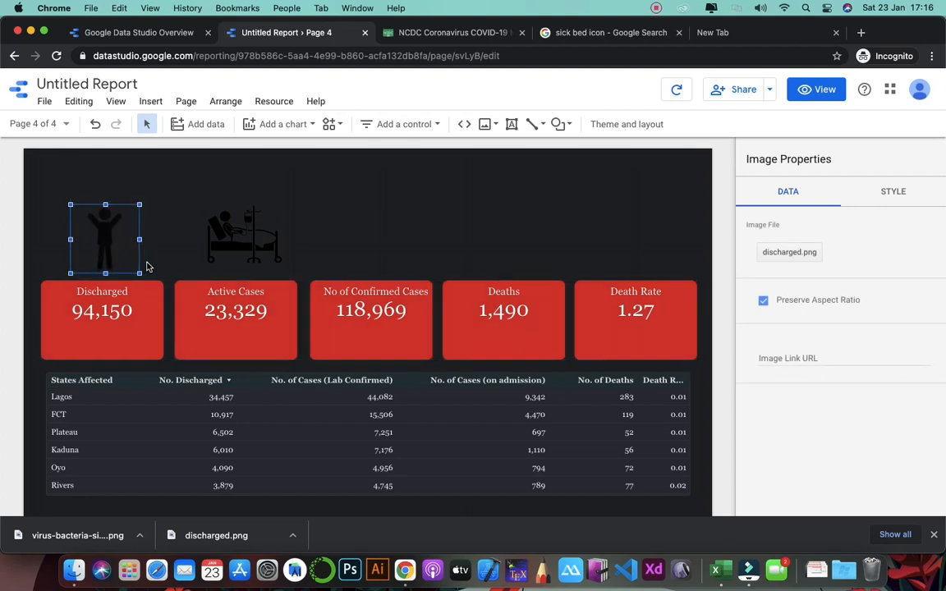
# Step: Duplicate the patient-in-bed icon and move the copy above the No of Confirmed Cases card, level with the original
pyautogui.click(223, 227)
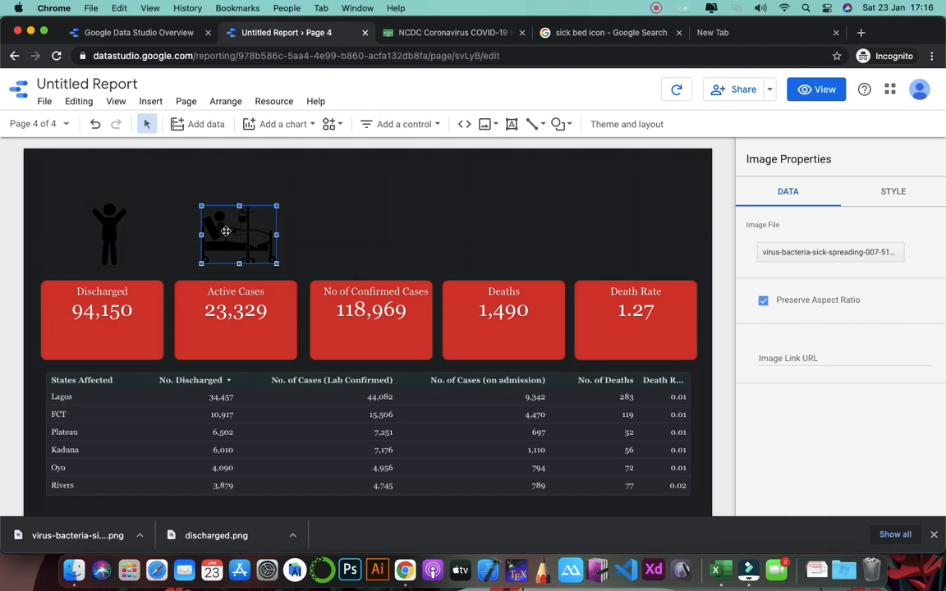
pyautogui.press('super+v')
pyautogui.press('Up')
pyautogui.press('Up')
pyautogui.press('Up')
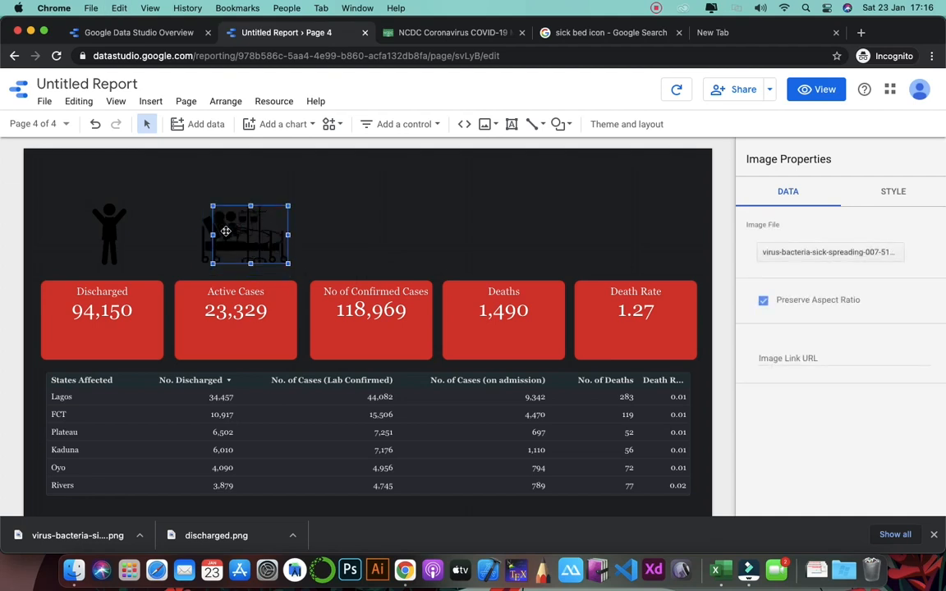
pyautogui.press('Down')
pyautogui.press('Right')
pyautogui.press('Right')
pyautogui.press('Right')
pyautogui.press('Right')
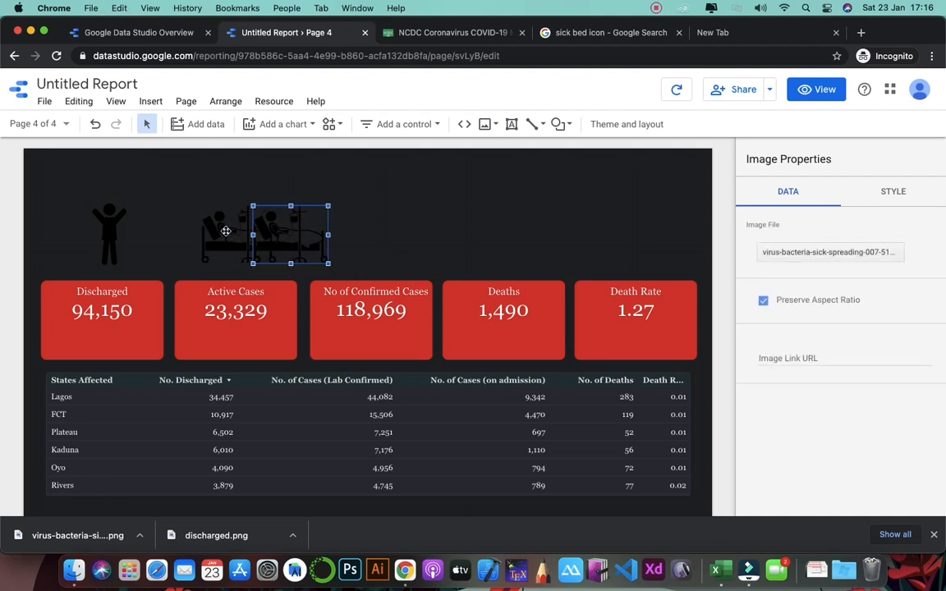
pyautogui.press('Right')
pyautogui.press('Right')
pyautogui.press('Right')
pyautogui.press('Right')
pyautogui.press('Right')
pyautogui.press('Right')
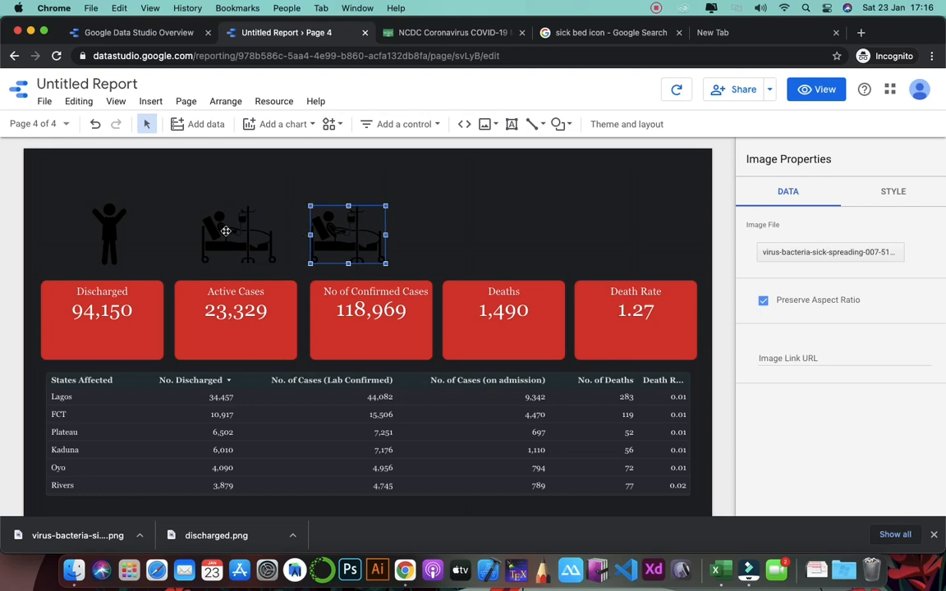
# Step: Return to the Google Images results and search for "population icon" instead
pyautogui.click(637, 41)
pyautogui.moveTo(196, 86); pyautogui.dragTo(119, 85)
pyautogui.write('pol')
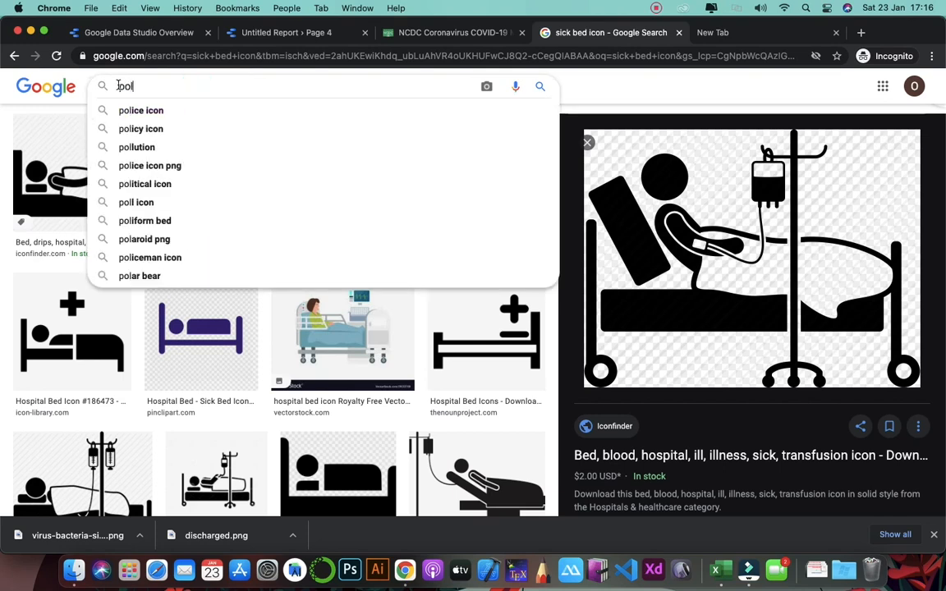
pyautogui.press('BackSpace')
pyautogui.write('p')
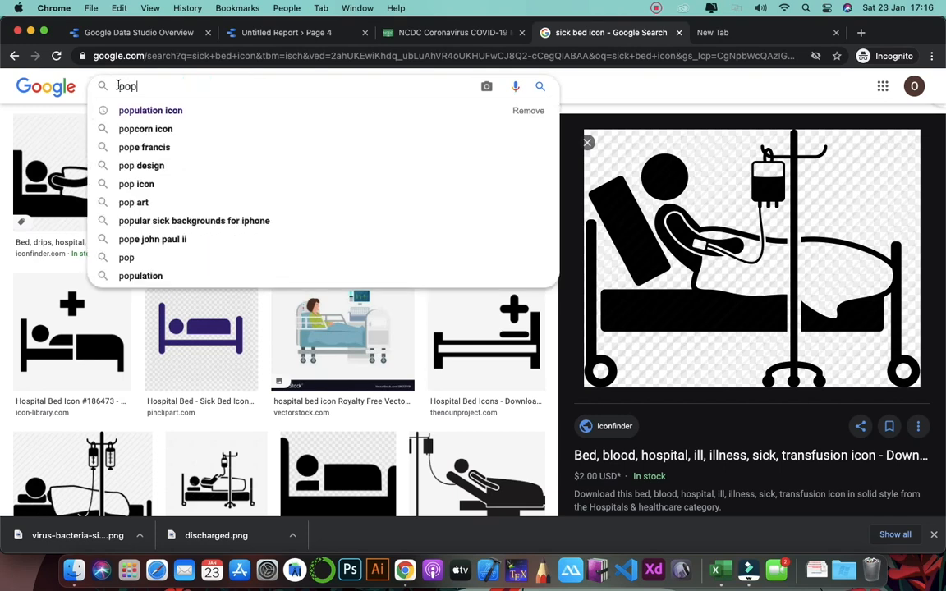
pyautogui.write('ulation ic')
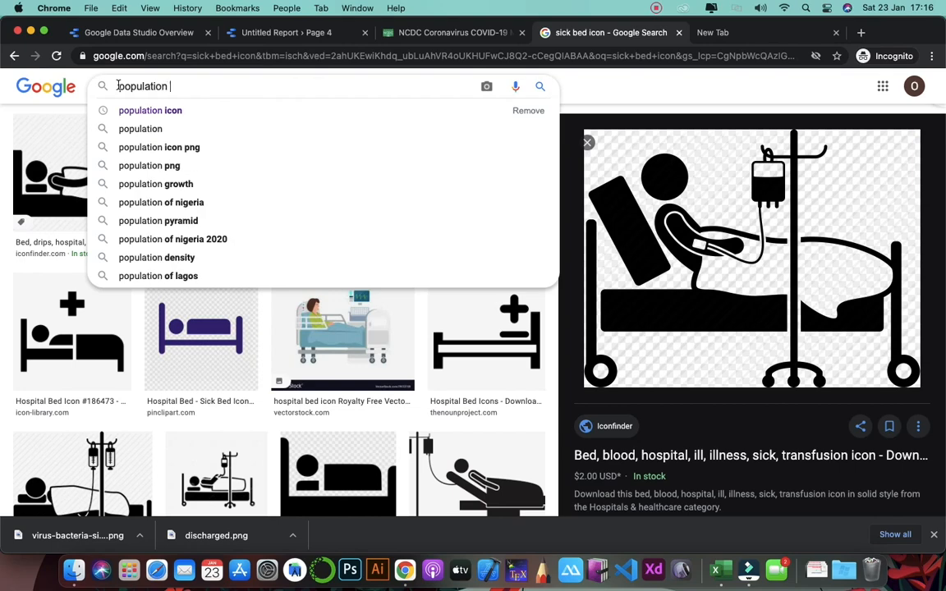
pyautogui.write('on')
pyautogui.press('Return')
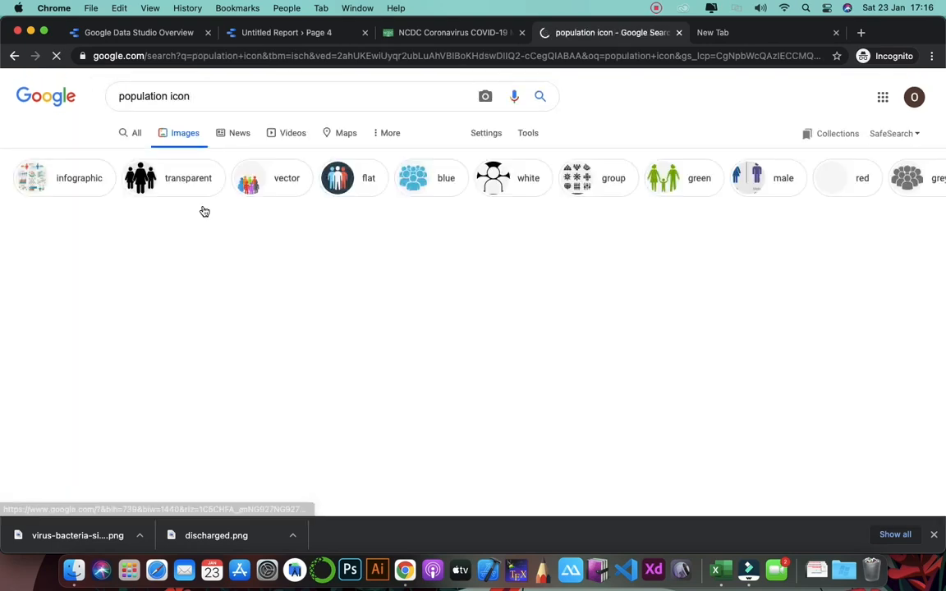
# Step: Save the Iconfinder image of a crowd of standing people to the Desktop as a PNG named "cases" and return to the report
pyautogui.scroll(-1, 274, 304)
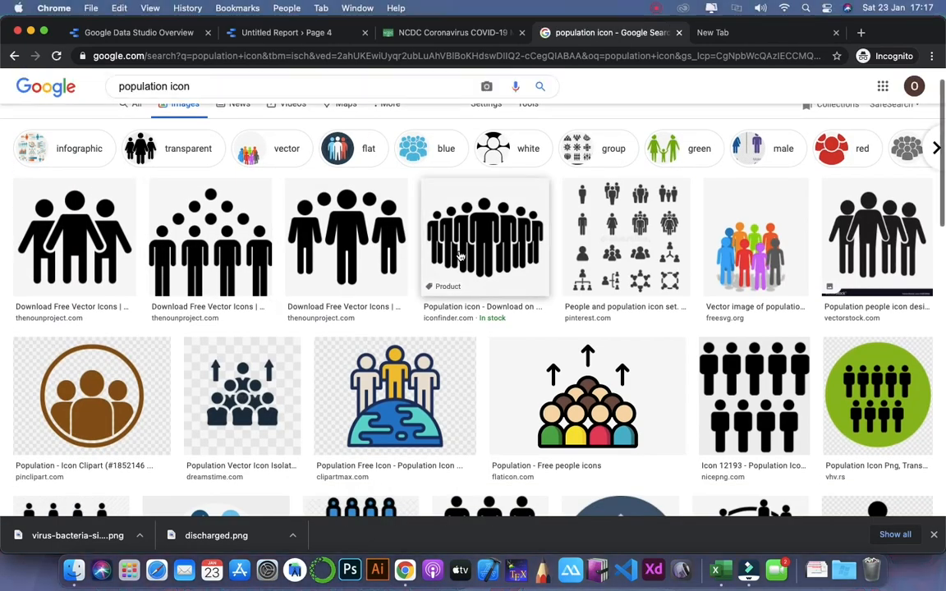
pyautogui.click(460, 257)
pyautogui.rightClick(698, 322)
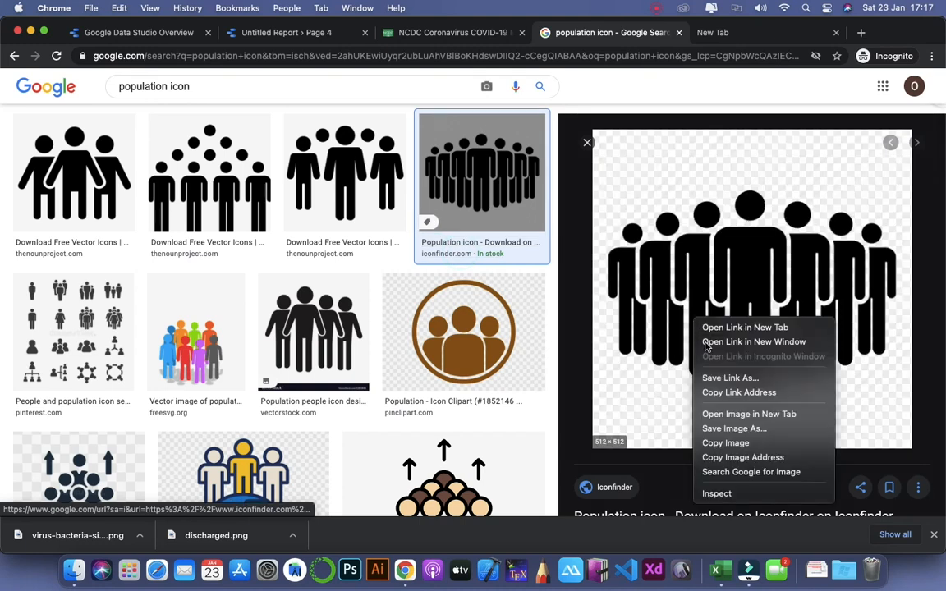
pyautogui.click(740, 430)
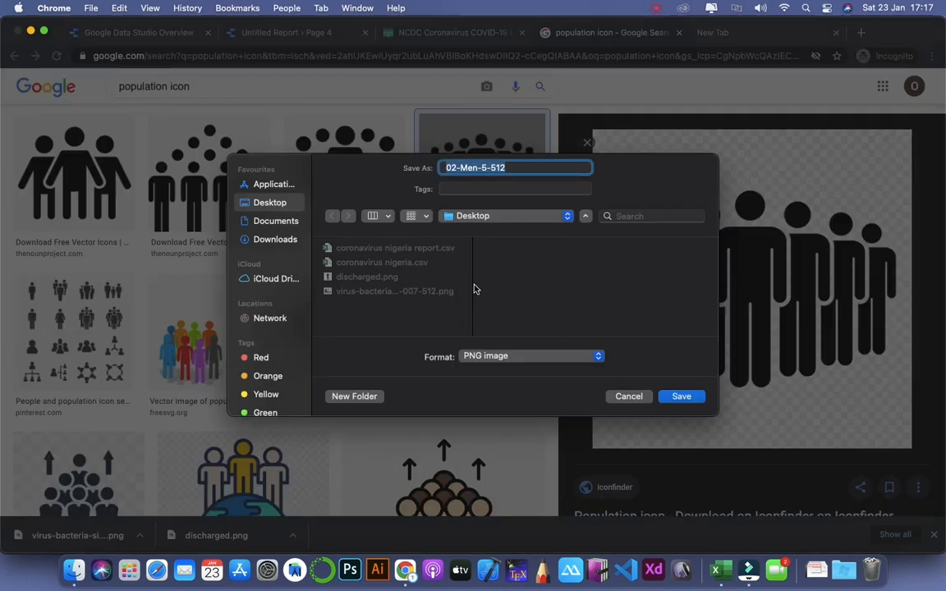
pyautogui.write('cases')
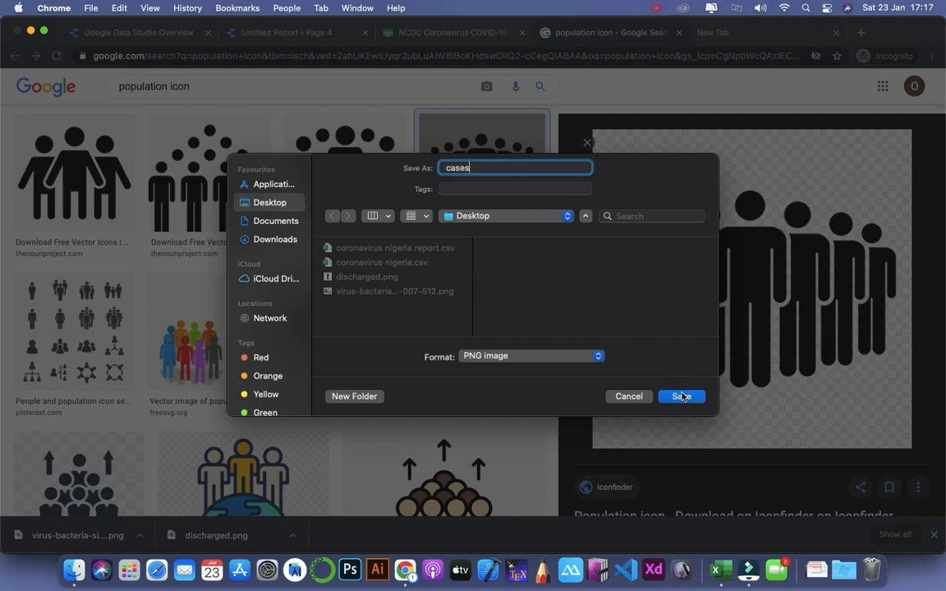
pyautogui.click(682, 397)
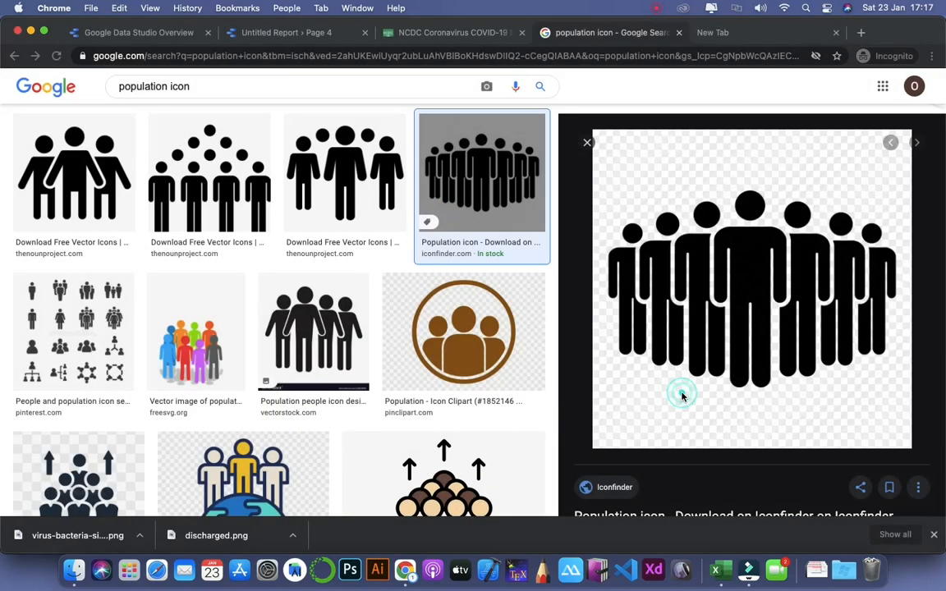
pyautogui.click(248, 35)
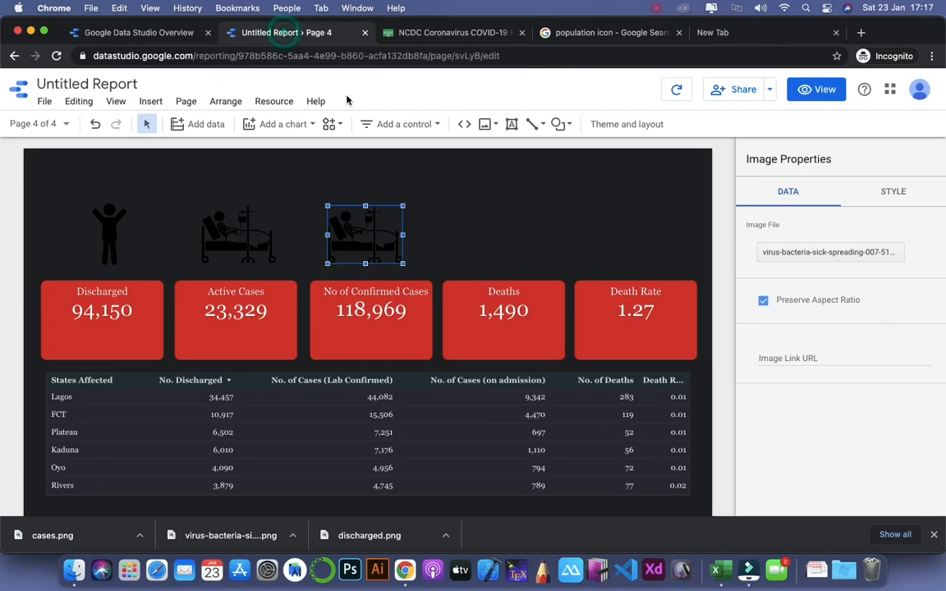
# Step: Replace the copied bed icon's image with cases.png from the Desktop, slightly enlarge it and centre it above the No of Confirmed Cases card
pyautogui.click(808, 257)
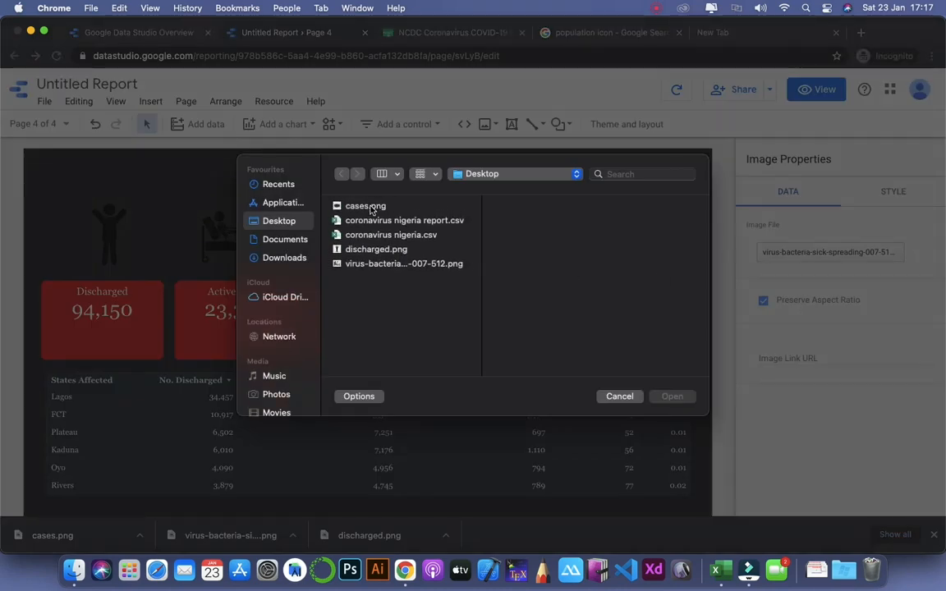
pyautogui.click(367, 207)
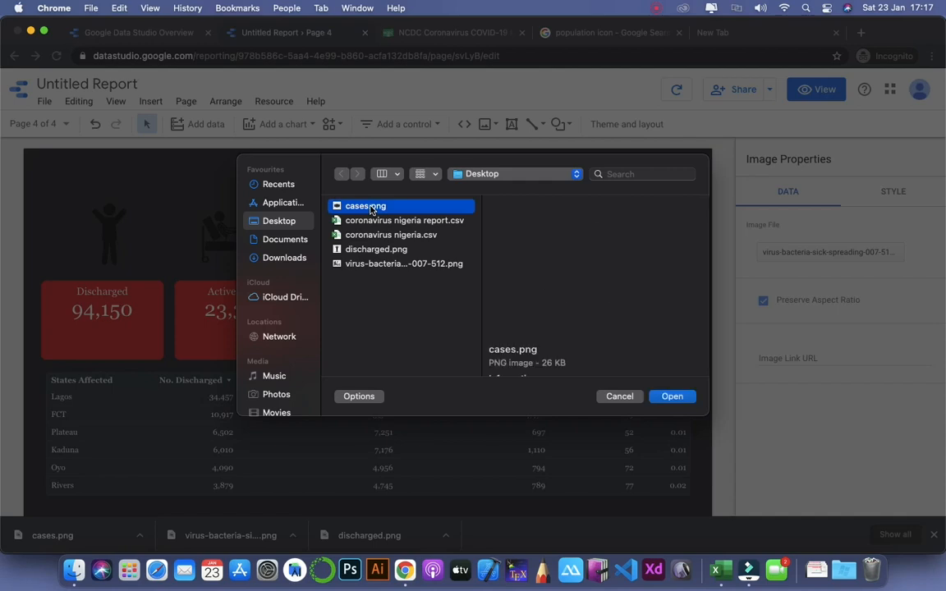
pyautogui.click(672, 397)
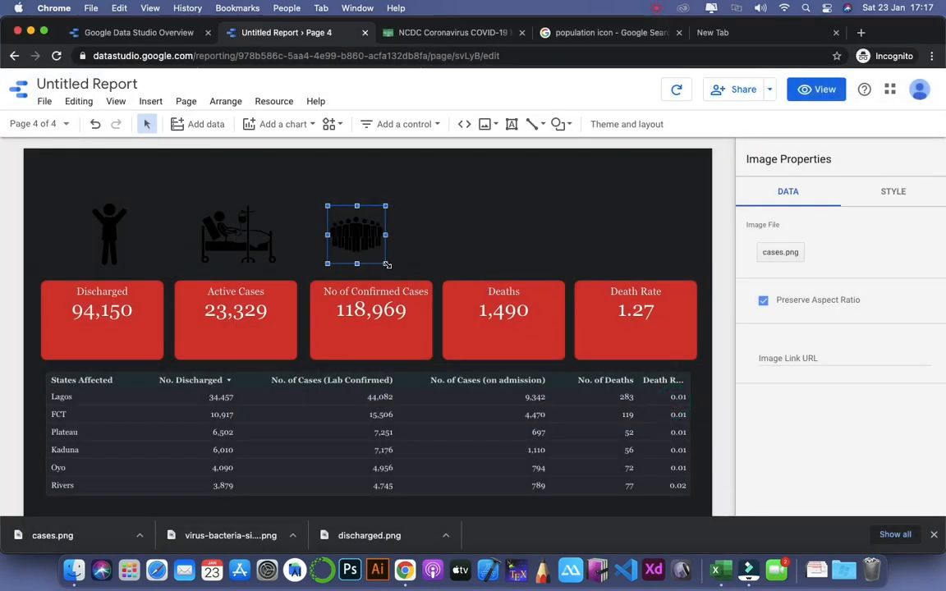
pyautogui.moveTo(387, 265); pyautogui.dragTo(396, 274)
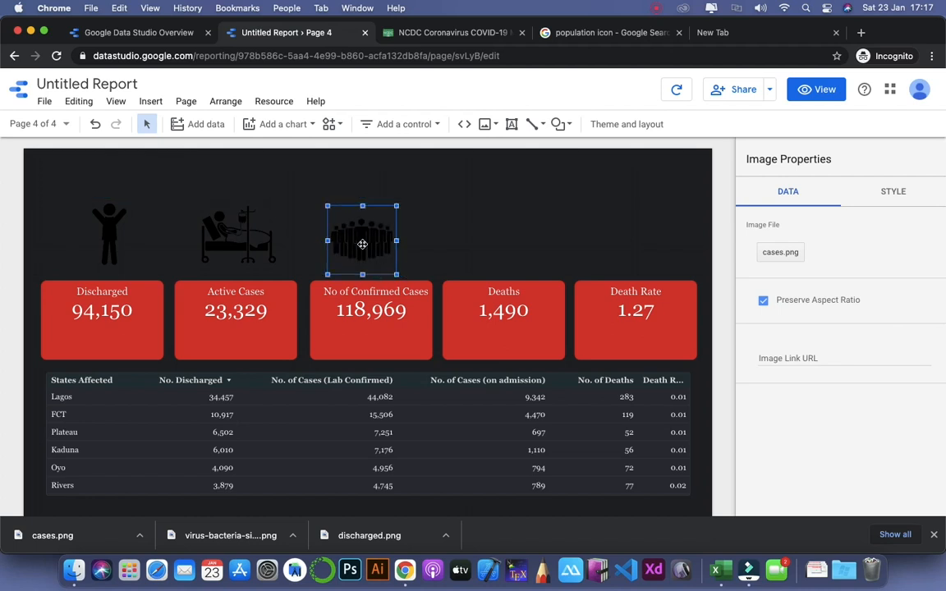
pyautogui.press('Right')
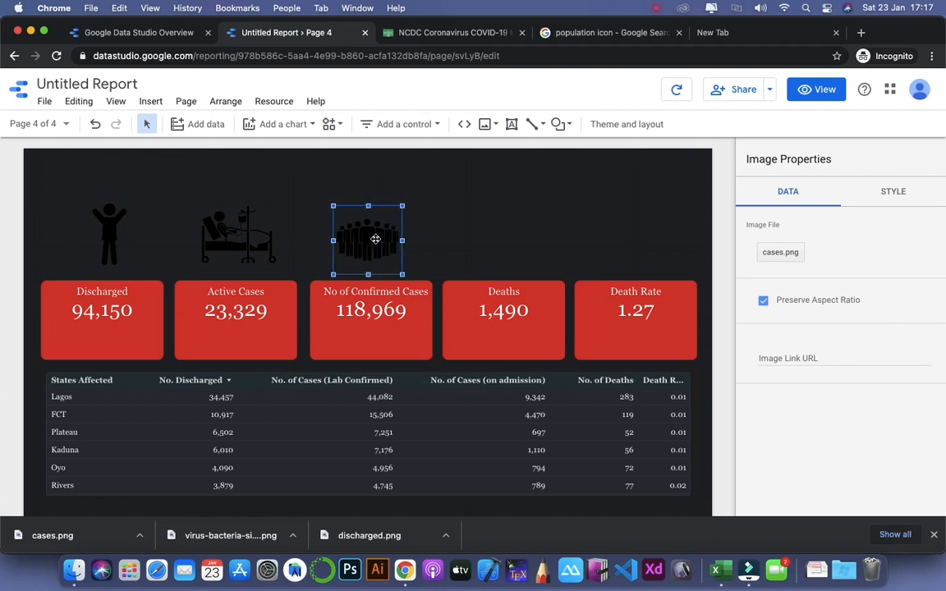
# Step: Duplicate the crowd icon and move the copy above the Deaths card, level with the original
pyautogui.press('Right')
pyautogui.press('Right')
pyautogui.press('Down')
pyautogui.press('Down')
pyautogui.press('Up')
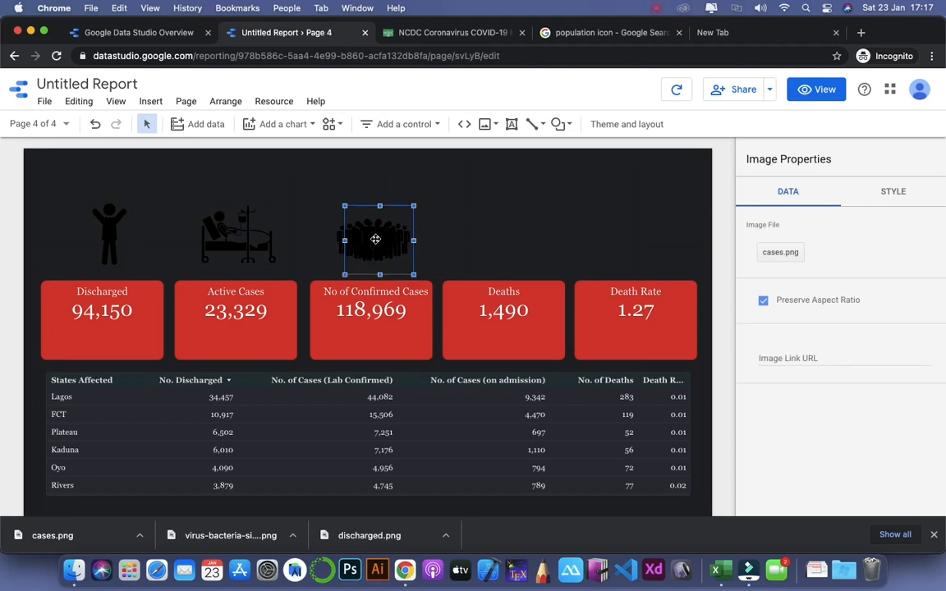
pyautogui.press('Right')
pyautogui.press('Right')
pyautogui.press('Right')
pyautogui.press('Right')
pyautogui.press('Right')
pyautogui.press('Right')
pyautogui.press('Right')
pyautogui.press('Right')
pyautogui.press('Right')
pyautogui.press('Right')
pyautogui.press('Right')
pyautogui.press('Right')
pyautogui.press('Right')
pyautogui.press('Right')
pyautogui.press('Right')
pyautogui.press('Right')
pyautogui.press('Right')
pyautogui.press('Right')
pyautogui.press('Right')
pyautogui.press('Right')
pyautogui.press('Right')
pyautogui.press('Right')
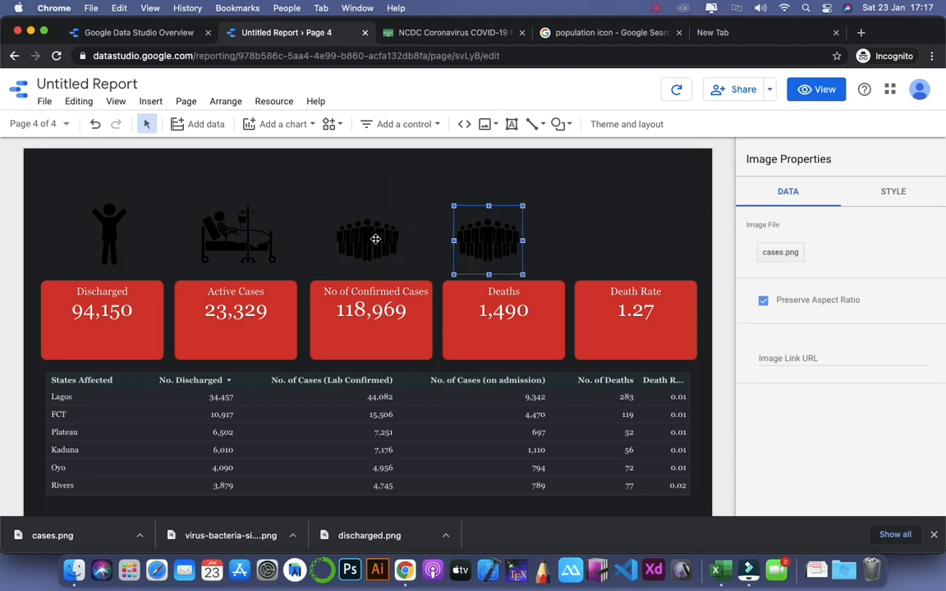
# Step: Return to the Google Images results and search for "death icon" instead
pyautogui.click(621, 37)
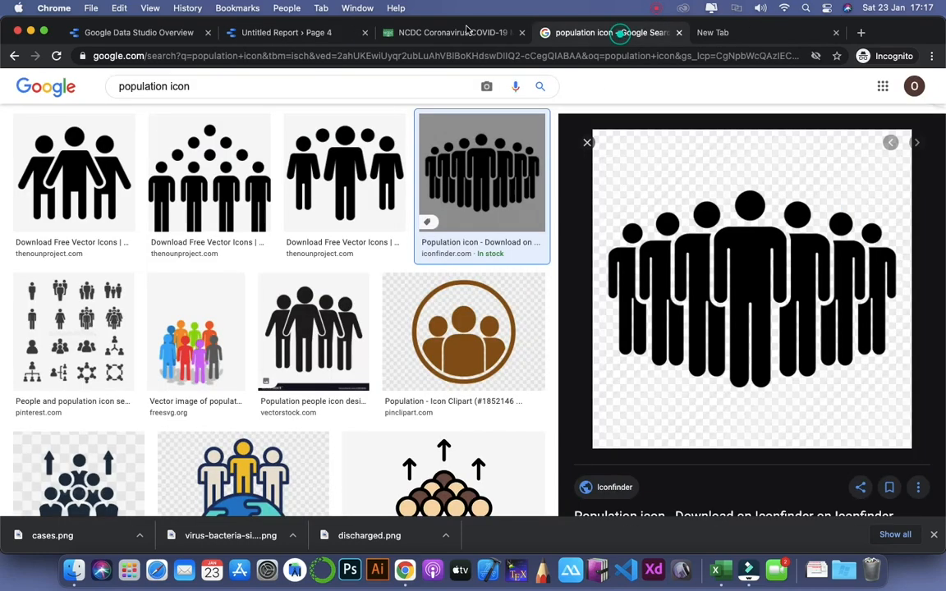
pyautogui.doubleClick(166, 85)
pyautogui.write('death')
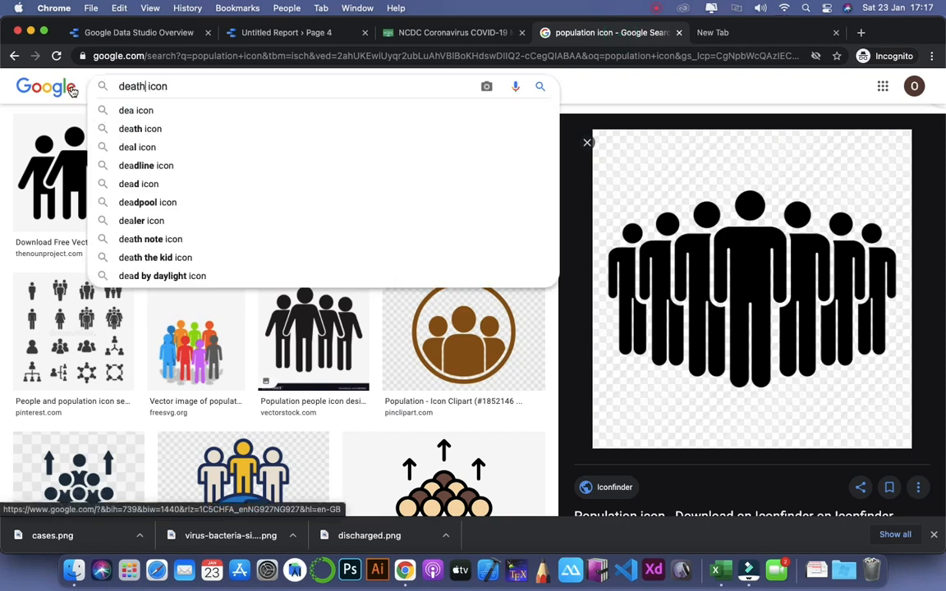
pyautogui.press('Return')
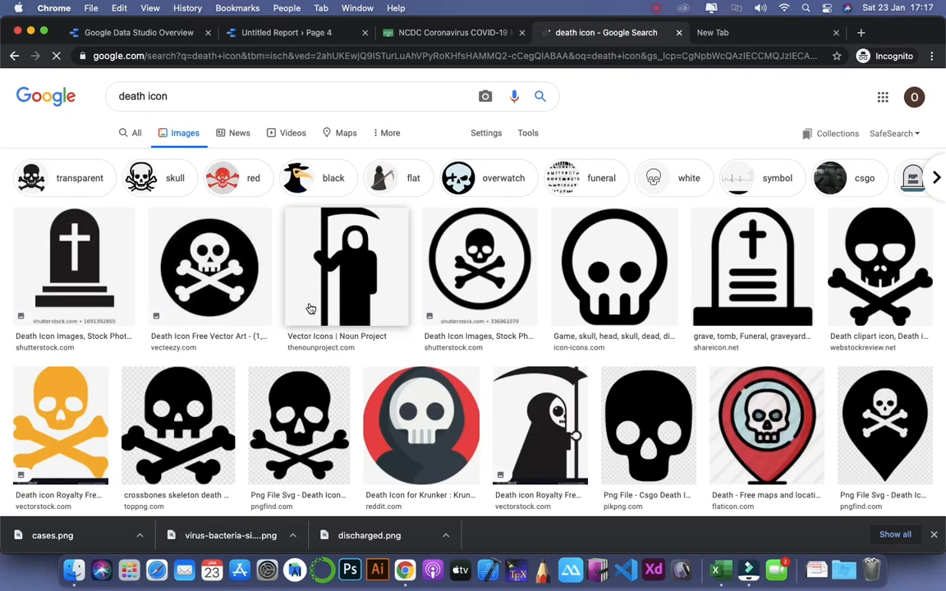
# Step: Save the FAVPNG tombstone image to the Desktop as a JPEG under its suggested name and return to the report
pyautogui.scroll(-1, 310, 309)
pyautogui.click(78, 197)
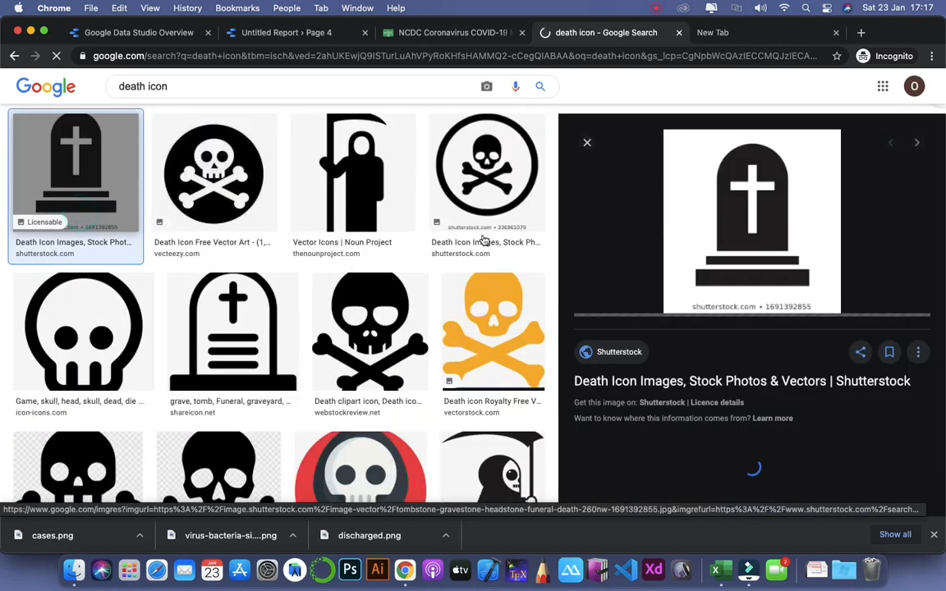
pyautogui.scroll(-3, 768, 279)
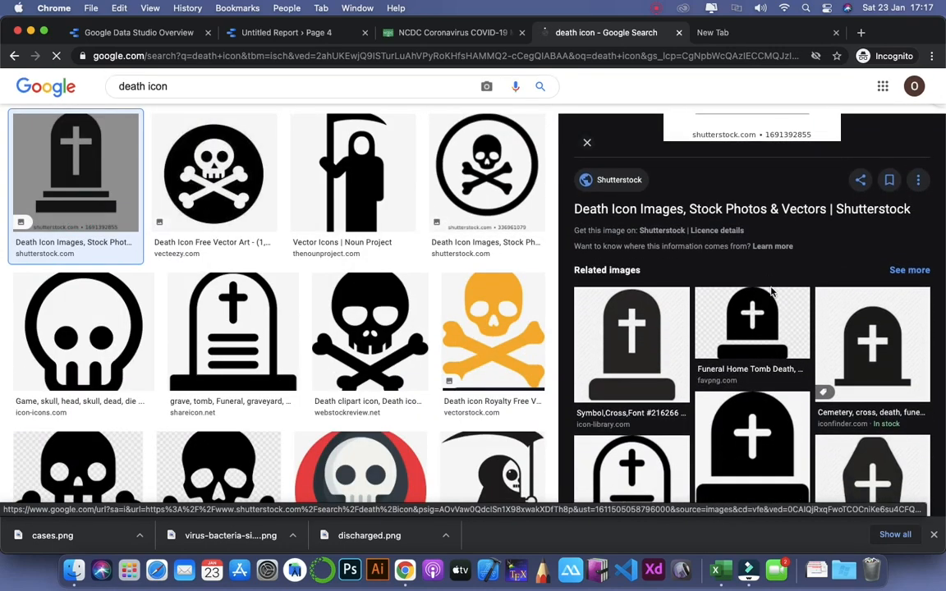
pyautogui.scroll(3, 772, 316)
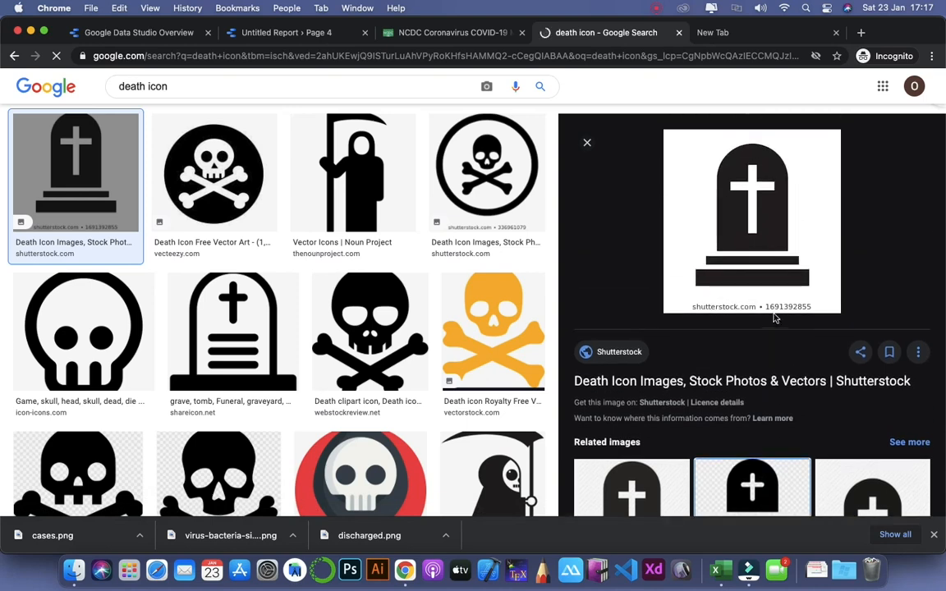
pyautogui.rightClick(746, 261)
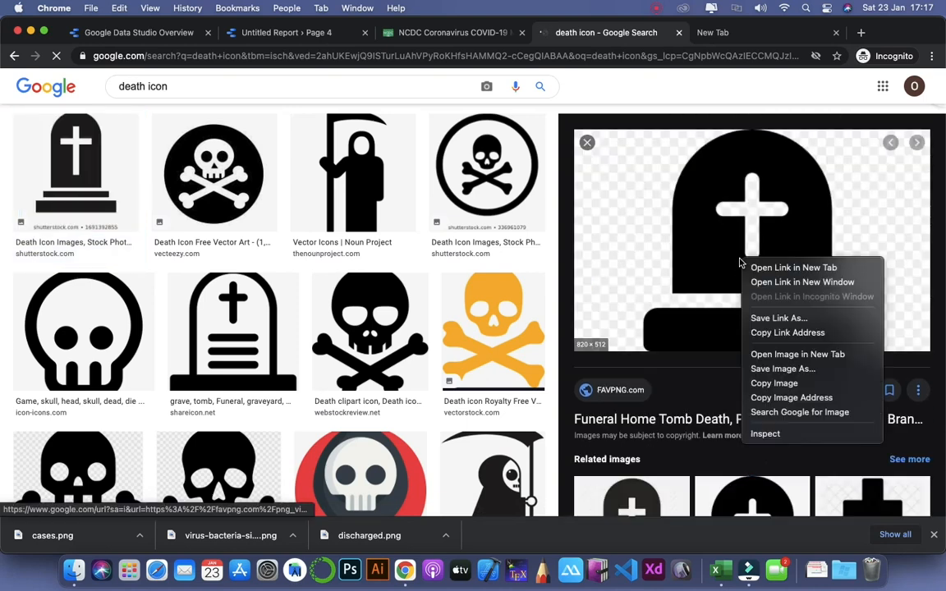
pyautogui.click(780, 371)
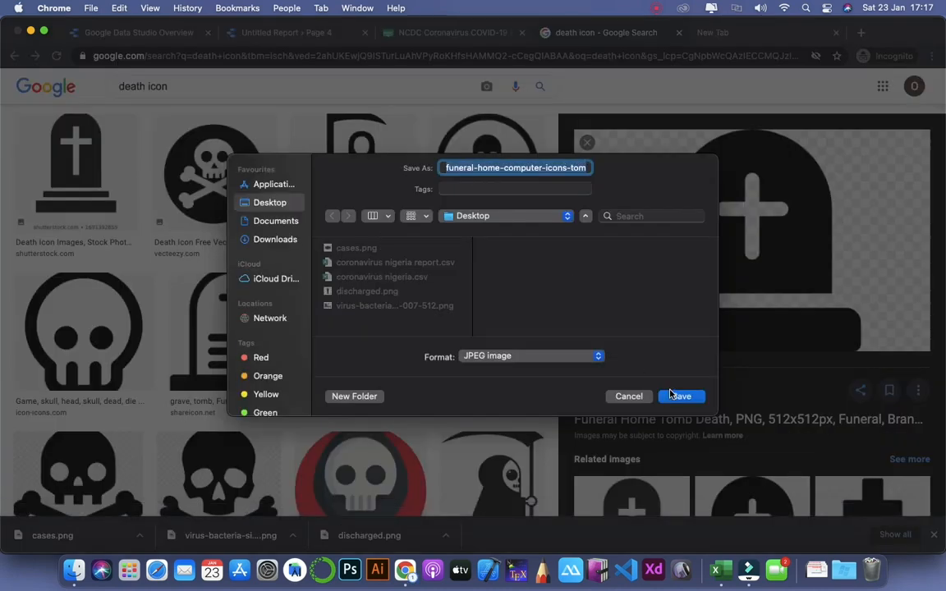
pyautogui.click(678, 396)
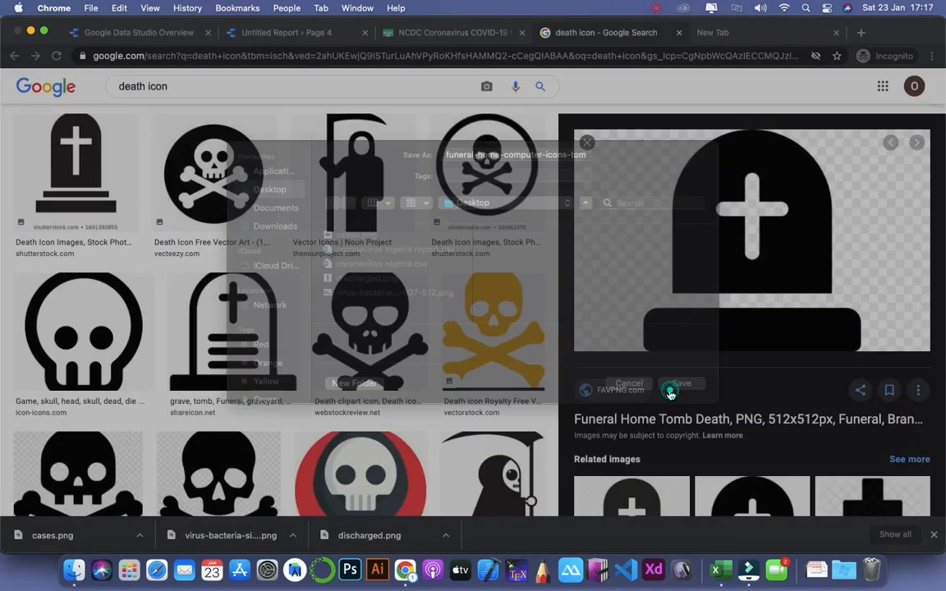
pyautogui.click(301, 35)
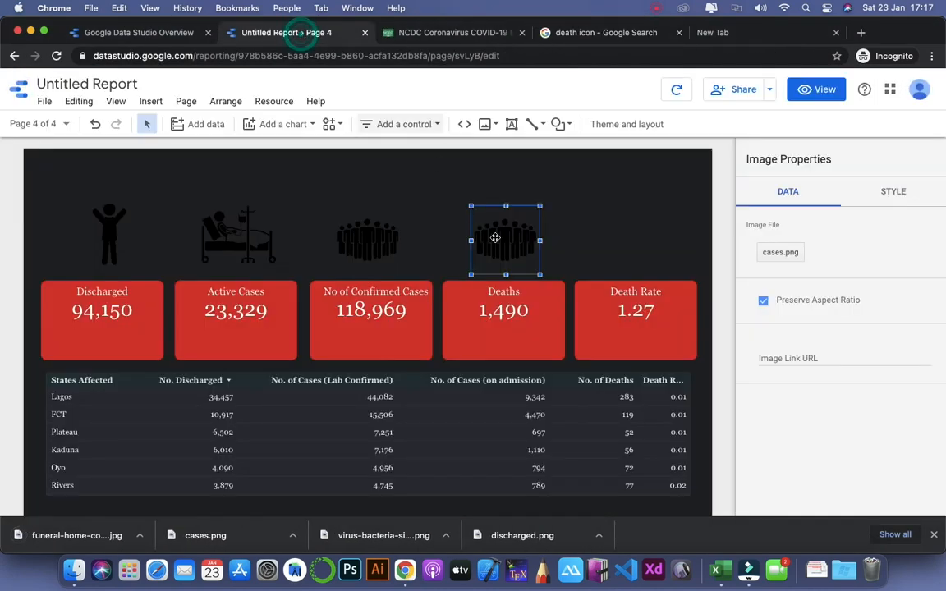
# Step: Replace the image of the crowd icon above the Deaths card with the saved funeral-home JPEG and enlarge it to match the other icons' height
pyautogui.click(772, 258)
pyautogui.click(376, 265)
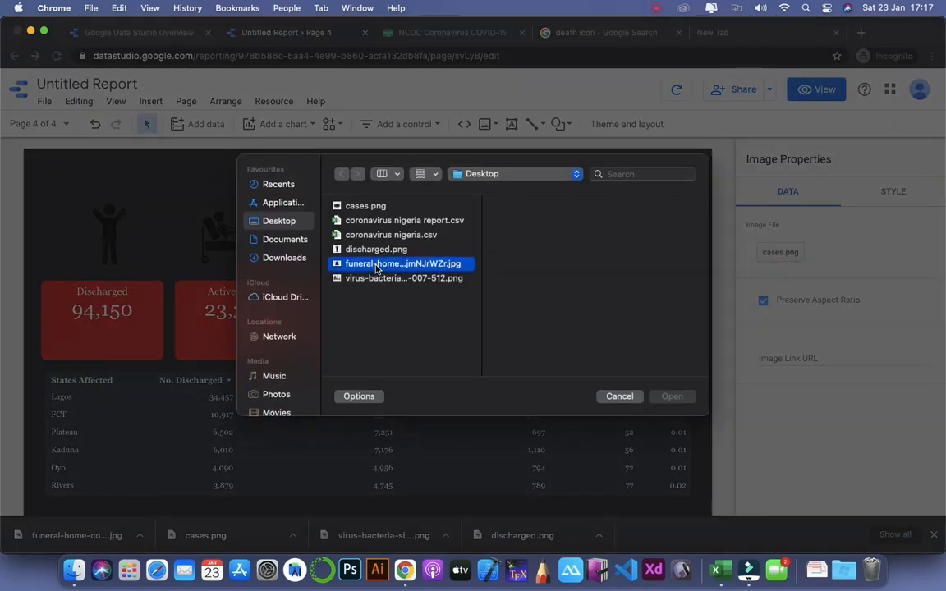
pyautogui.click(674, 396)
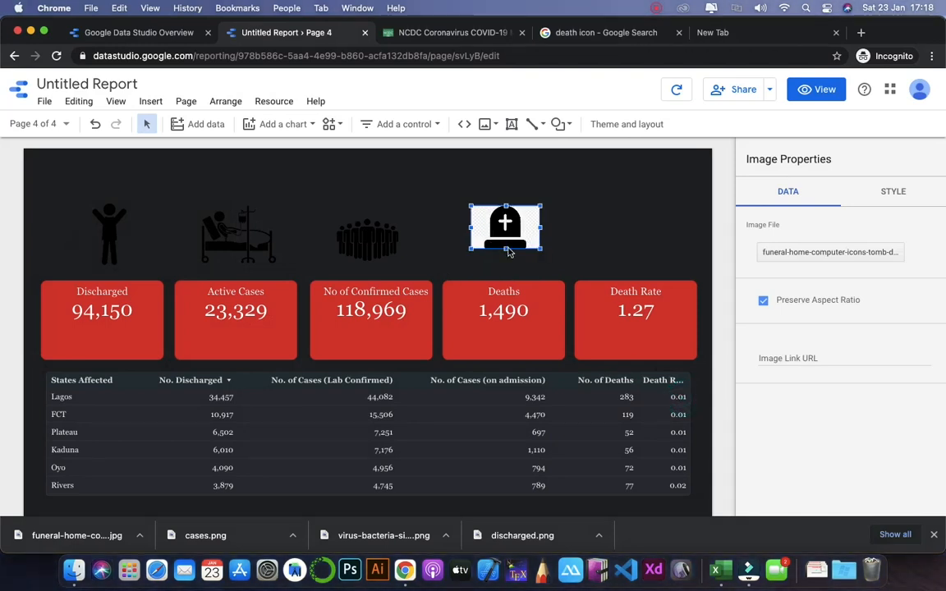
pyautogui.moveTo(506, 250); pyautogui.dragTo(496, 266)
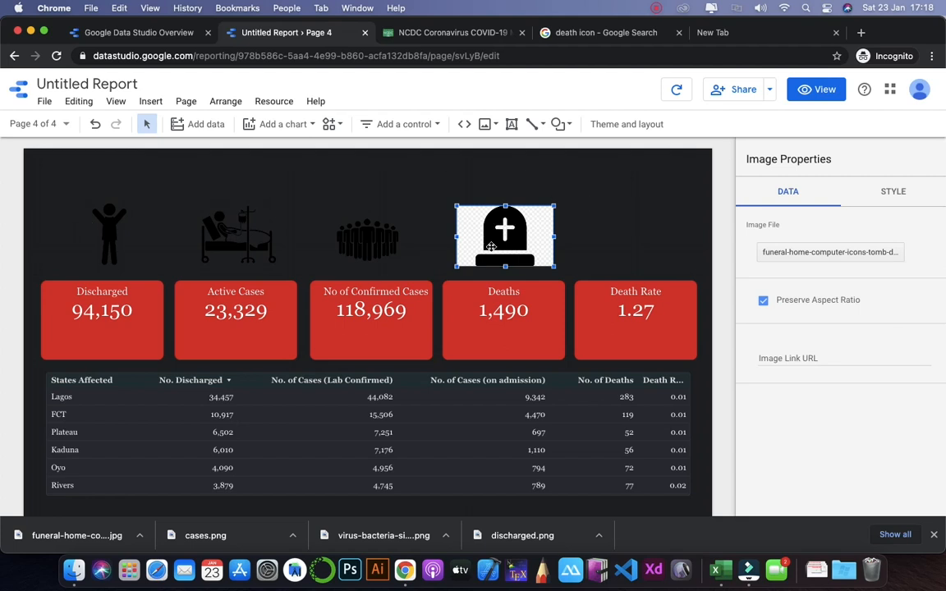
# Step: Remove the background of the funeral-home JPEG on remove.bg, then download the preview-size result and return to the report
pyautogui.click(725, 34)
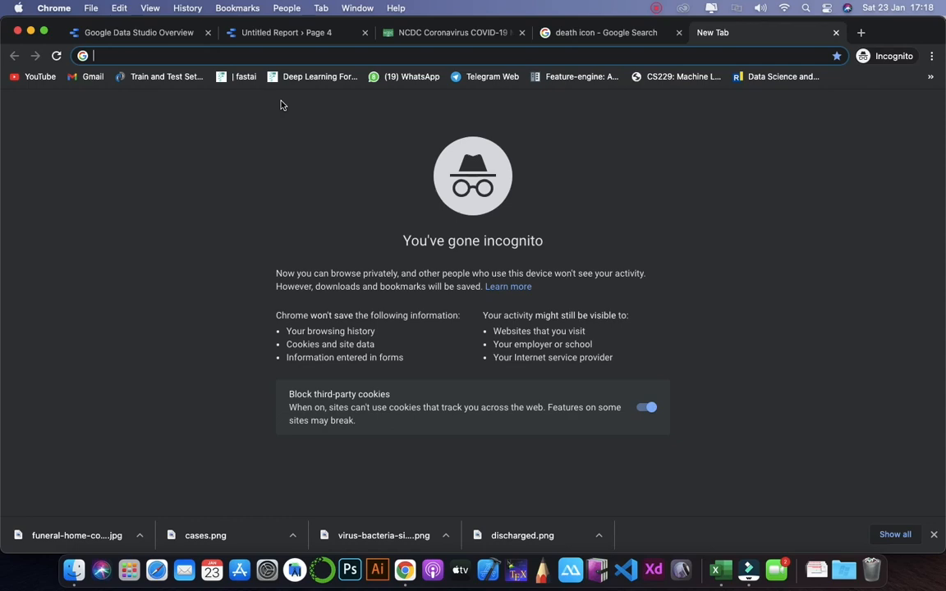
pyautogui.write('remove.bg/upload')
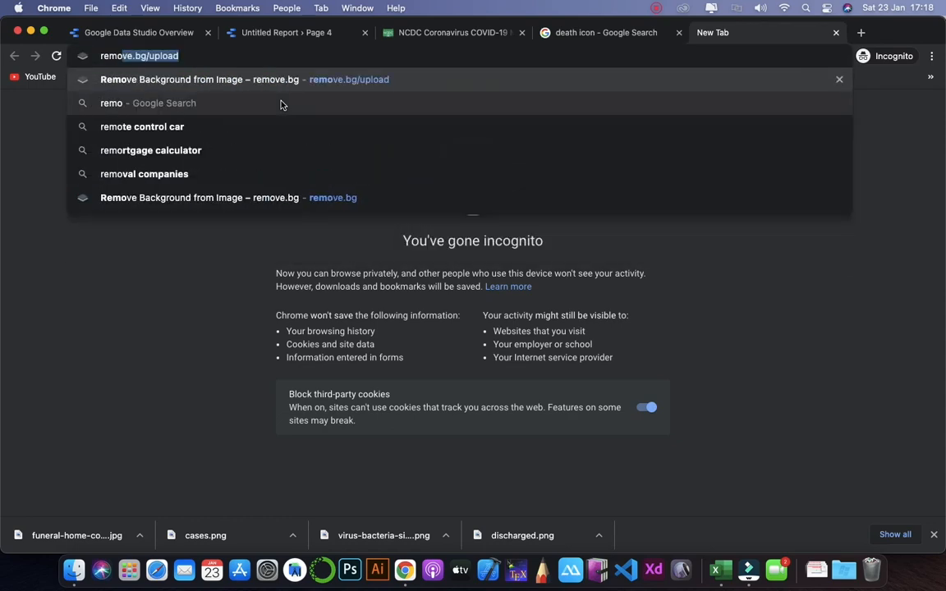
pyautogui.press('Return')
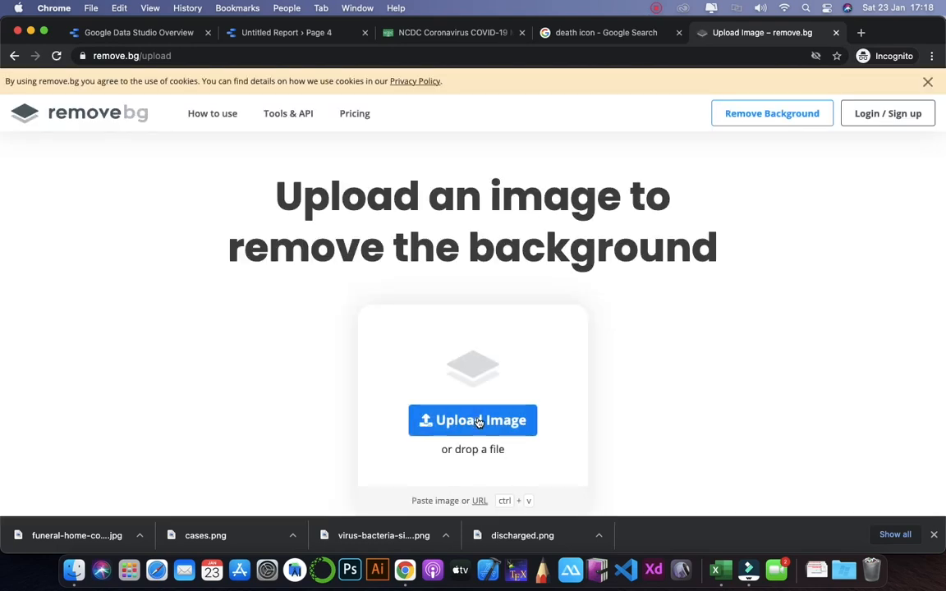
pyautogui.click(479, 423)
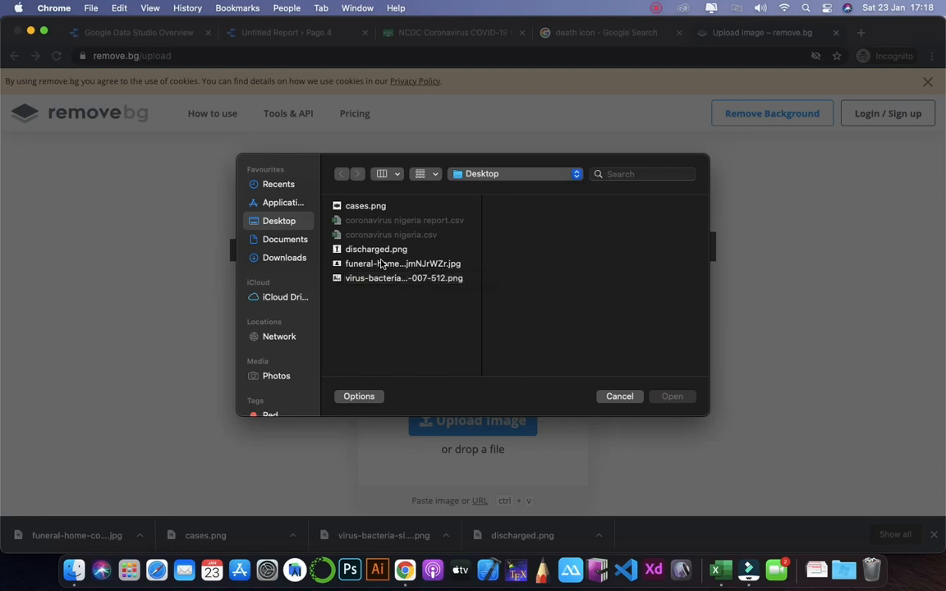
pyautogui.click(380, 263)
pyautogui.click(671, 397)
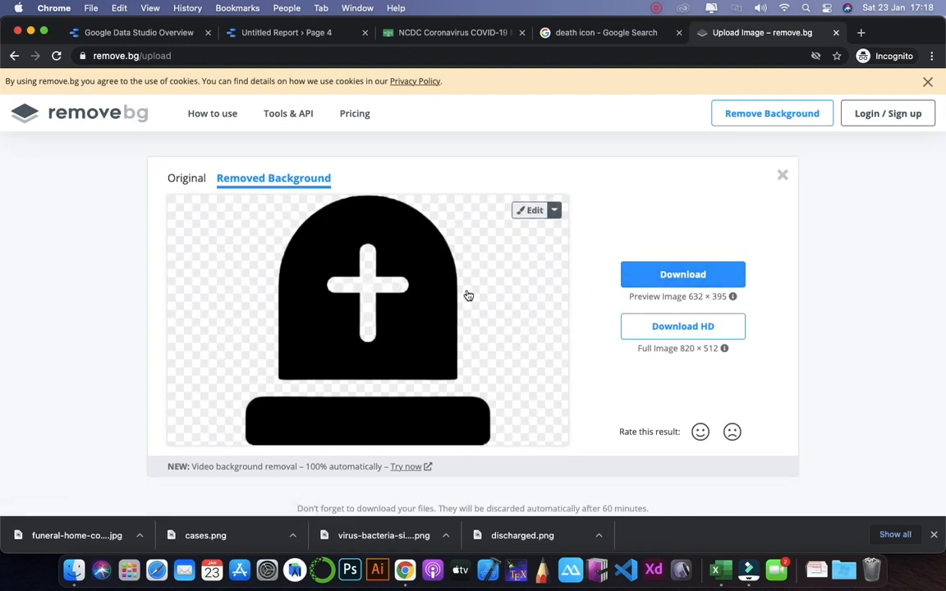
pyautogui.click(699, 274)
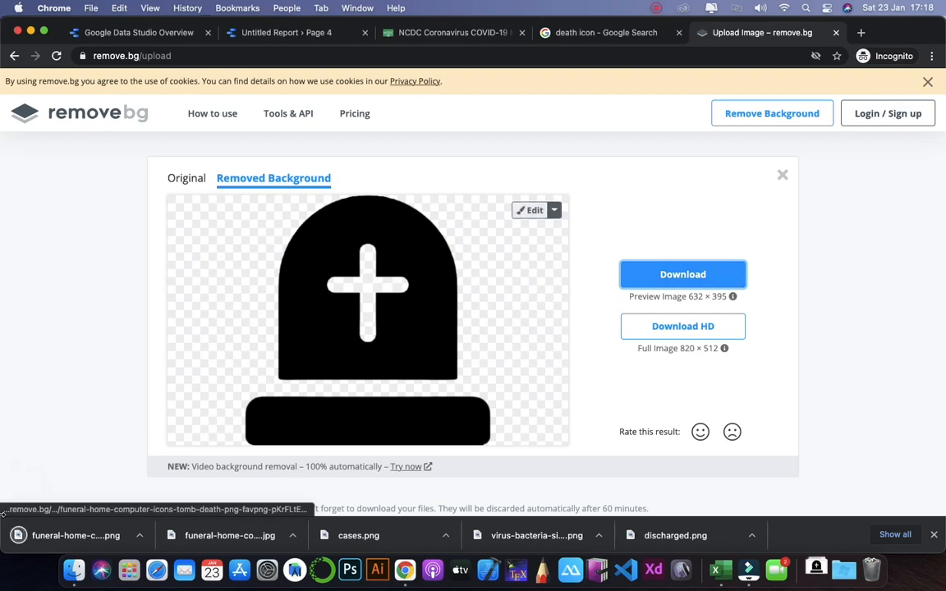
pyautogui.click(291, 37)
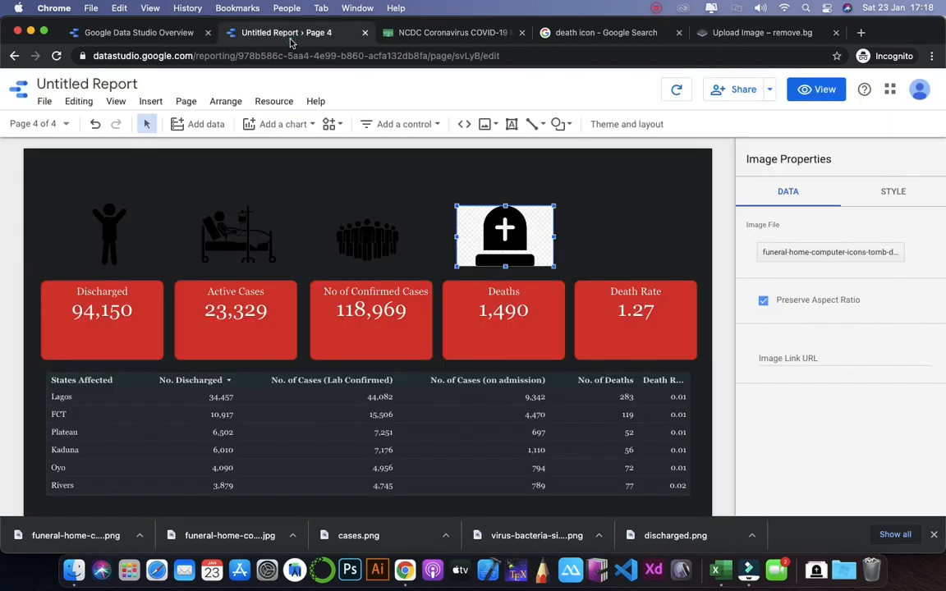
pyautogui.click(829, 254)
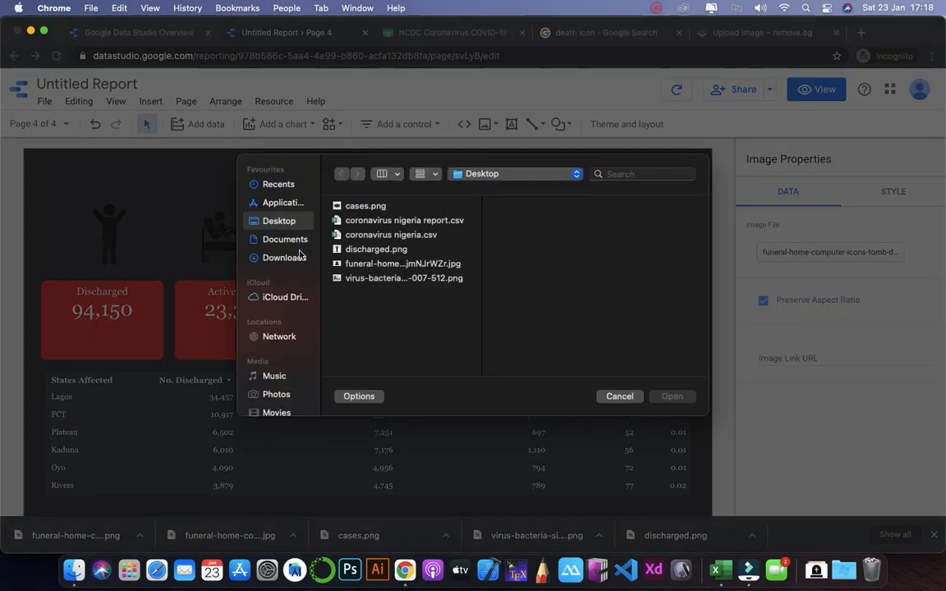
pyautogui.click(271, 239)
pyautogui.click(275, 258)
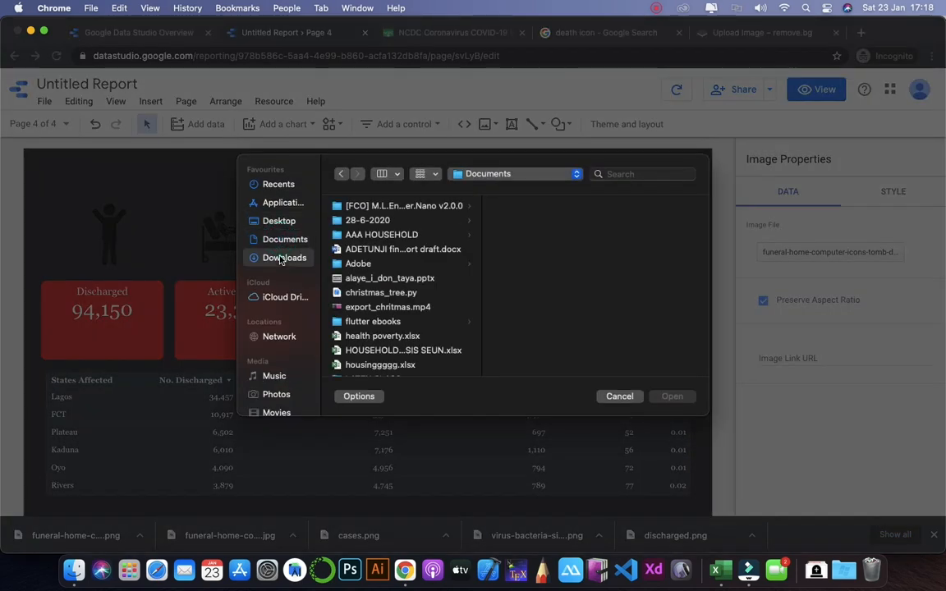
pyautogui.scroll(-2, 392, 260)
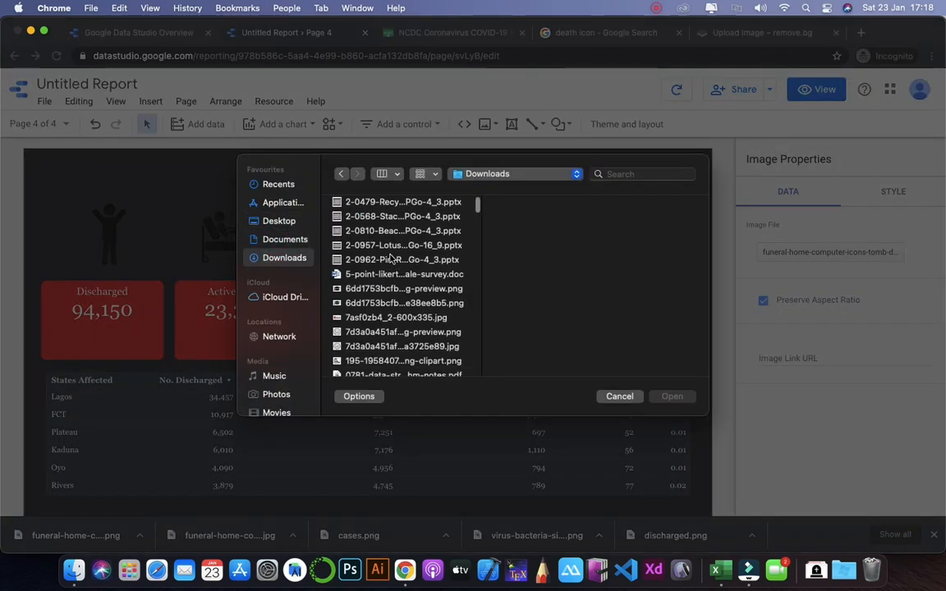
pyautogui.click(619, 397)
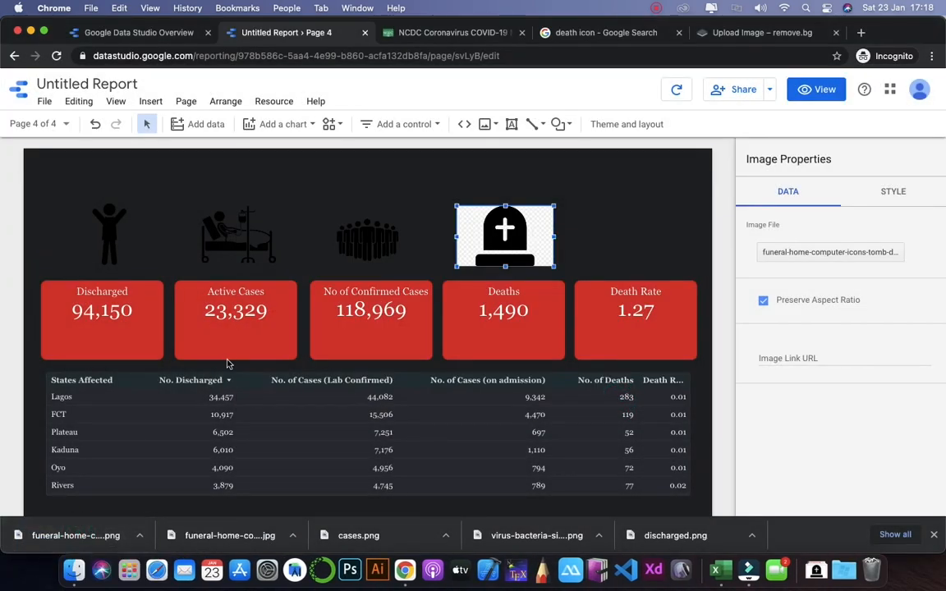
# Step: Add the downloaded background-free funeral-home PNG to page 4 and delete the old tombstone image with the checkered background
pyautogui.moveTo(110, 532); pyautogui.dragTo(601, 226)
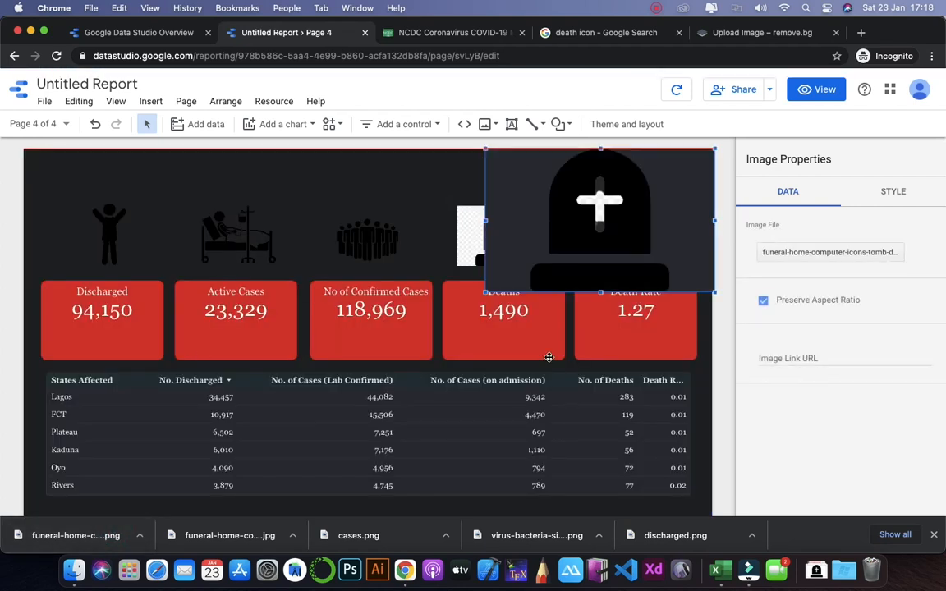
pyautogui.click(465, 244)
pyautogui.press('Delete')
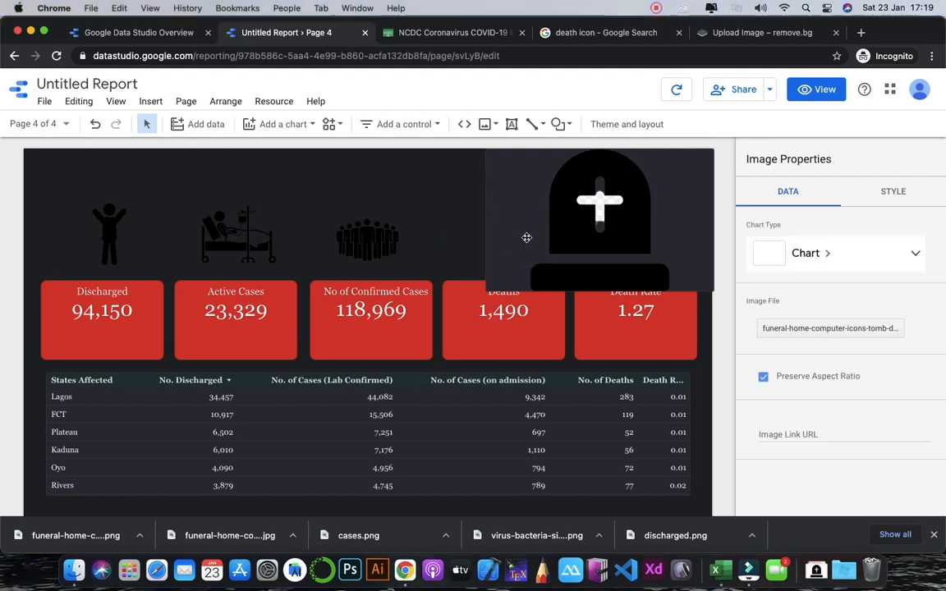
# Step: Shrink the new tombstone image to the other icons' height and centre it above the Deaths card
pyautogui.click(527, 238)
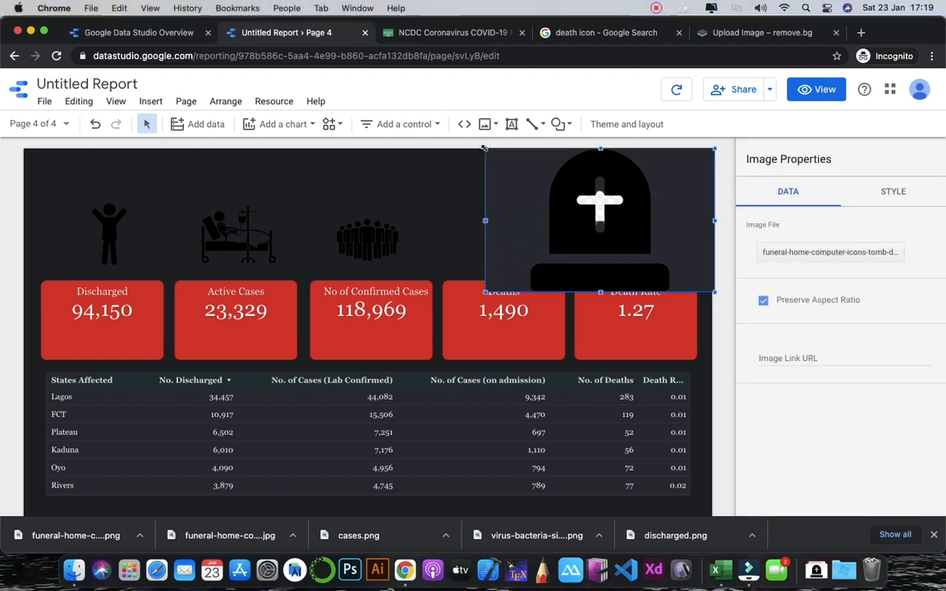
pyautogui.moveTo(484, 148); pyautogui.dragTo(605, 224)
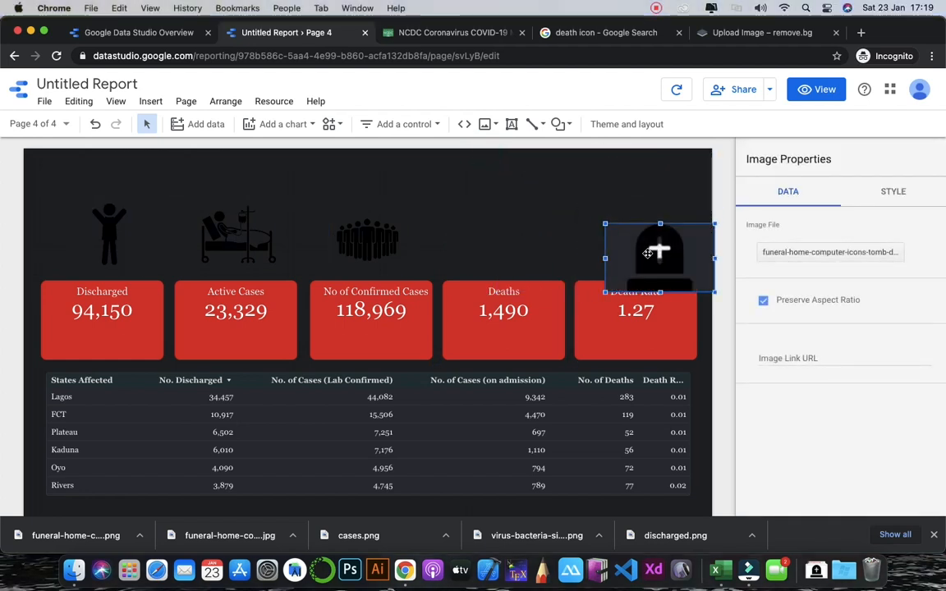
pyautogui.moveTo(648, 254); pyautogui.dragTo(497, 232)
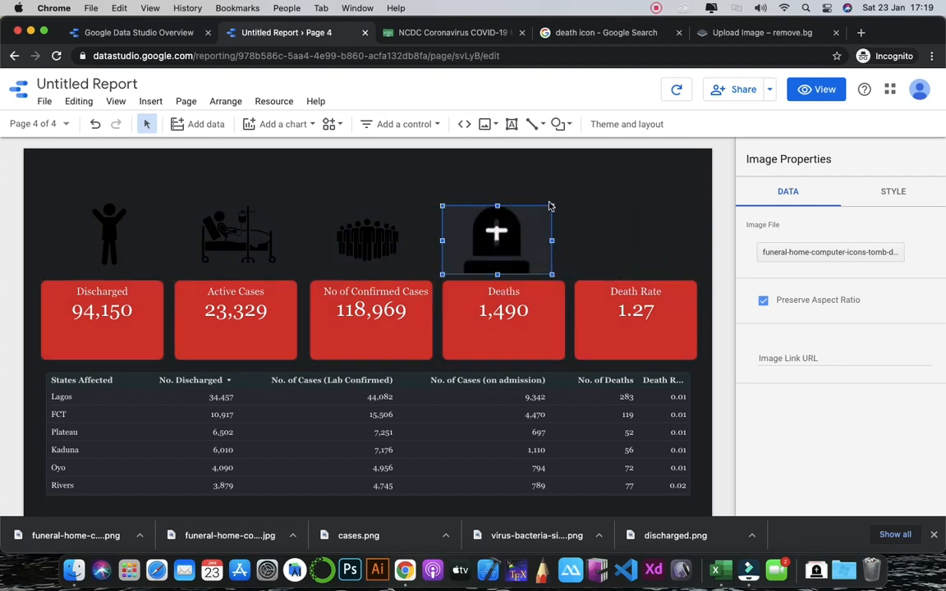
pyautogui.moveTo(551, 203); pyautogui.dragTo(540, 213)
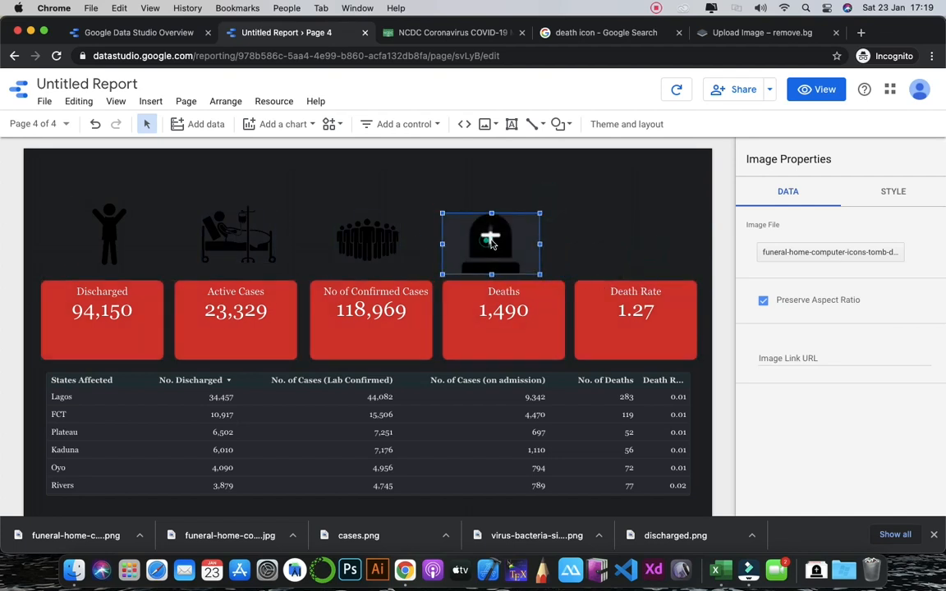
pyautogui.moveTo(491, 243); pyautogui.dragTo(501, 238)
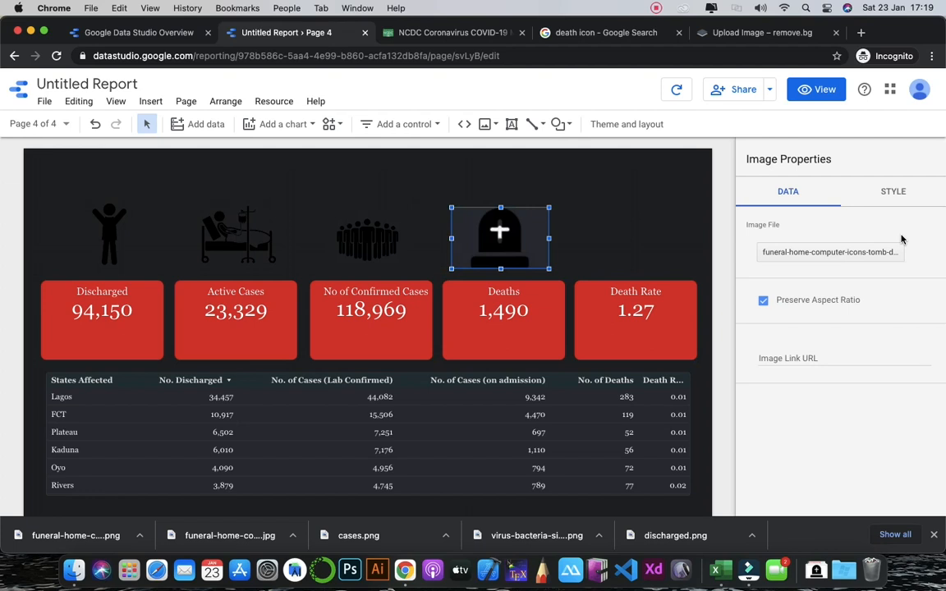
# Step: Remove the background fill and the border colour of the tombstone image above the Deaths card
pyautogui.click(891, 194)
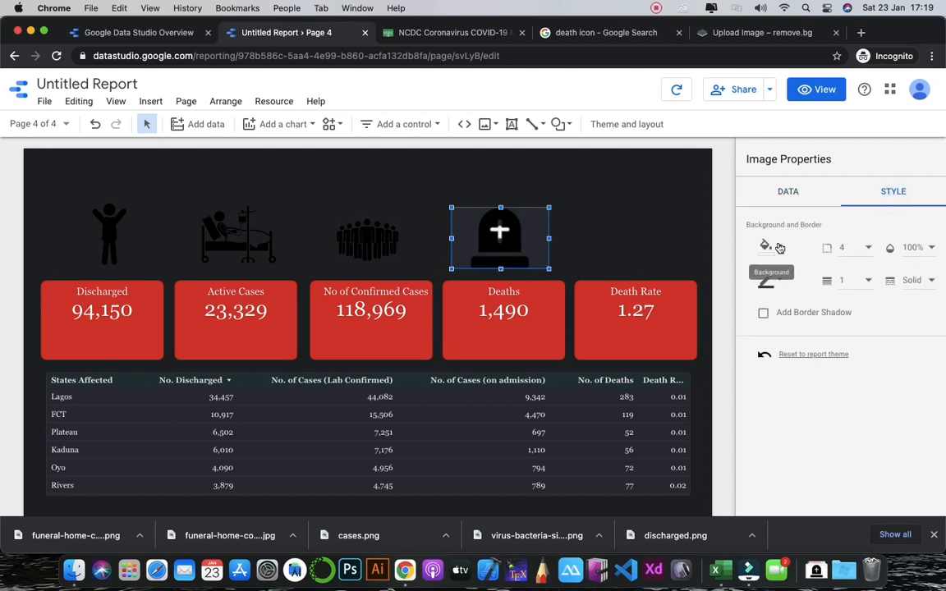
pyautogui.click(780, 248)
pyautogui.click(849, 263)
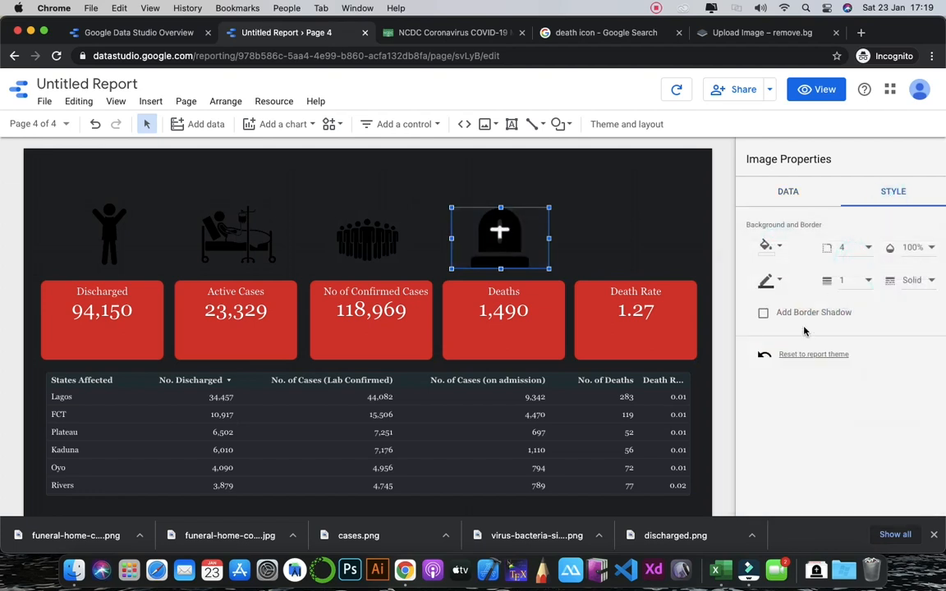
pyautogui.click(766, 281)
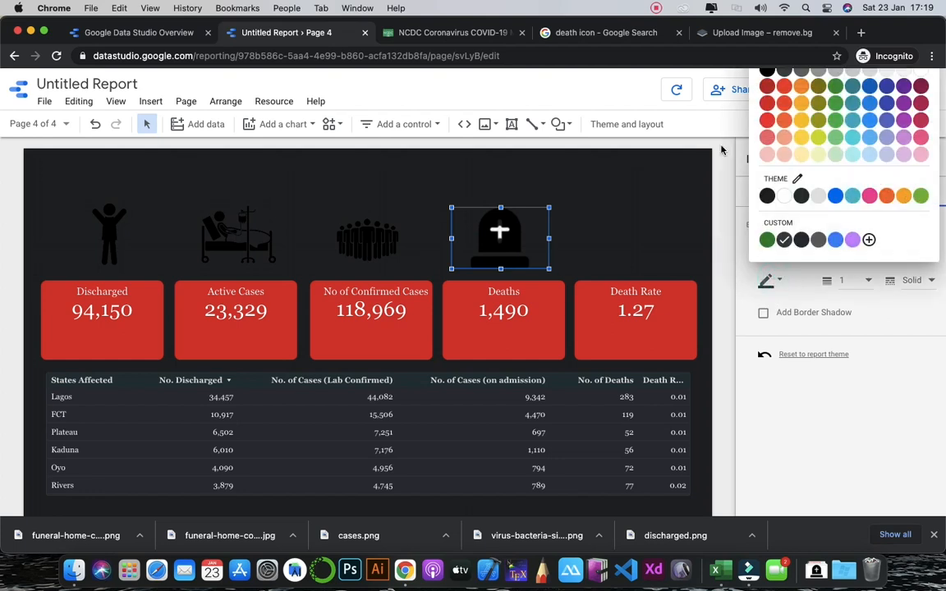
pyautogui.scroll(-2, 767, 346)
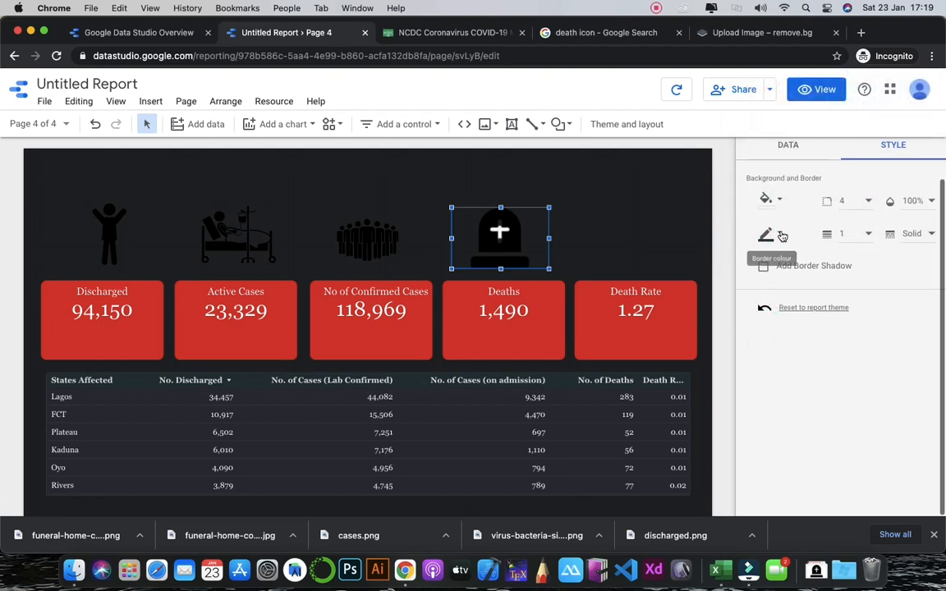
pyautogui.click(781, 235)
pyautogui.click(783, 273)
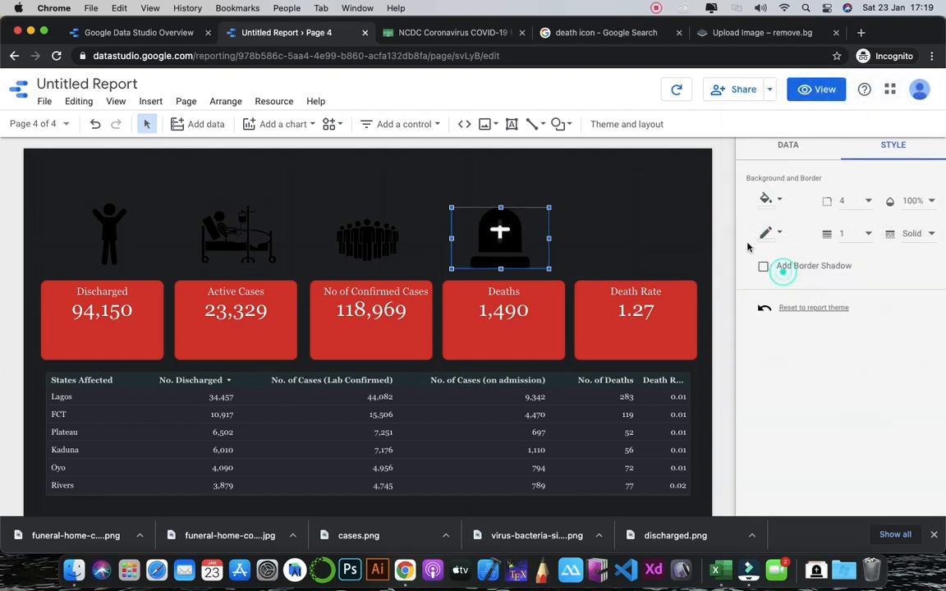
pyautogui.click(635, 190)
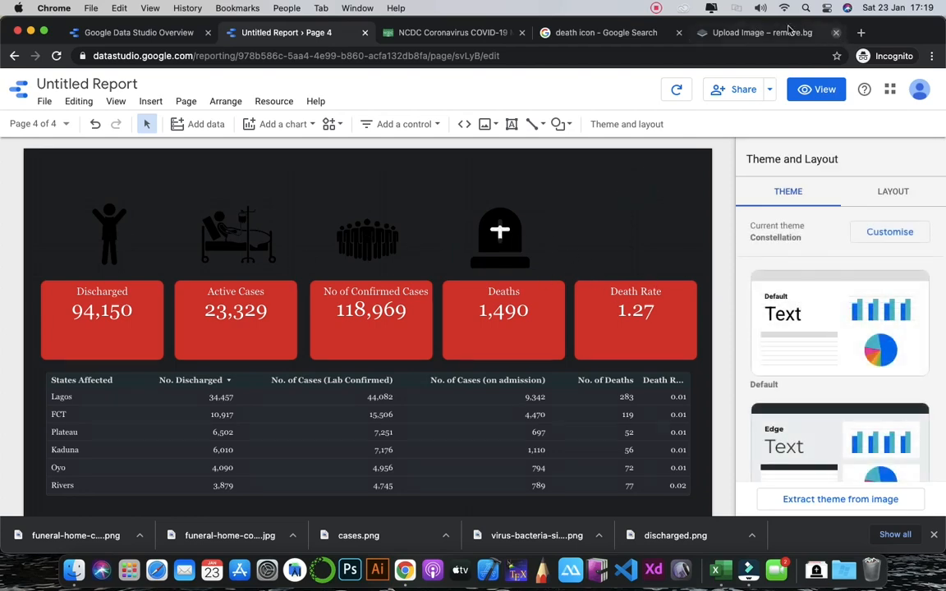
# Step: Return to the Google Images results and search for "rate icon" instead
pyautogui.click(575, 32)
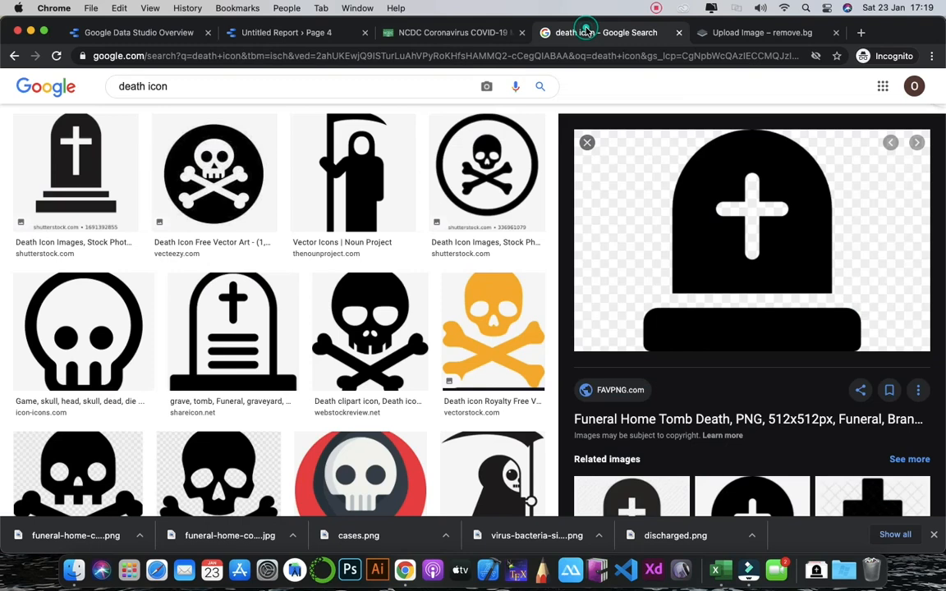
pyautogui.click(147, 88)
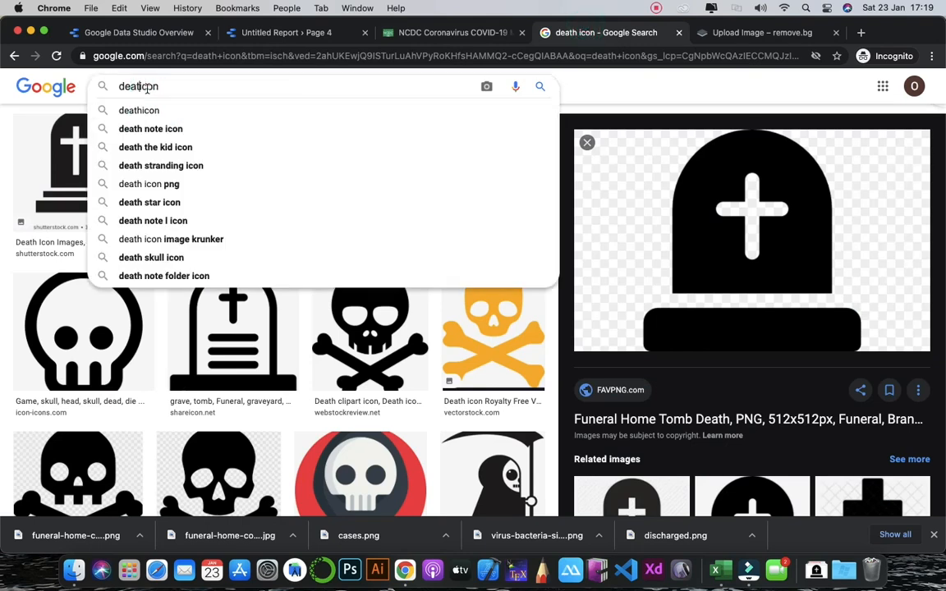
pyautogui.write('rate')
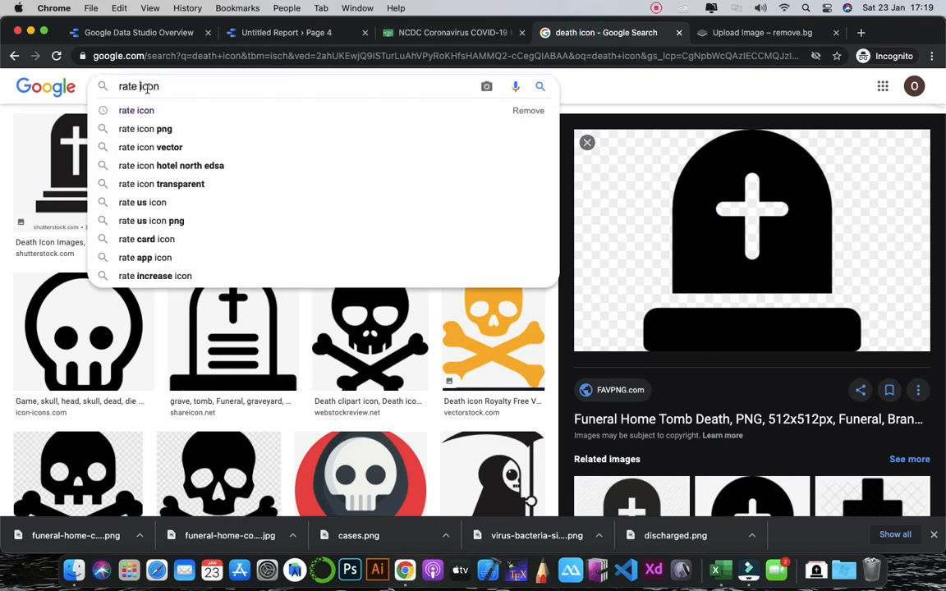
pyautogui.press('Return')
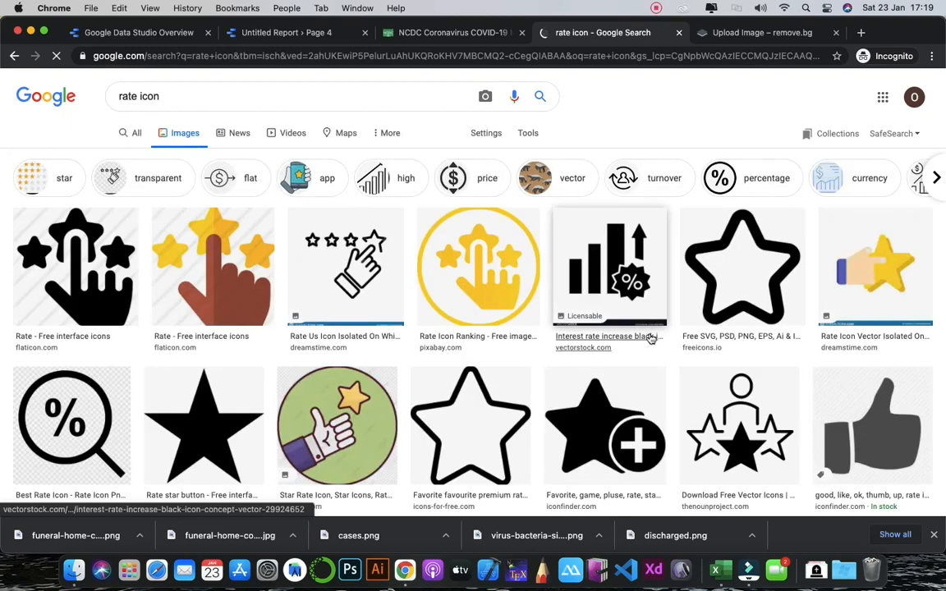
# Step: Save the oNline Web Fonts "Increasing Rate" arrow chart image to the Desktop as PNG under its suggested name img_459647
pyautogui.scroll(-1, 641, 312)
pyautogui.scroll(-5, 651, 339)
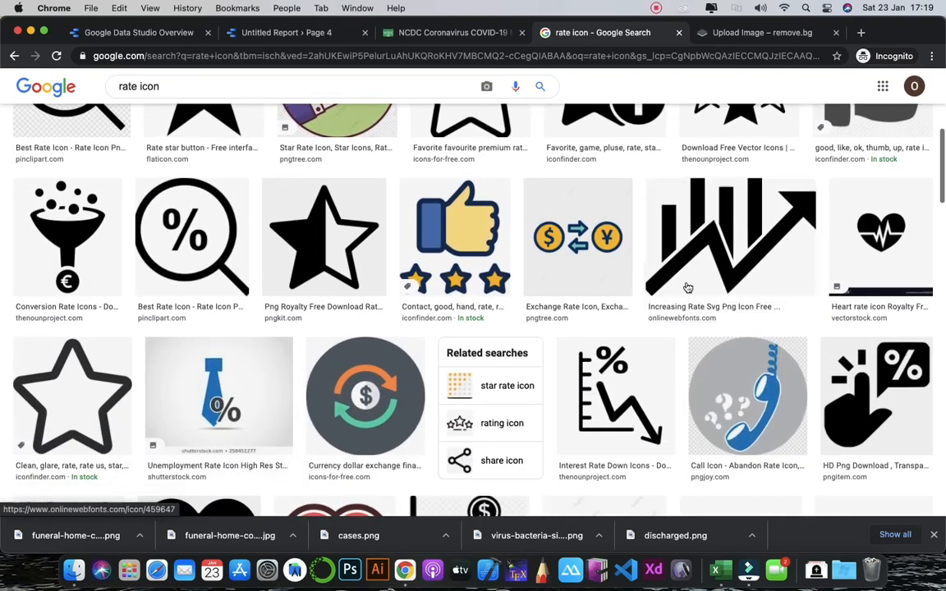
pyautogui.click(684, 288)
pyautogui.scroll(-4, 735, 302)
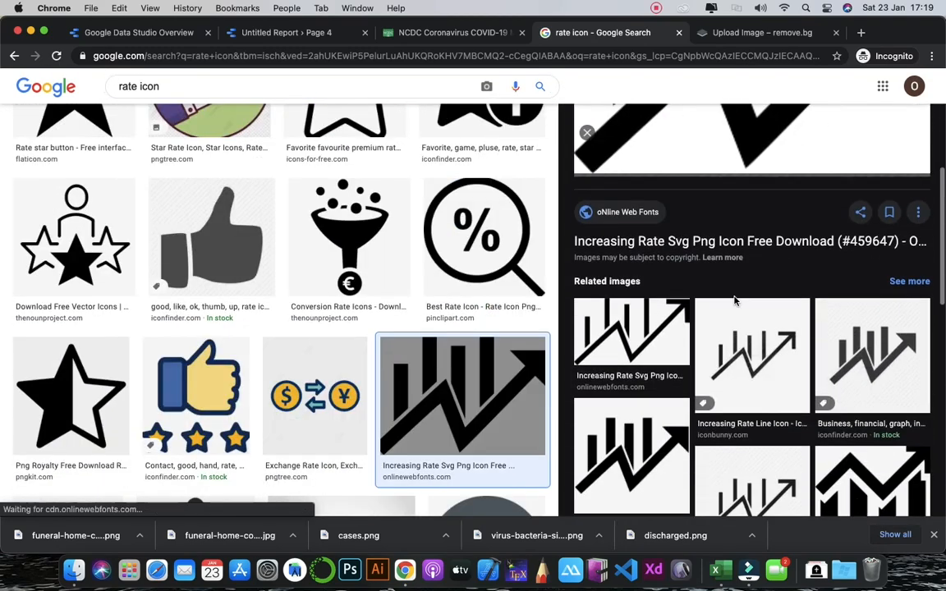
pyautogui.scroll(-3, 735, 303)
pyautogui.scroll(8, 743, 279)
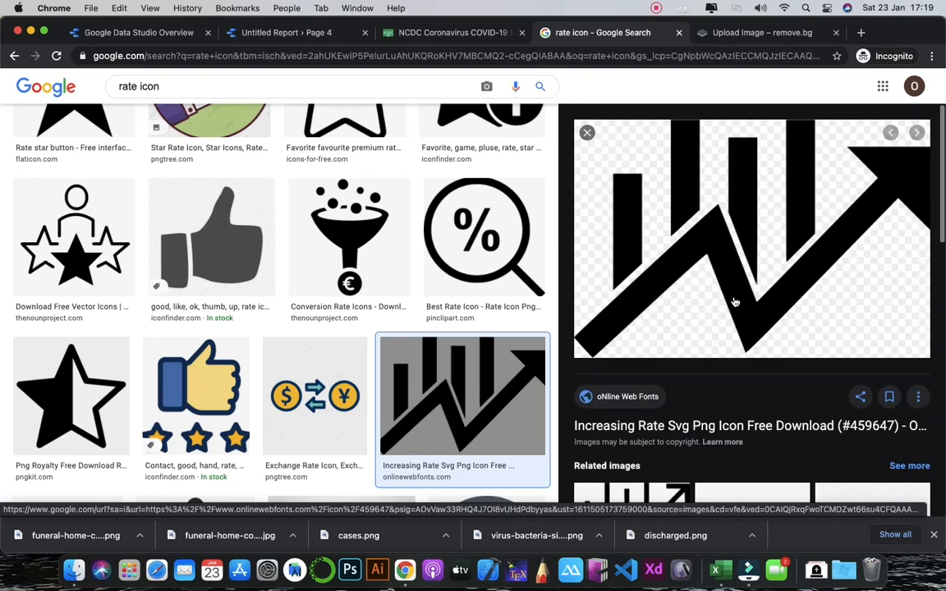
pyautogui.rightClick(749, 259)
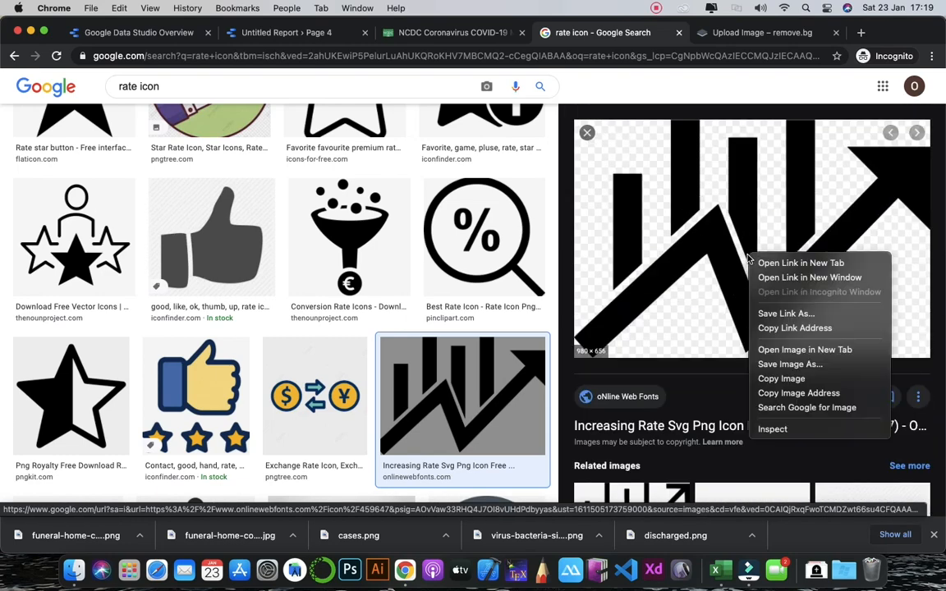
pyautogui.click(786, 366)
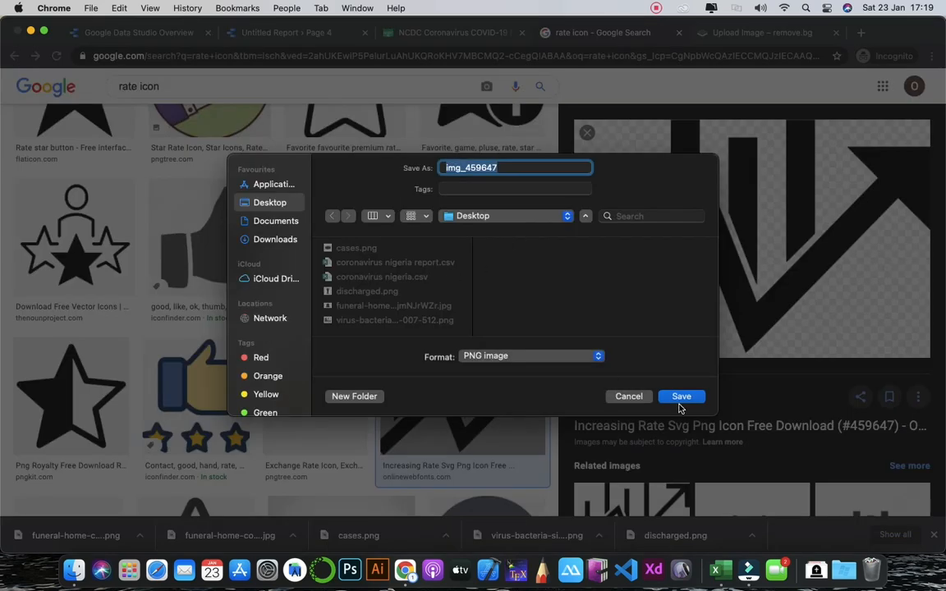
pyautogui.click(681, 398)
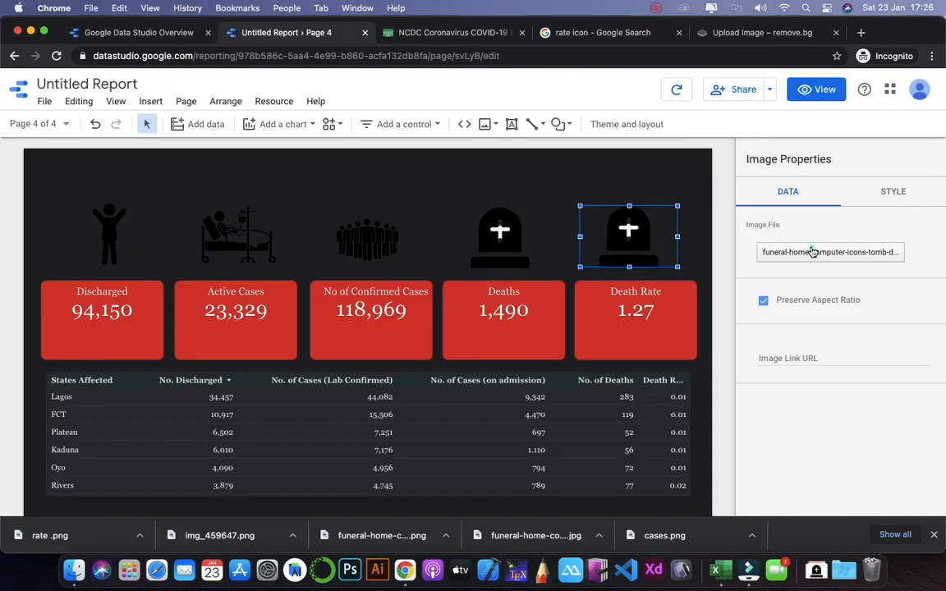
# Step: Replace the tombstone image above the Death Rate card with the Desktop file "rate .png"
pyautogui.click(812, 251)
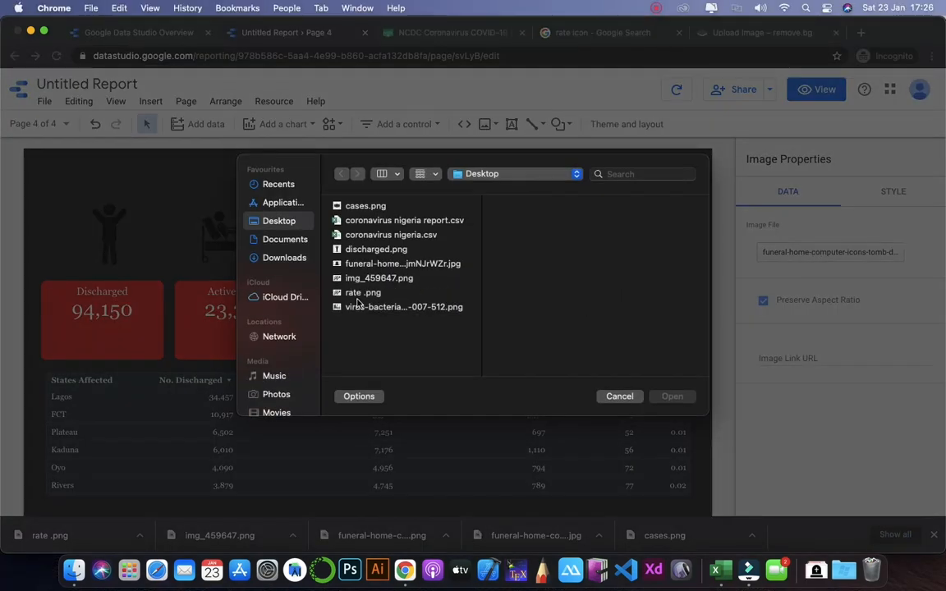
pyautogui.click(359, 295)
pyautogui.click(670, 396)
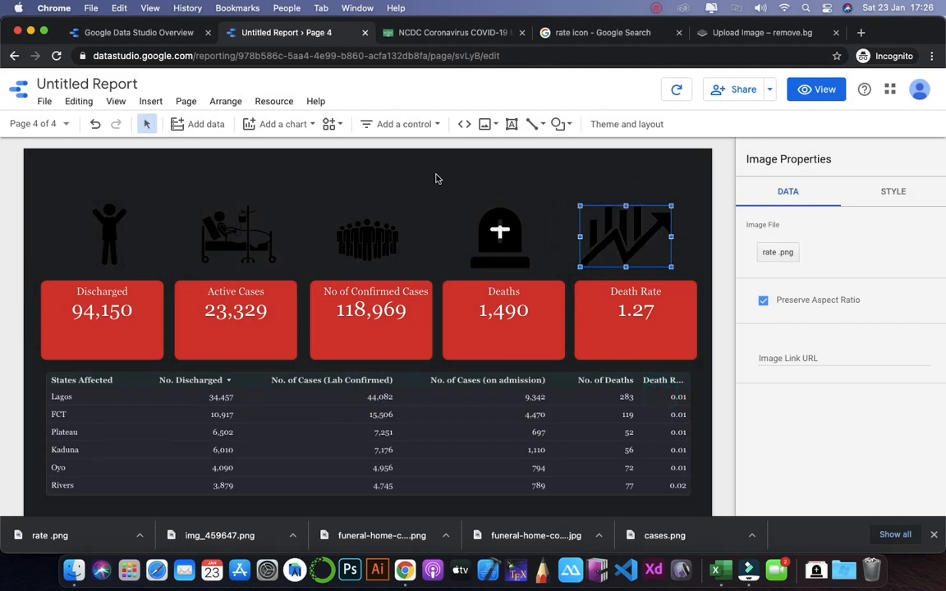
pyautogui.click(428, 179)
pyautogui.scroll(1, 365, 256)
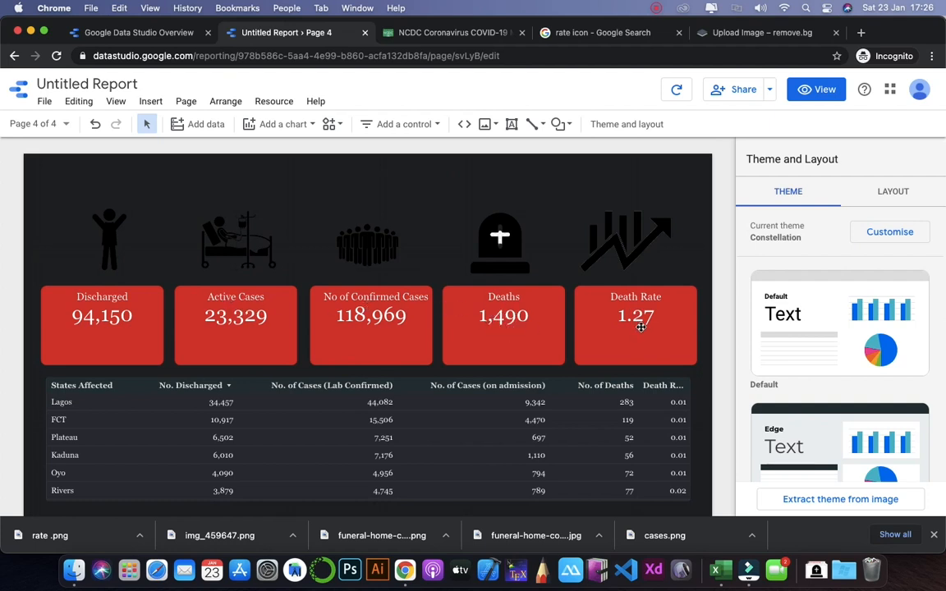
# Step: Insert a column chart in the empty area below the states table, aligned with the table's left edge
pyautogui.scroll(-5, 612, 313)
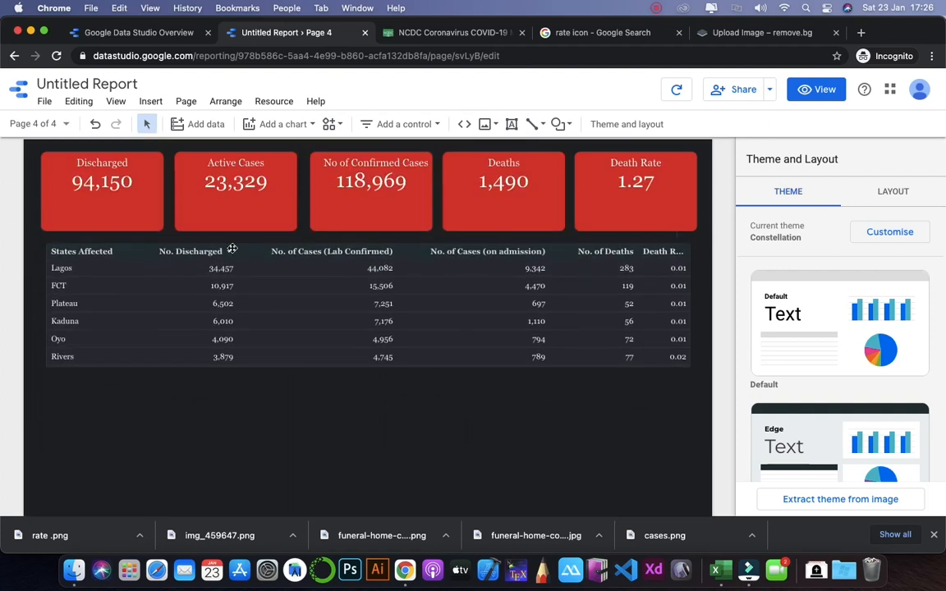
pyautogui.click(310, 124)
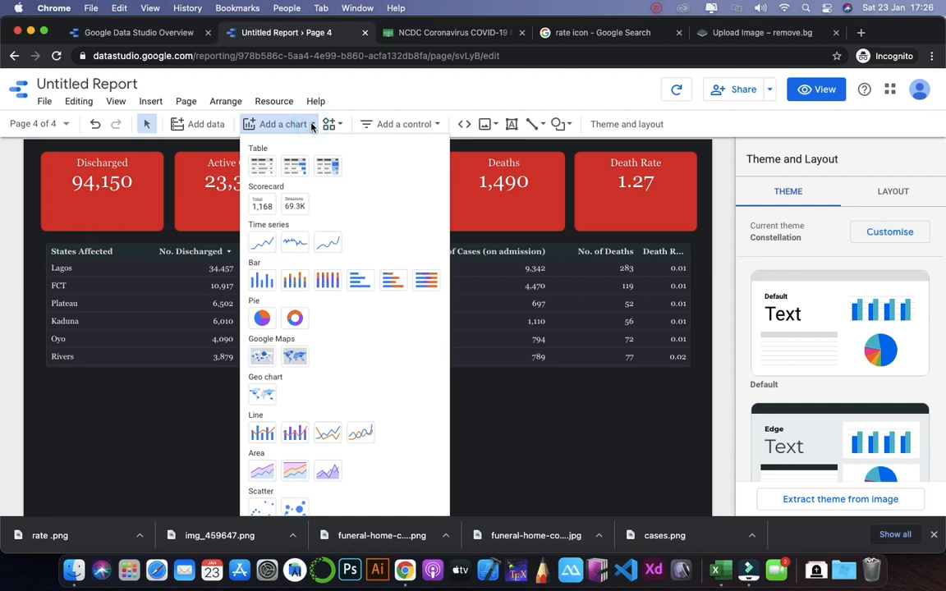
pyautogui.click(261, 281)
pyautogui.click(45, 383)
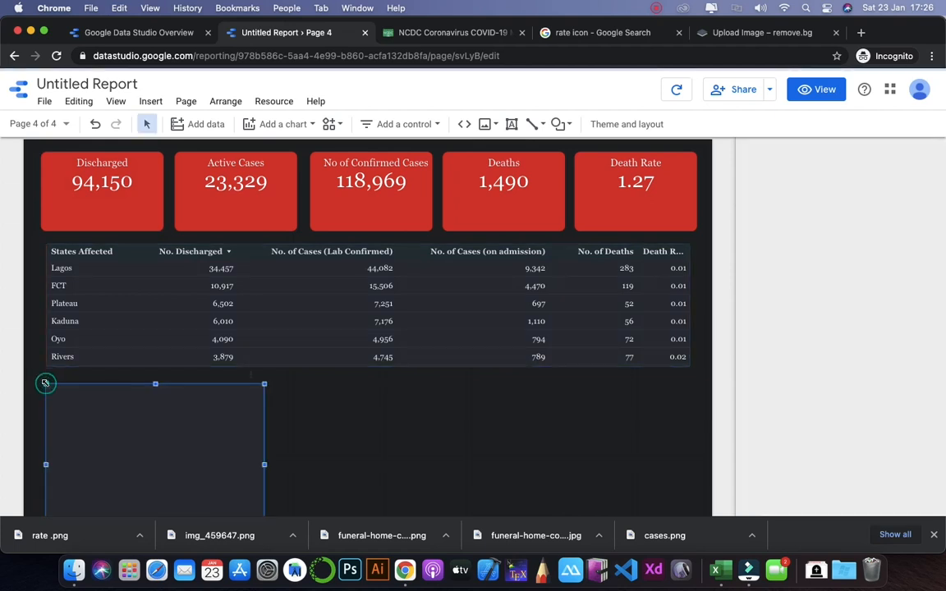
# Step: Shrink the new column chart so that its lower edge fits inside the dark page
pyautogui.scroll(-3, 172, 373)
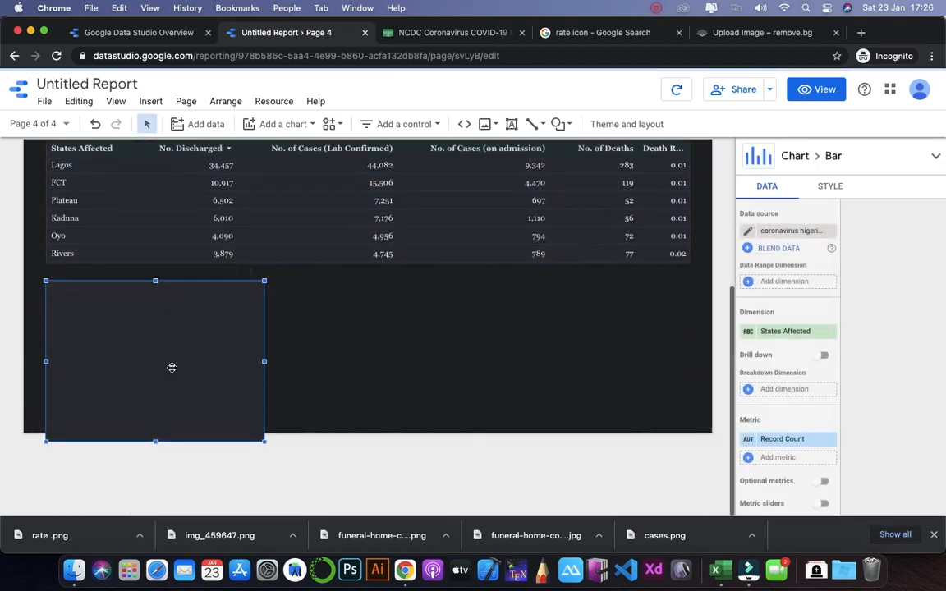
pyautogui.click(154, 439)
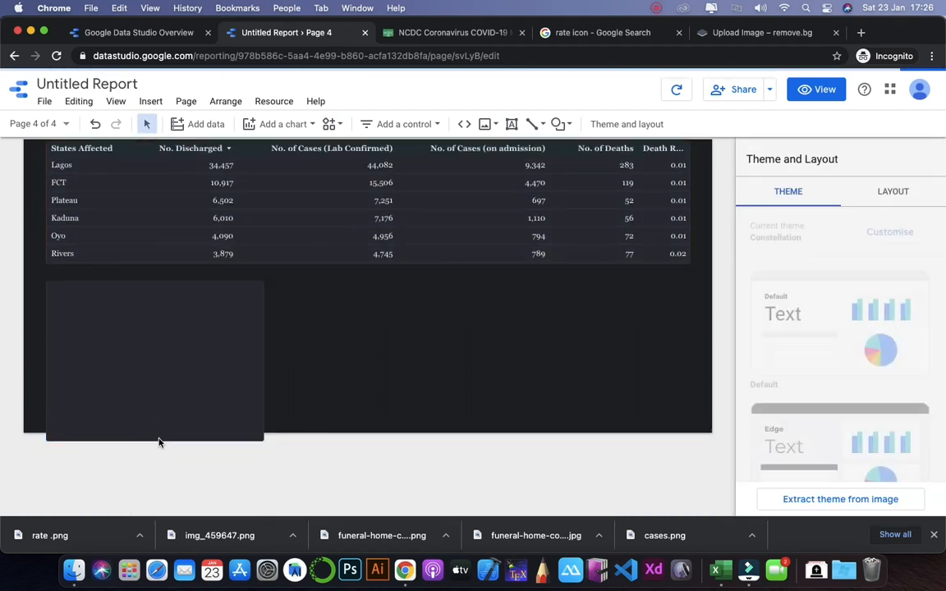
pyautogui.click(158, 412)
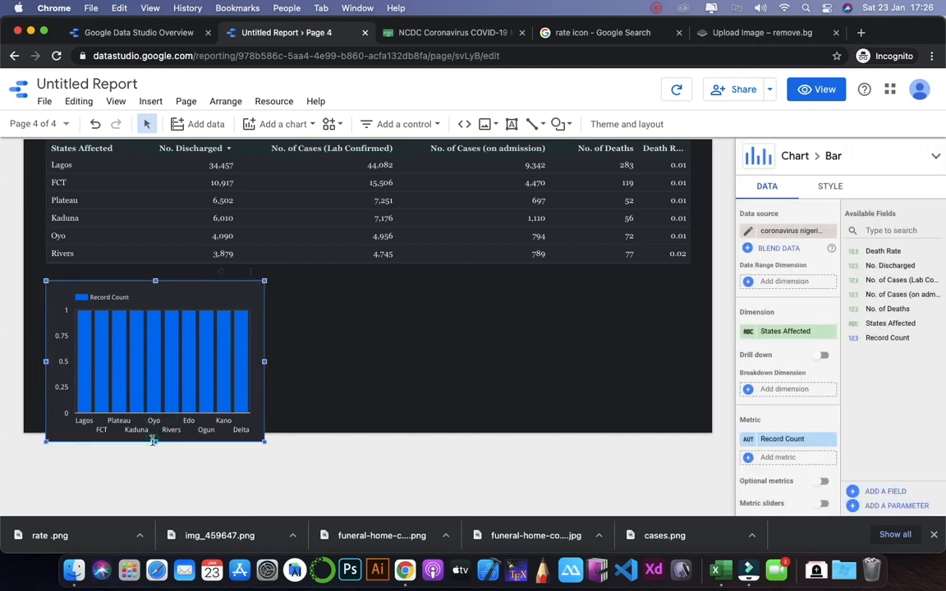
pyautogui.click(153, 441)
pyautogui.click(223, 382)
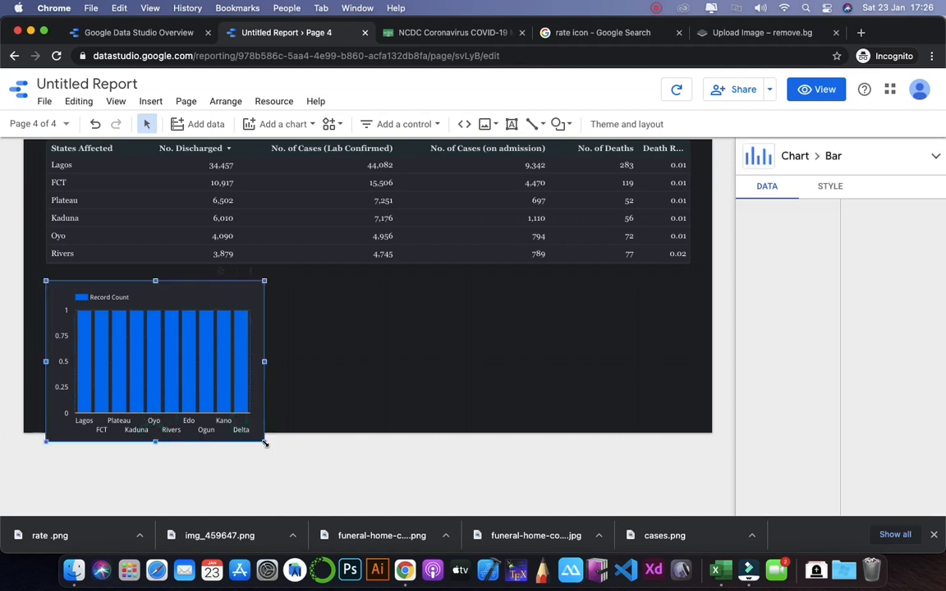
pyautogui.moveTo(265, 444); pyautogui.dragTo(247, 416)
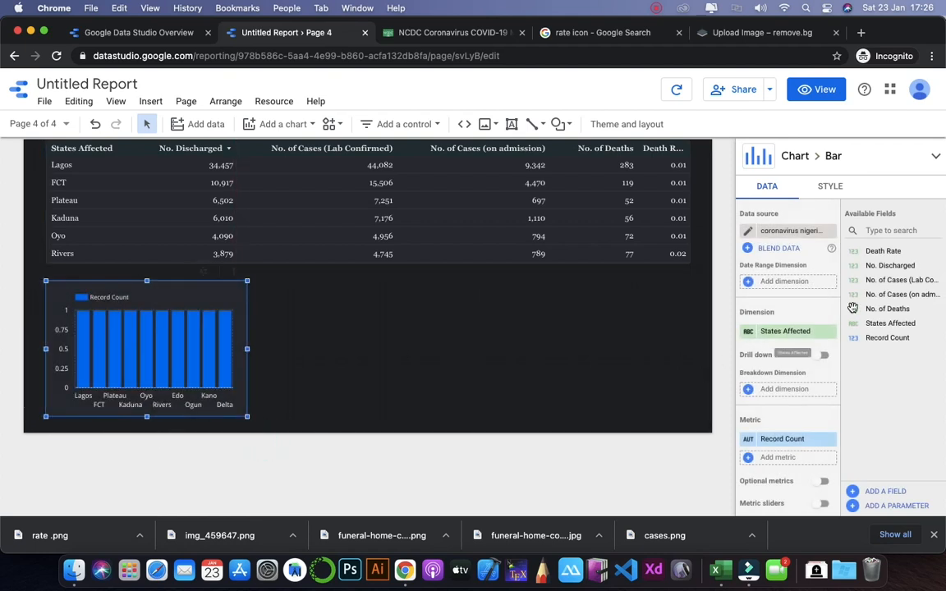
# Step: Replace the column chart's Record Count metric with No. Discharged and widen the chart slightly
pyautogui.moveTo(879, 266); pyautogui.dragTo(795, 441)
pyautogui.click(828, 457)
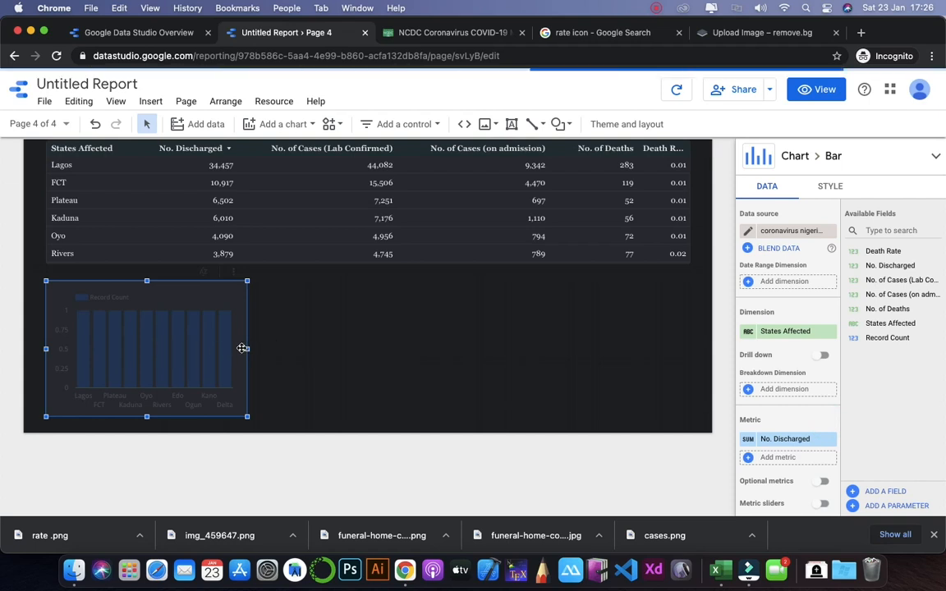
pyautogui.moveTo(245, 348)
pyautogui.mouseDown()
pyautogui.moveTo(296, 350)
pyautogui.moveTo(258, 355)
pyautogui.mouseUp()
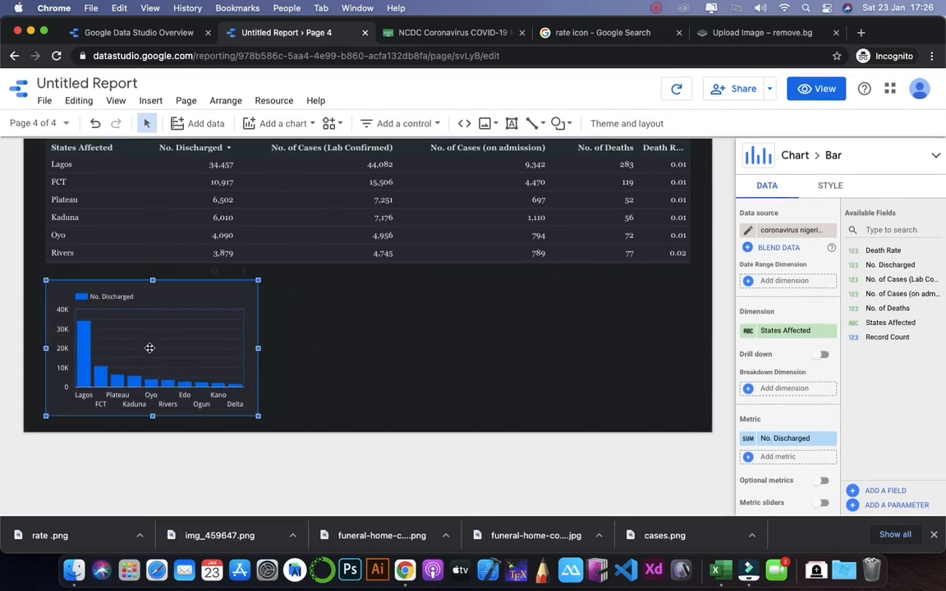
# Step: Change the bar colour of the No. Discharged column chart to green
pyautogui.click(826, 188)
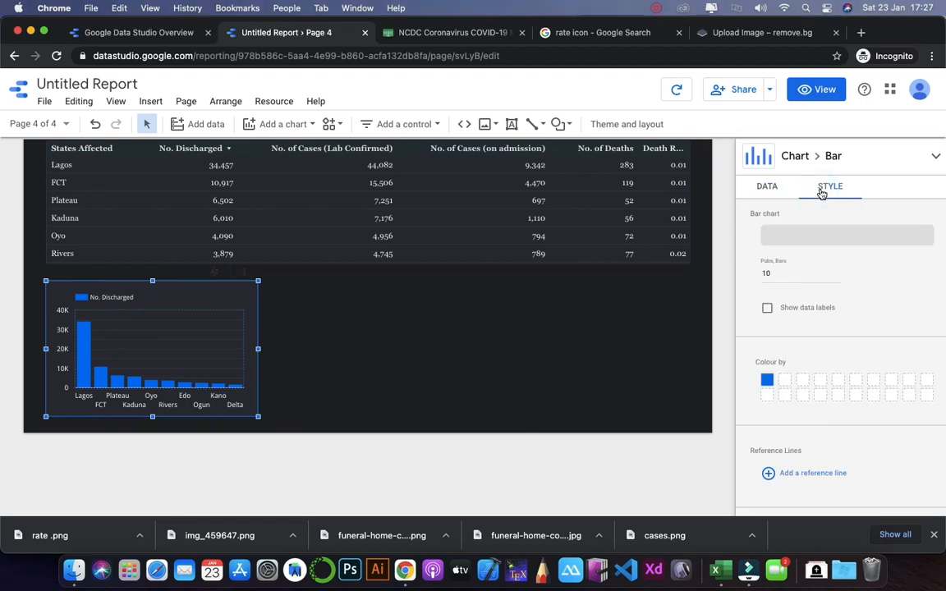
pyautogui.click(766, 381)
pyautogui.click(766, 457)
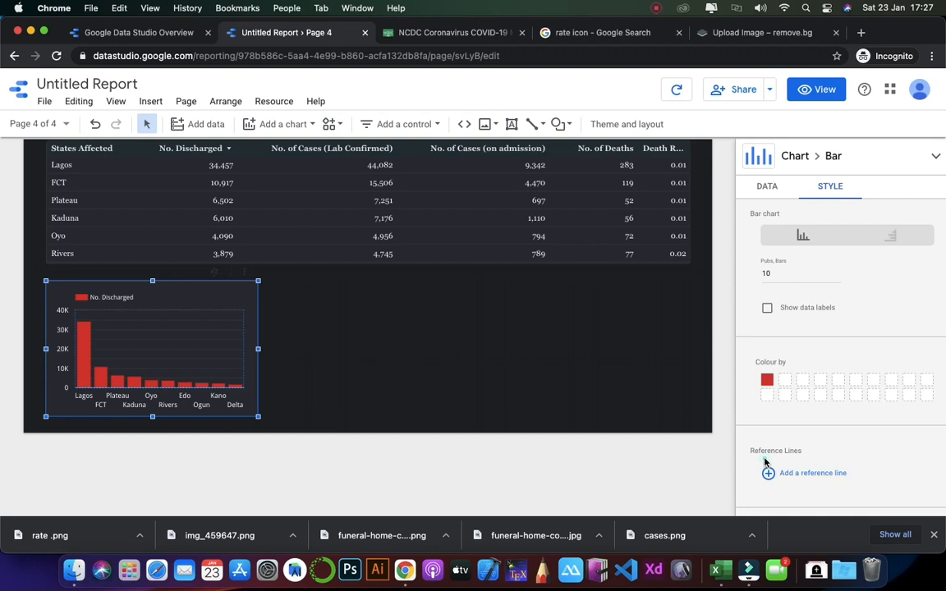
pyautogui.click(766, 381)
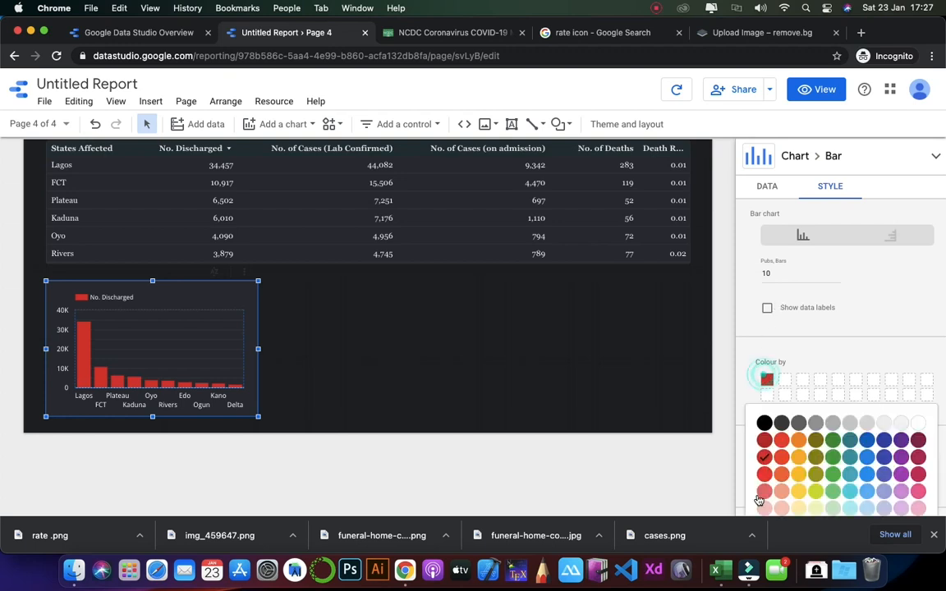
pyautogui.click(830, 452)
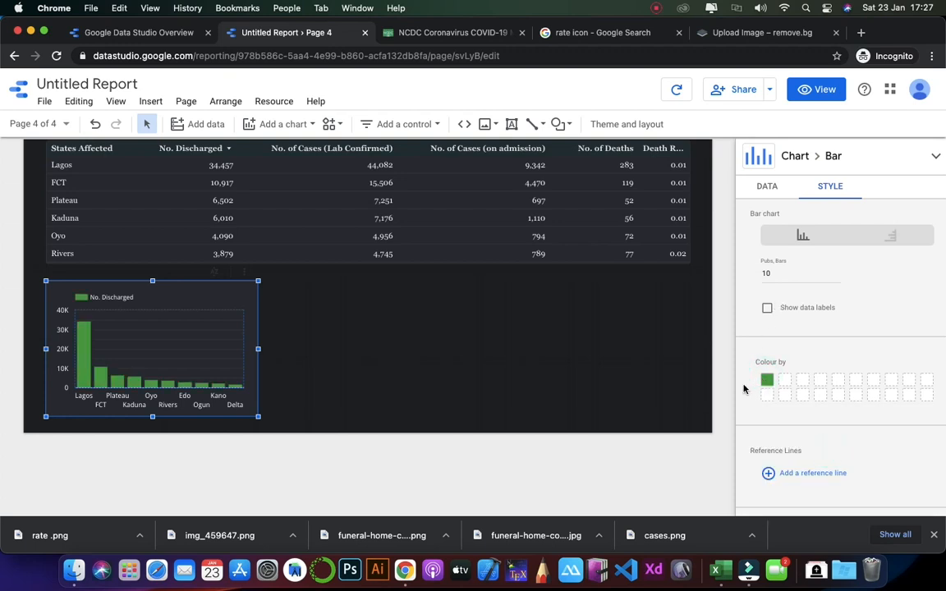
pyautogui.click(281, 302)
# Step: Duplicate the No. Discharged column chart and place the copy beside the original, in the middle of the row
pyautogui.click(214, 317)
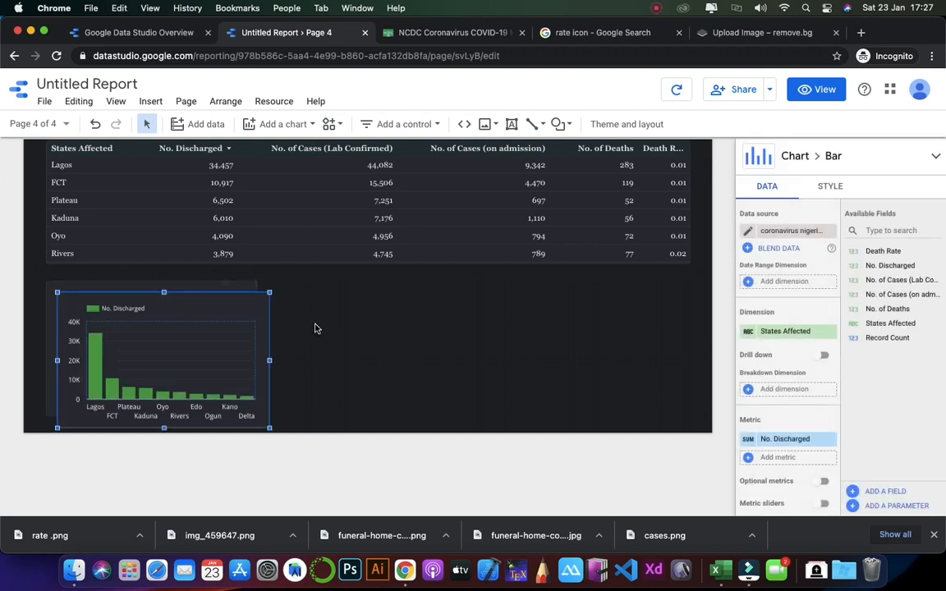
pyautogui.press('Up')
pyautogui.press('Up')
pyautogui.press('Up')
pyautogui.press('Right')
pyautogui.press('Right')
pyautogui.press('Right')
pyautogui.press('Right')
pyautogui.press('Right')
pyautogui.press('Right')
pyautogui.press('Right')
pyautogui.press('Right')
pyautogui.press('Right')
pyautogui.press('Right')
pyautogui.press('Right')
pyautogui.press('Right')
pyautogui.press('Right')
pyautogui.press('Right')
pyautogui.press('Right')
pyautogui.press('Right')
pyautogui.press('Right')
pyautogui.press('Right')
pyautogui.press('Right')
pyautogui.press('Right')
pyautogui.press('Right')
pyautogui.press('Right')
pyautogui.press('Right')
pyautogui.press('Right')
pyautogui.press('Right')
pyautogui.press('Right')
pyautogui.press('Right')
pyautogui.press('Right')
pyautogui.press('Right')
pyautogui.press('Right')
pyautogui.press('Right')
pyautogui.press('Right')
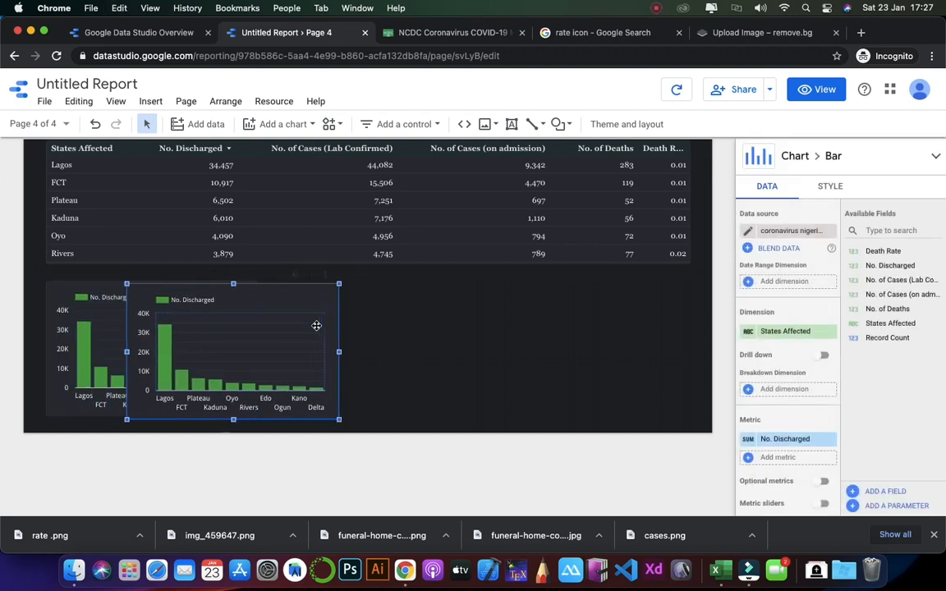
pyautogui.press('Right')
pyautogui.press('Right')
pyautogui.press('Right')
pyautogui.press('Right')
pyautogui.press('Right')
pyautogui.press('Right')
pyautogui.press('Right')
pyautogui.press('Right')
pyautogui.press('Right')
pyautogui.press('Right')
pyautogui.press('Right')
pyautogui.press('Right')
pyautogui.press('Right')
pyautogui.press('Right')
pyautogui.press('Right')
pyautogui.press('Right')
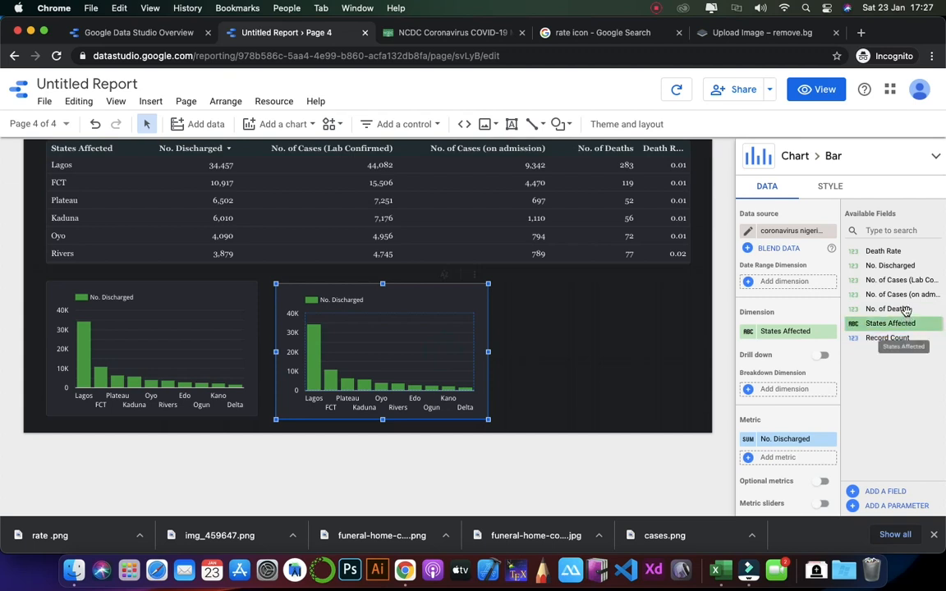
# Step: Set the middle chart's metric to No. of Cases (on admission) and convert it to a smoothed line chart
pyautogui.moveTo(878, 280); pyautogui.dragTo(797, 439)
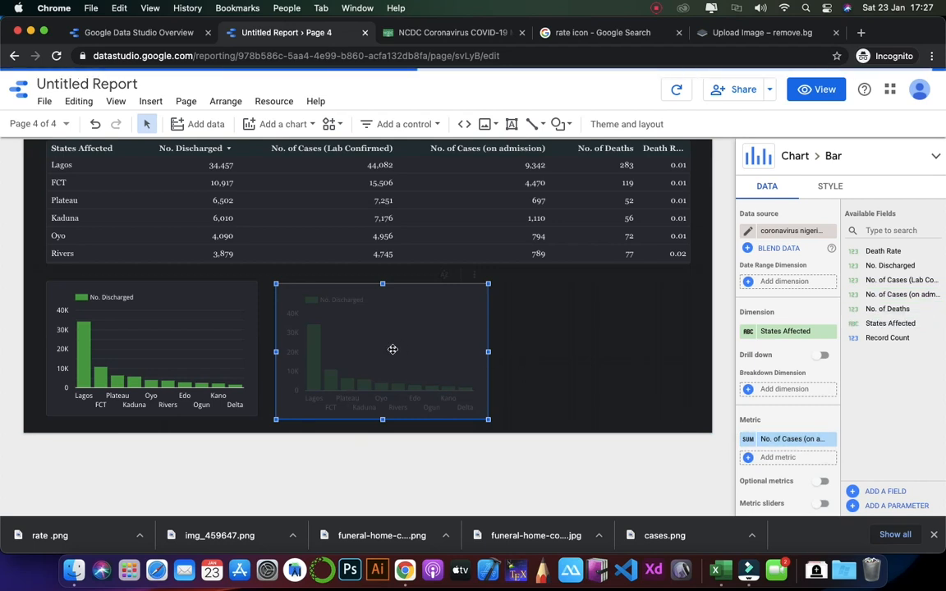
pyautogui.scroll(2, 393, 349)
pyautogui.scroll(3, 393, 349)
pyautogui.scroll(-4, 392, 349)
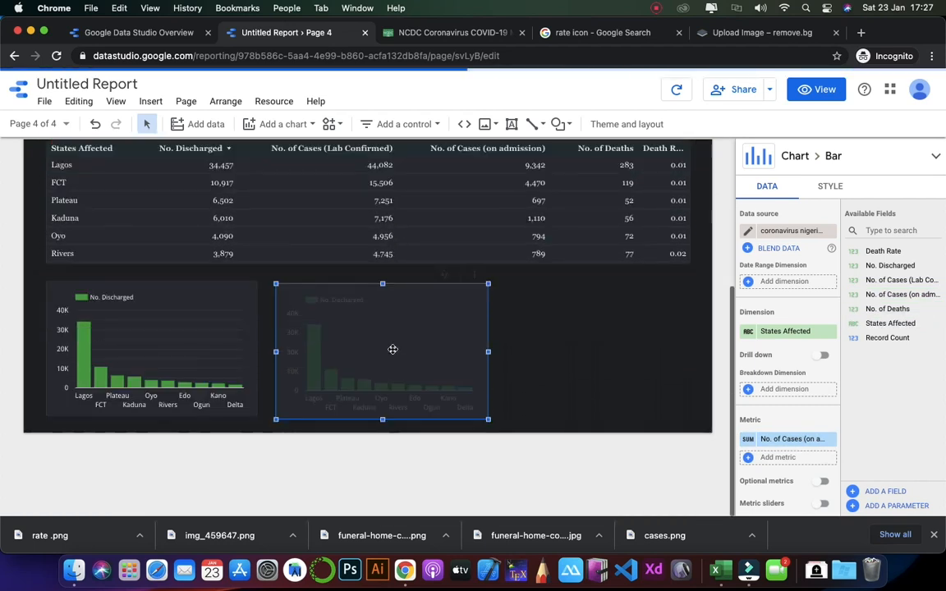
pyautogui.scroll(1, 392, 349)
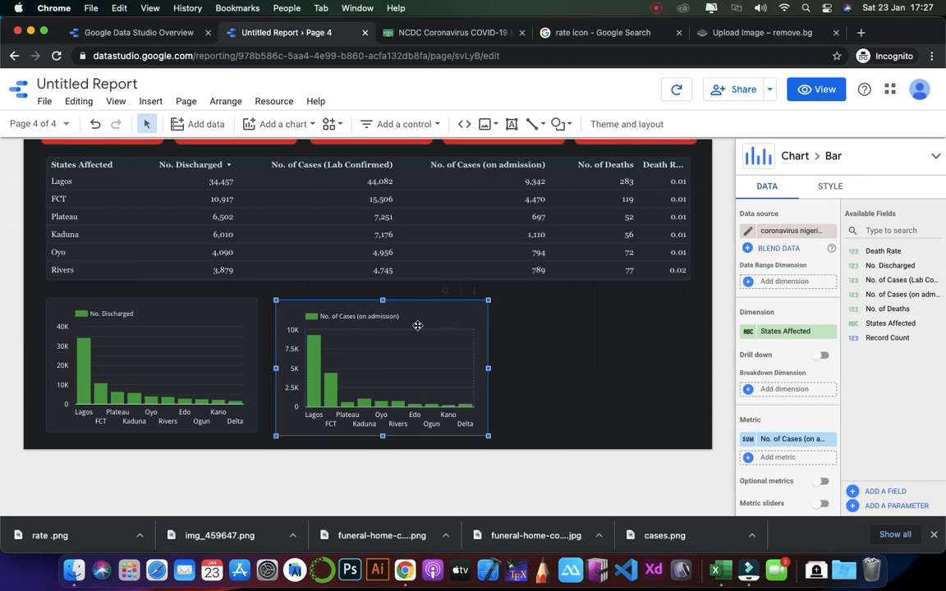
pyautogui.click(939, 157)
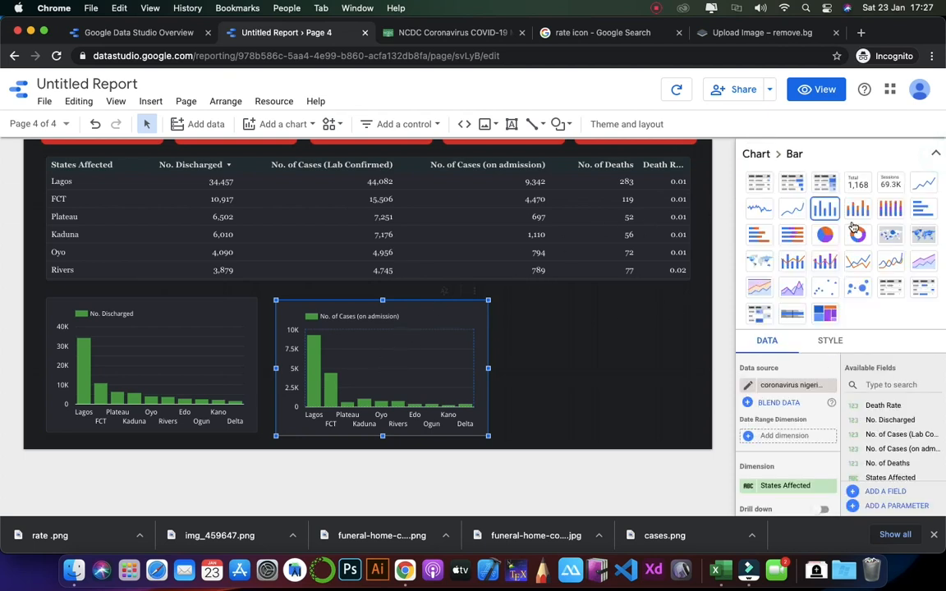
pyautogui.click(892, 264)
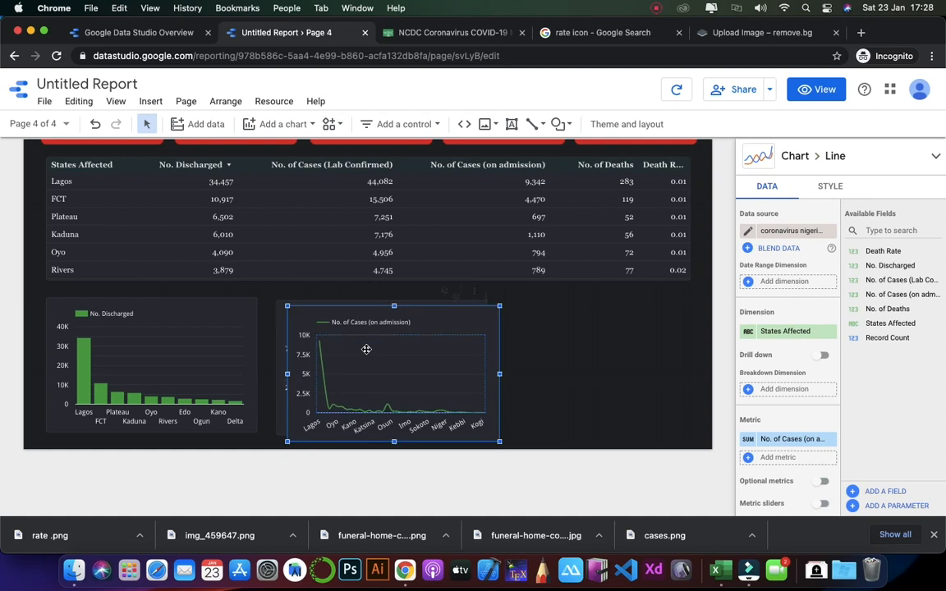
# Step: Duplicate the line chart and move the copy level with it to the right end of the chart row
pyautogui.press('Up')
pyautogui.press('Up')
pyautogui.press('Down')
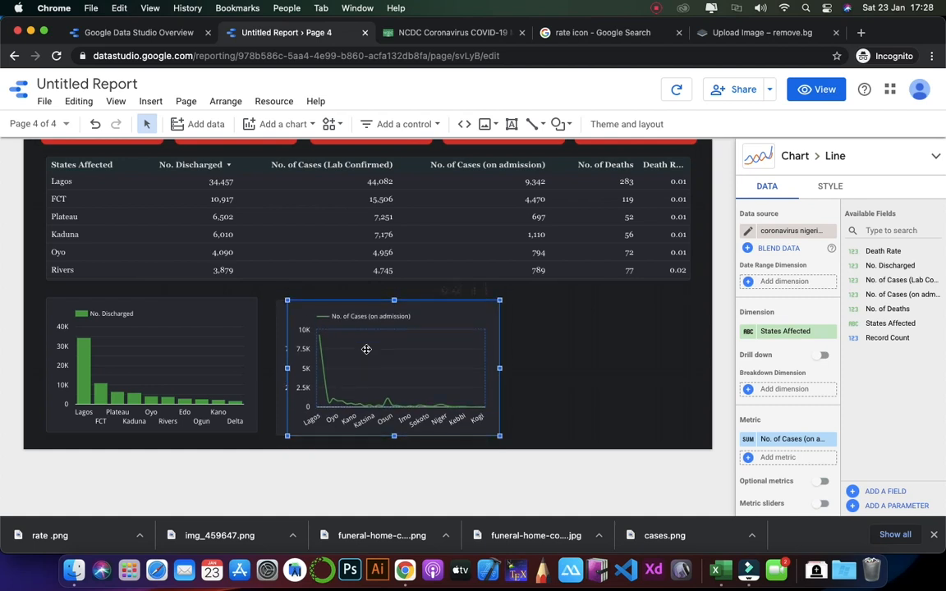
pyautogui.press('Right')
pyautogui.press('Right')
pyautogui.press('Right')
pyautogui.press('Right')
pyautogui.press('Right')
pyautogui.press('Right')
pyautogui.press('Right')
pyautogui.press('Right')
pyautogui.press('Right')
pyautogui.press('Right')
pyautogui.press('Right')
pyautogui.press('Right')
pyautogui.press('Right')
pyautogui.press('Right')
pyautogui.press('Right')
pyautogui.press('Right')
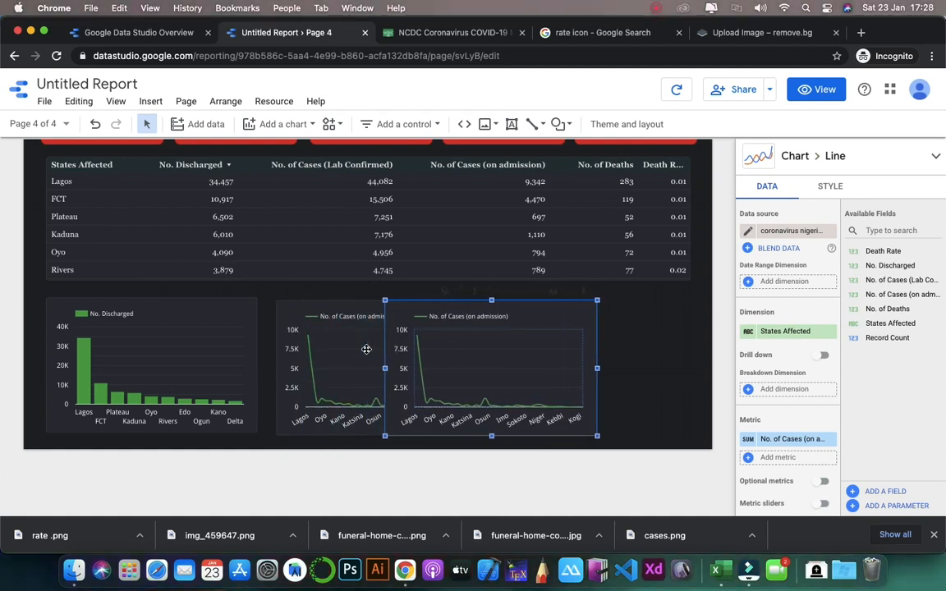
pyautogui.press('Right')
pyautogui.press('Right')
pyautogui.press('Right')
pyautogui.press('Right')
pyautogui.press('Right')
pyautogui.press('Right')
pyautogui.press('Right')
pyautogui.press('Right')
pyautogui.press('Right')
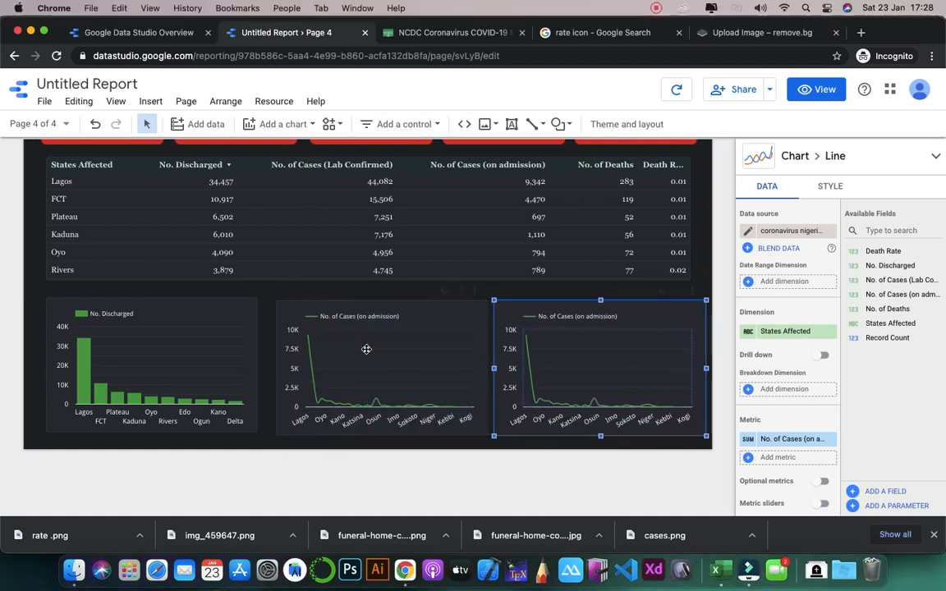
# Step: Convert the rightmost line chart to a pie chart and set its metric to No. of Deaths
pyautogui.scroll(3, 403, 246)
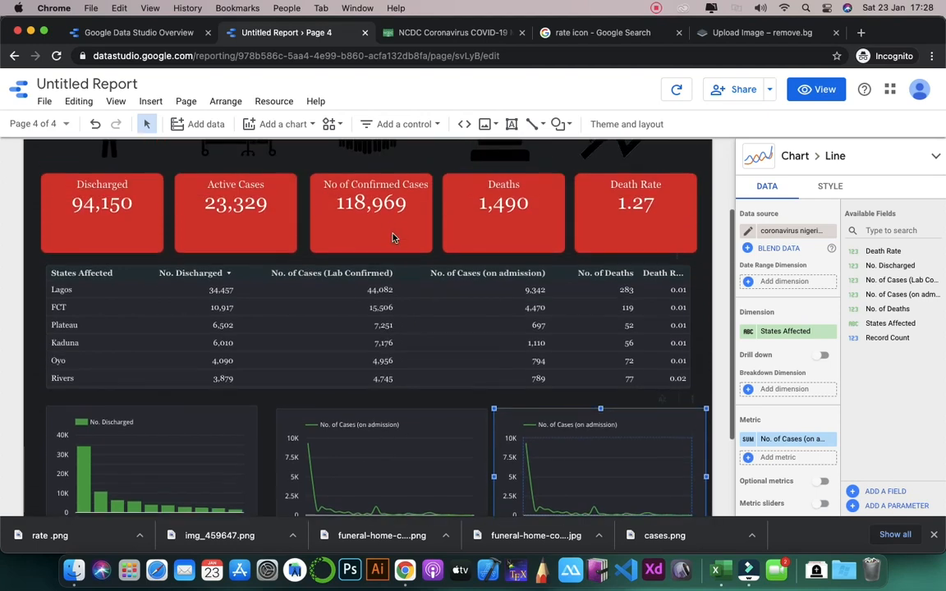
pyautogui.scroll(-1, 353, 211)
pyautogui.scroll(1, 392, 234)
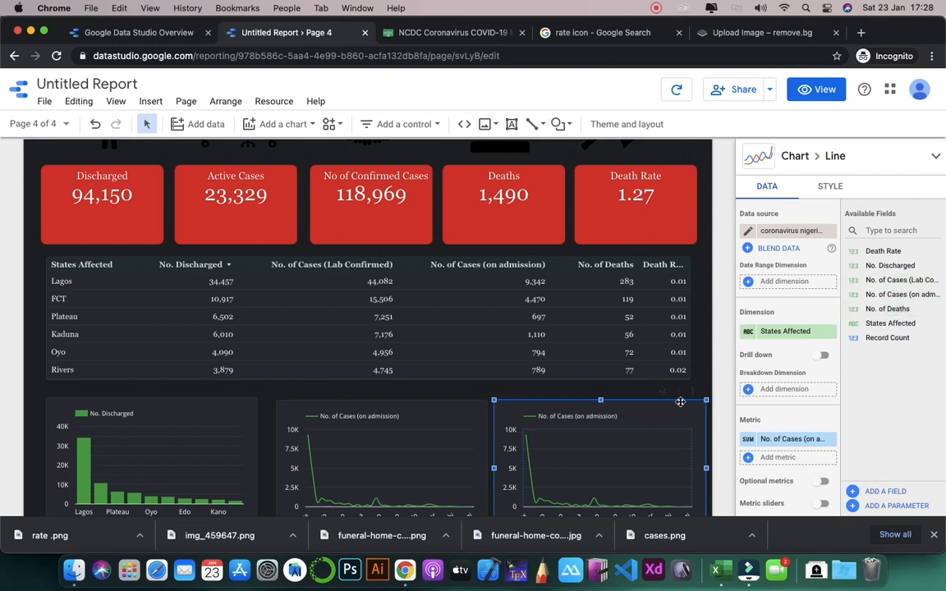
pyautogui.scroll(-3, 681, 402)
pyautogui.click(638, 373)
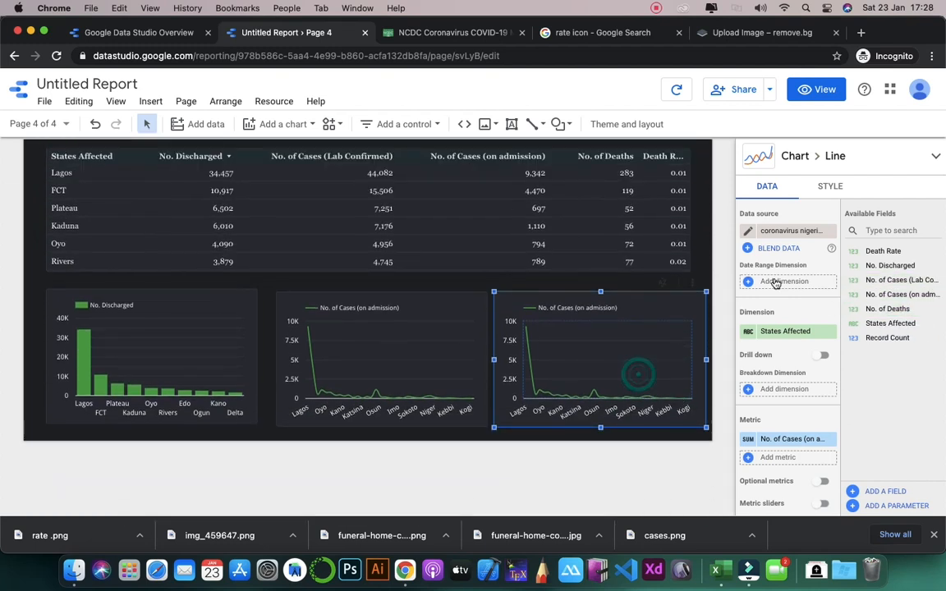
pyautogui.click(935, 154)
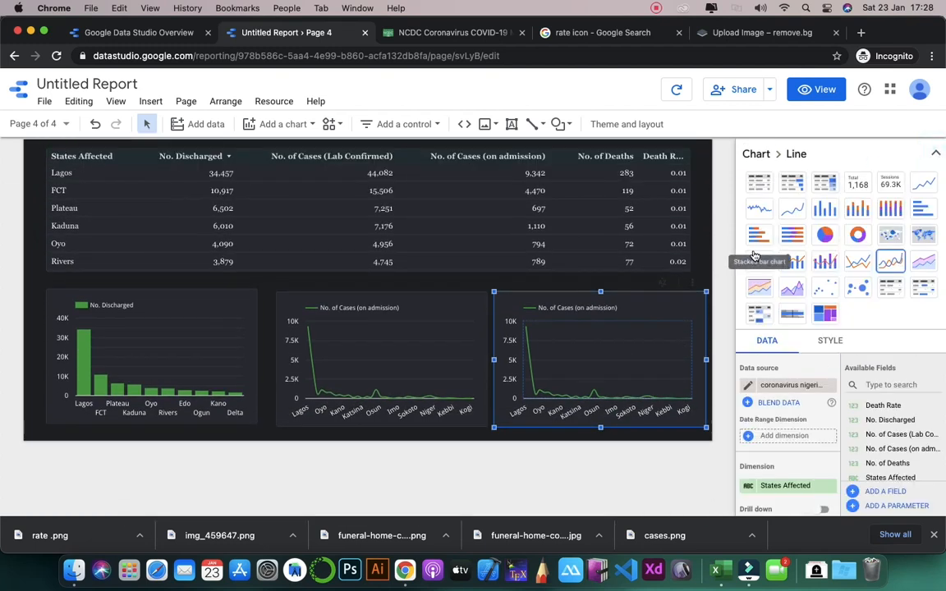
pyautogui.click(824, 238)
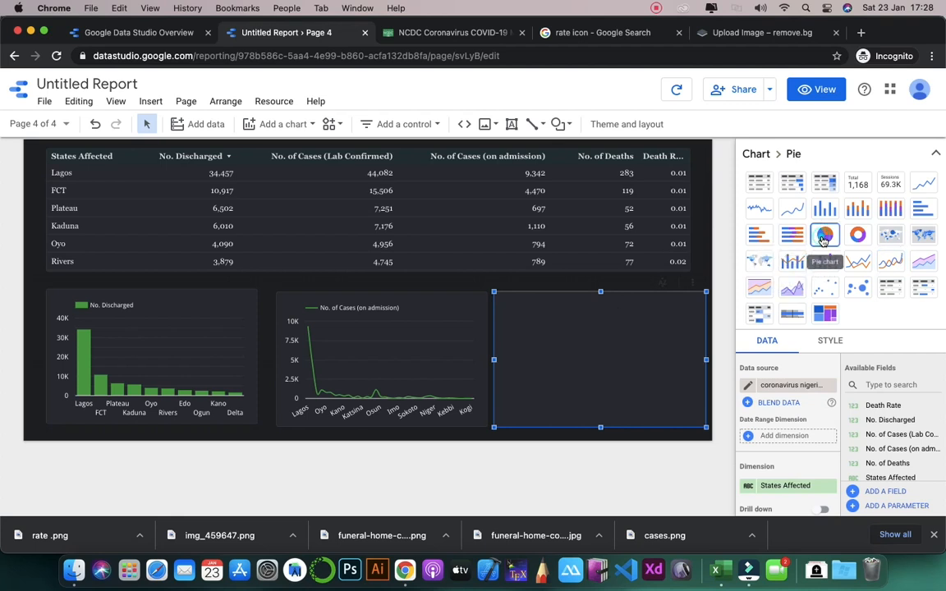
pyautogui.click(936, 154)
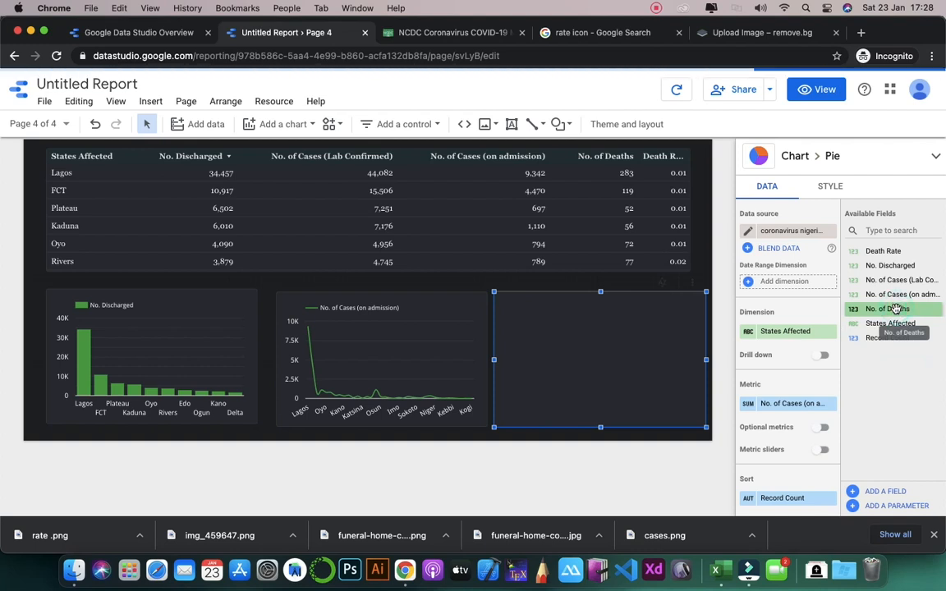
pyautogui.moveTo(896, 309); pyautogui.dragTo(794, 405)
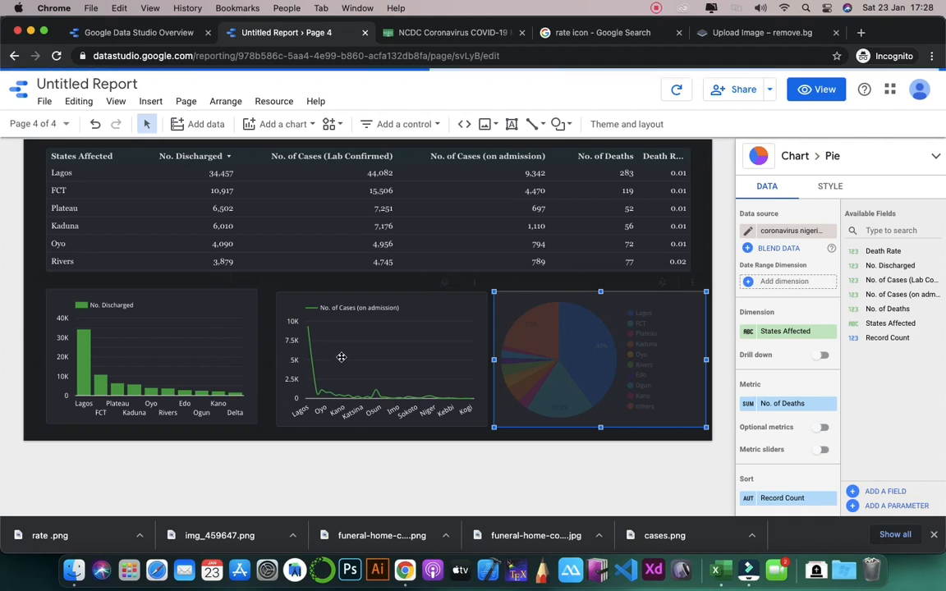
# Step: Review the style settings of the middle line chart, from series and axes to grid, border, legend and chart header
pyautogui.scroll(-1, 603, 362)
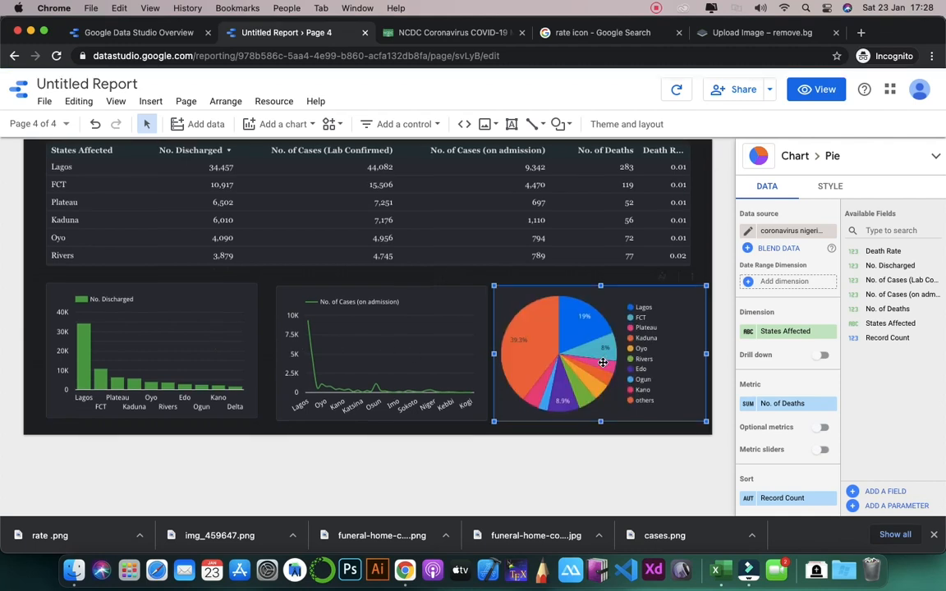
pyautogui.click(469, 334)
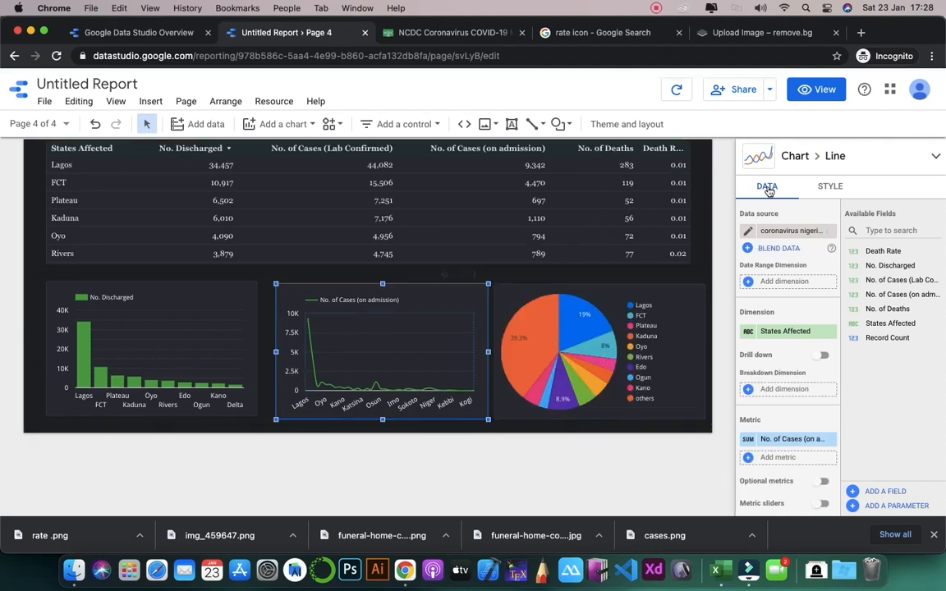
pyautogui.click(838, 188)
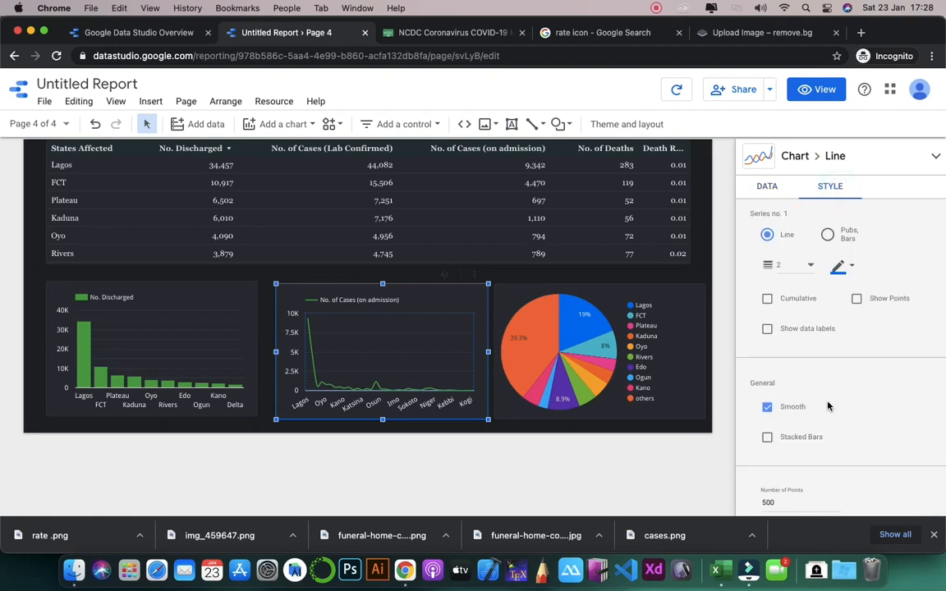
pyautogui.scroll(-2, 828, 406)
pyautogui.scroll(2, 828, 406)
pyautogui.scroll(-3, 828, 405)
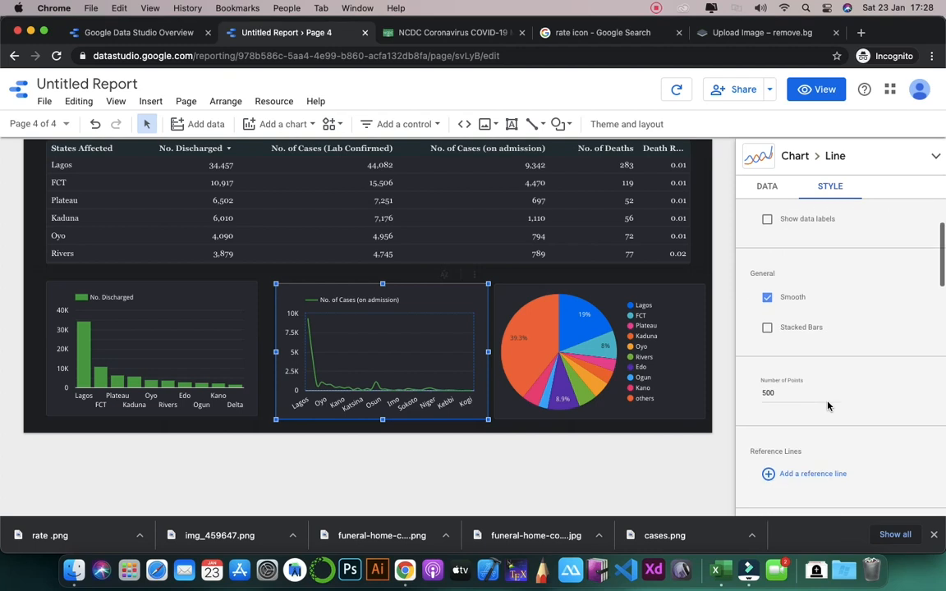
pyautogui.scroll(-10, 828, 406)
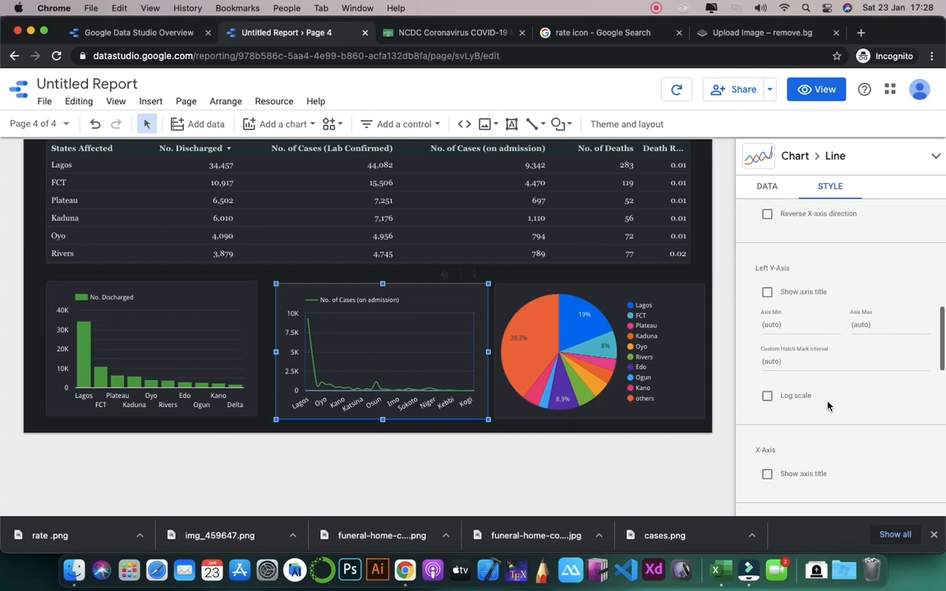
pyautogui.scroll(-6, 828, 406)
pyautogui.click(774, 328)
pyautogui.click(851, 95)
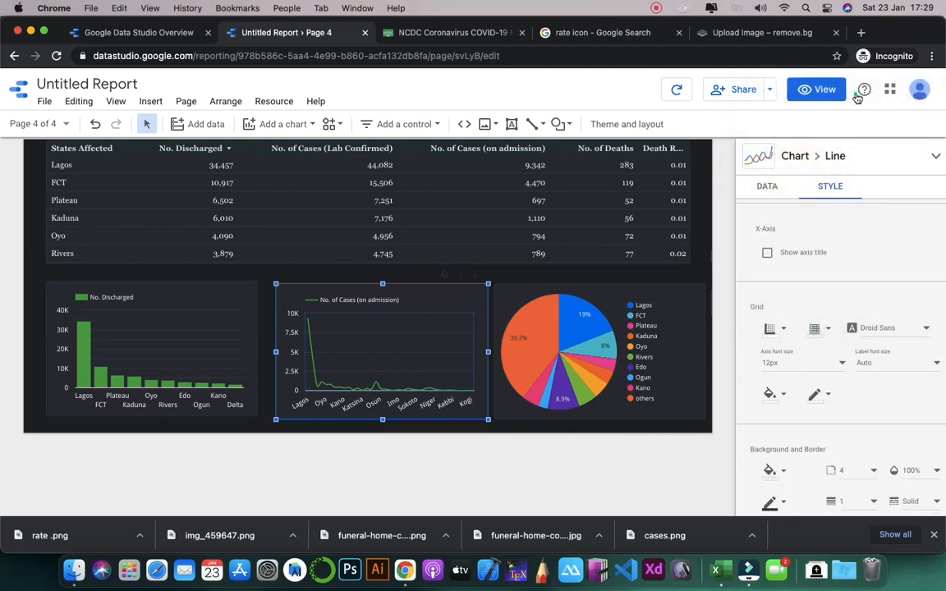
pyautogui.scroll(-10, 789, 402)
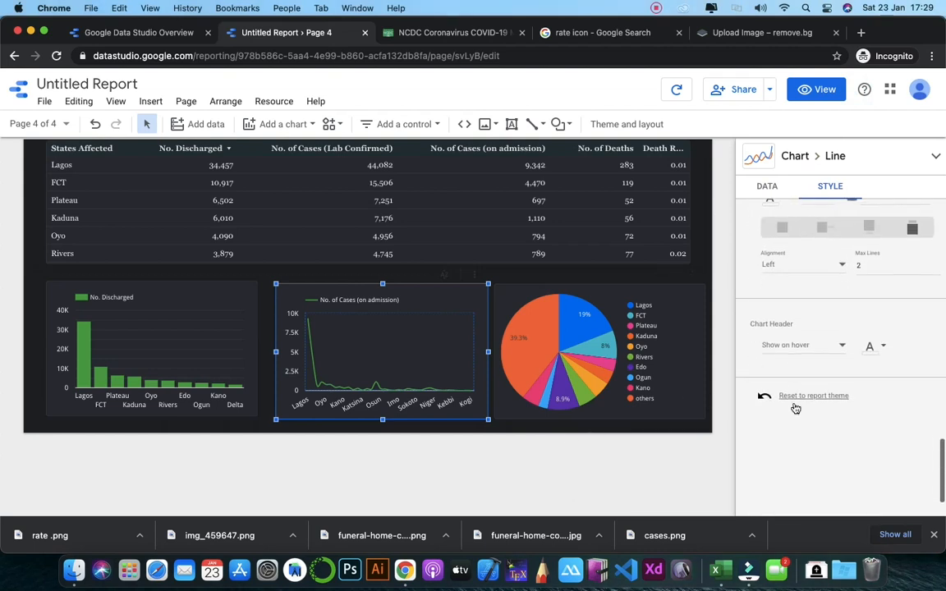
pyautogui.scroll(5, 794, 407)
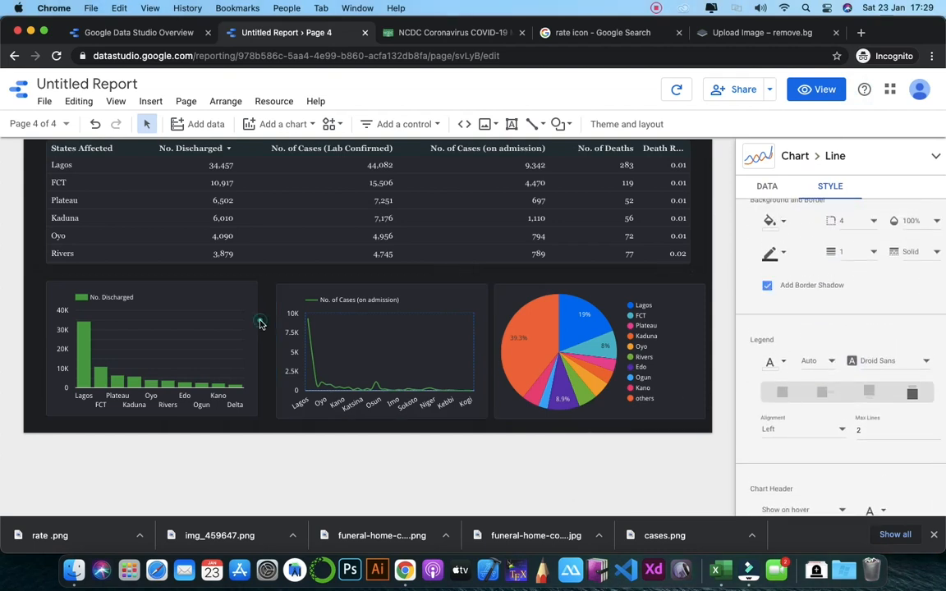
# Step: Shift the line chart left to even the chart row's spacing, and recolour the No. Discharged columns dark blue
pyautogui.click(262, 321)
pyautogui.click(321, 329)
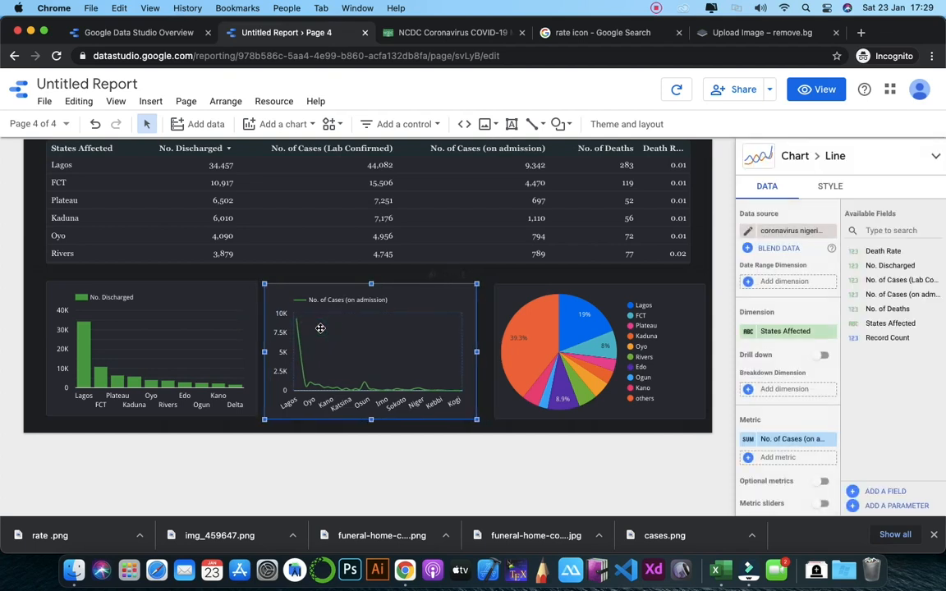
pyautogui.click(220, 340)
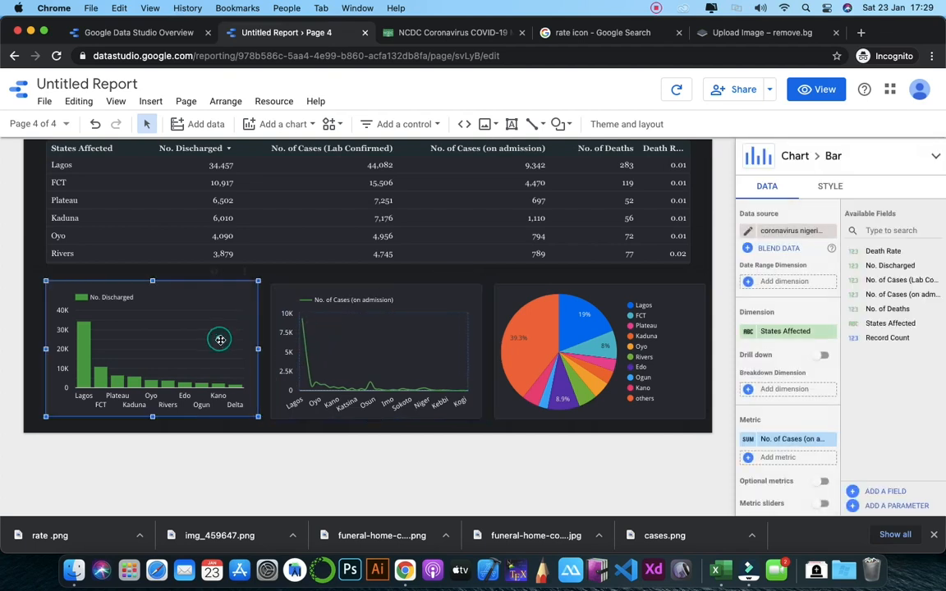
pyautogui.click(832, 187)
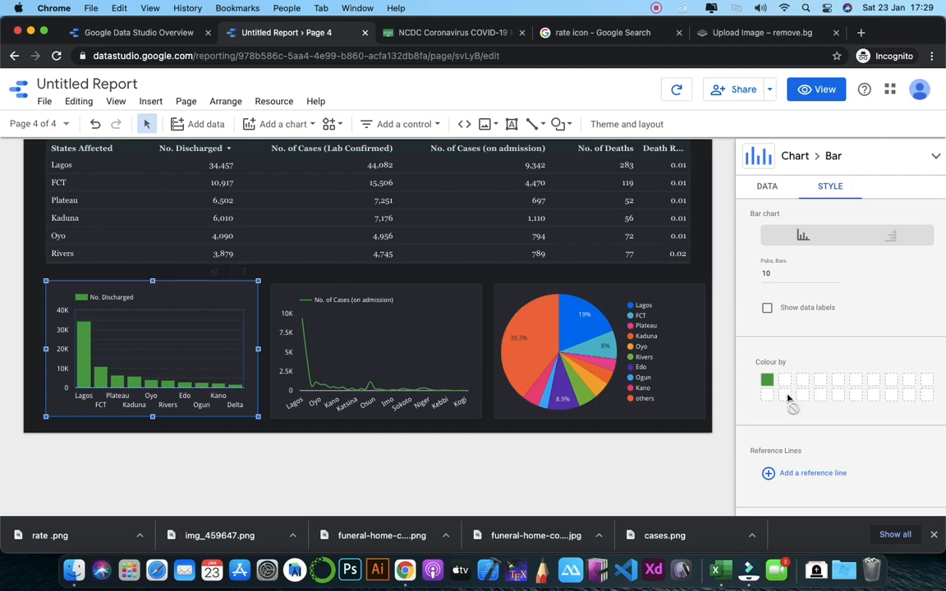
pyautogui.click(765, 379)
pyautogui.scroll(-2, 767, 465)
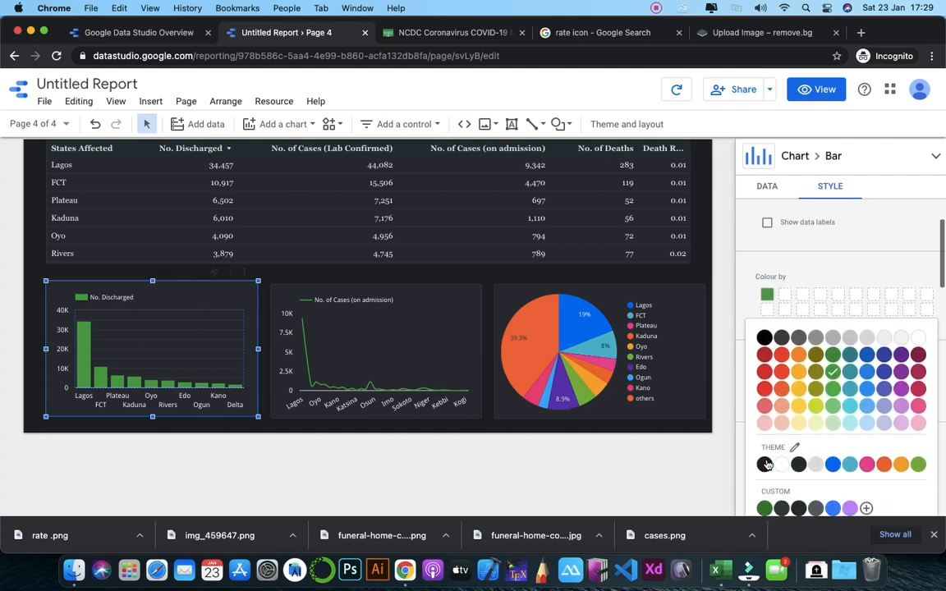
pyautogui.click(865, 358)
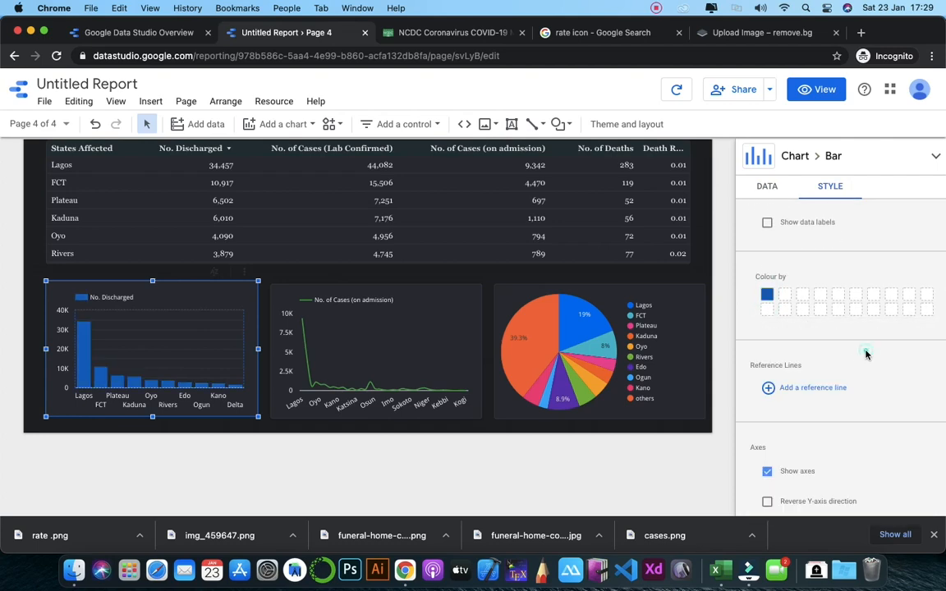
# Step: Switch to the NCDC Coronavirus website and capture a screenshot of the coat of arms and NCDC logo in its header
pyautogui.scroll(5, 506, 318)
pyautogui.scroll(-5, 516, 318)
pyautogui.scroll(5, 516, 318)
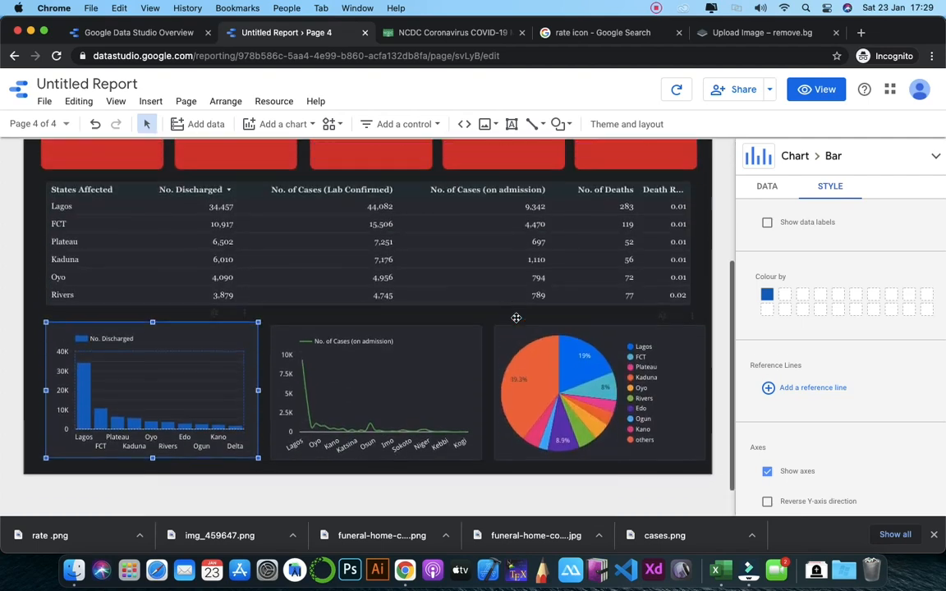
pyautogui.scroll(2, 516, 318)
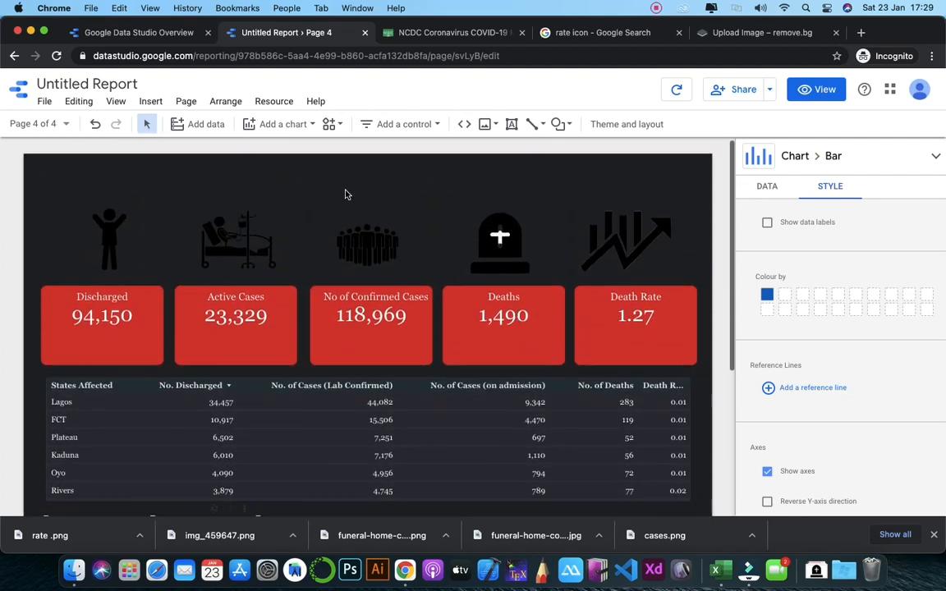
pyautogui.click(428, 32)
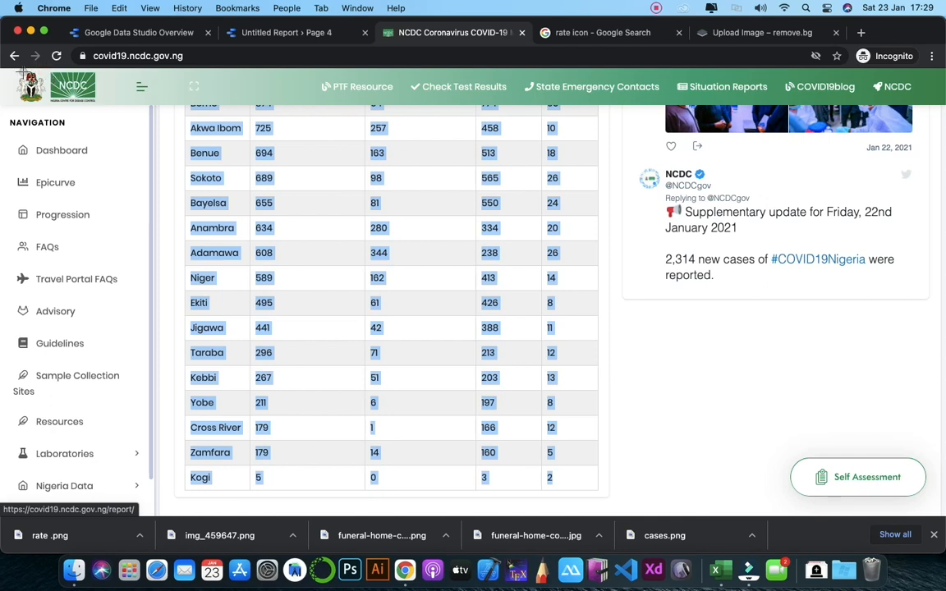
pyautogui.moveTo(10, 69); pyautogui.dragTo(117, 110)
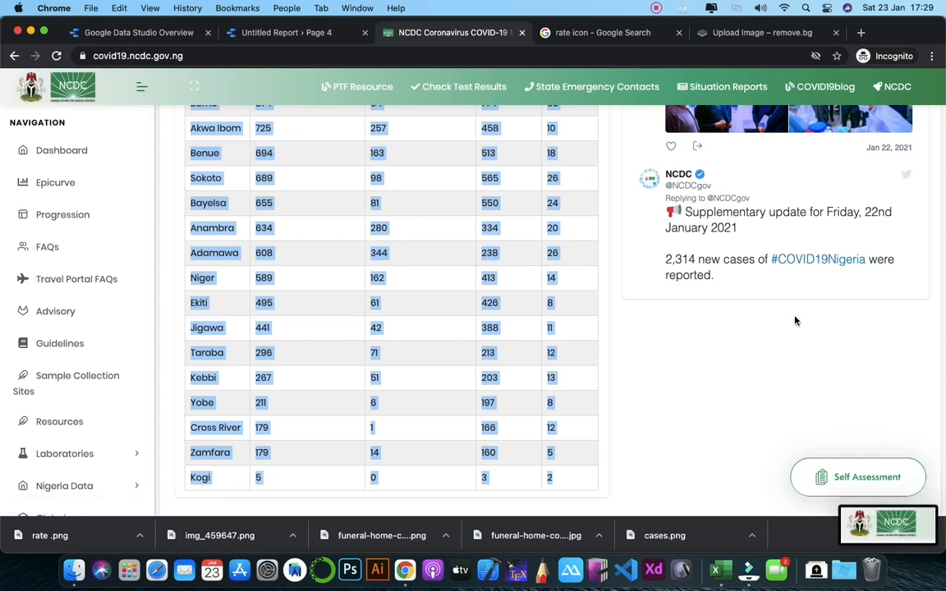
# Step: Return to the report and upload the logo file Screenshot 2021-01-23 at 17.29.41 from the Desktop as an image on page 4
pyautogui.click(280, 37)
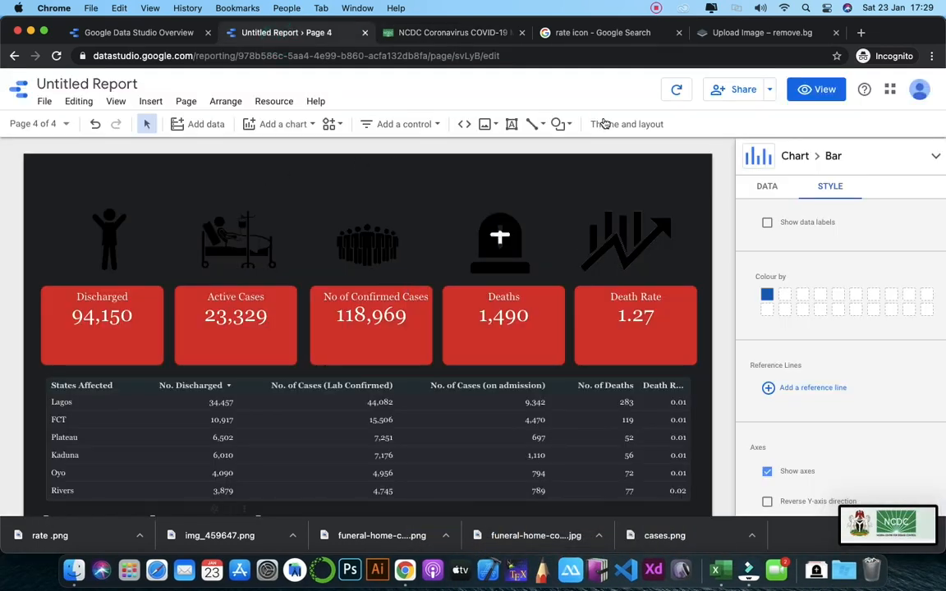
pyautogui.click(487, 124)
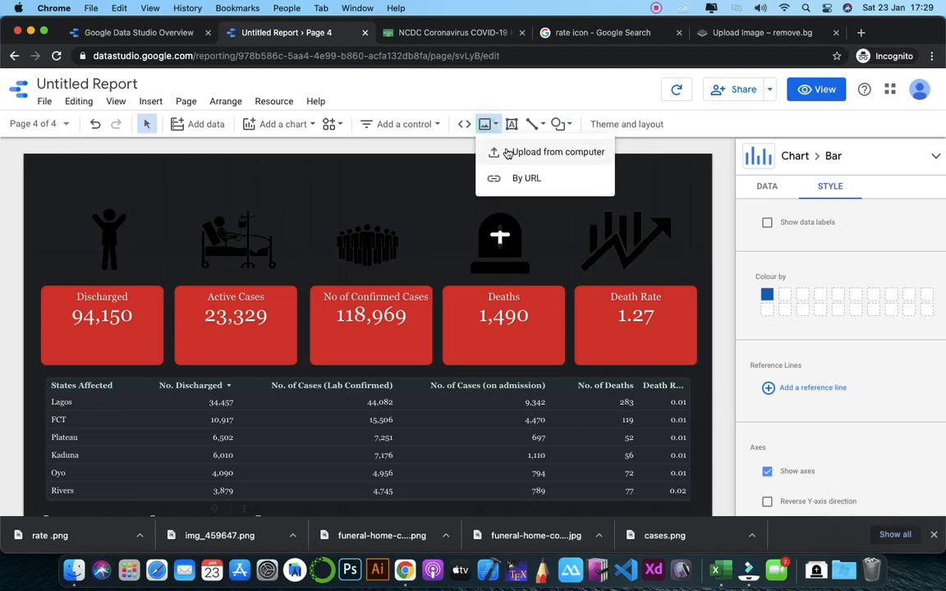
pyautogui.click(507, 153)
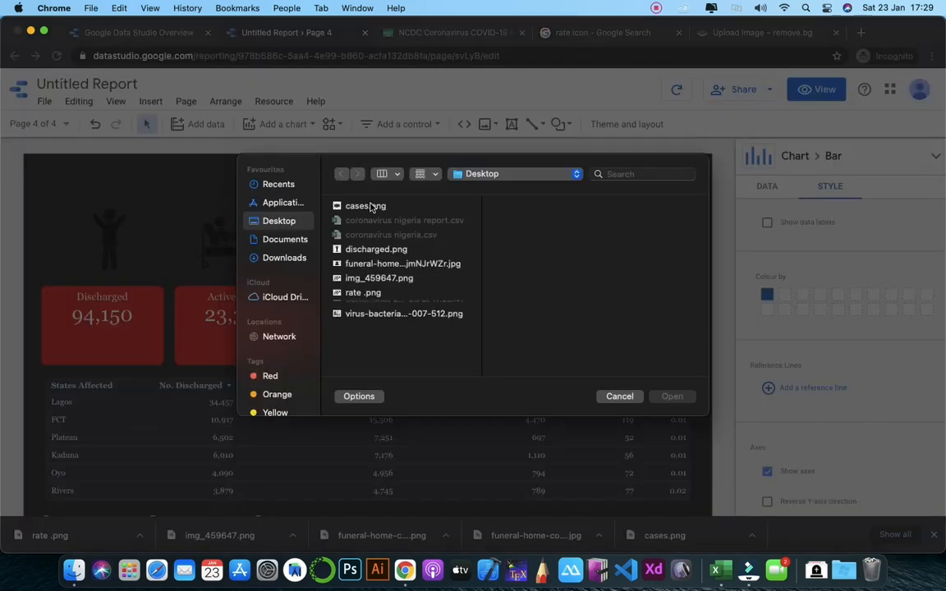
pyautogui.click(386, 307)
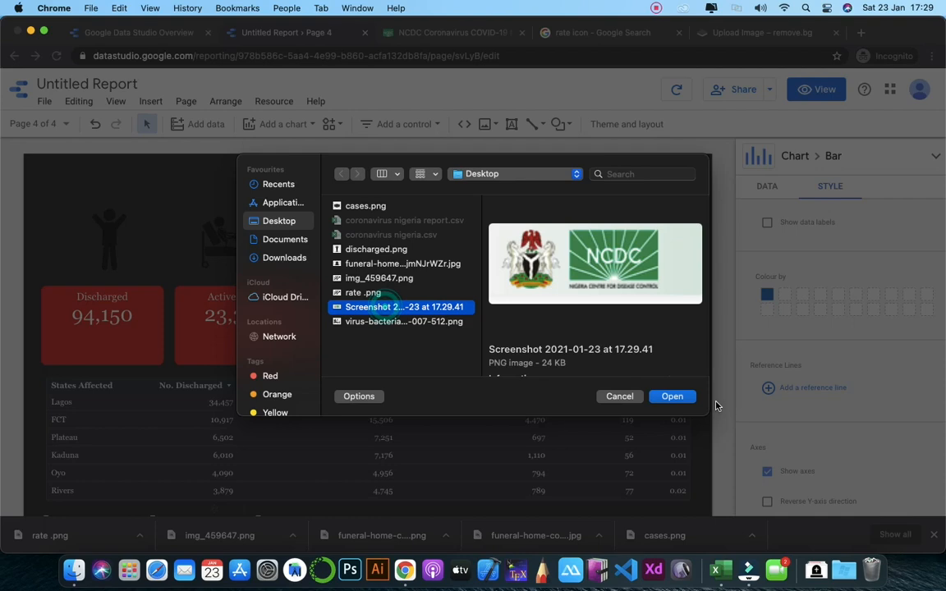
pyautogui.click(671, 396)
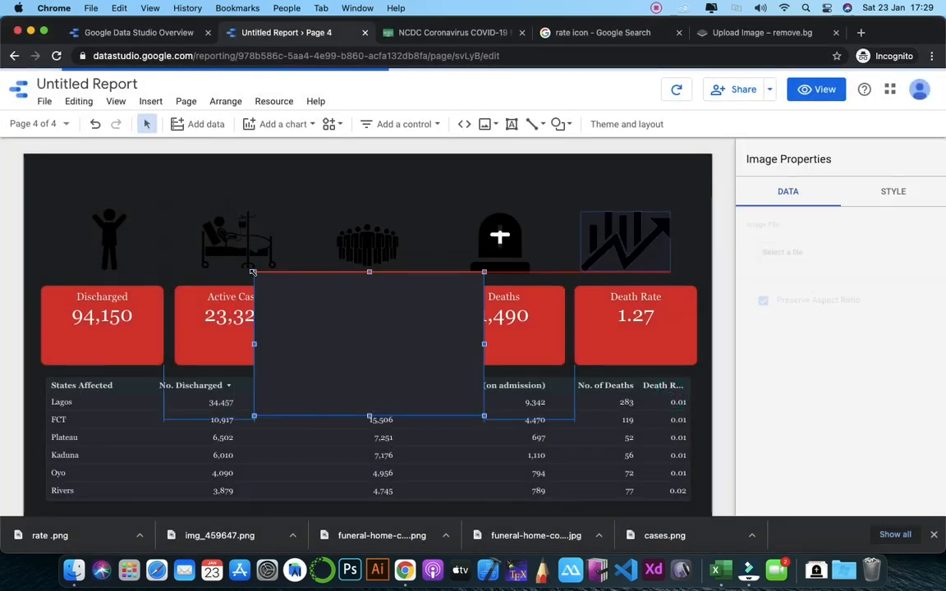
# Step: Shrink the NCDC logo image and place it in the report page's upper-left corner, above the Discharged icon
pyautogui.moveTo(253, 271); pyautogui.dragTo(318, 296)
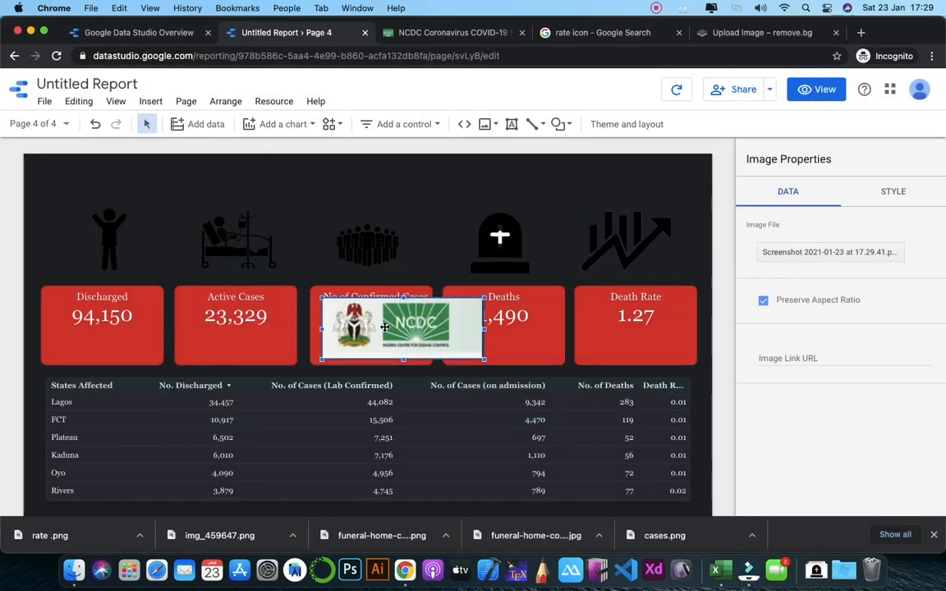
pyautogui.moveTo(384, 327); pyautogui.dragTo(94, 185)
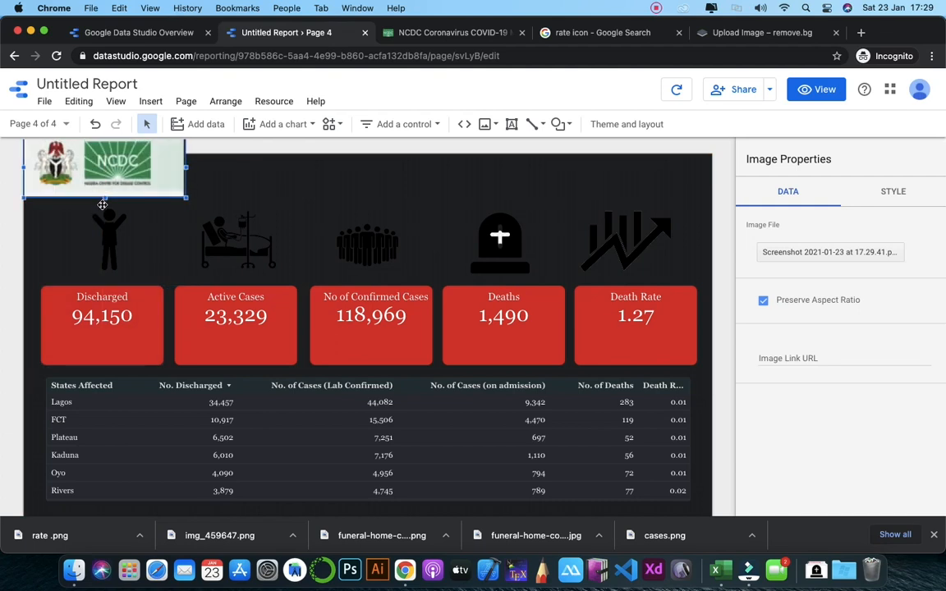
pyautogui.moveTo(185, 197); pyautogui.dragTo(98, 190)
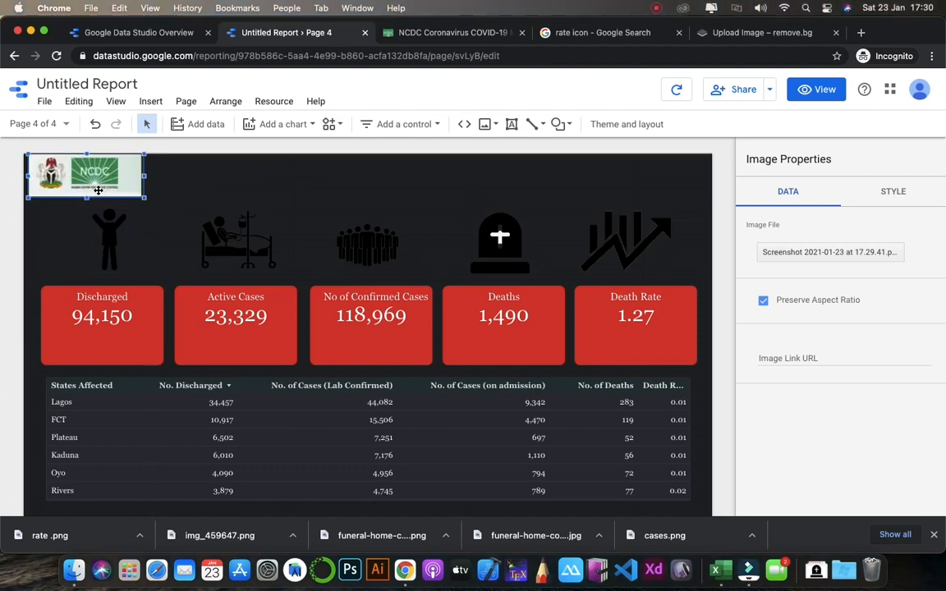
pyautogui.press('Down')
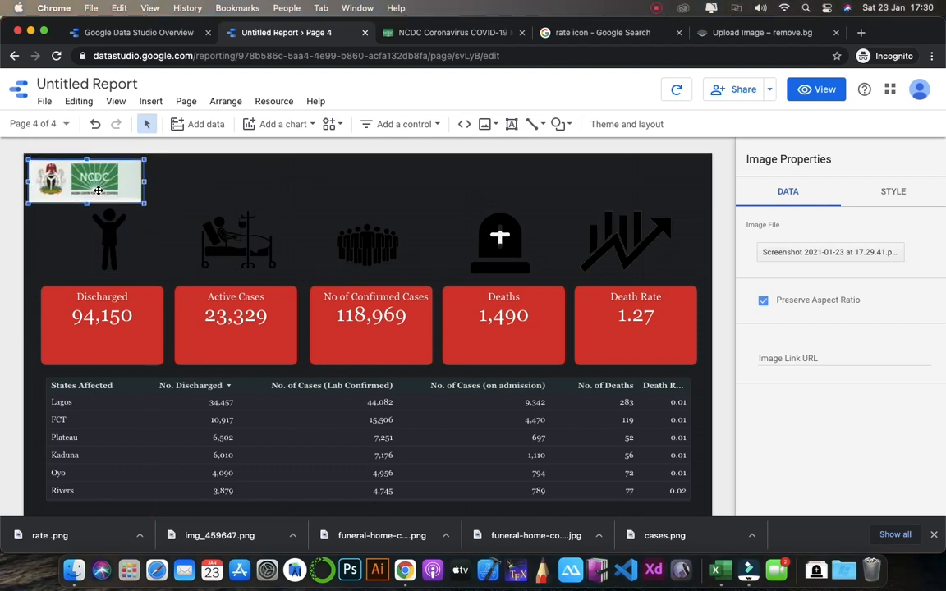
pyautogui.click(210, 180)
# Step: Select the logo image, follow the header logo's link on the NCDC website and copy the address covid19.ncdc.gov.ng/#!
pyautogui.click(58, 192)
pyautogui.click(456, 31)
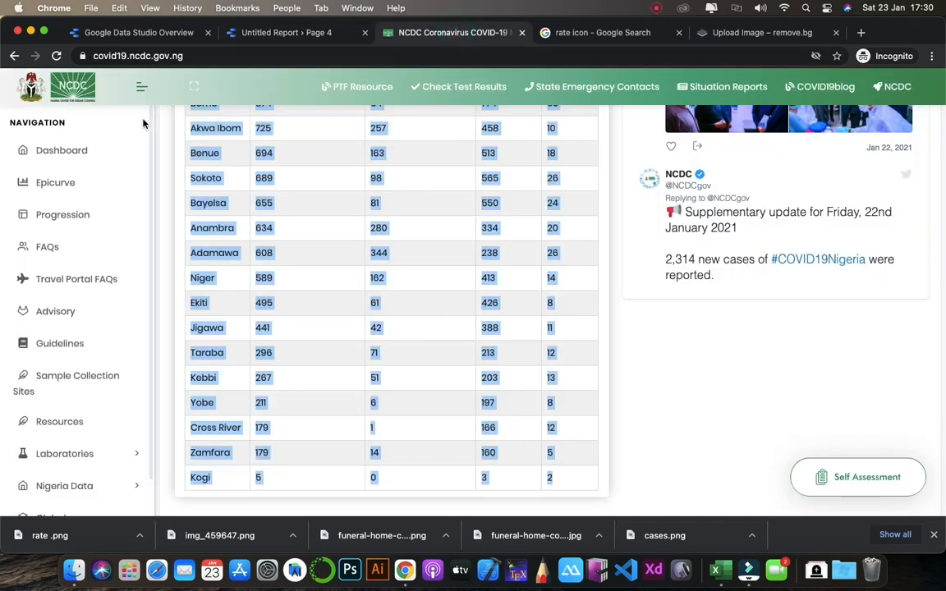
pyautogui.scroll(15, 129, 106)
pyautogui.scroll(-1, 164, 83)
pyautogui.click(182, 58)
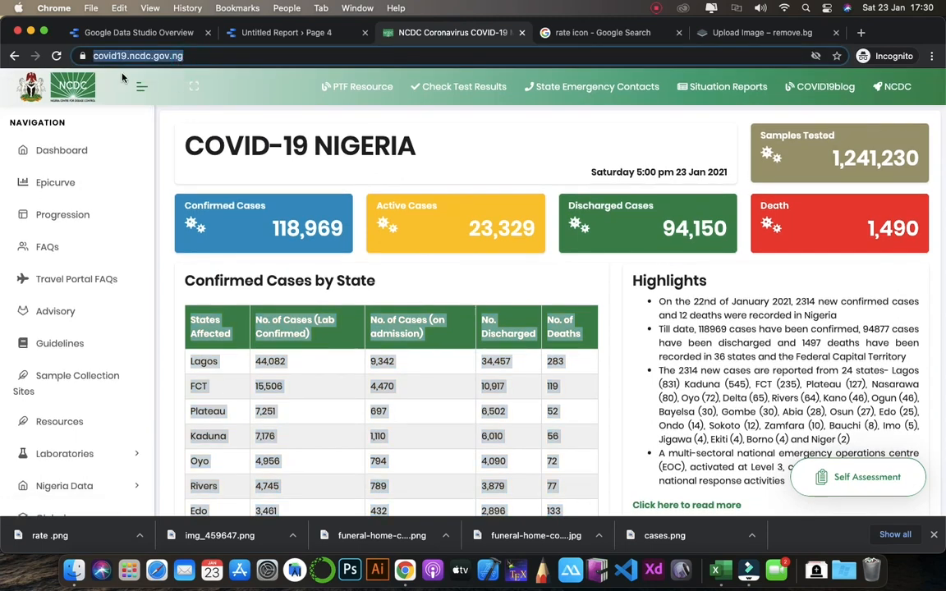
pyautogui.click(33, 95)
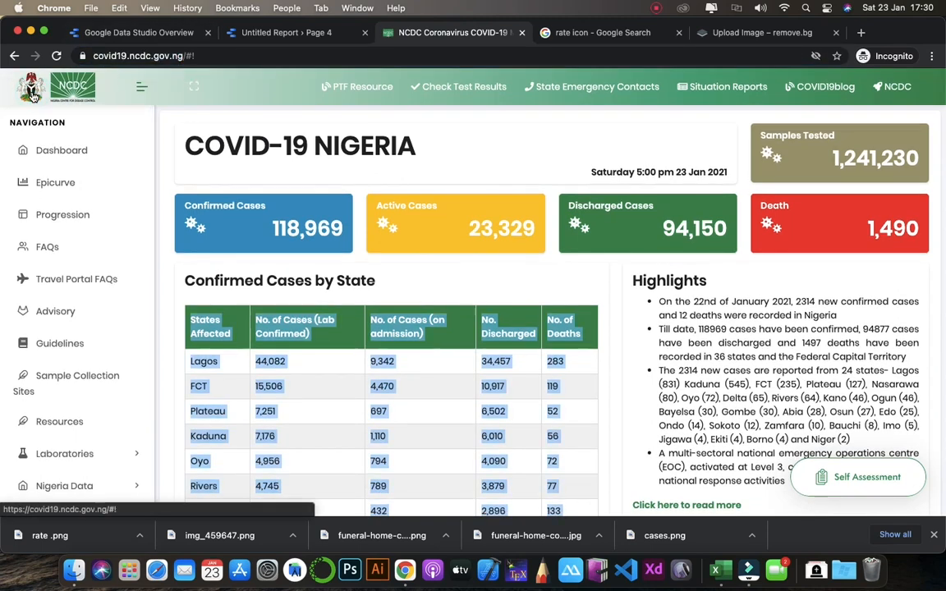
pyautogui.click(194, 54)
pyautogui.press('super+c')
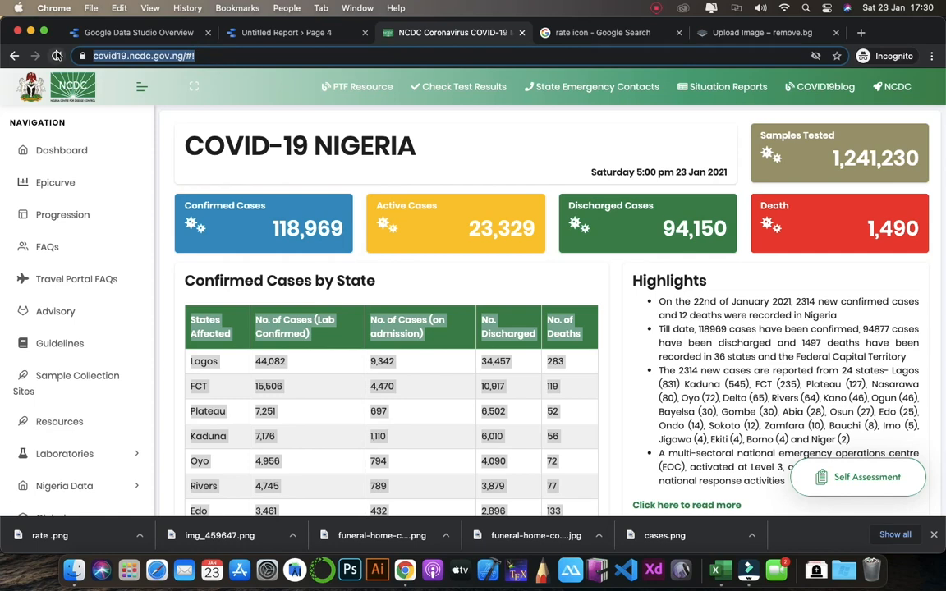
# Step: Set the NCDC logo's image link URL in the report to the copied website address
pyautogui.click(252, 33)
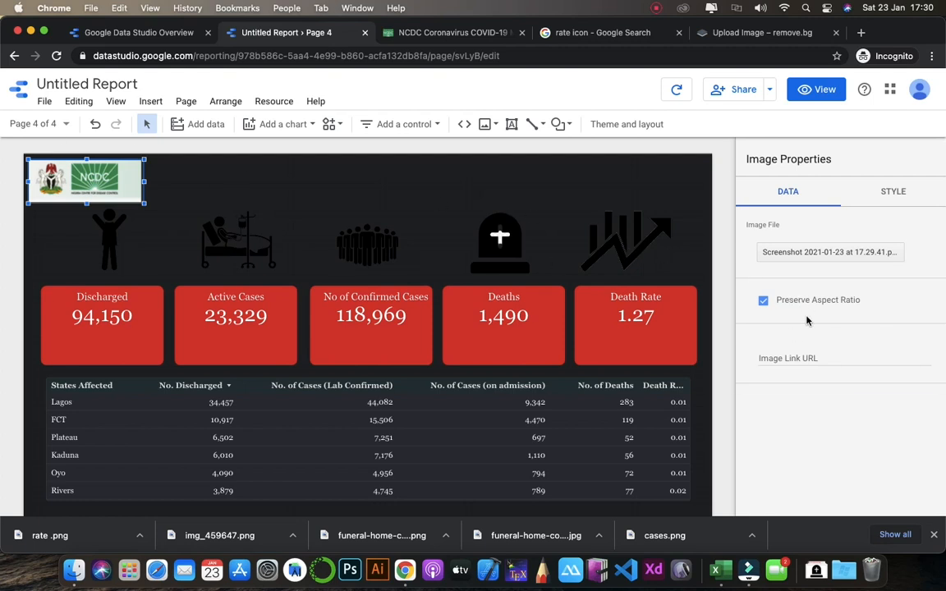
pyautogui.click(796, 350)
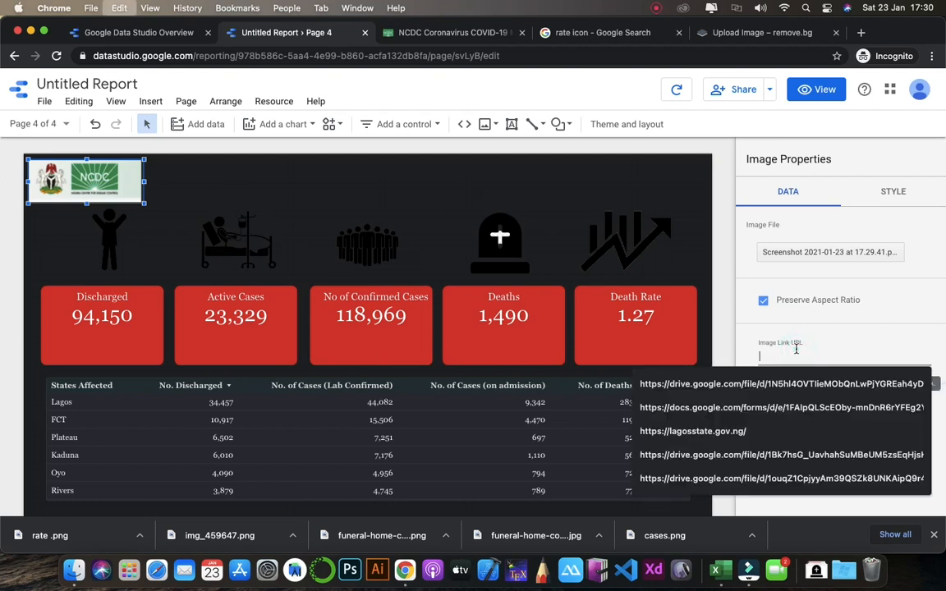
pyautogui.press('super+v')
pyautogui.click(540, 181)
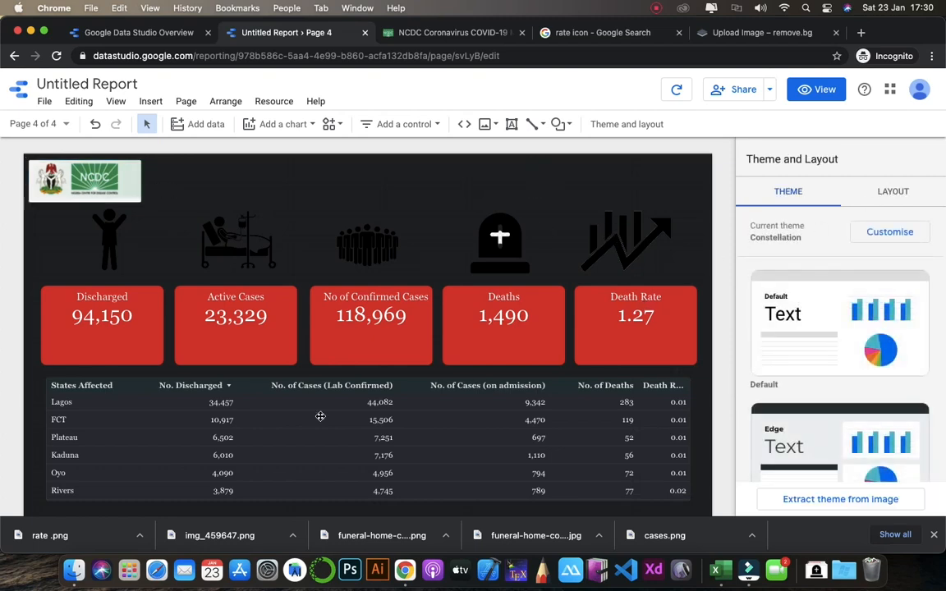
# Step: Switch the report to view mode and check page 4 down to its column, line and pie charts
pyautogui.scroll(-5, 320, 417)
pyautogui.scroll(5, 612, 267)
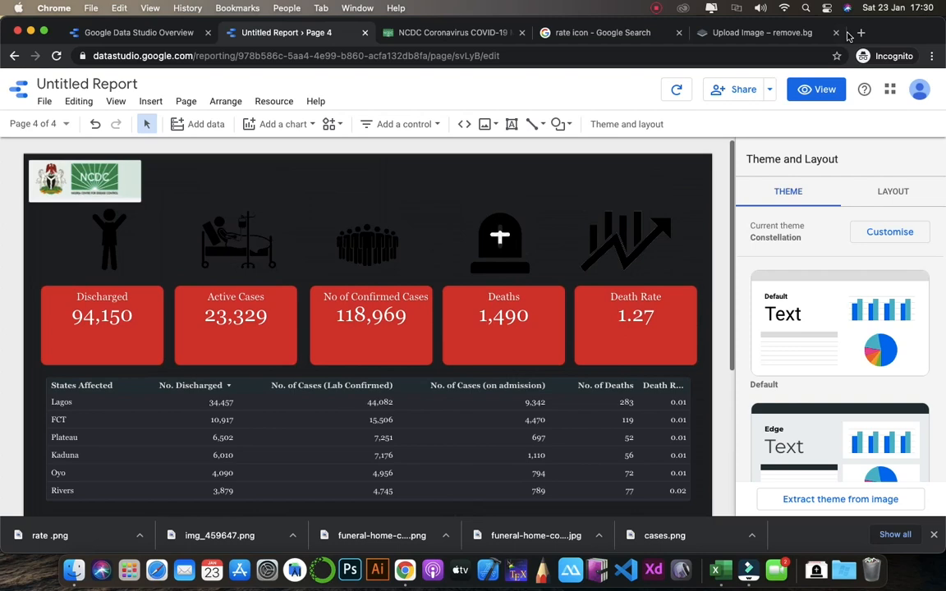
pyautogui.click(817, 90)
pyautogui.scroll(-5, 658, 293)
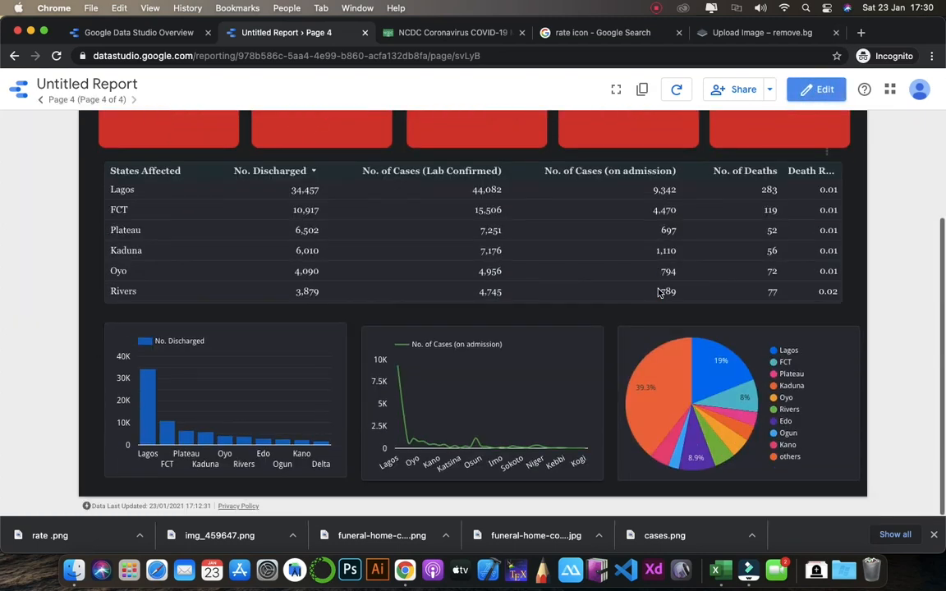
# Step: Examine the scorecards, the states table down to its last rows, and the charts on page 4
pyautogui.scroll(3, 515, 259)
pyautogui.scroll(-5, 501, 325)
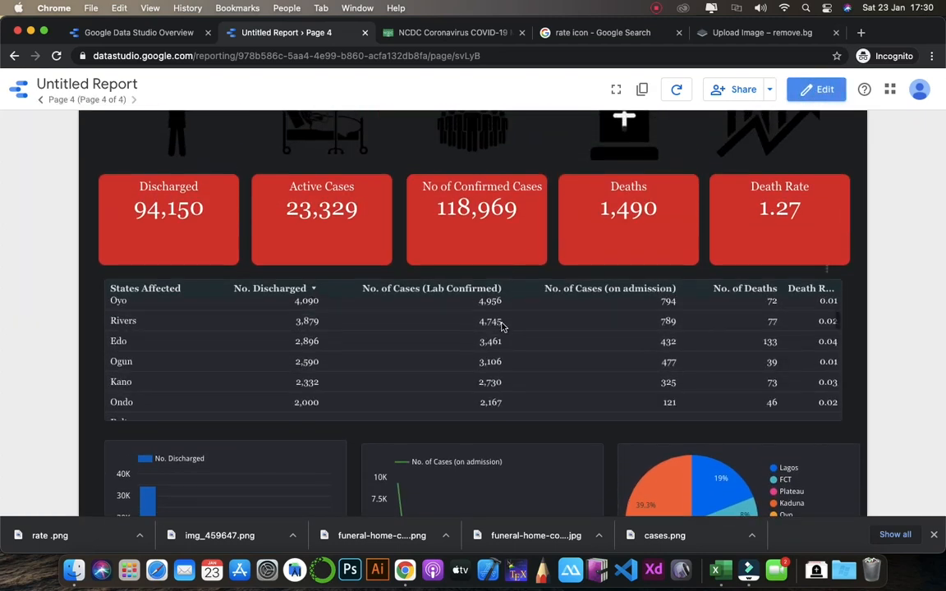
pyautogui.scroll(-3, 503, 327)
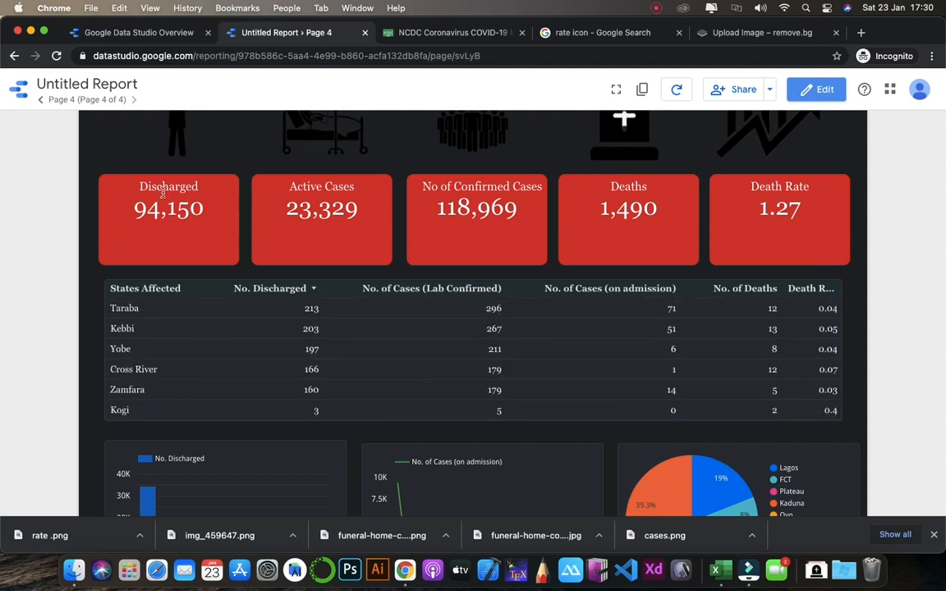
pyautogui.scroll(3, 411, 207)
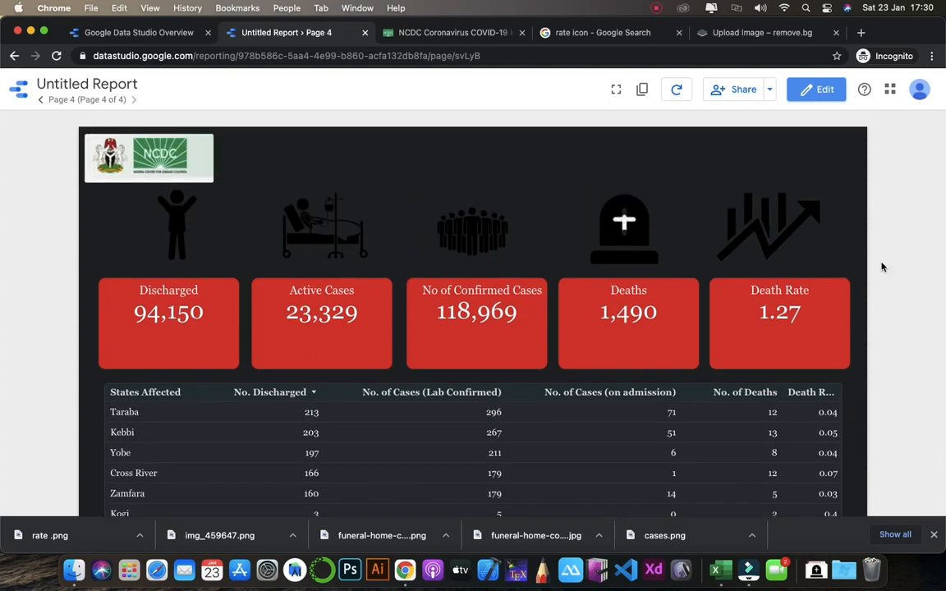
pyautogui.scroll(-6, 887, 271)
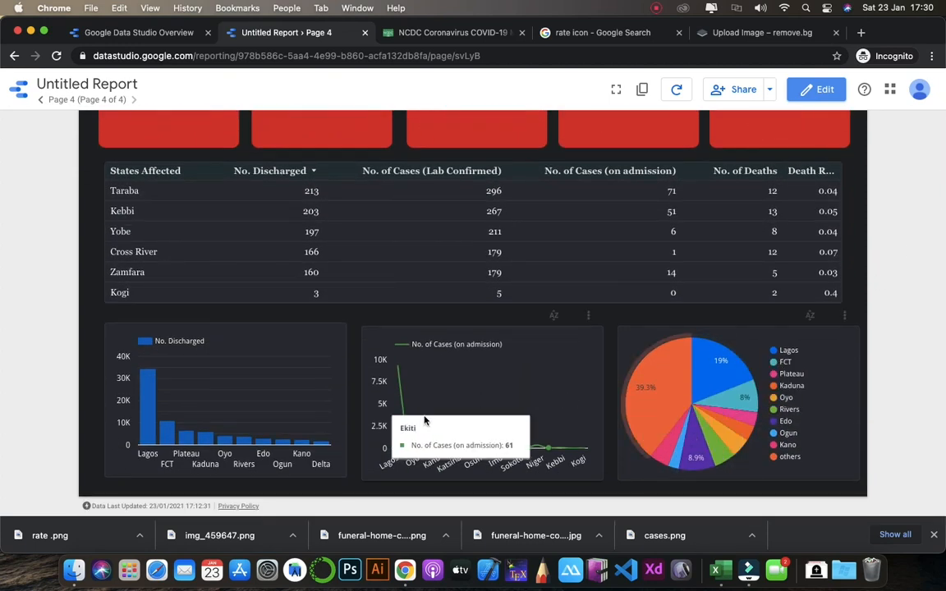
# Step: Test the NCDC logo's link, dismiss the international travel notice on the opened website and return to the report
pyautogui.scroll(5, 93, 241)
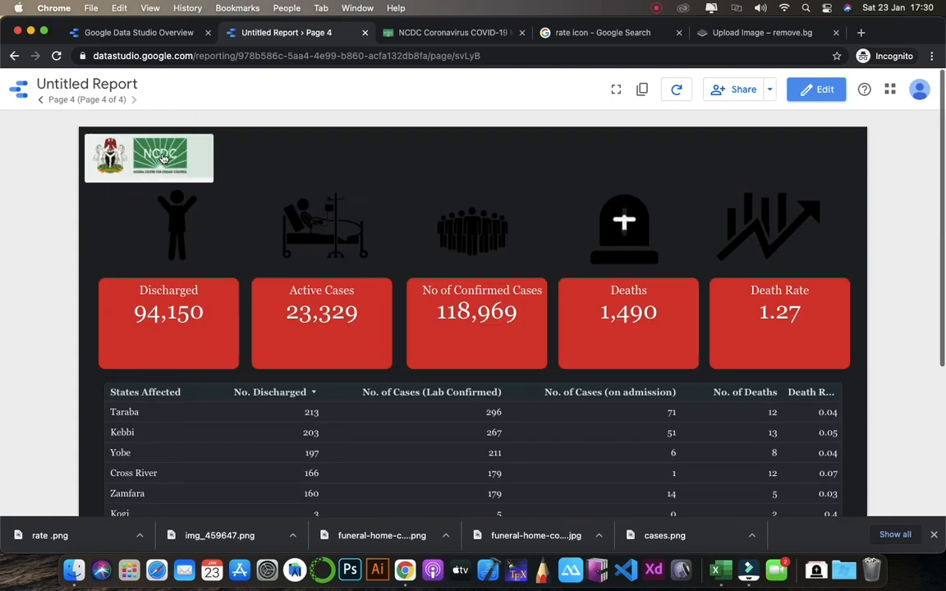
pyautogui.click(162, 155)
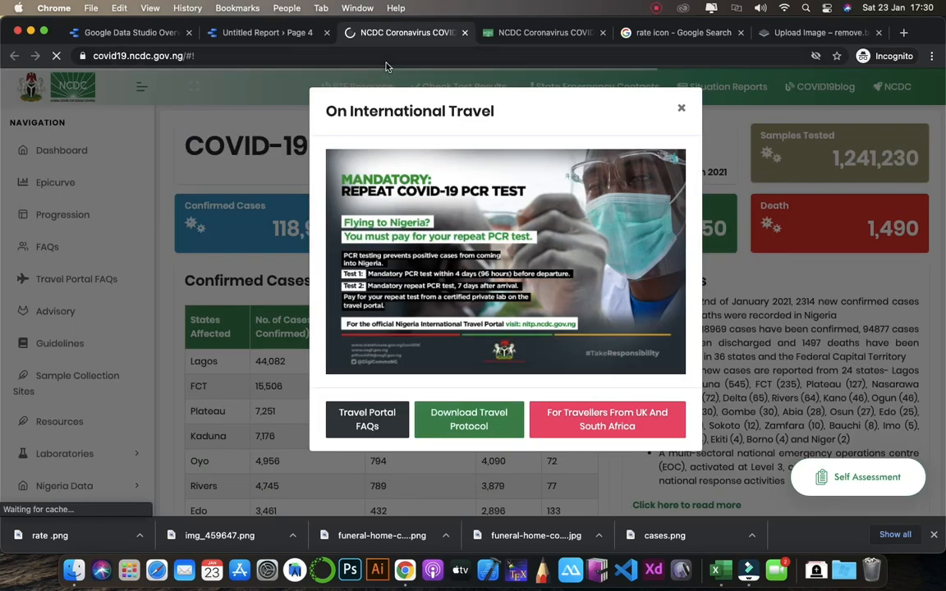
pyautogui.click(679, 110)
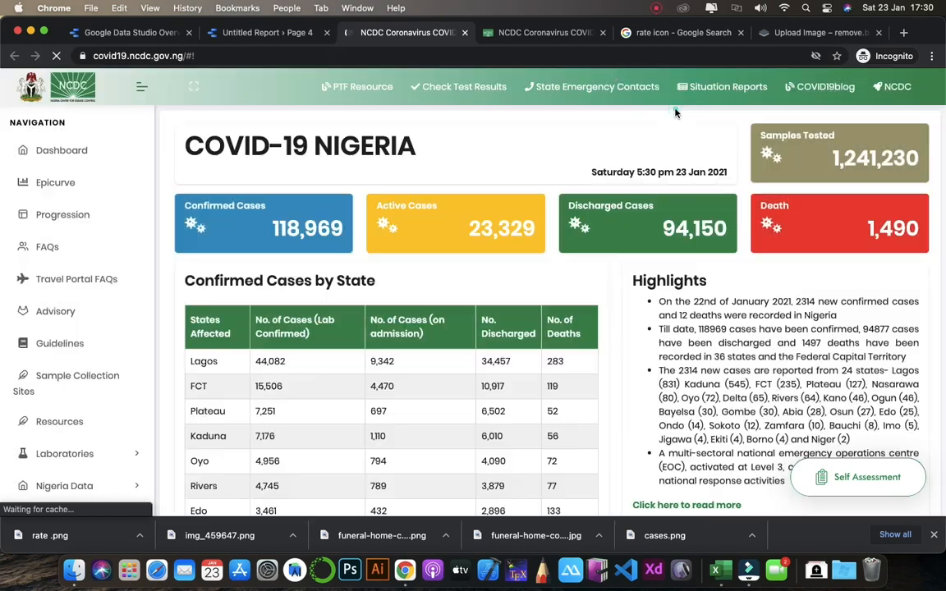
pyautogui.click(256, 31)
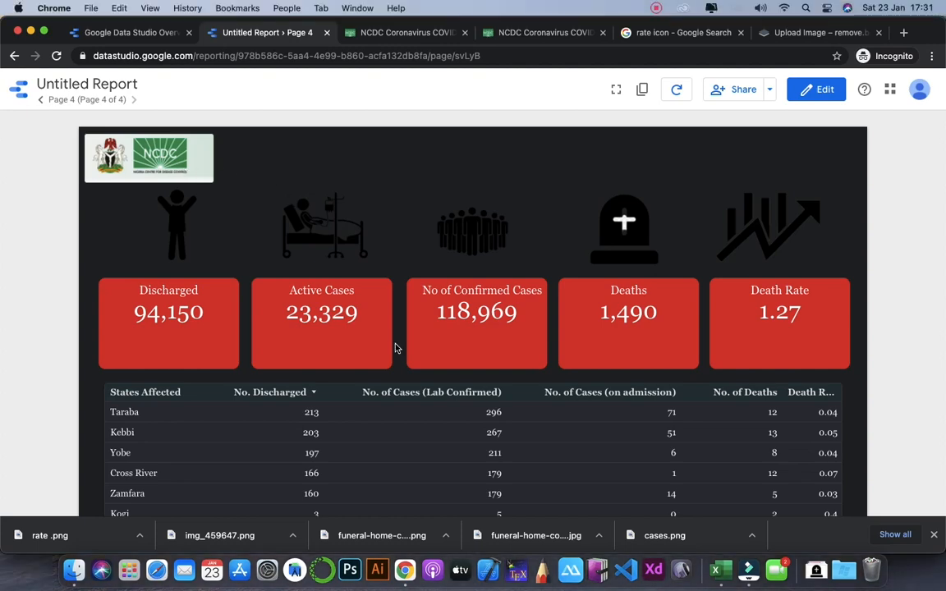
# Step: Look over the finished page 4 from the logo and scorecards through the states table to the three charts
pyautogui.scroll(-5, 395, 349)
pyautogui.scroll(10, 395, 348)
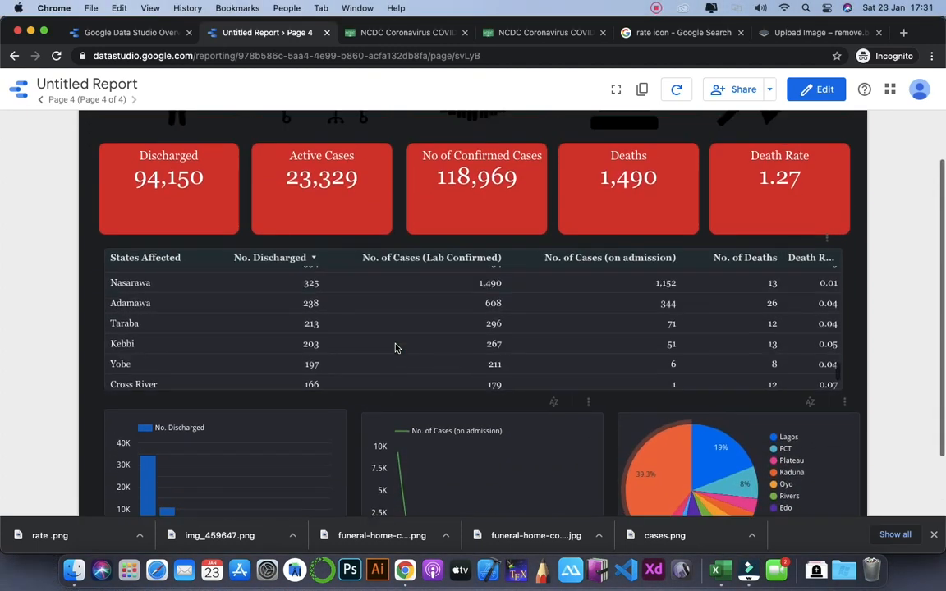
pyautogui.scroll(-3, 352, 326)
pyautogui.scroll(5, 351, 326)
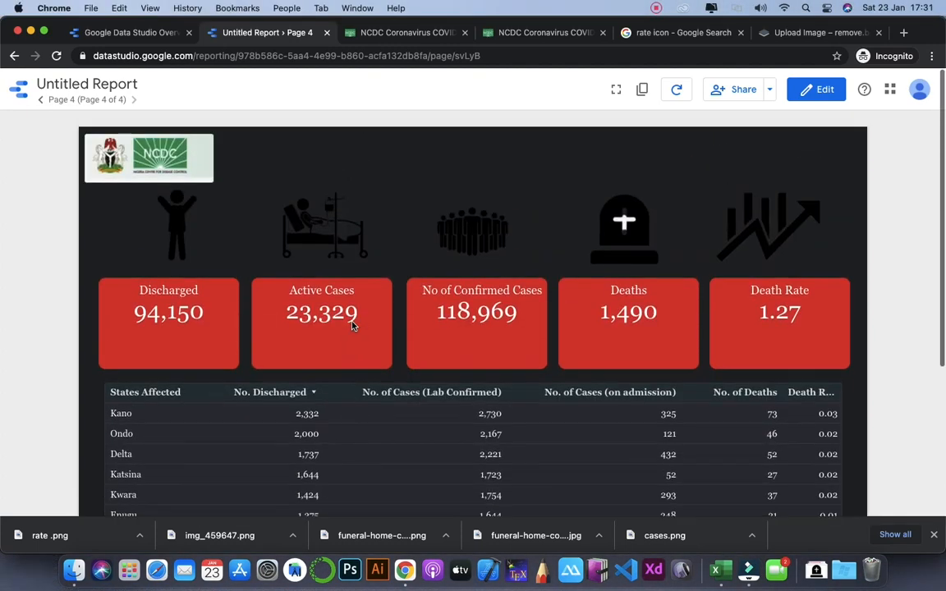
pyautogui.scroll(-5, 351, 324)
pyautogui.scroll(4, 353, 324)
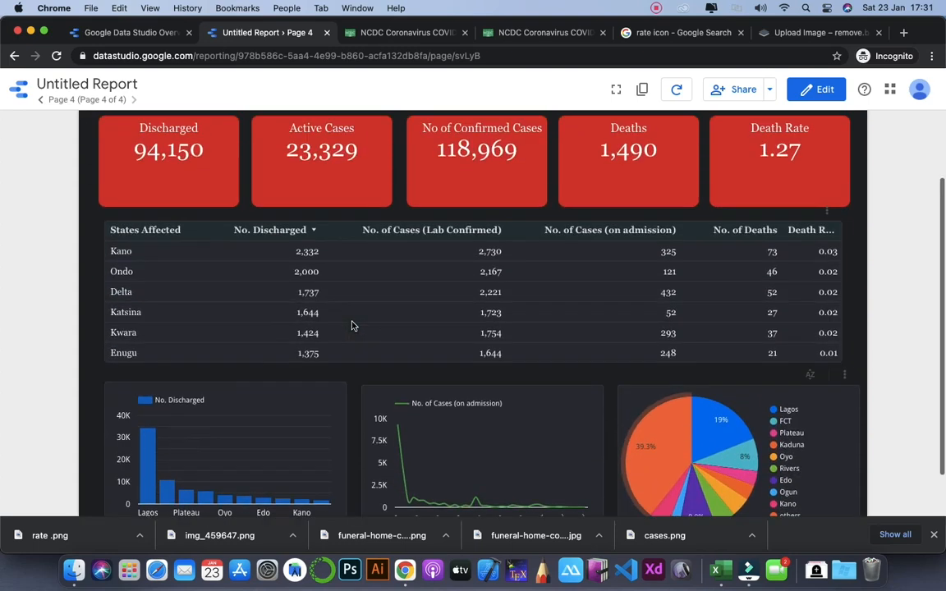
pyautogui.scroll(-4, 352, 326)
pyautogui.scroll(5, 351, 326)
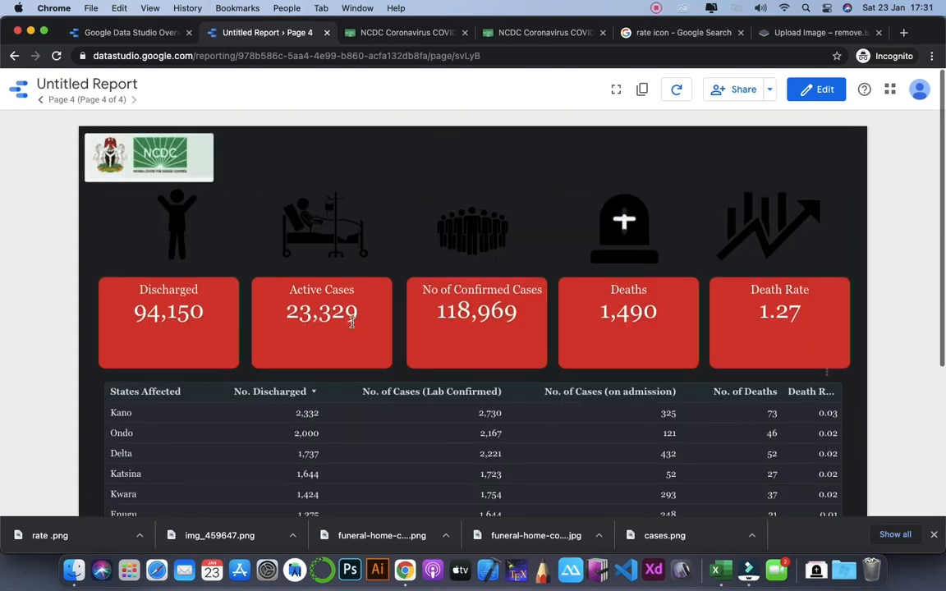
pyautogui.scroll(-3, 352, 326)
pyautogui.scroll(-2, 351, 326)
pyautogui.scroll(3, 352, 327)
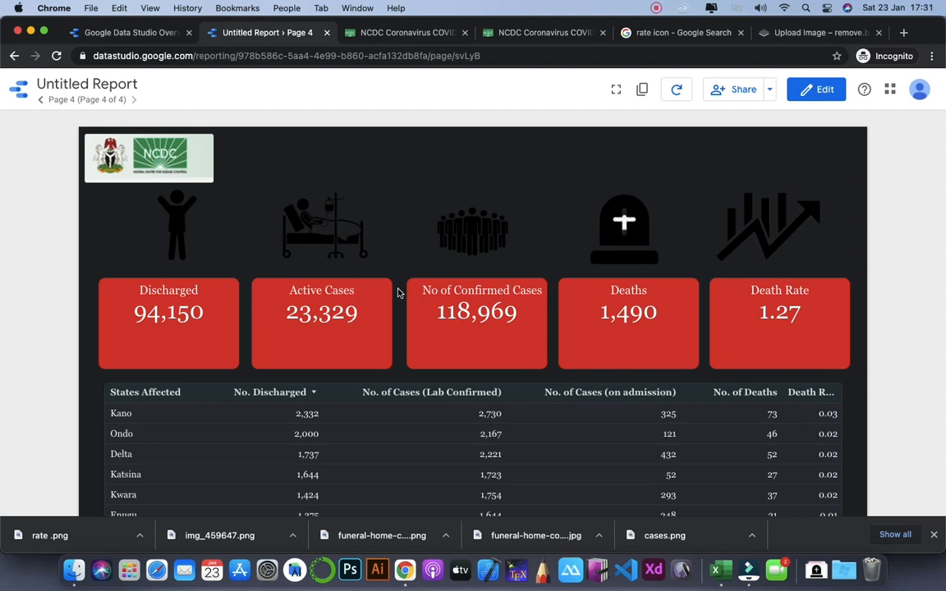
pyautogui.scroll(-1, 385, 247)
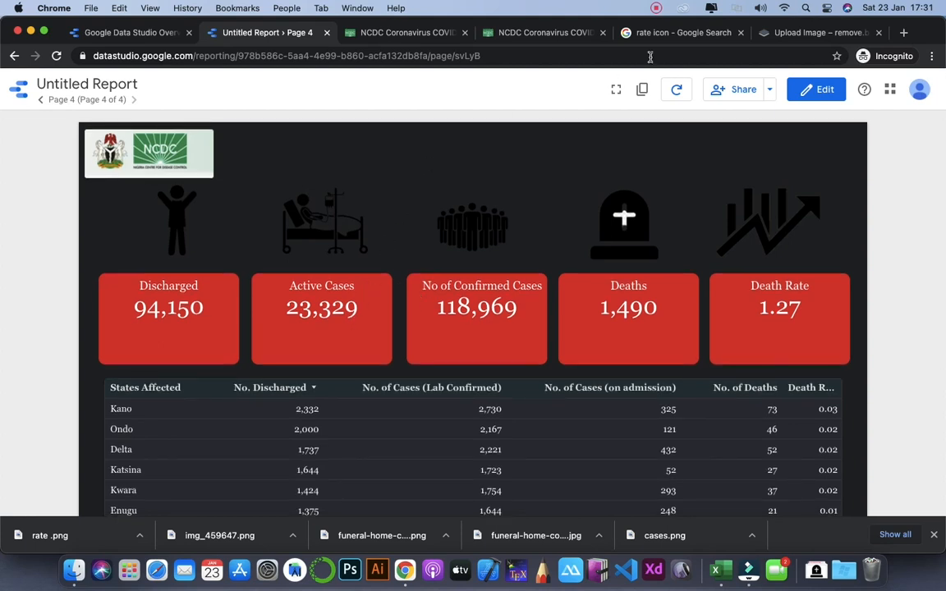